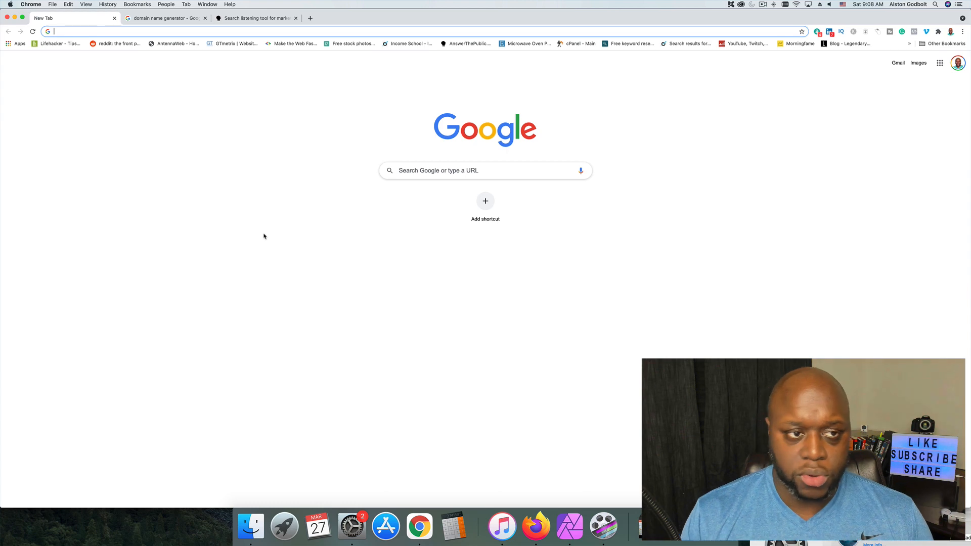
Open the Instant Domain Search domain name generator from the Google results for "domain name generator".
left_click(142, 19)
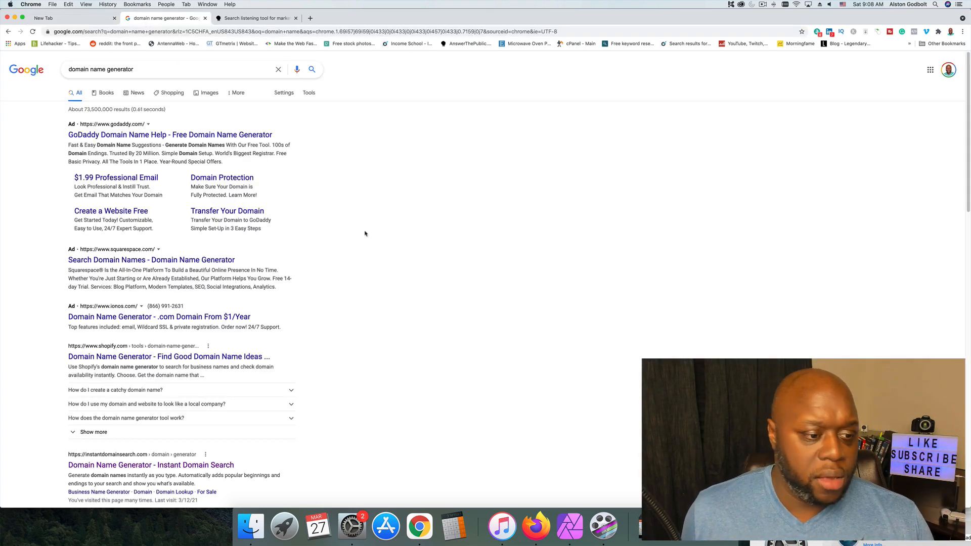
scroll(349, 268, "down", 3)
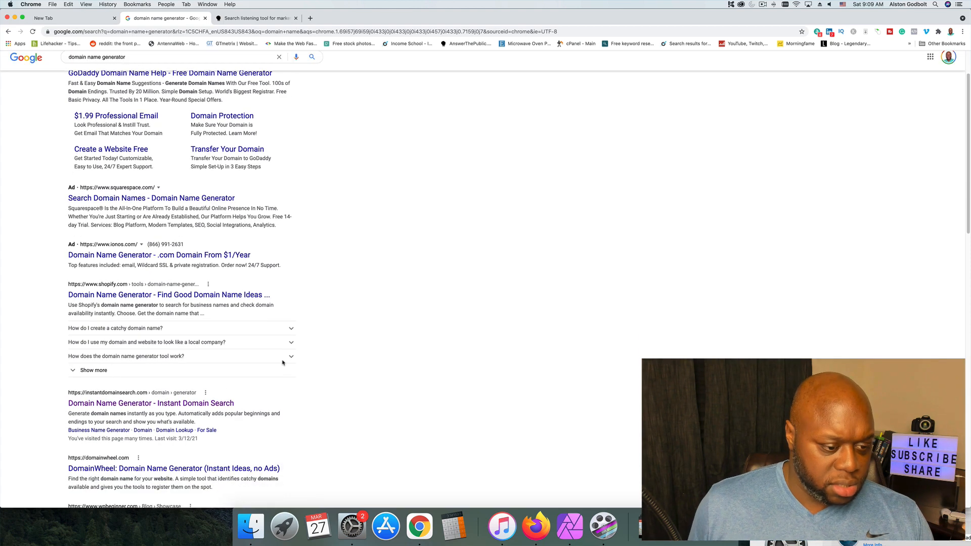
left_click(192, 409)
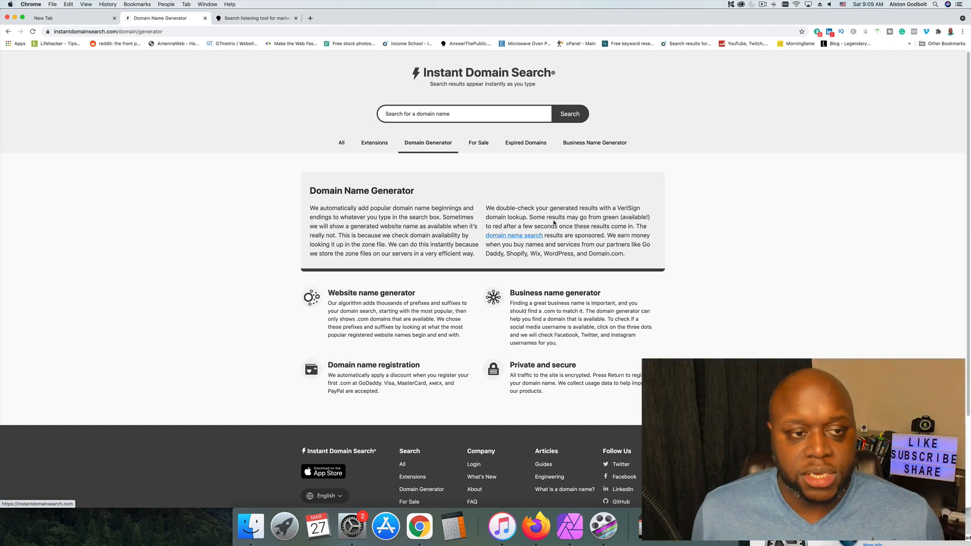
Search the domain generator for "web hosting" and look at the broker contact form for webhosting.com.
left_click(450, 116)
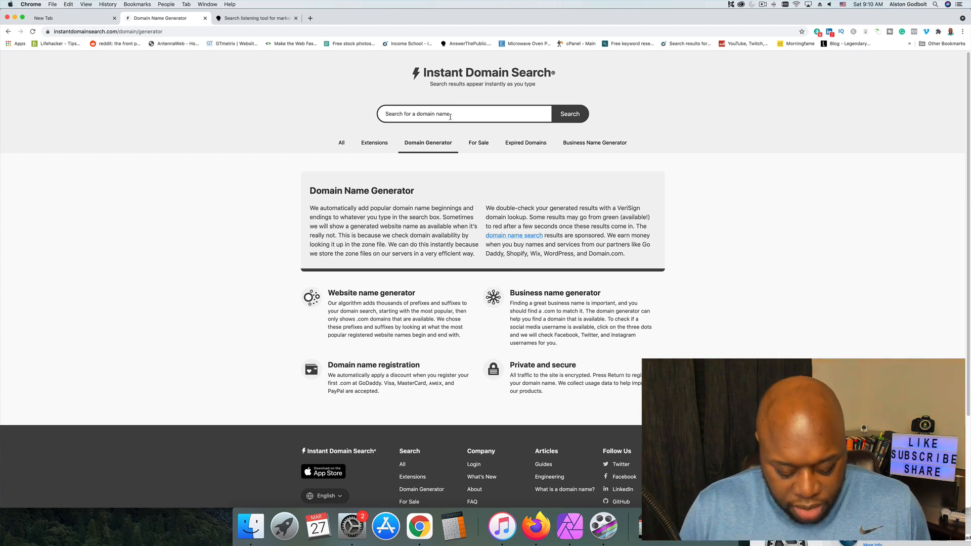
type("web hosting")
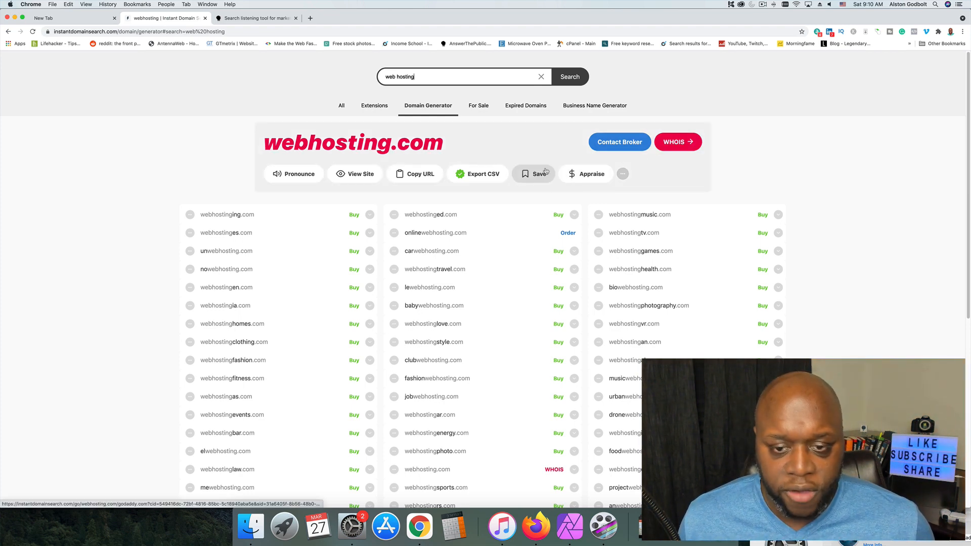
left_click(629, 145)
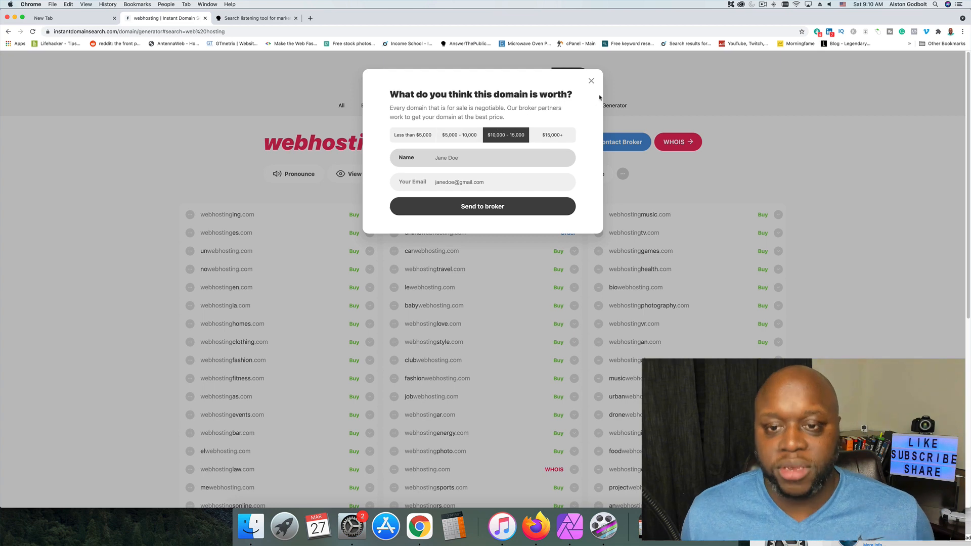
left_click(591, 81)
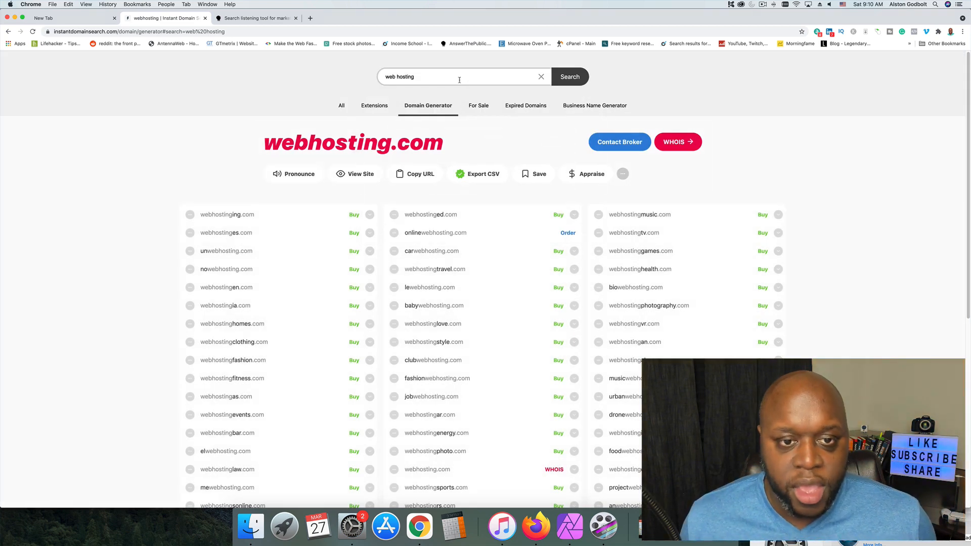
Extend the domain search to "web hosting for beginners".
left_click(459, 80)
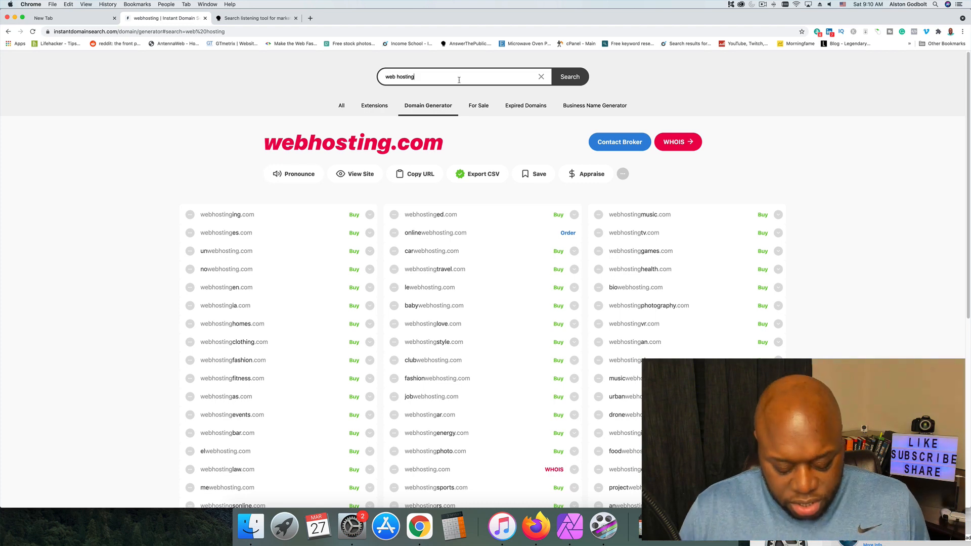
type("fo beginner")
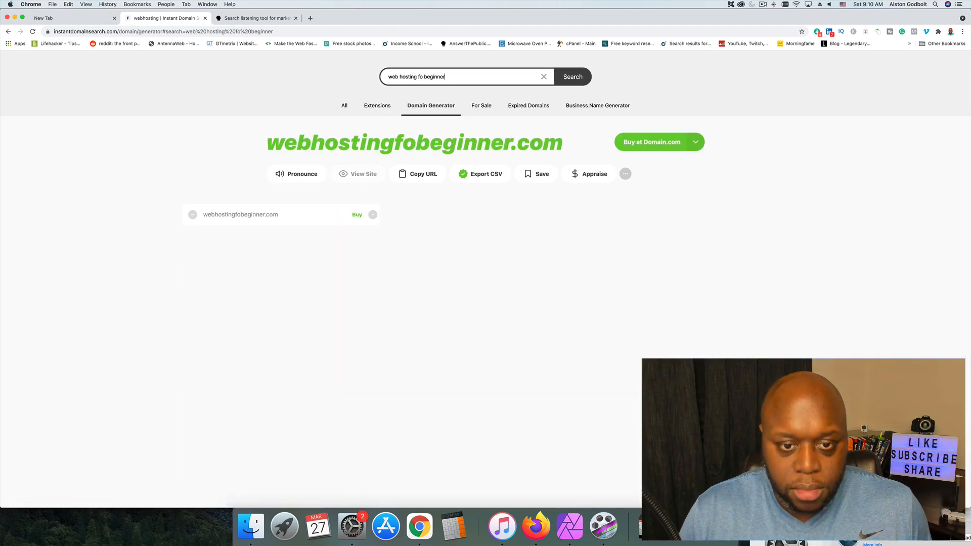
type("s")
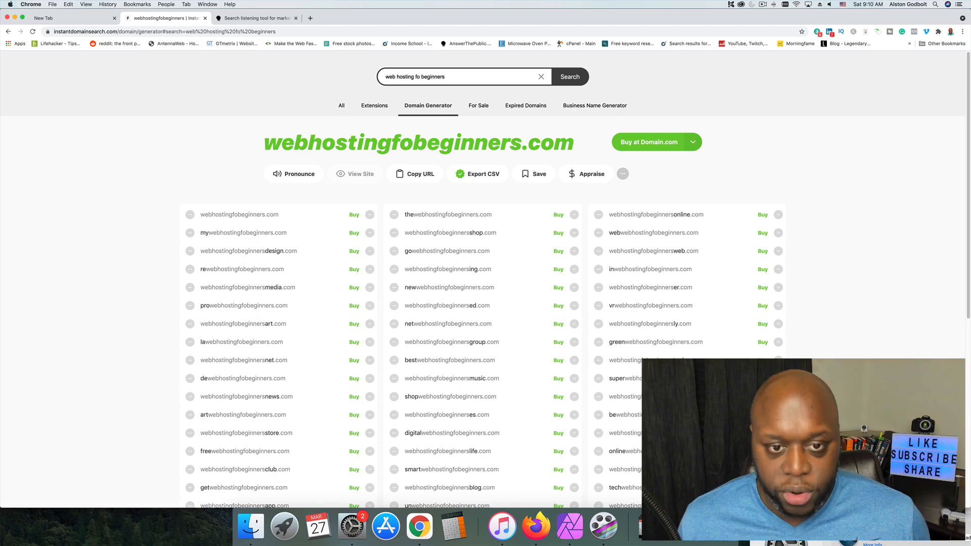
left_click(420, 76)
type("r")
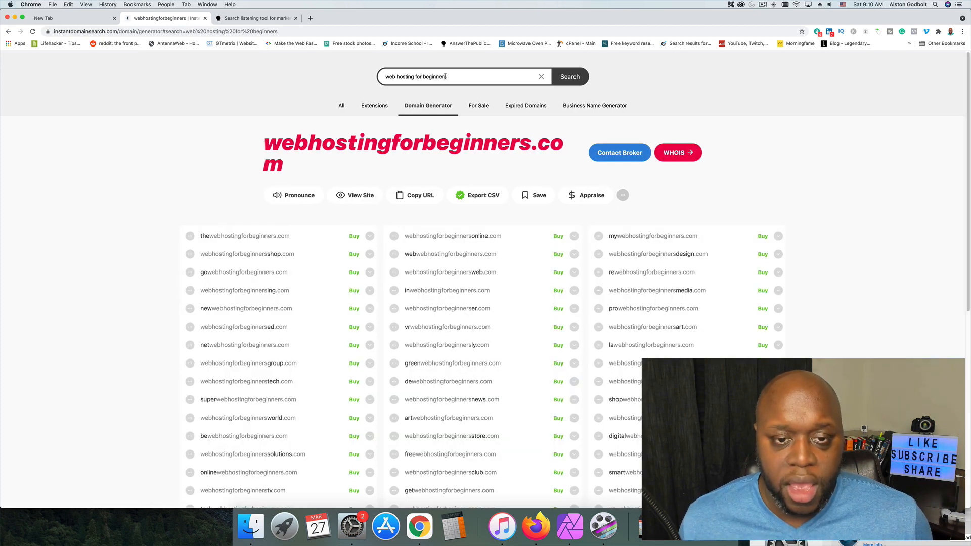
Replace the domain search with "webhostingworld", and add "learn" in front to check learnwebhostingworld.
left_click_drag(448, 76, 380, 74)
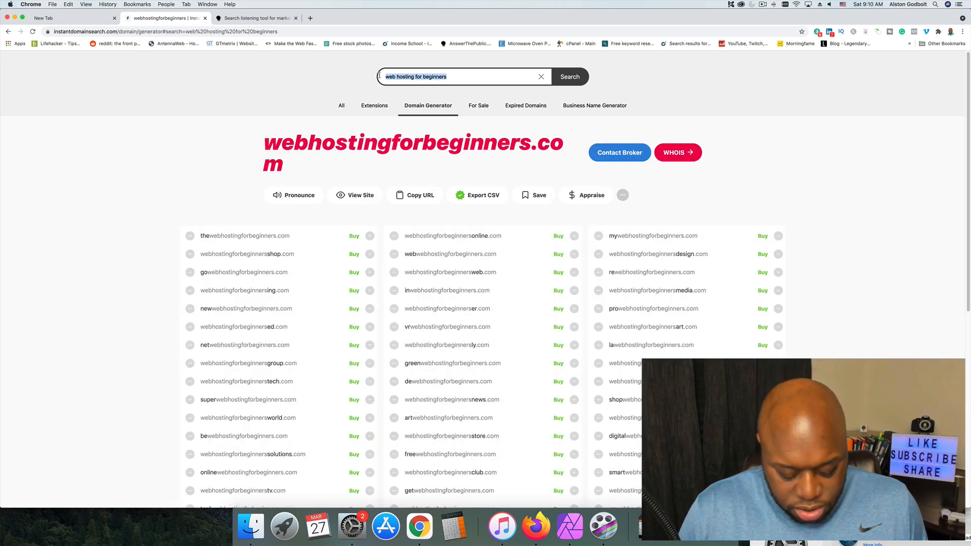
type("webhostin")
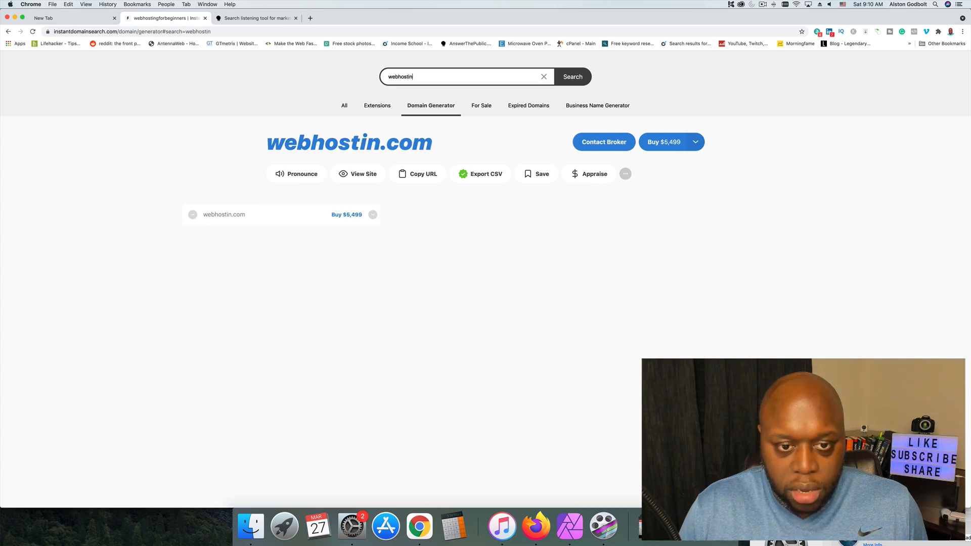
type("gworld")
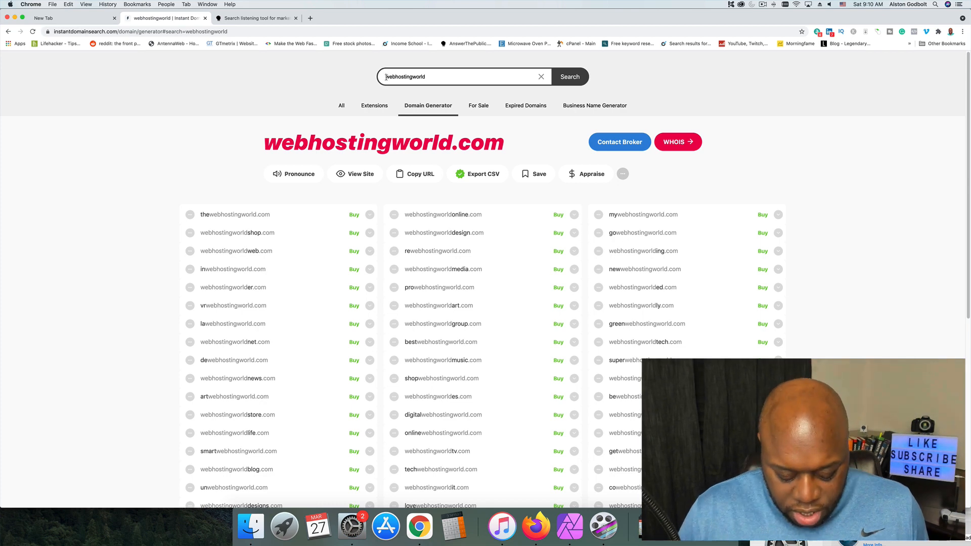
left_click(386, 77)
type("learn")
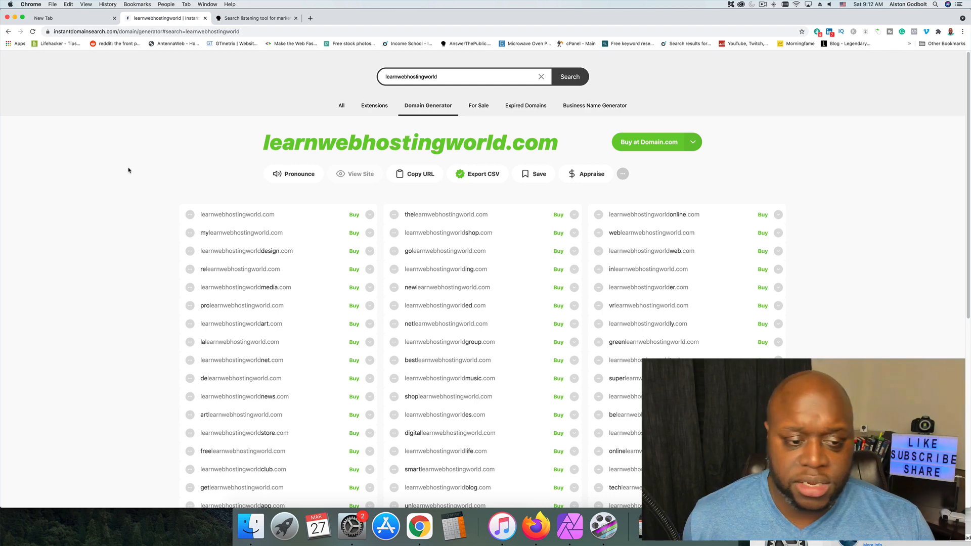
Open bluehost.com, go to its shared hosting plans and show the 12-month pricing.
left_click(66, 18)
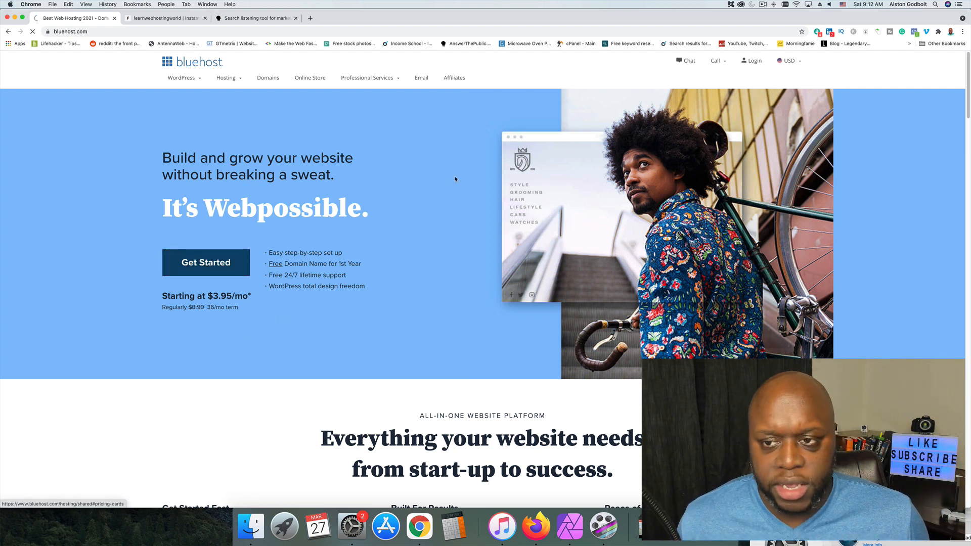
left_click(206, 263)
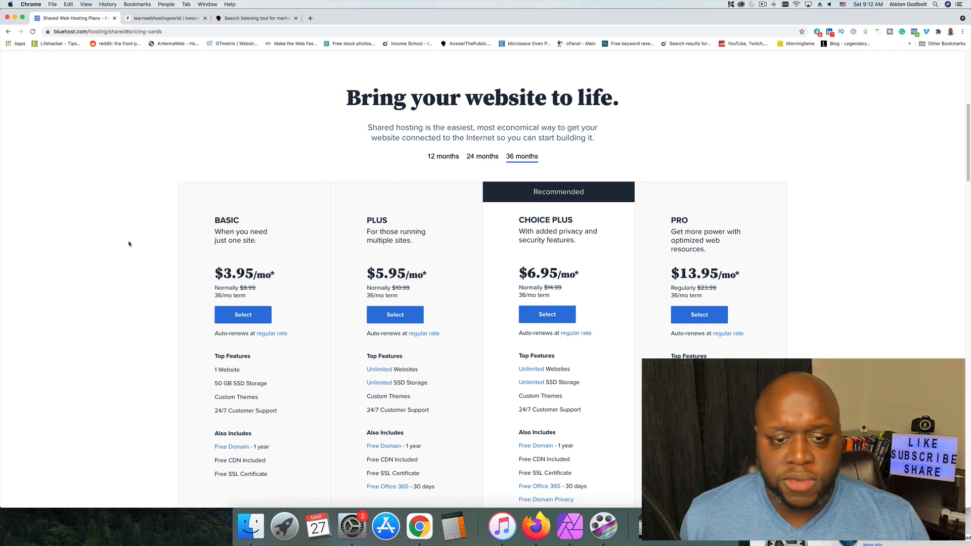
scroll(504, 243, "down", 7)
scroll(504, 243, "up", 5)
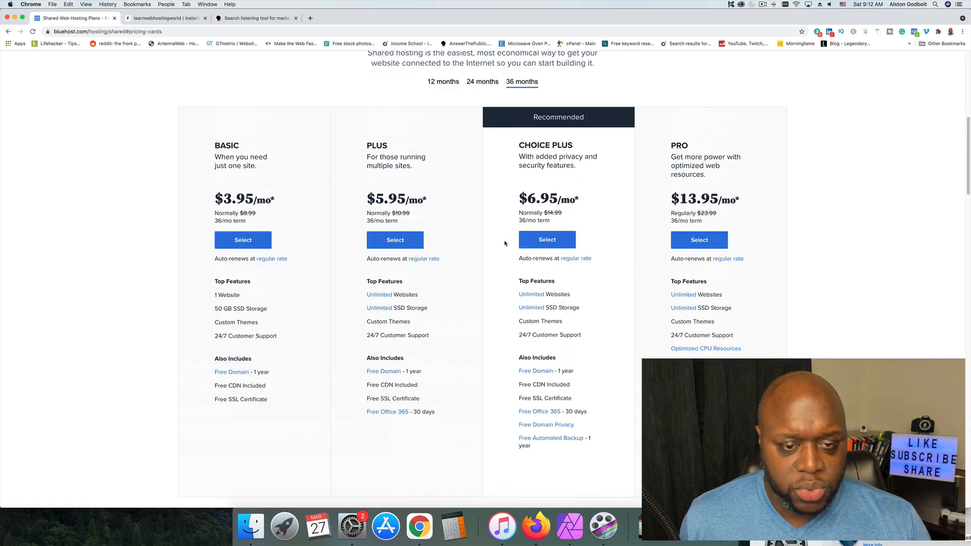
left_click(439, 82)
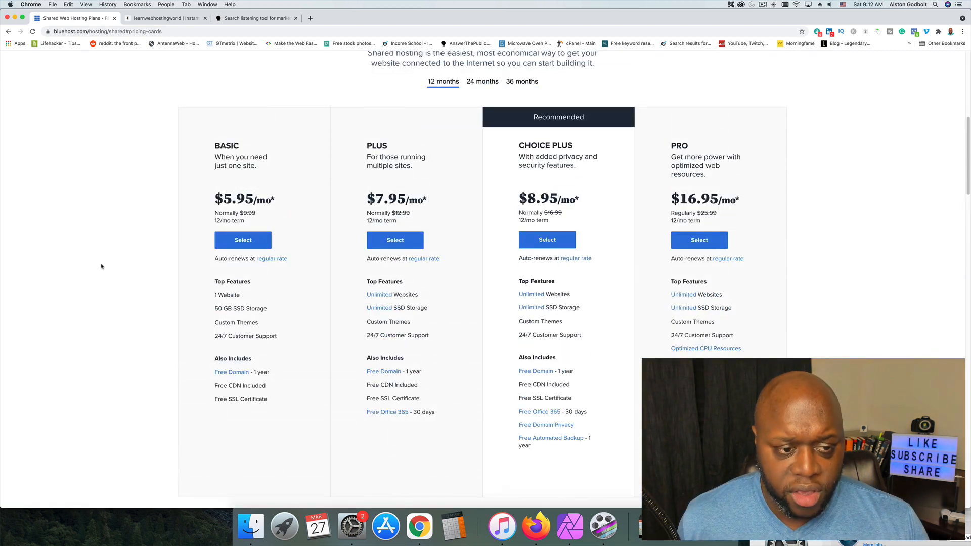
Compare the features of the 12-month shared hosting plans and select the Basic plan.
scroll(101, 267, "down", 1)
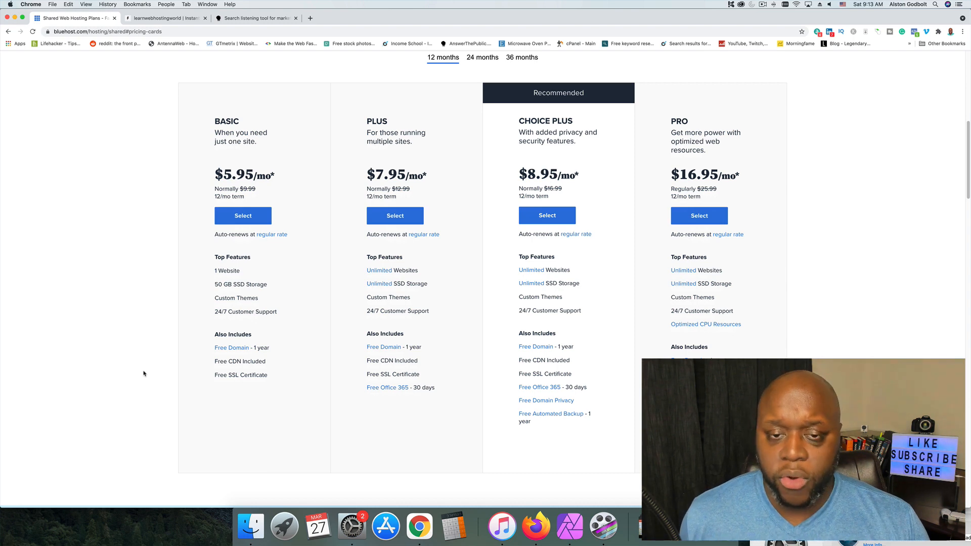
scroll(145, 375, "up", 1)
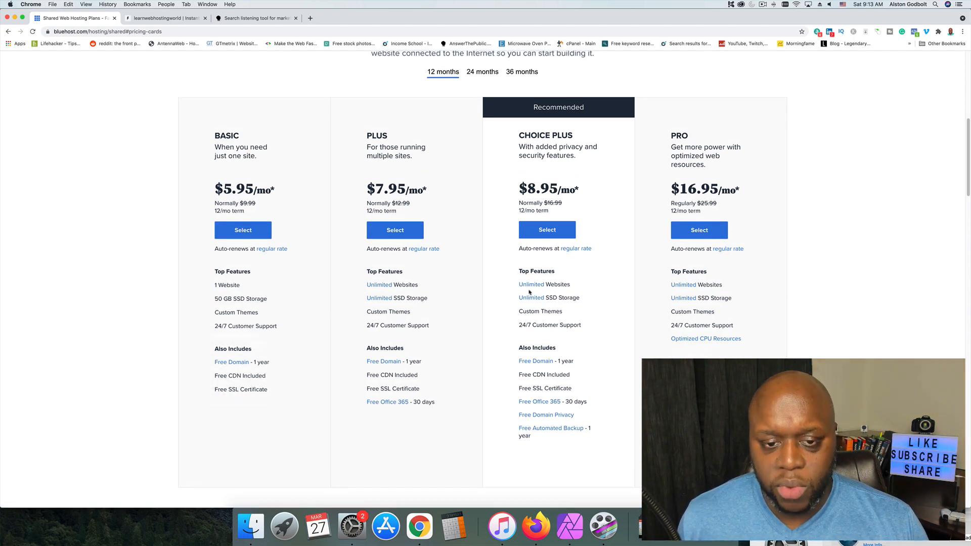
scroll(419, 329, "up", 10)
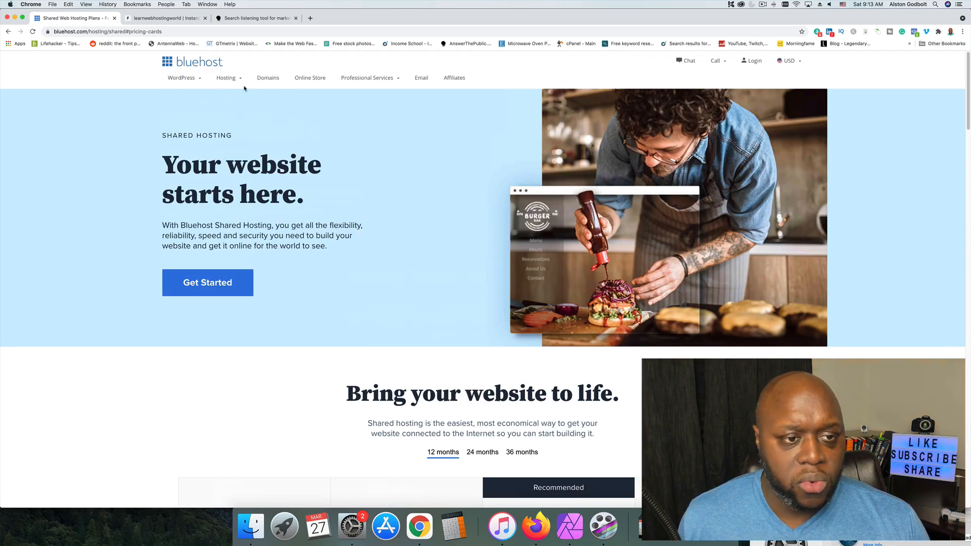
scroll(277, 300, "down", 1)
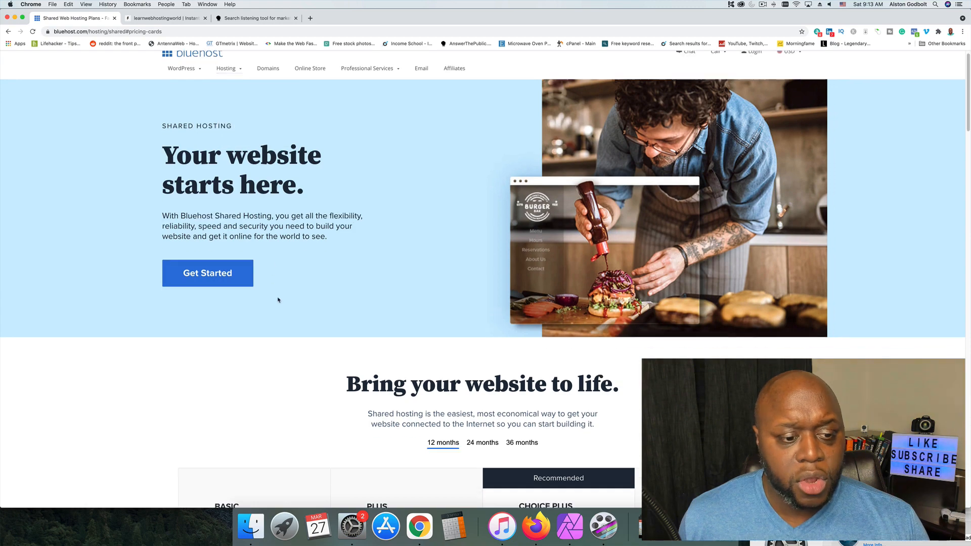
scroll(278, 300, "down", 5)
left_click(243, 368)
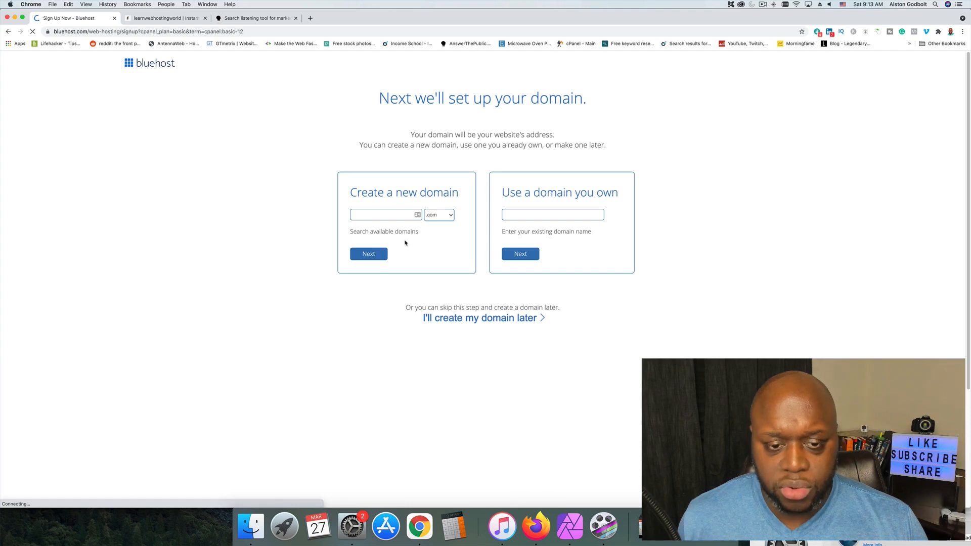
Copy learnwebhostingworld from the domain generator, enter it as the new .com domain in the Bluehost signup, and continue.
left_click(406, 216)
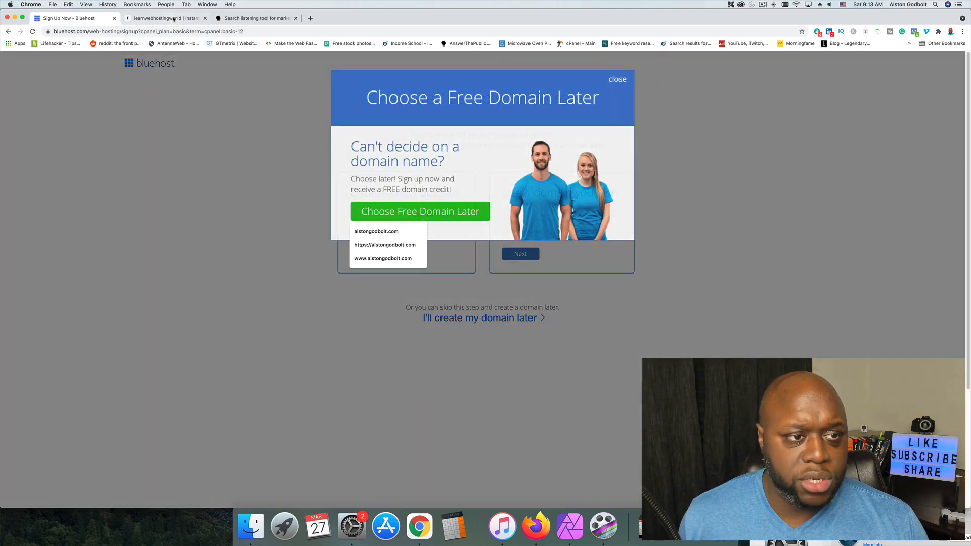
left_click(165, 18)
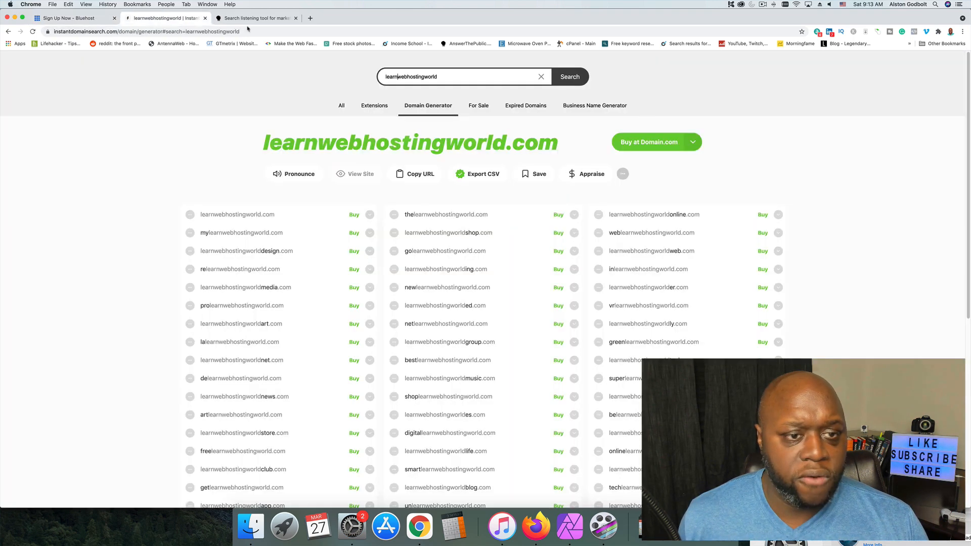
double_click(417, 77)
key("super+c")
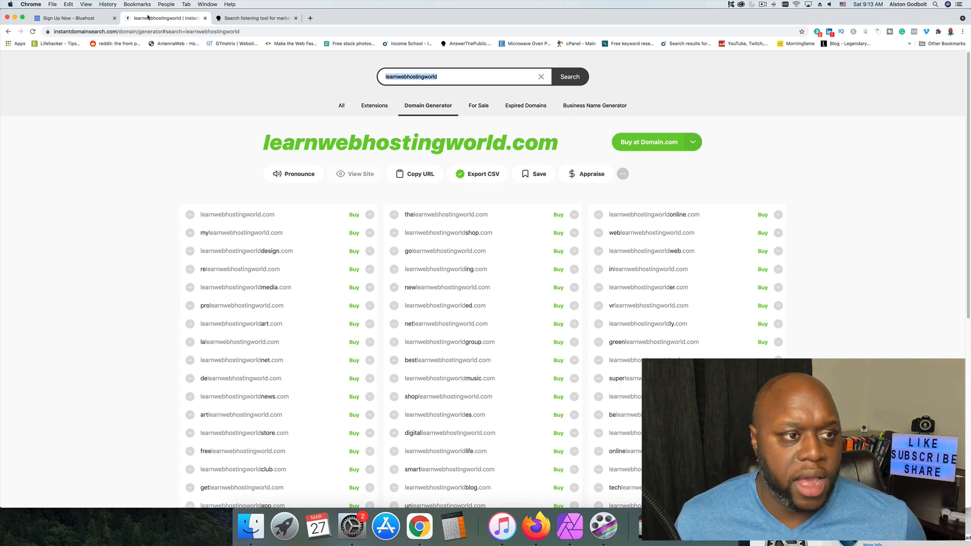
left_click(56, 19)
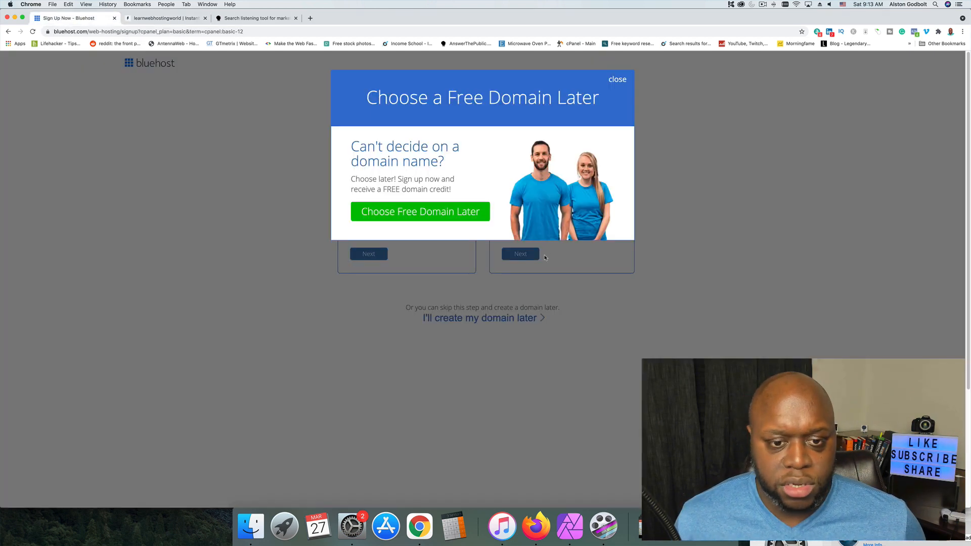
left_click(750, 83)
left_click(379, 214)
key("super+v")
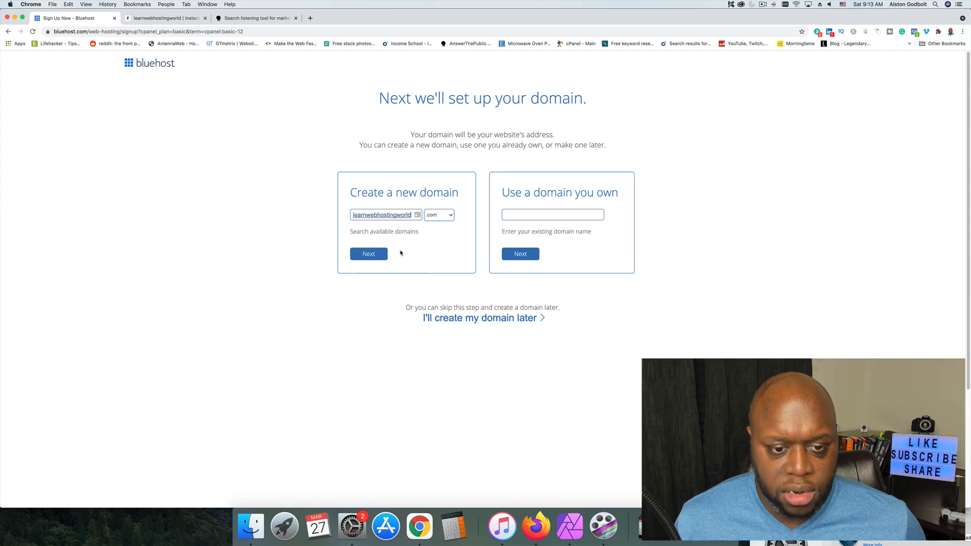
left_click(369, 255)
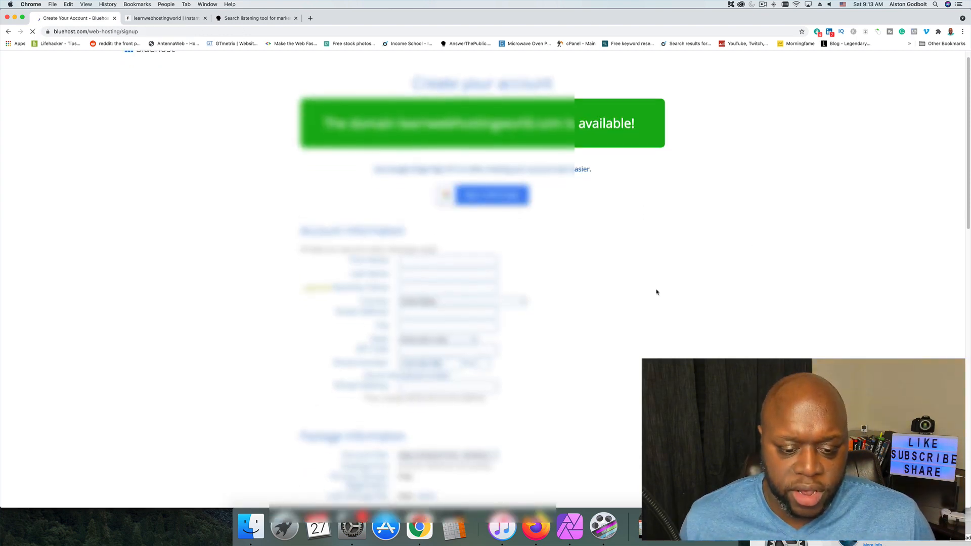
Remove the Domain Privacy + Protection and Codeguard Basic extras from the hosting package and review the payment section.
scroll(652, 298, "down", 3)
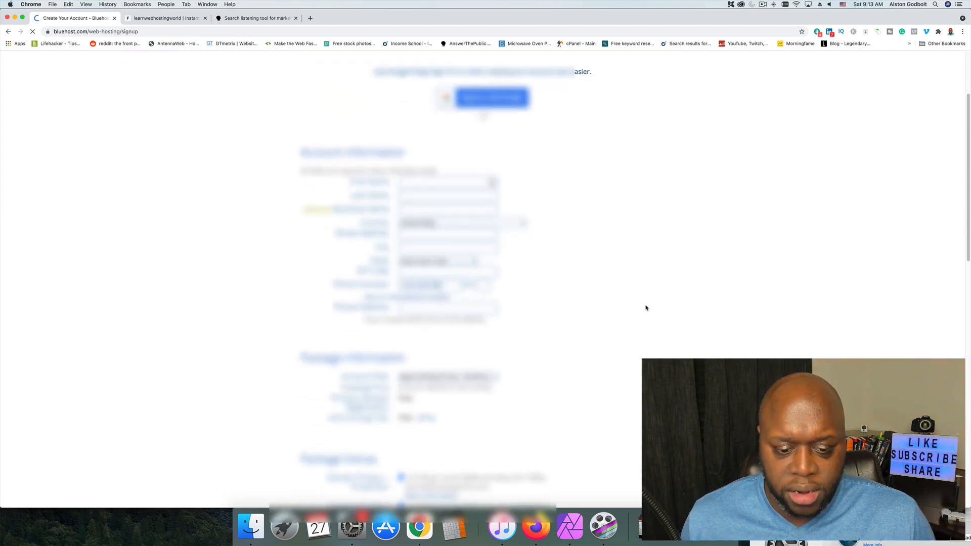
scroll(646, 308, "down", 2)
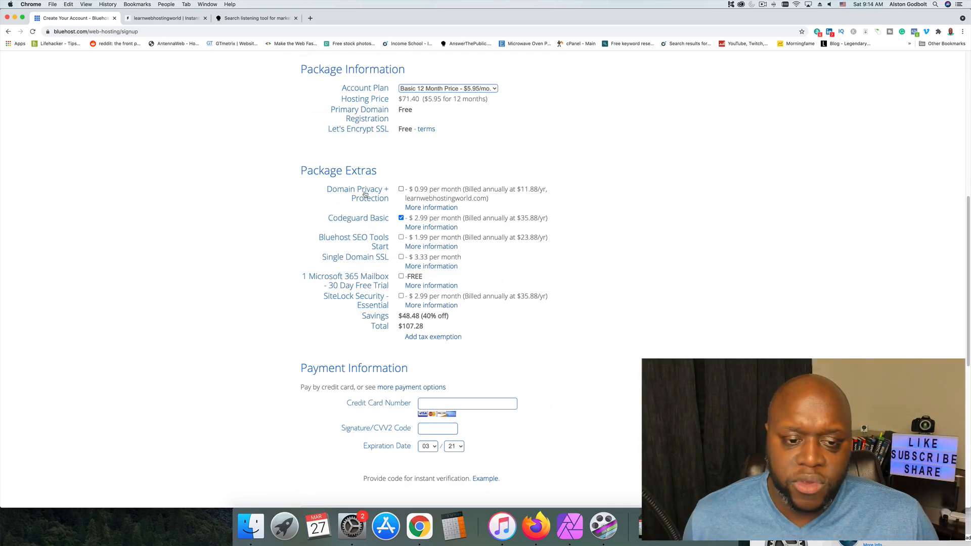
left_click(401, 218)
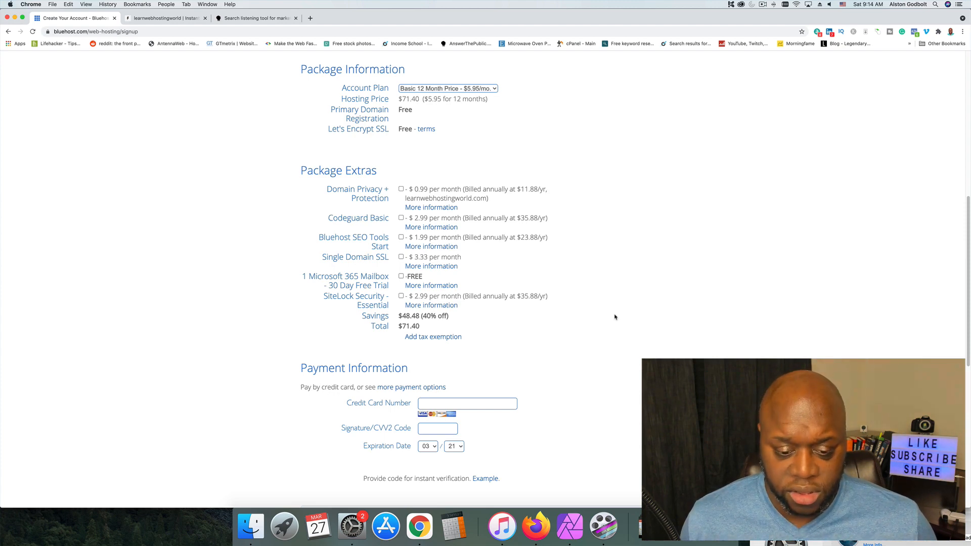
scroll(615, 317, "down", 5)
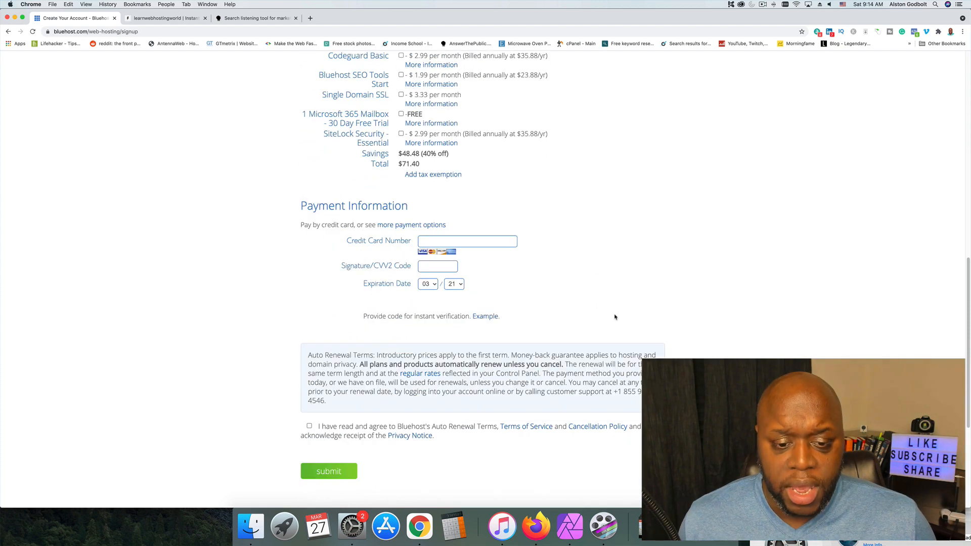
scroll(407, 185, "up", 4)
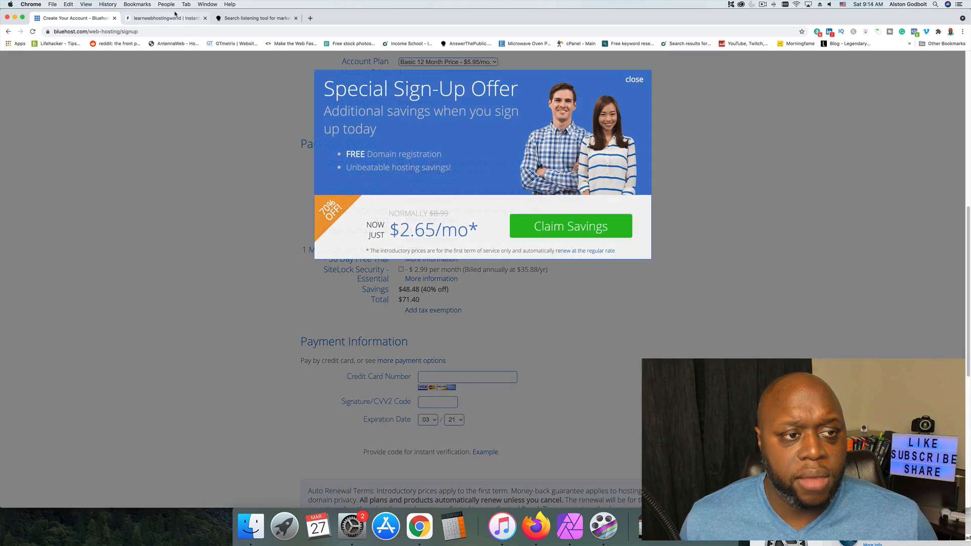
Search the domain generator for webhosting and open the WHOIS record of webhosting.com.
left_click(164, 17)
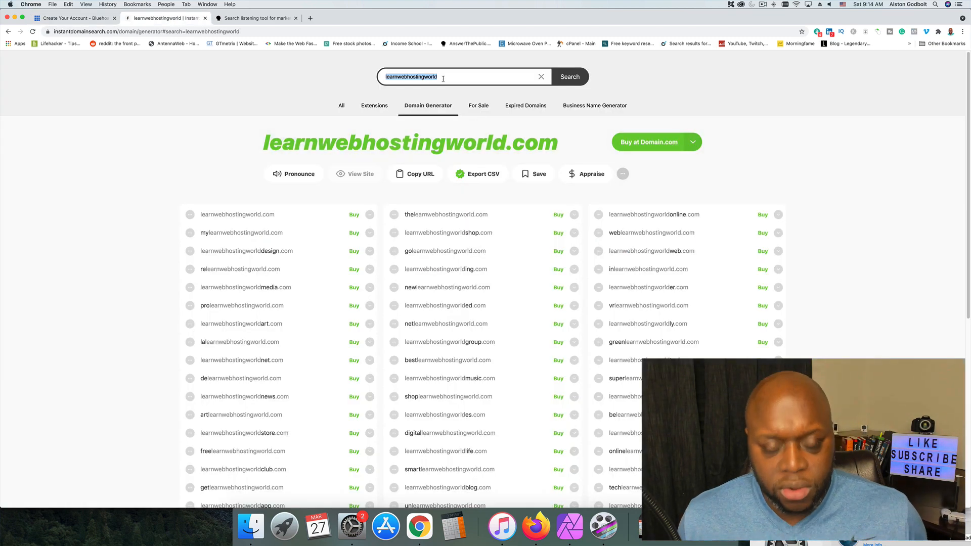
type("web")
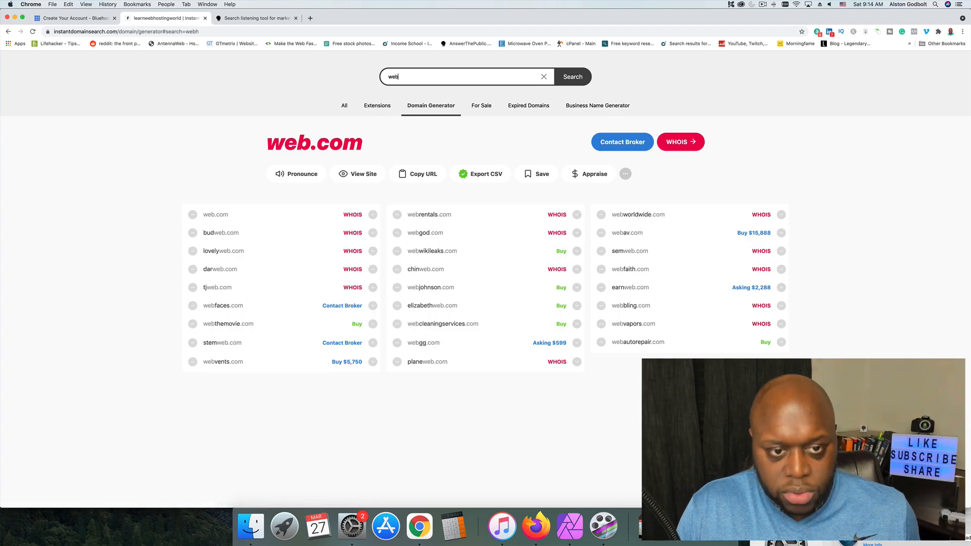
type("hosting")
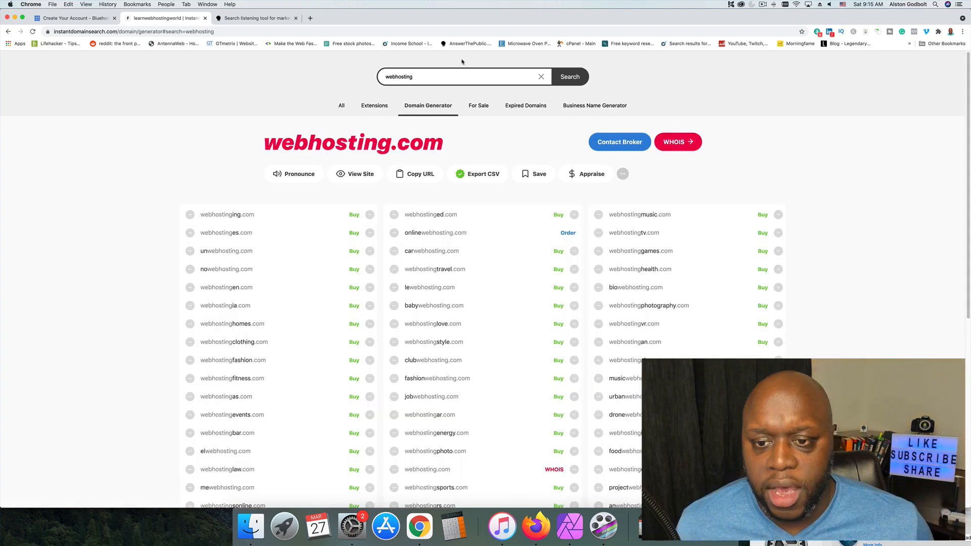
left_click(679, 142)
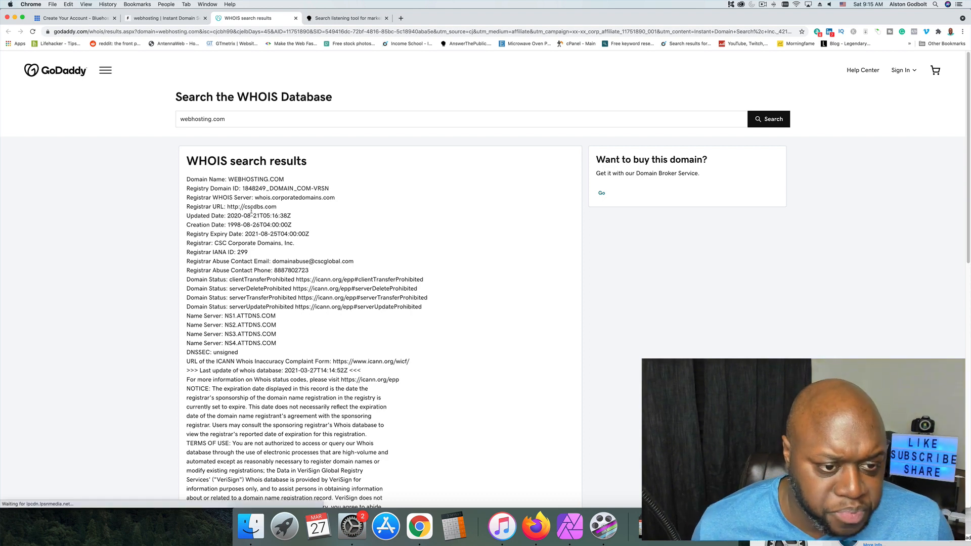
Examine the registrar and contact details in the WHOIS record of webhosting.com.
left_click_drag(210, 188, 346, 264)
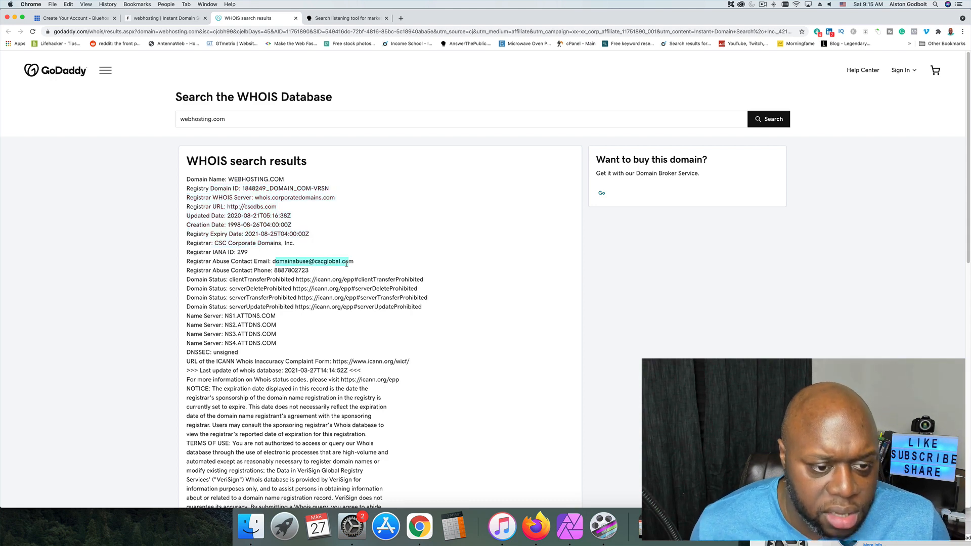
left_click_drag(218, 242, 249, 252)
scroll(275, 288, "down", 1)
scroll(274, 288, "down", 6)
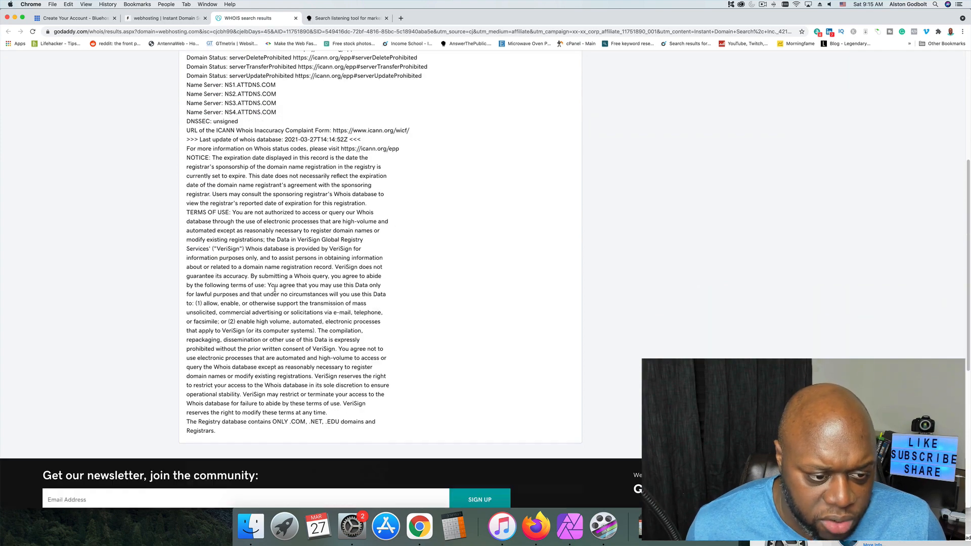
scroll(274, 288, "up", 7)
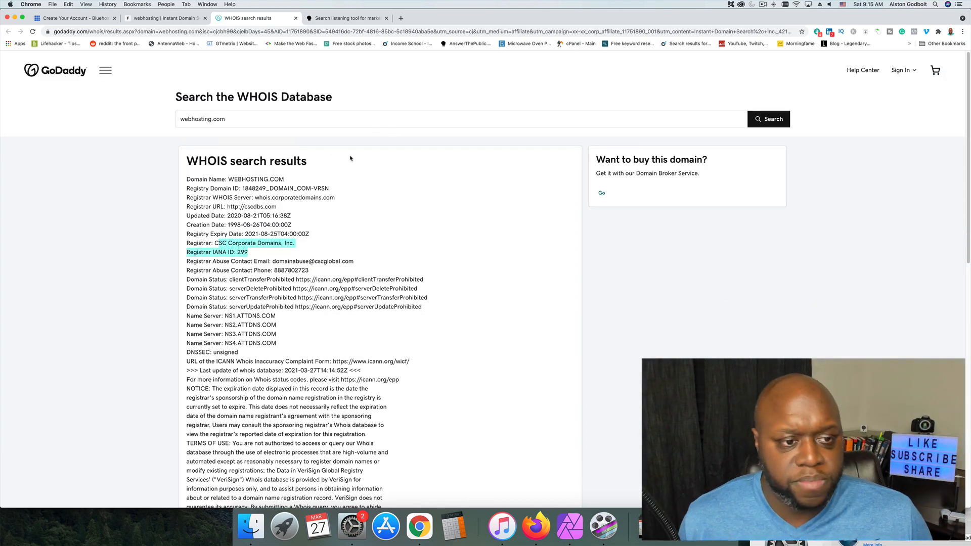
Search the WHOIS database for the site owner's personal .com domain and review its registration details.
triple_click(264, 119)
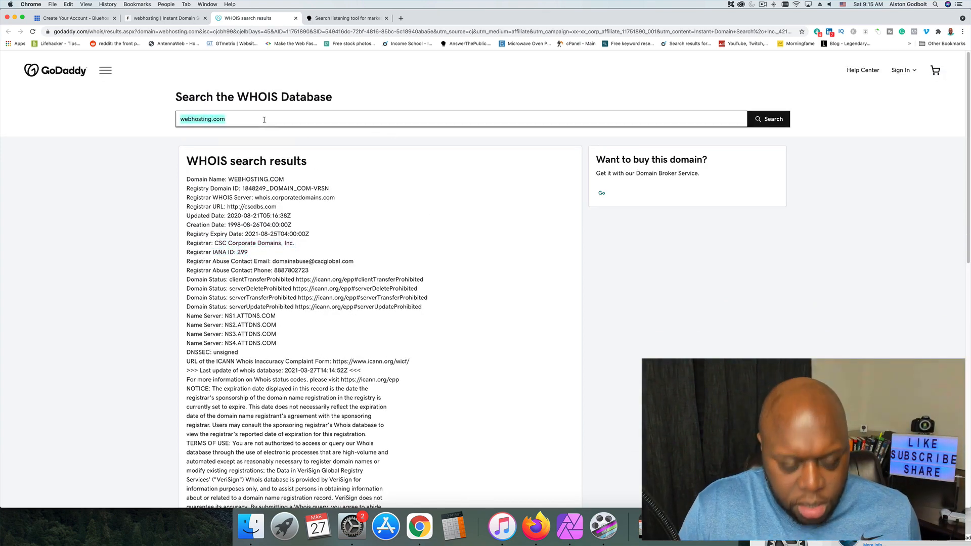
key("Return")
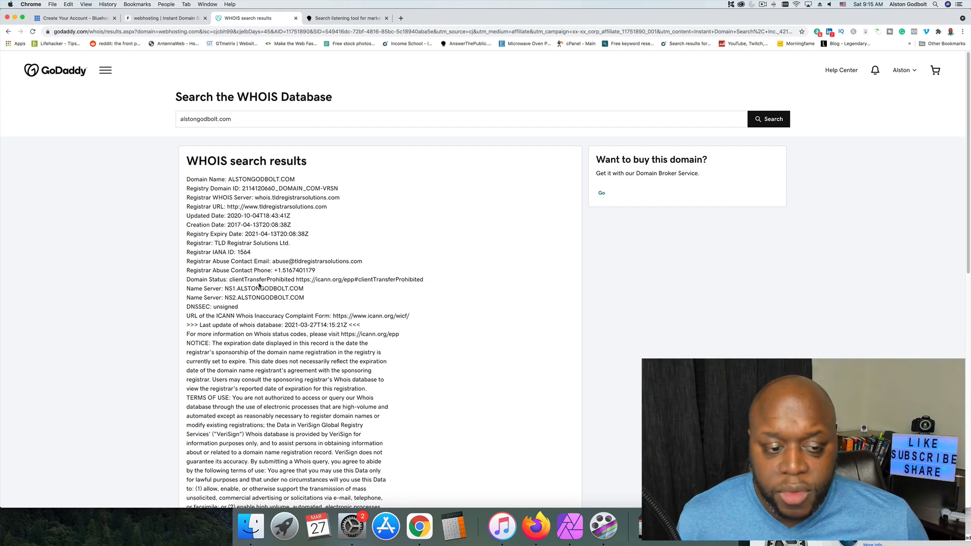
scroll(259, 286, "down", 5)
scroll(259, 286, "up", 5)
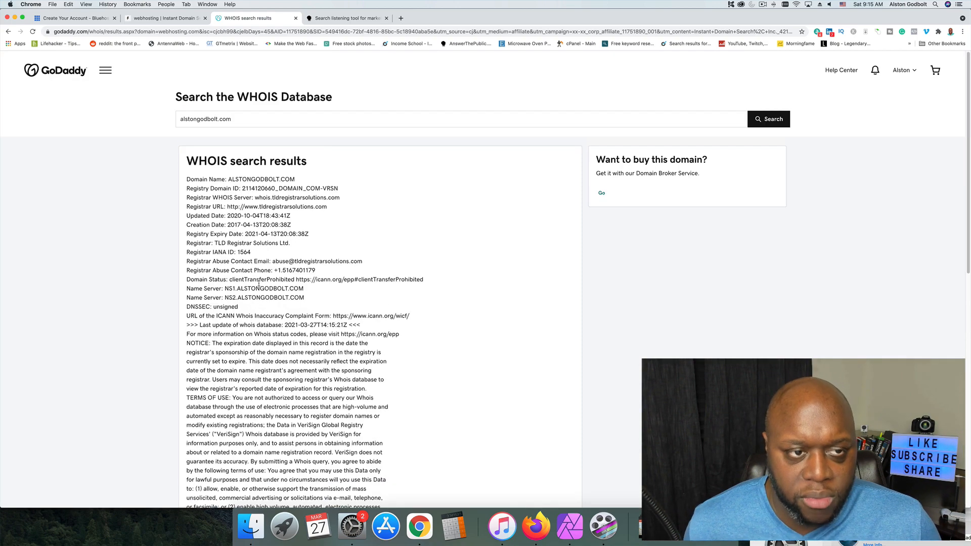
Return to the Bluehost signup, claim the special sign-up savings, and start creating the account for the completed purchase.
left_click(76, 18)
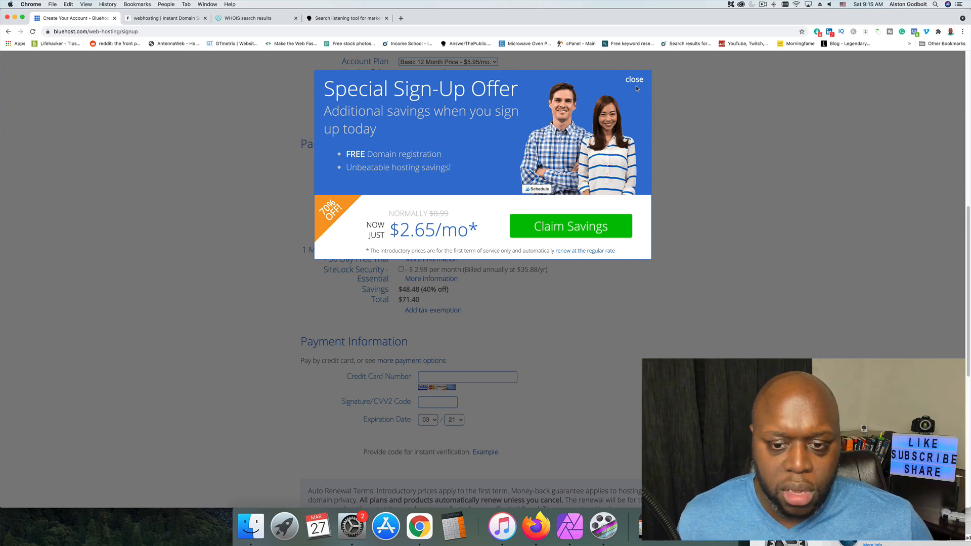
left_click(588, 230)
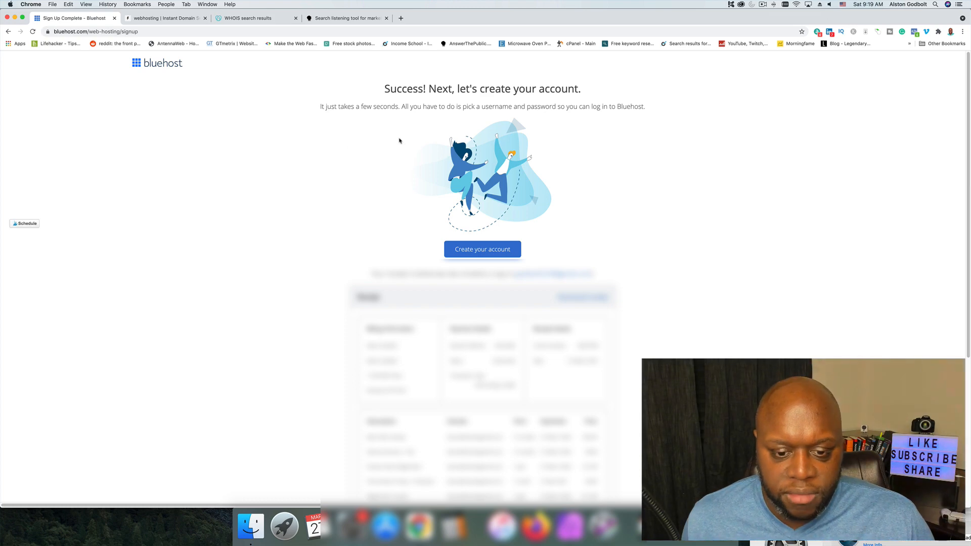
left_click(482, 253)
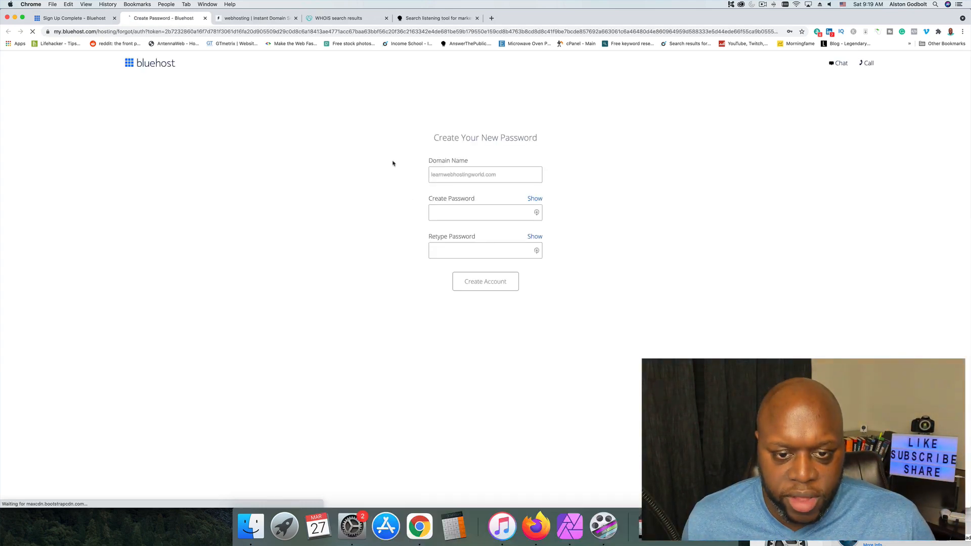
Fill in and retype the new account password for learnwebhostingworld.com, accept the terms, and create the account.
left_click(497, 211)
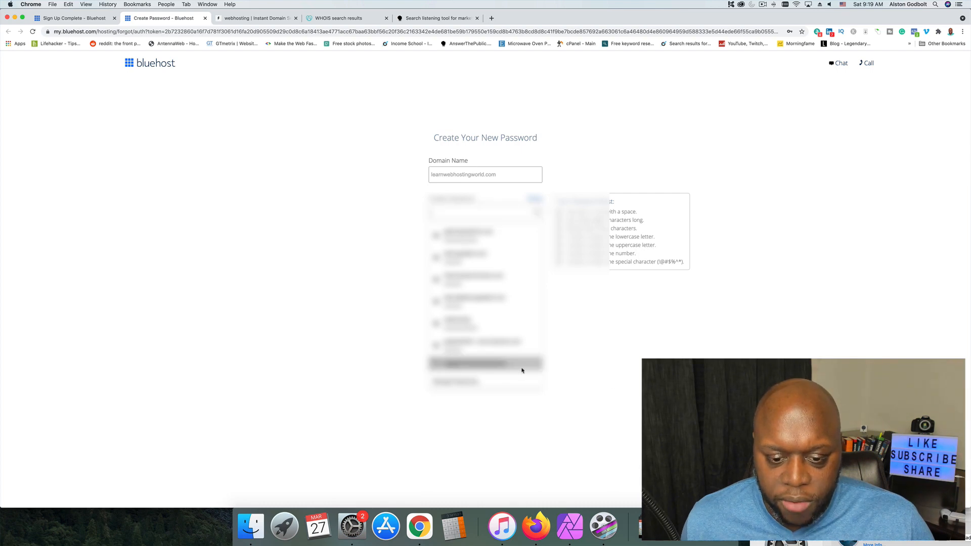
left_click(538, 361)
left_click(511, 231)
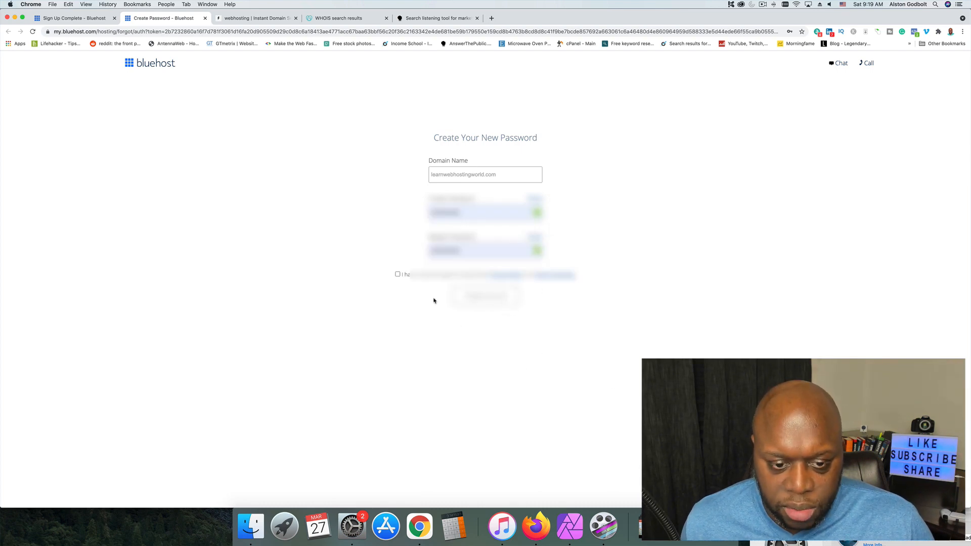
left_click(424, 279)
left_click(513, 316)
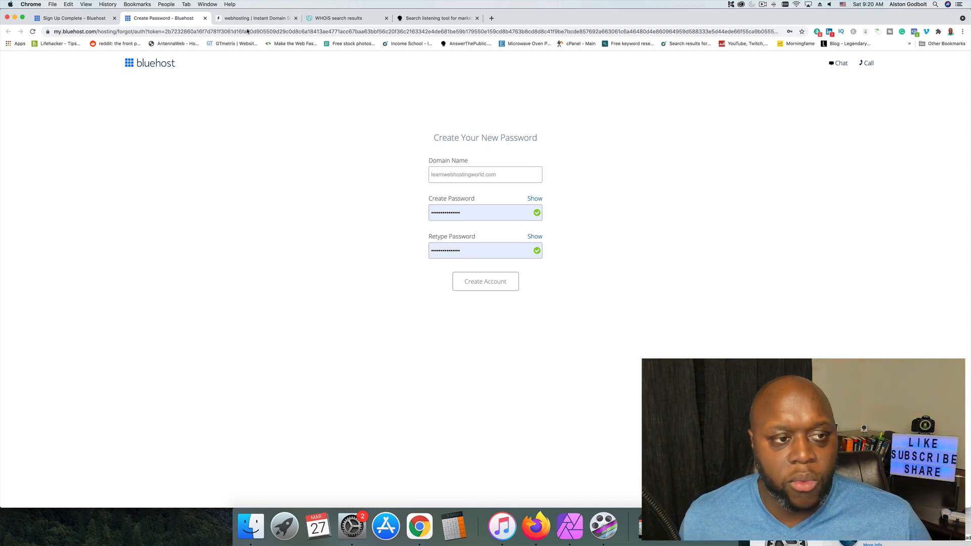
Open themeforest.net in a new browser tab and check back on the Bluehost account creation page.
left_click(492, 19)
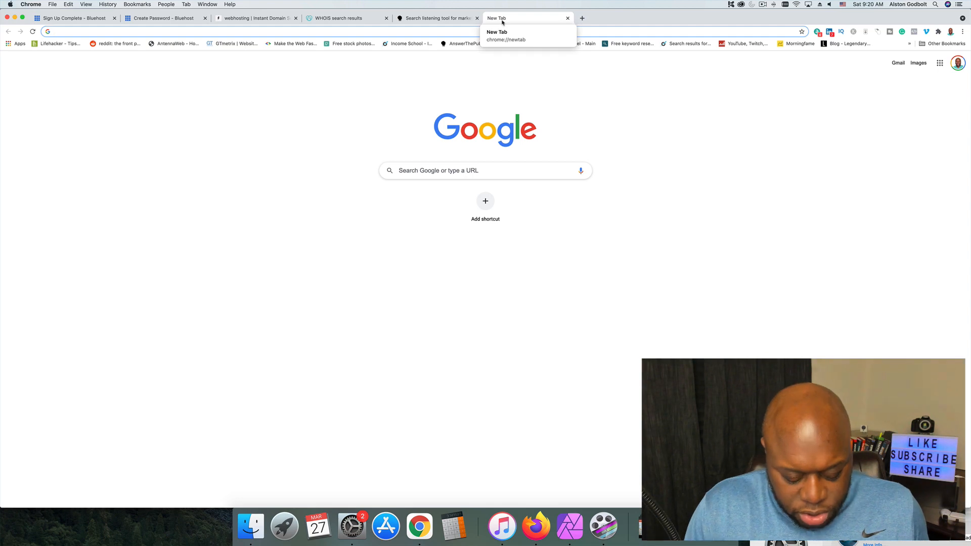
type("theme")
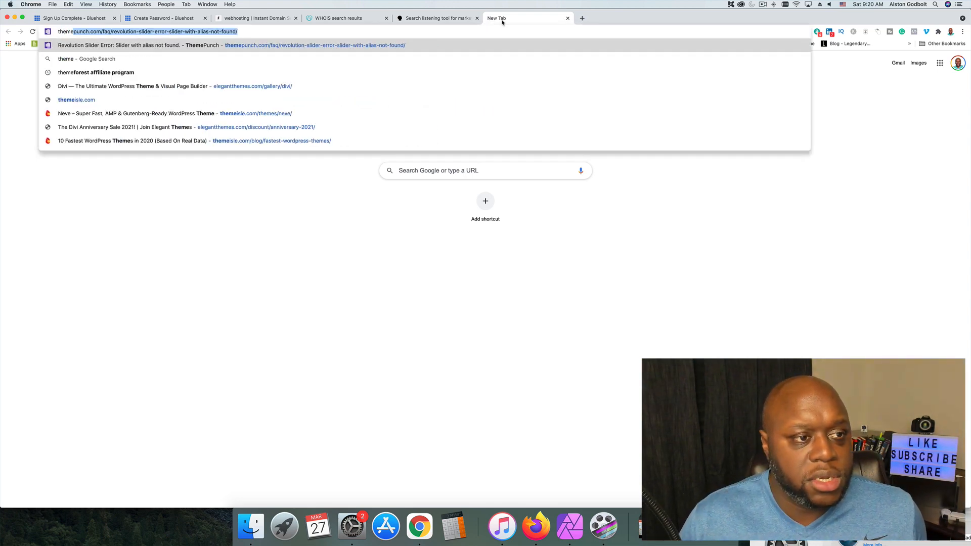
type("forest.net")
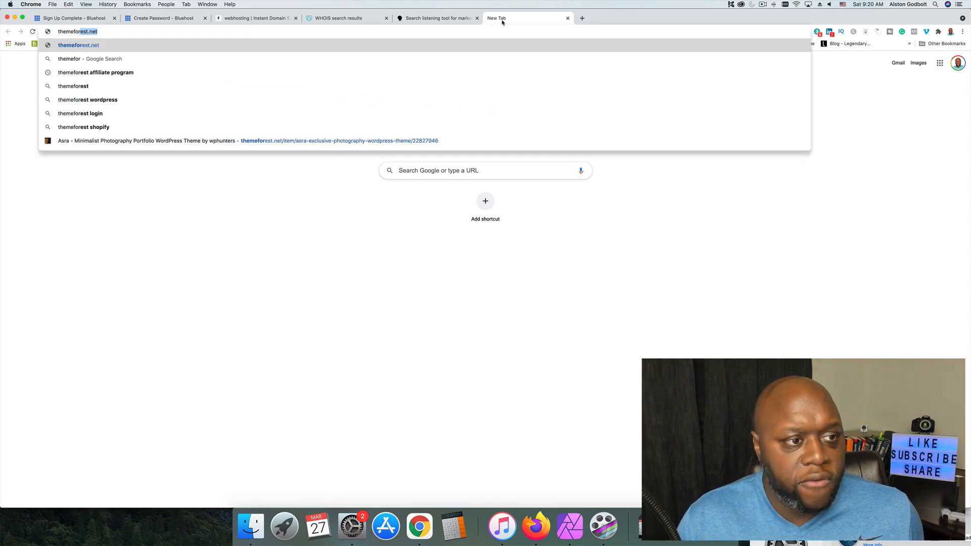
key("Return")
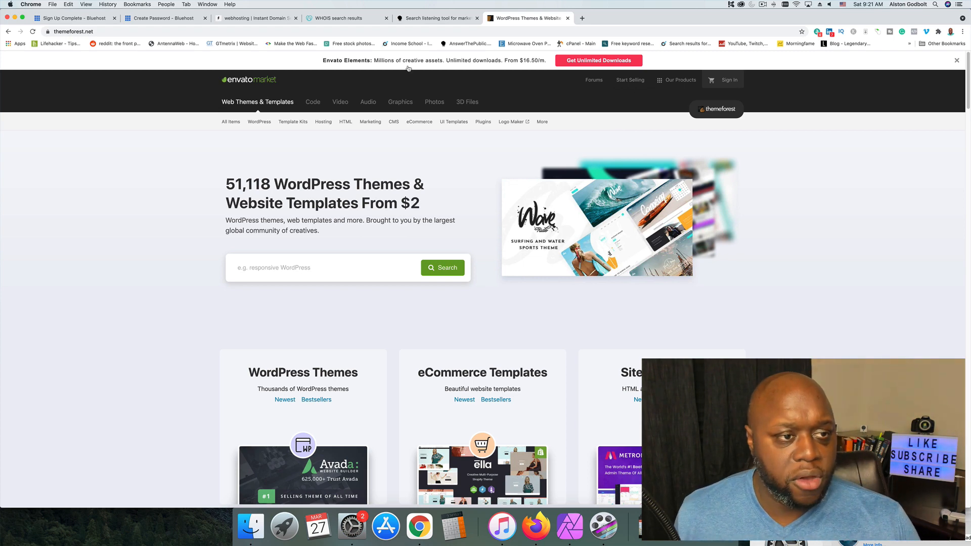
left_click(150, 20)
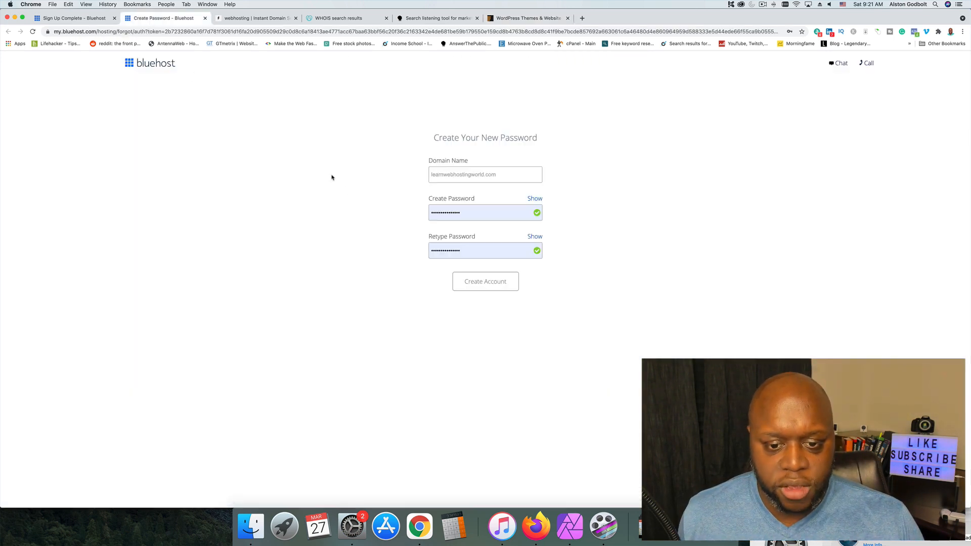
left_click(508, 19)
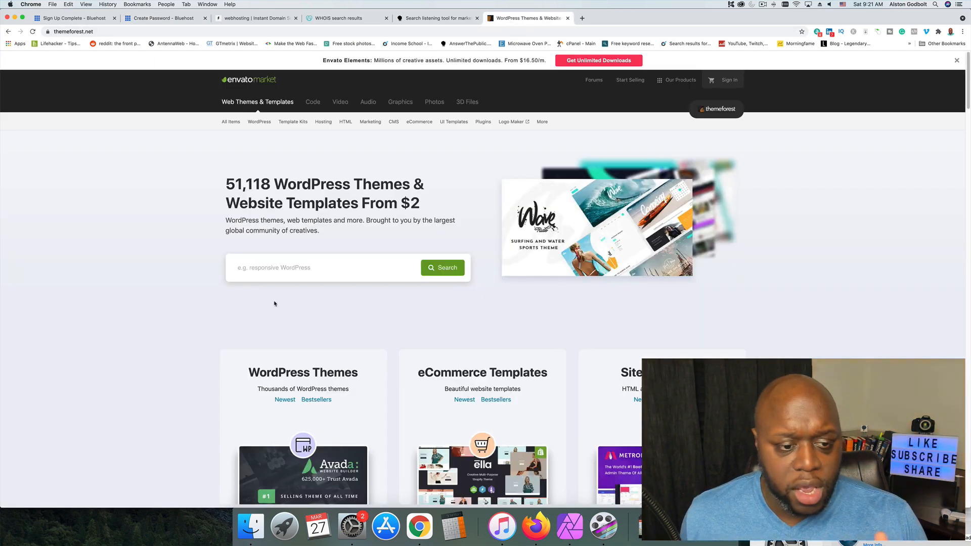
Search ThemeForest for blog wordpress and look through the matching themes.
left_click(280, 273)
type("blog")
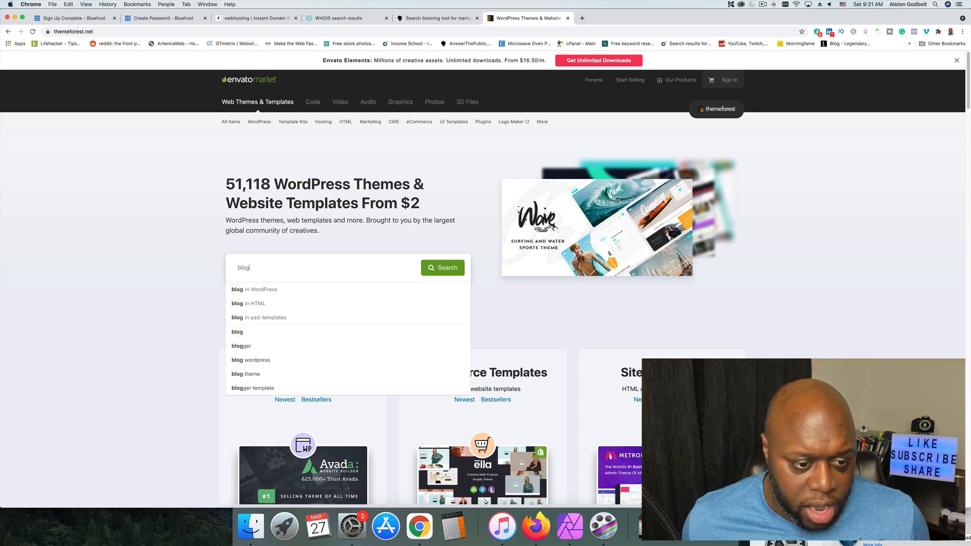
left_click(267, 360)
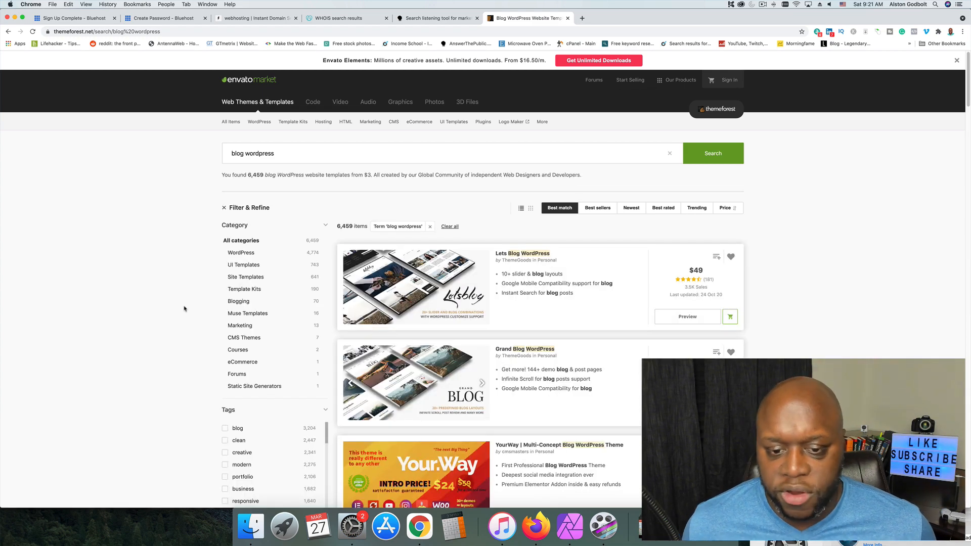
scroll(184, 309, "down", 3)
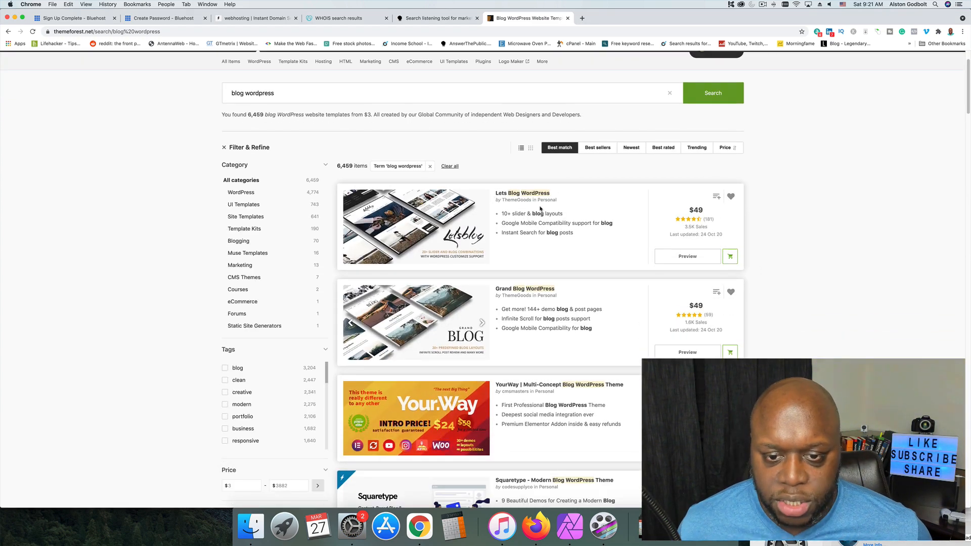
scroll(500, 253, "down", 3)
scroll(340, 174, "up", 10)
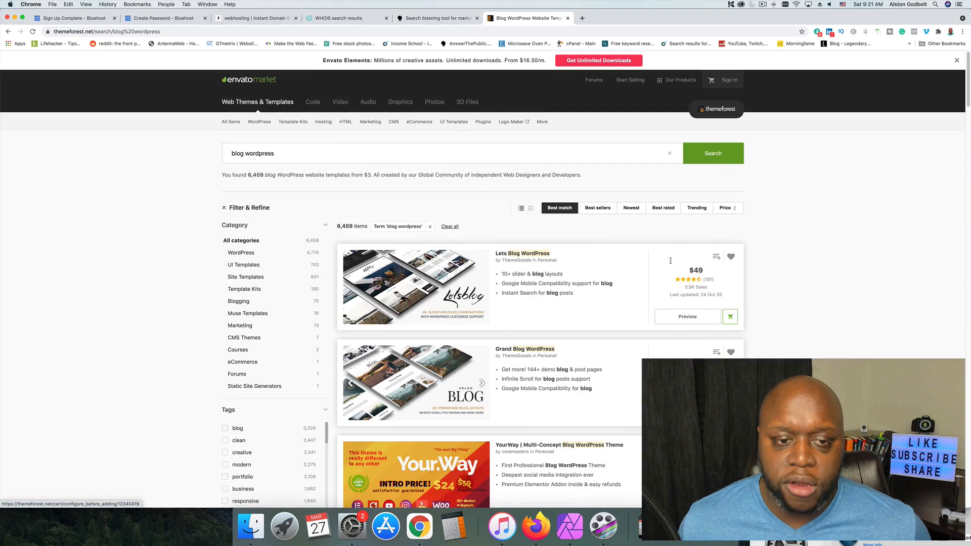
Search ThemeForest for plummer website templates.
triple_click(258, 155)
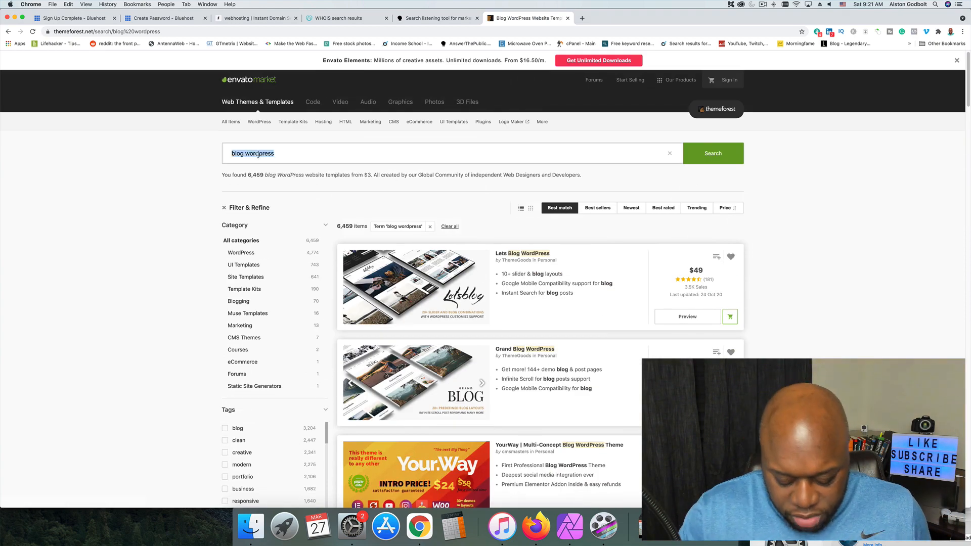
type("plumm")
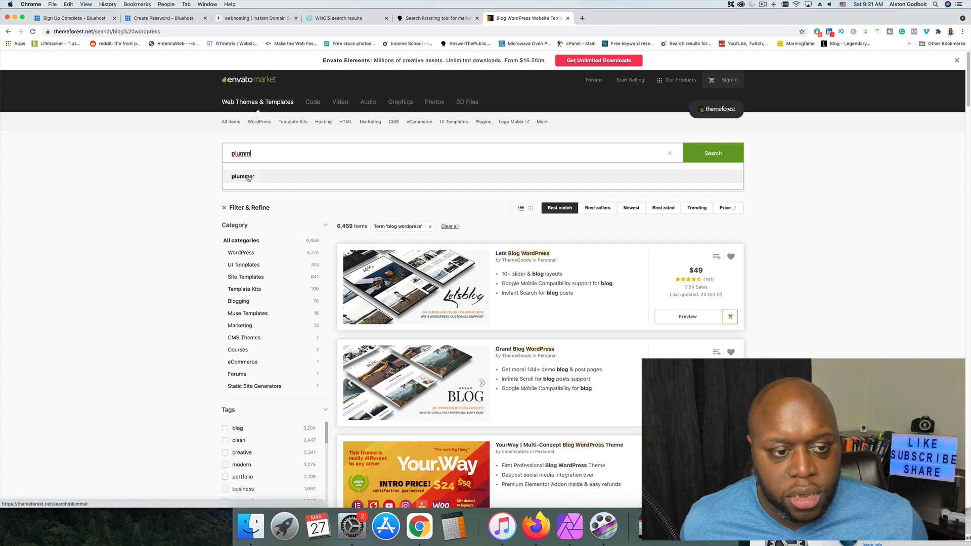
left_click(248, 177)
scroll(829, 336, "up", 5)
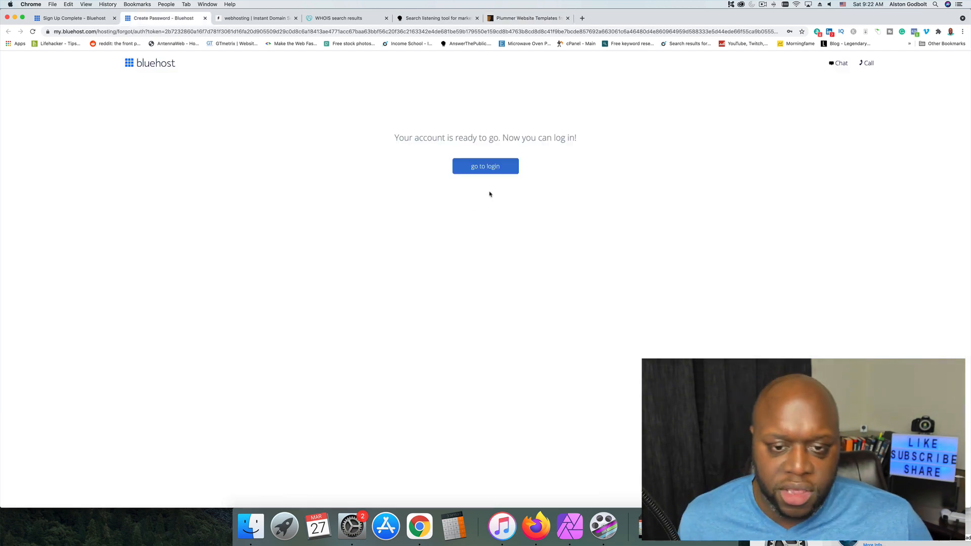
Log in to the new Bluehost account and skip the onboarding questions about help, kind of site and website experience.
left_click(490, 168)
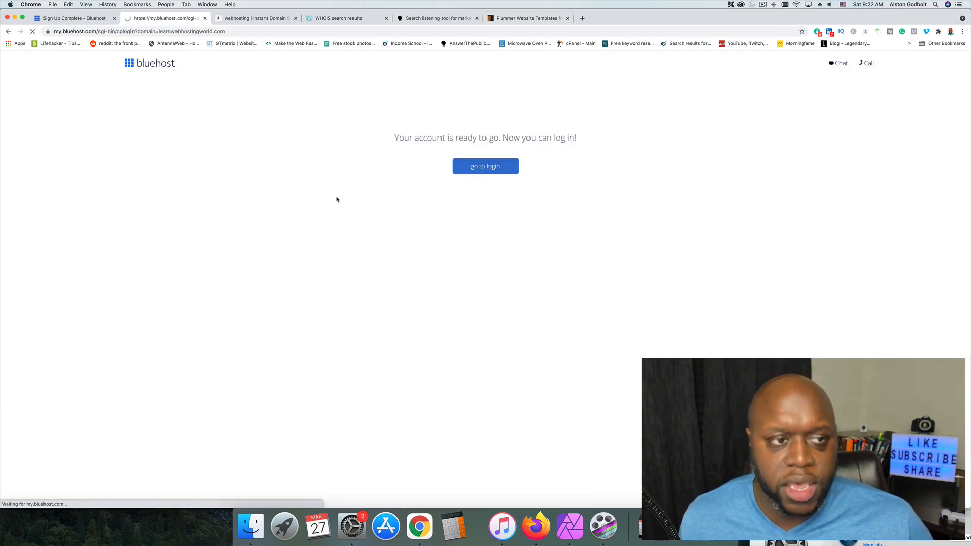
left_click(449, 263)
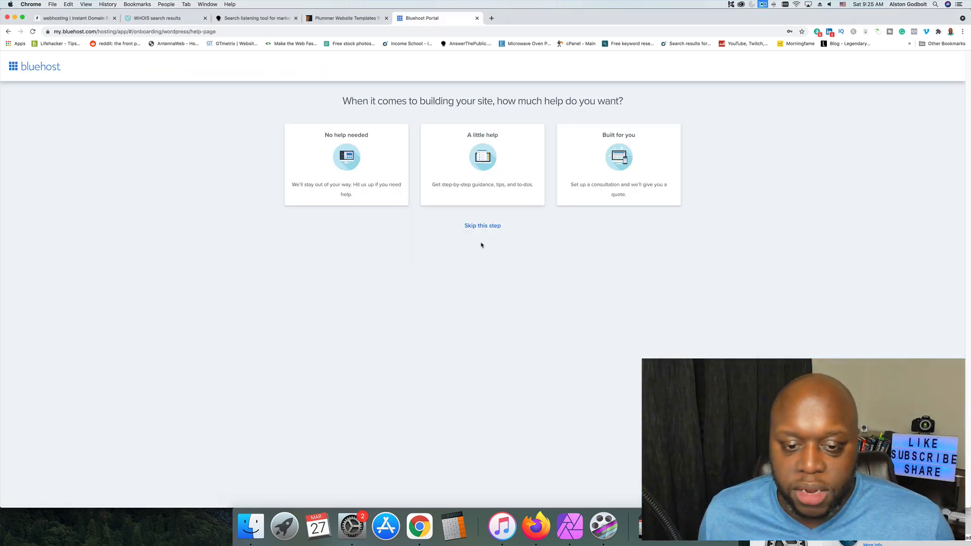
left_click(480, 226)
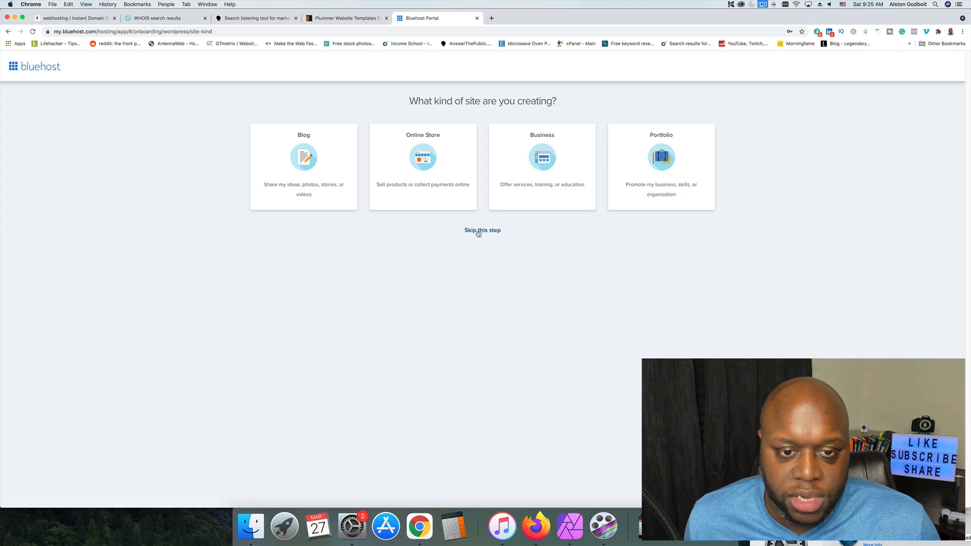
left_click(479, 229)
left_click(495, 317)
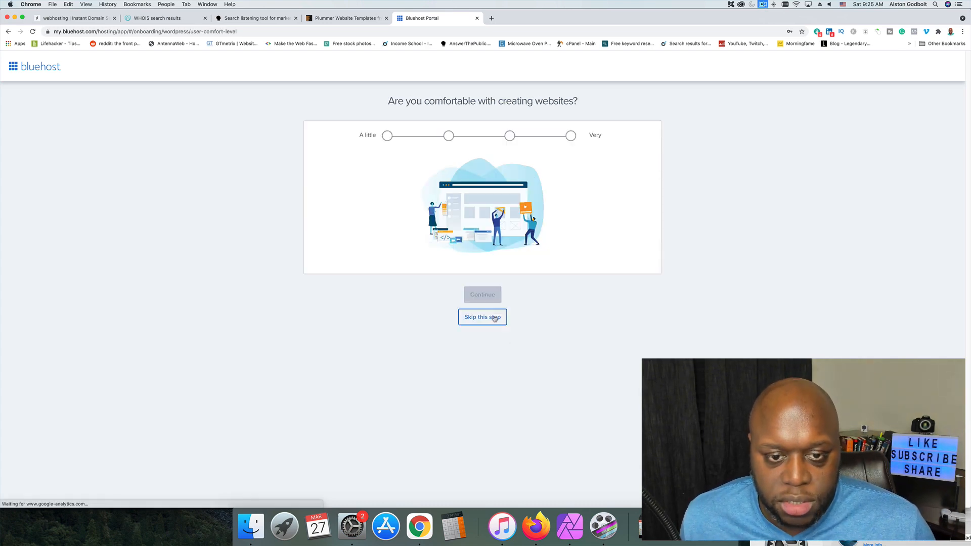
Try to find Web hosting among the website types.
left_click(423, 177)
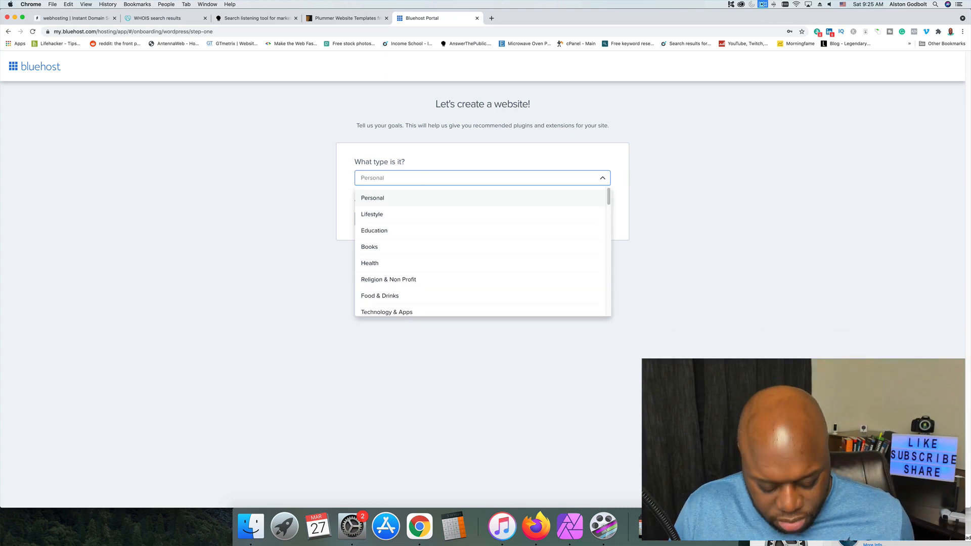
type("Web")
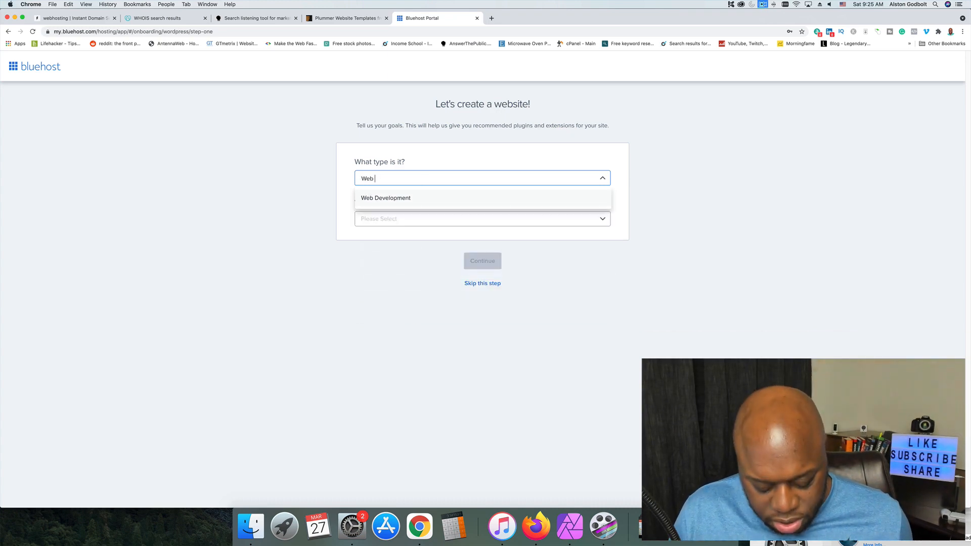
type(" hosting")
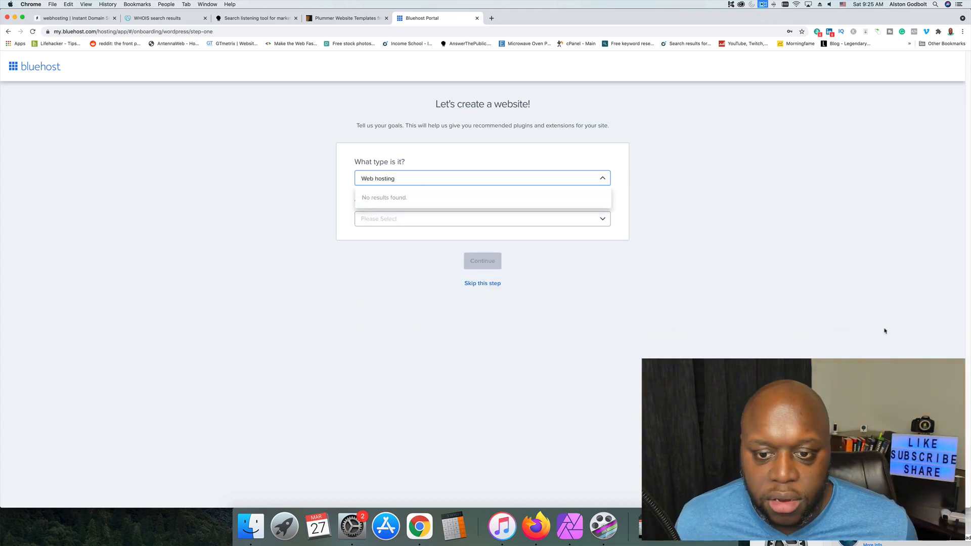
left_click(470, 191)
Set the website type to Education and the site's intended owner to Myself, and continue the onboarding.
left_click(426, 219)
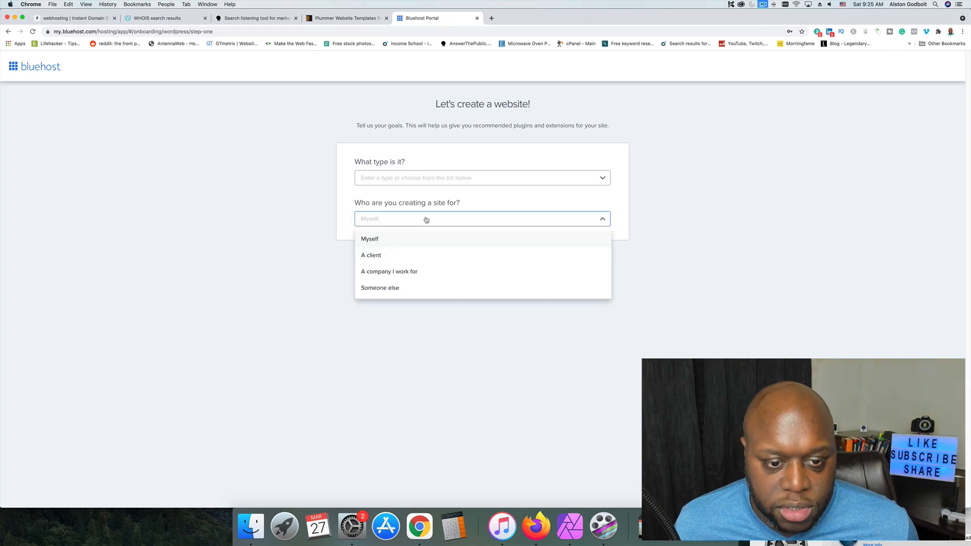
left_click(412, 184)
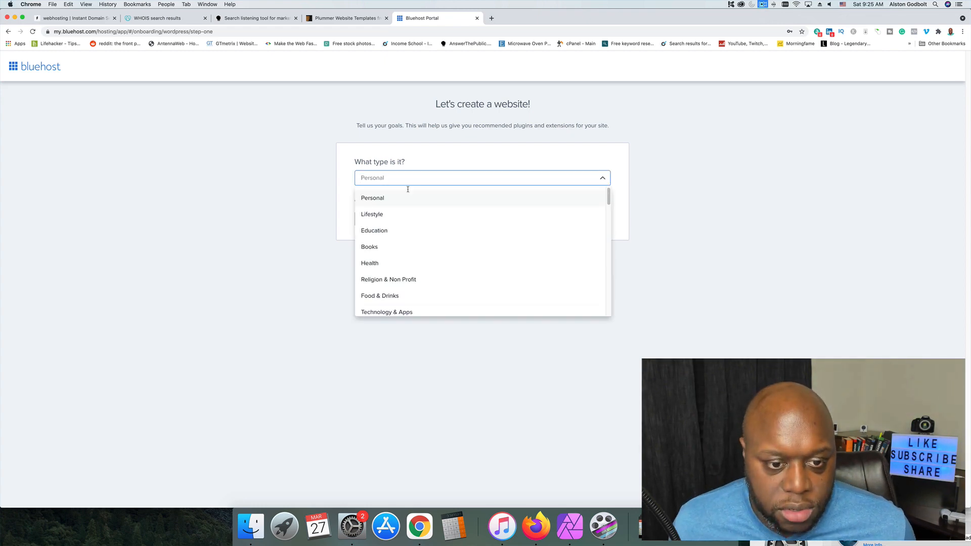
left_click(397, 231)
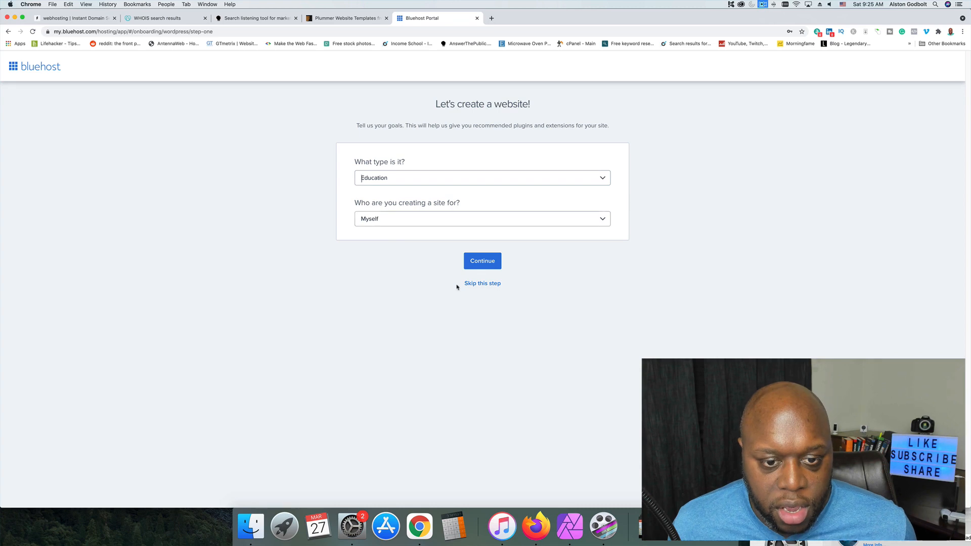
left_click(481, 260)
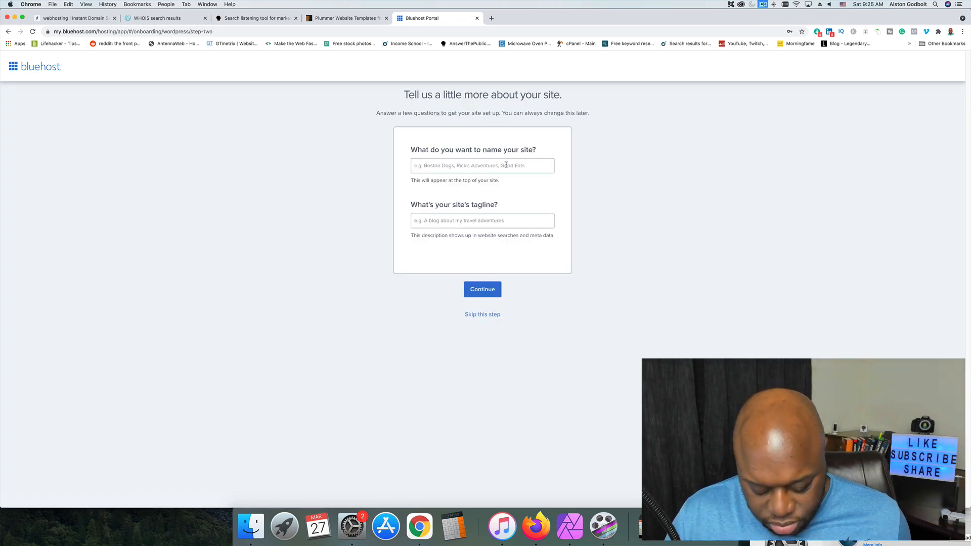
Name the site Learn hosting, use the same text as its tagline, and continue to theme selection.
type("Learn hosting")
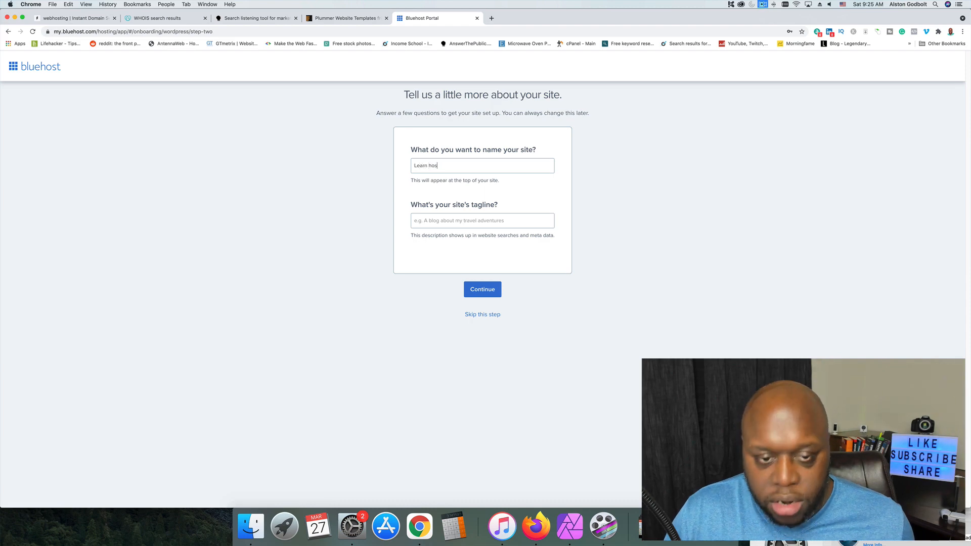
triple_click(492, 167)
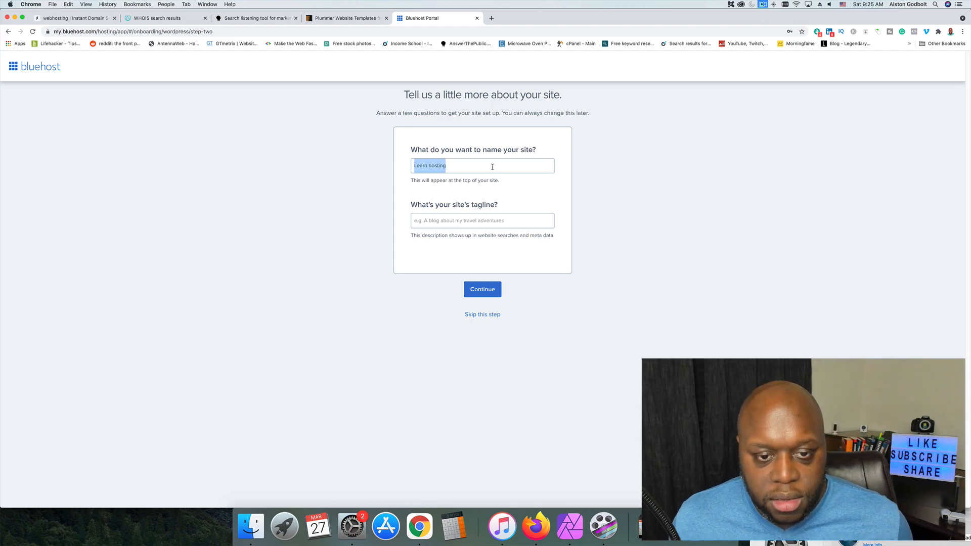
key("super+c")
left_click(481, 222)
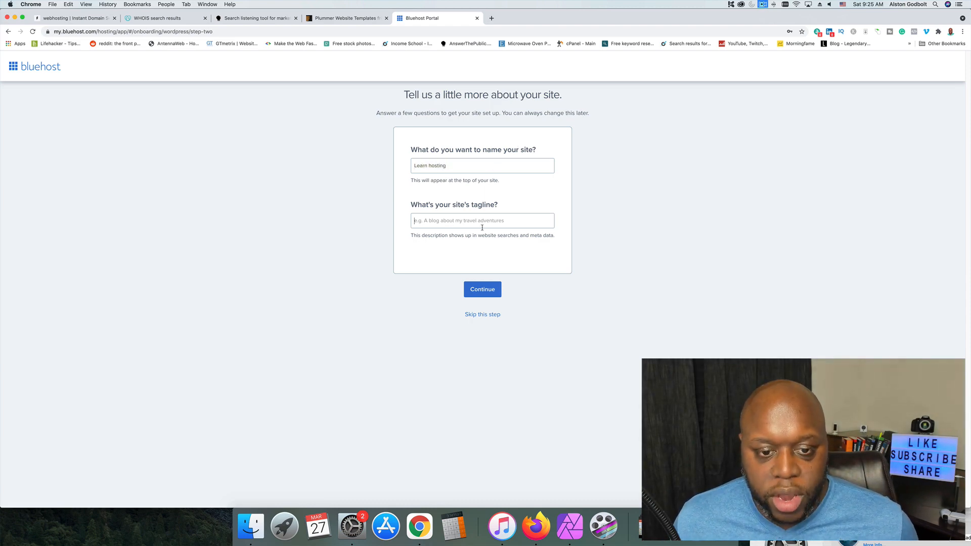
key("super+v")
left_click(484, 289)
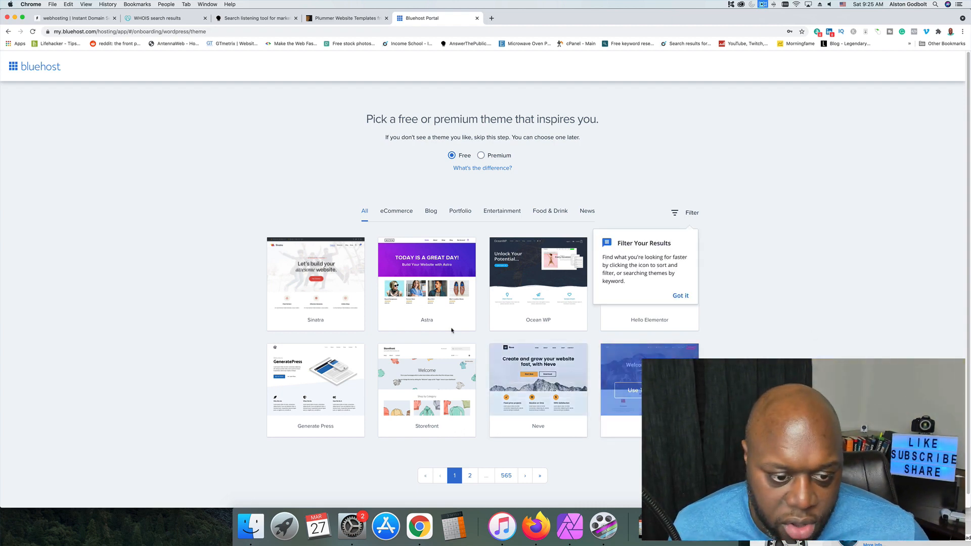
Choose the free Sinatra theme and turn off Domain Privacy + Protection in the dashboard's welcome dialogs.
left_click(307, 288)
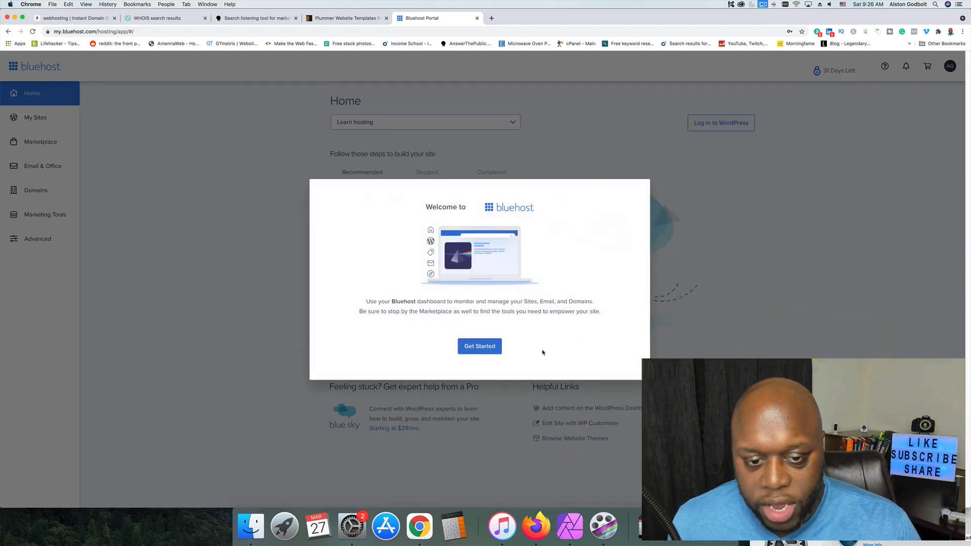
left_click(495, 349)
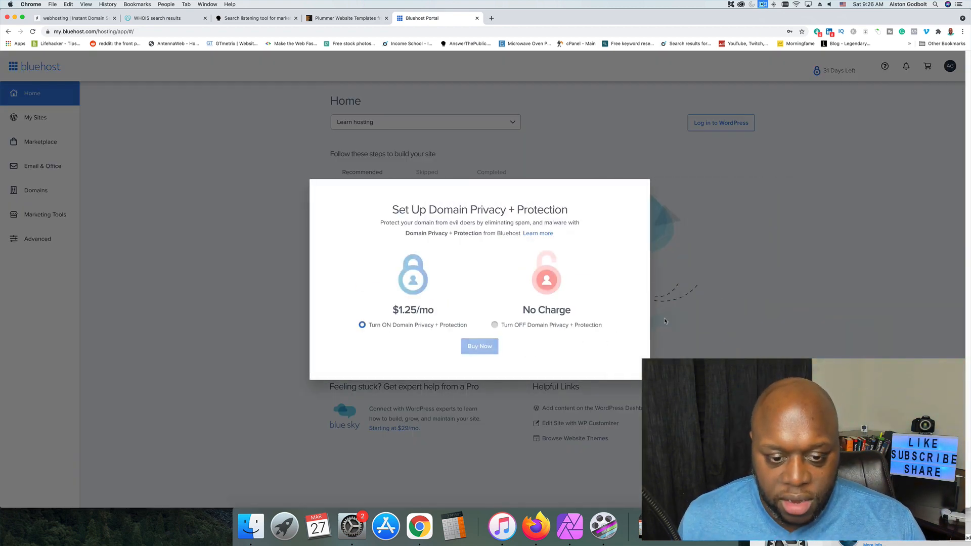
left_click(532, 327)
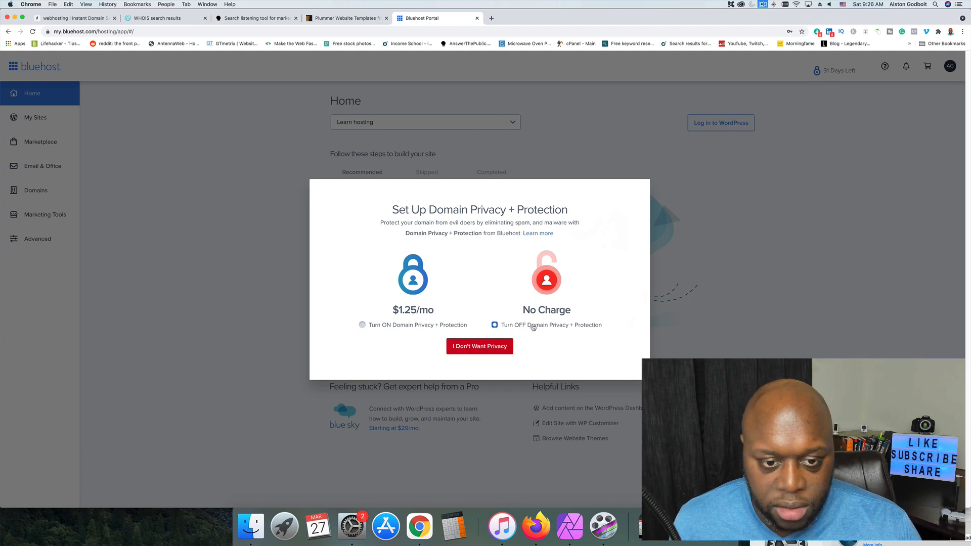
left_click(477, 352)
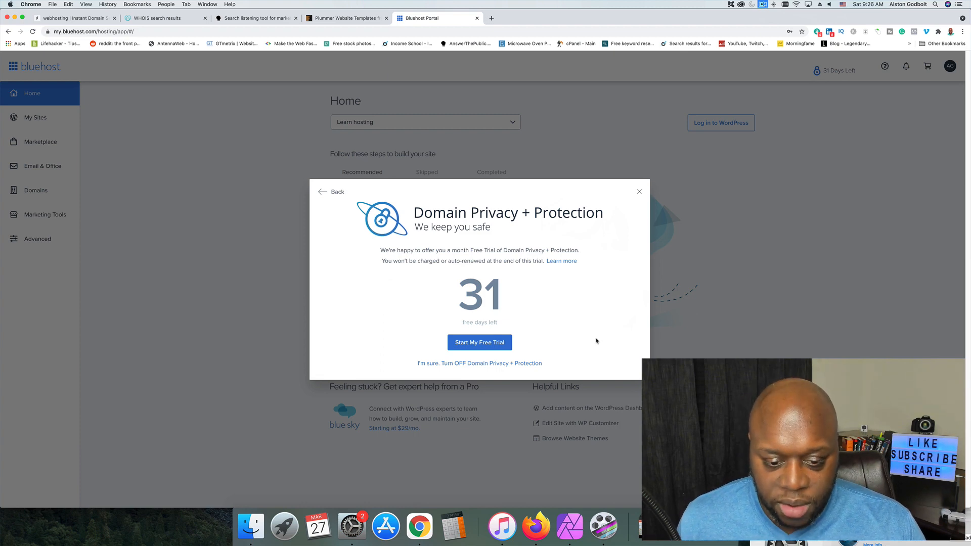
left_click(501, 364)
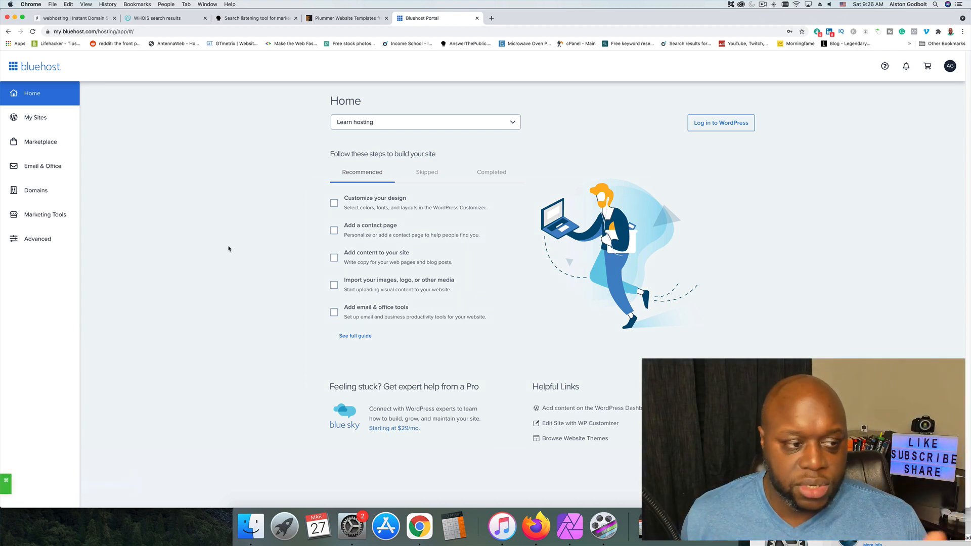
Look through the My Sites, Marketplace and Email & Office pages, comparing the Microsoft 365 and Google Workspace email plans.
left_click(31, 118)
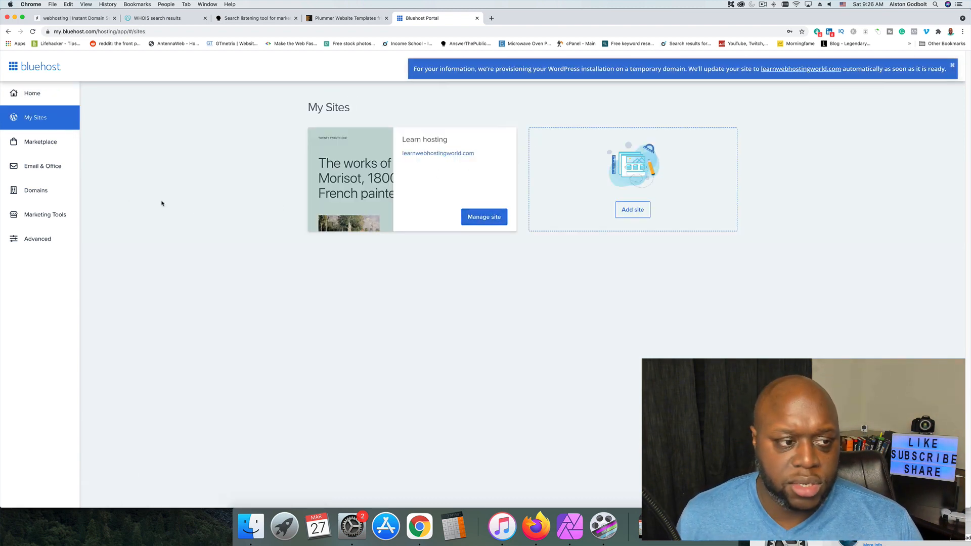
left_click(51, 149)
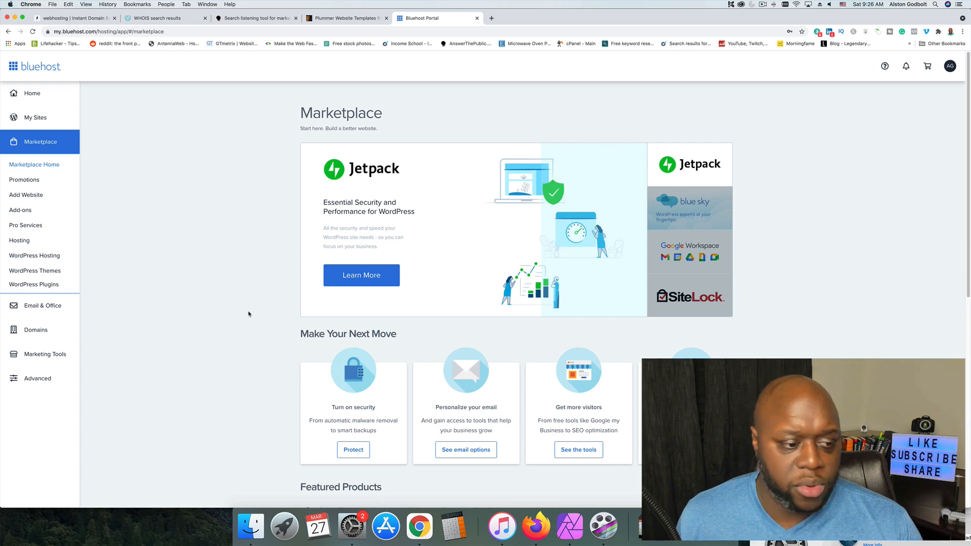
left_click(55, 306)
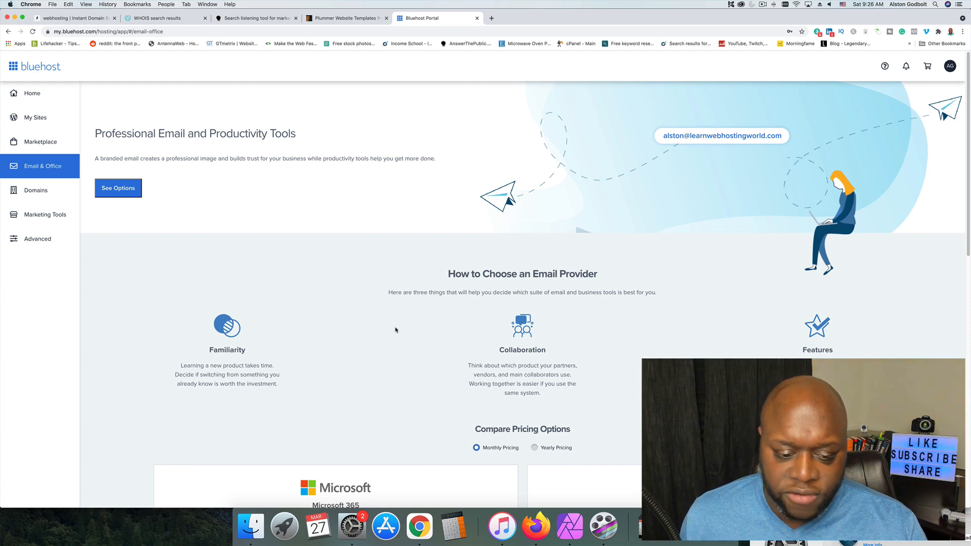
scroll(396, 329, "down", 1)
scroll(396, 330, "up", 1)
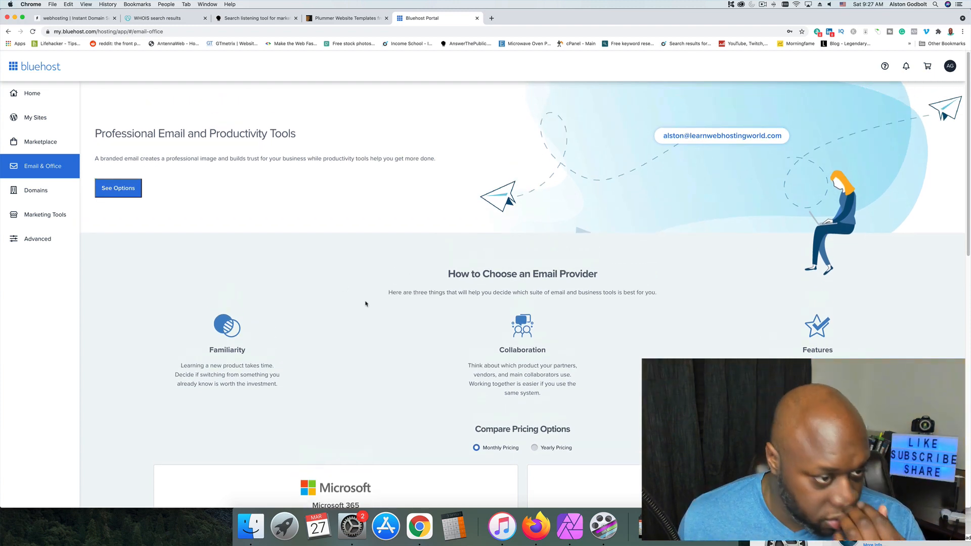
scroll(125, 194, "down", 1)
scroll(125, 194, "down", 5)
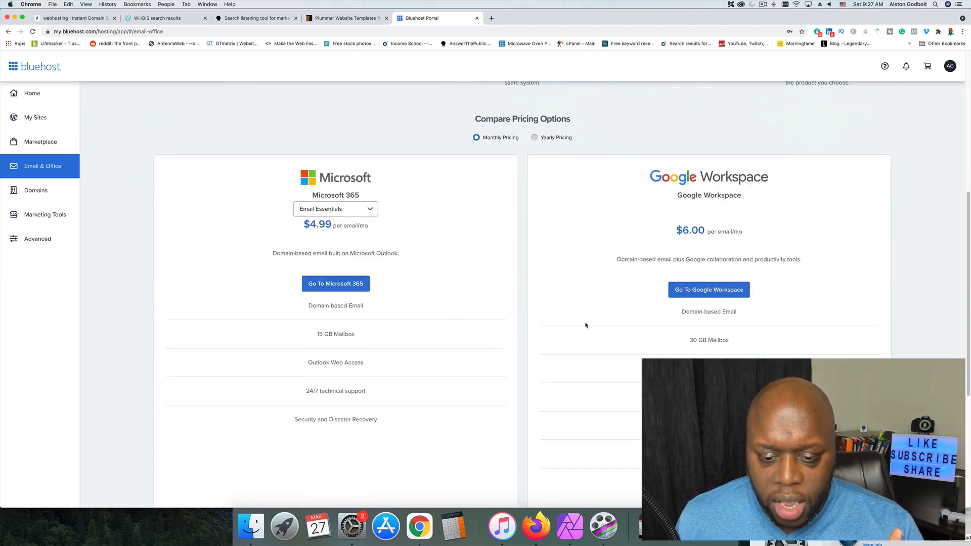
scroll(586, 325, "down", 5)
scroll(594, 340, "up", 5)
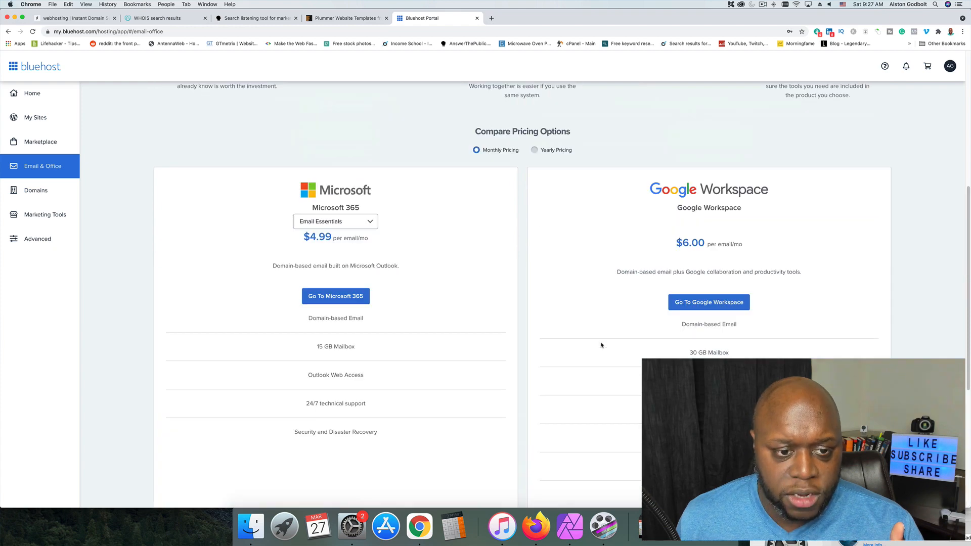
scroll(600, 345, "up", 6)
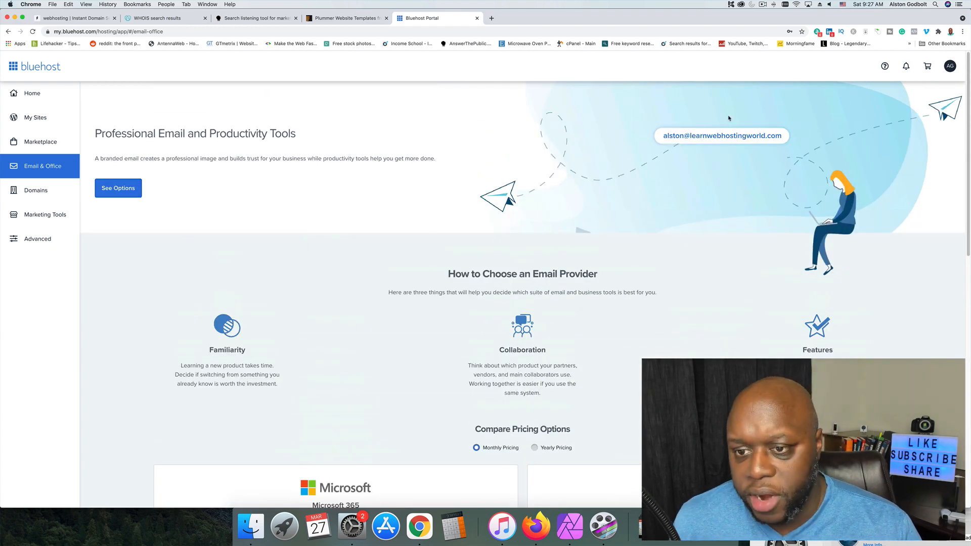
triple_click(719, 136)
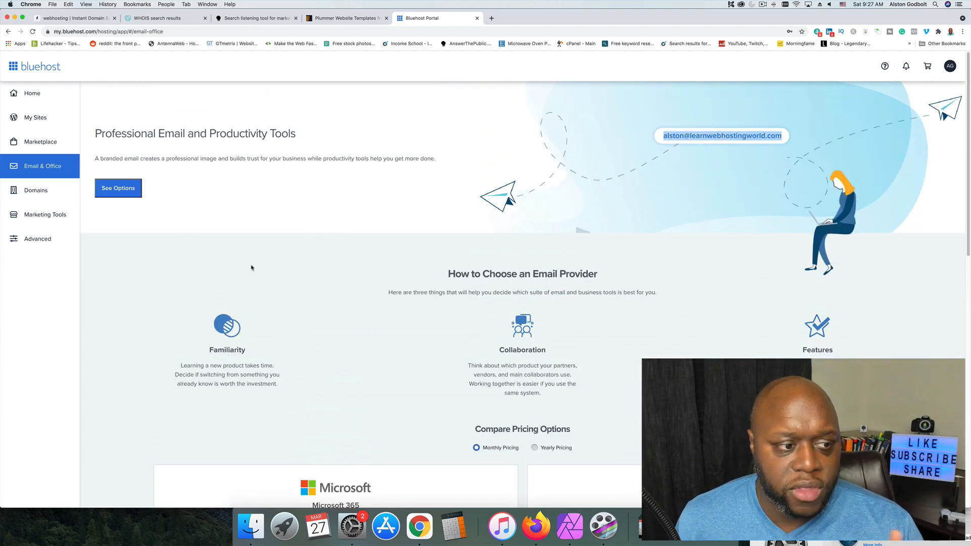
Turn off automatic renewal for the domain learnwebhostingworld.com in its renewal settings.
left_click(37, 195)
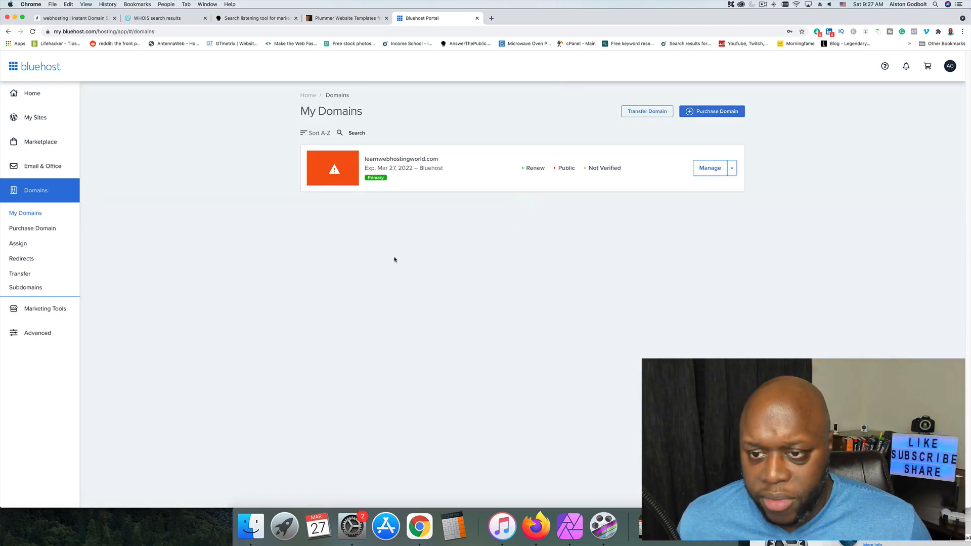
left_click(732, 170)
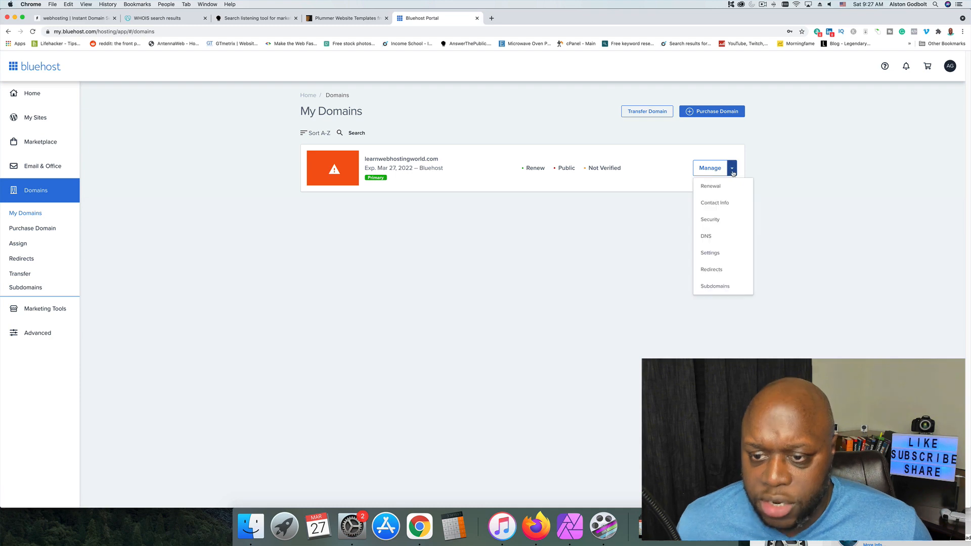
left_click(714, 187)
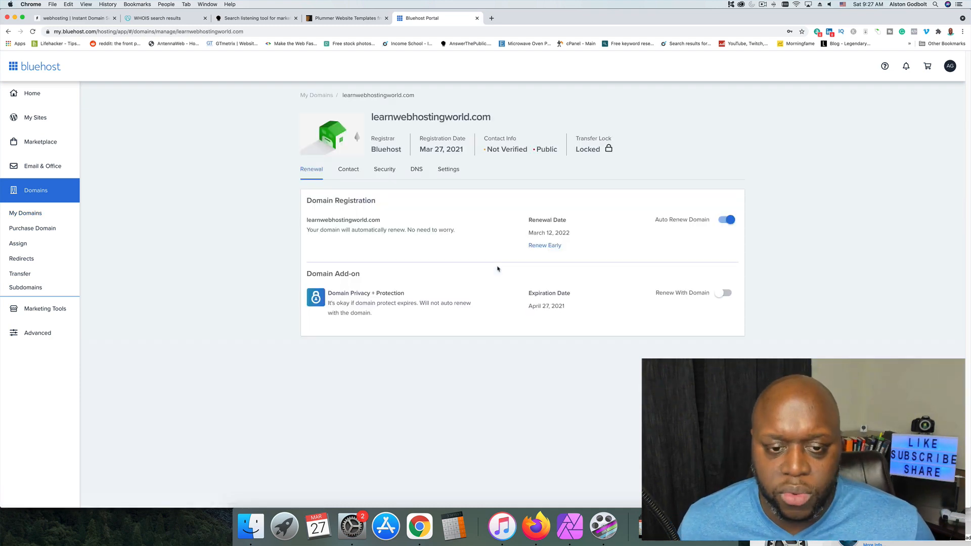
left_click(729, 220)
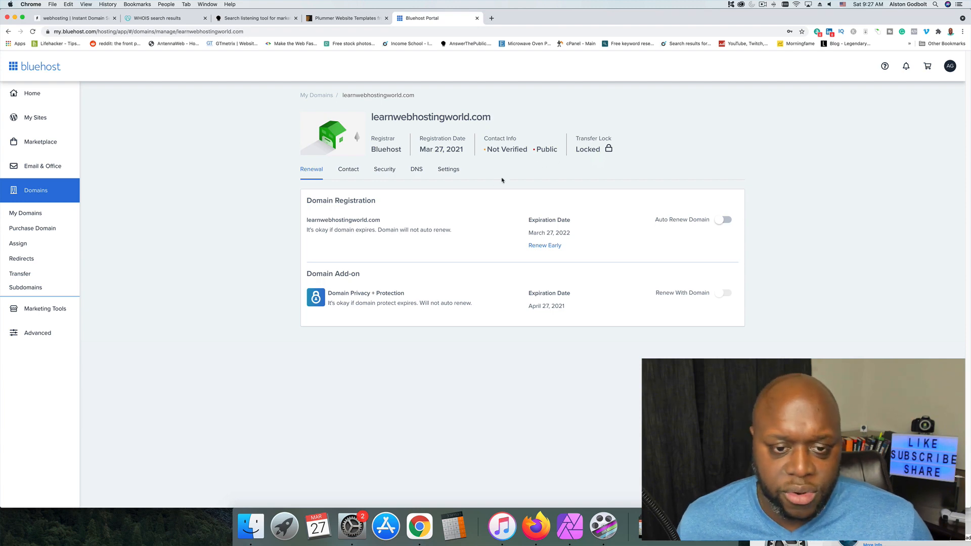
Examine the domain's contact information, security settings, name servers and DNS records.
left_click(348, 170)
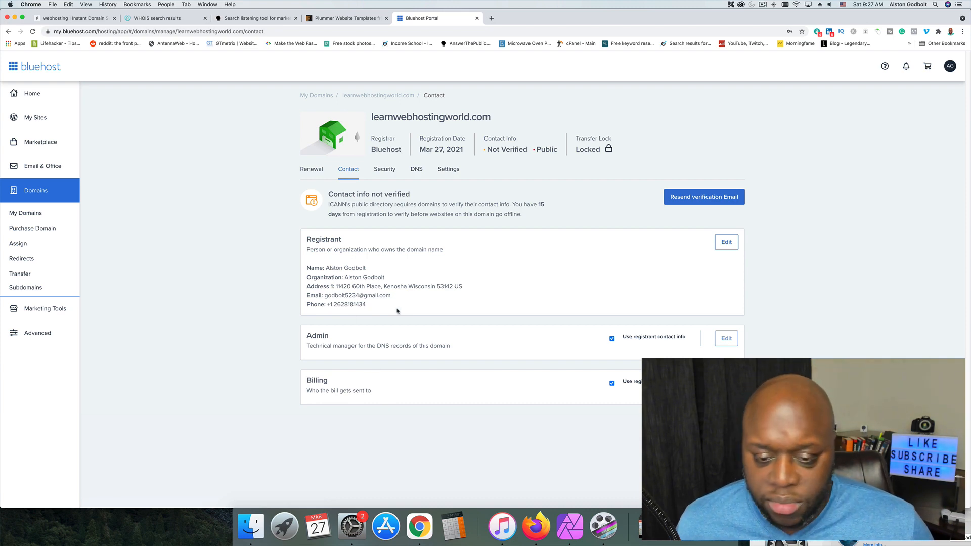
left_click(385, 169)
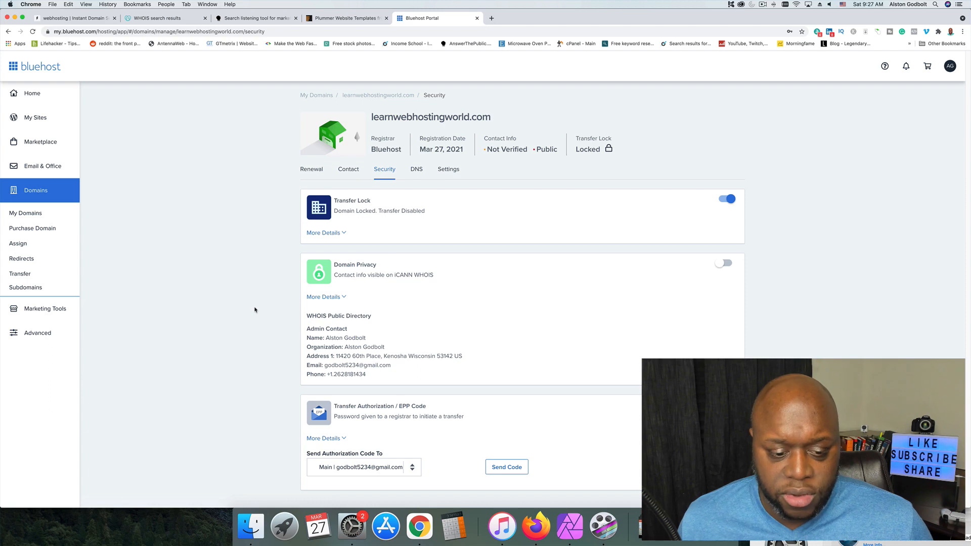
left_click(415, 170)
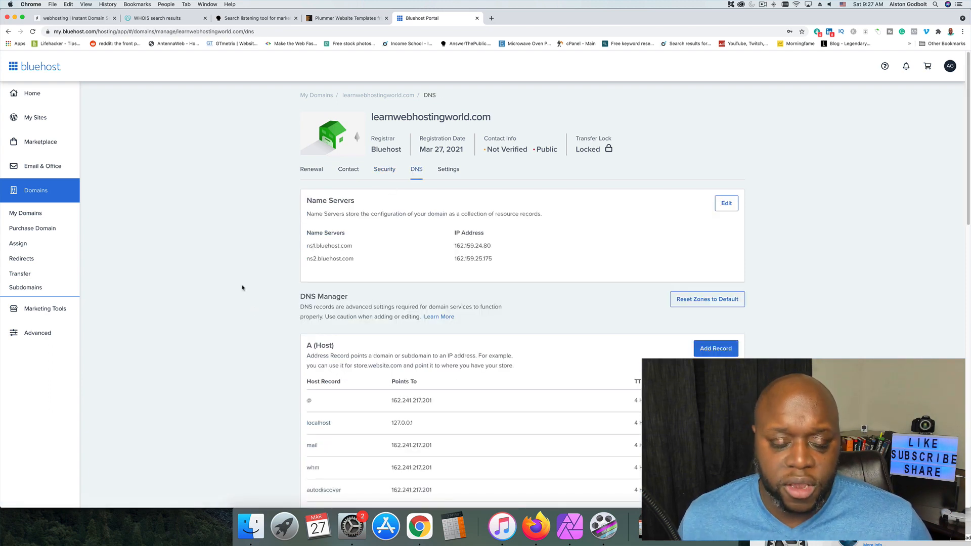
scroll(241, 287, "down", 5)
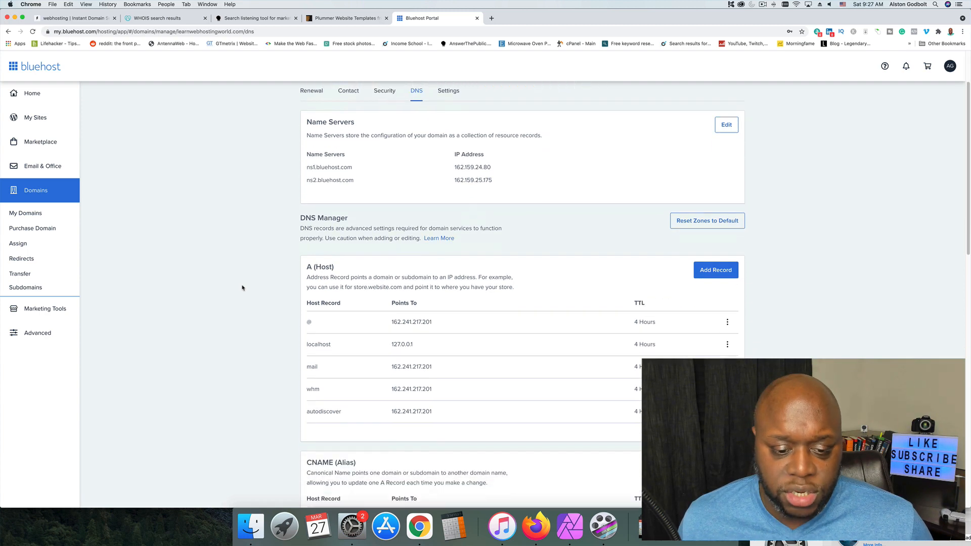
scroll(241, 288, "down", 5)
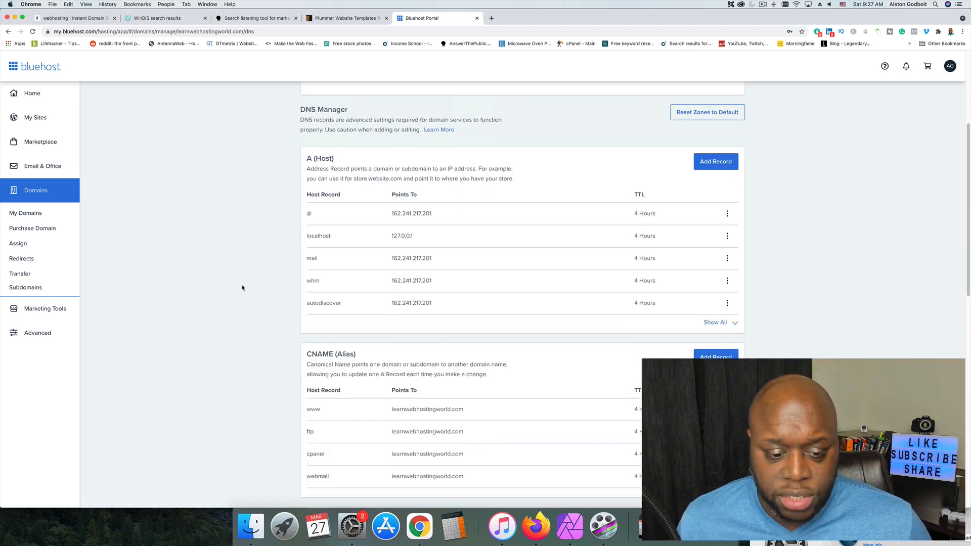
scroll(262, 369, "down", 4)
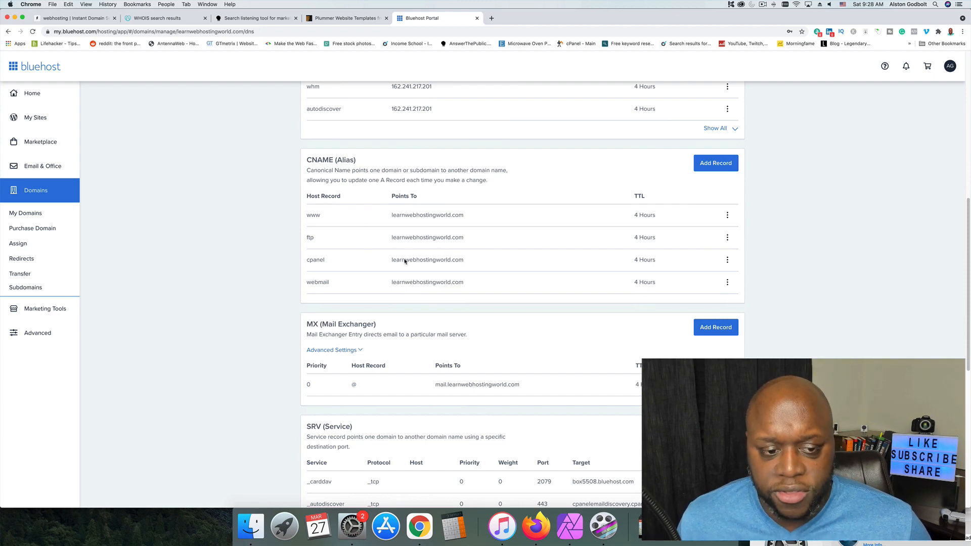
scroll(263, 311, "down", 12)
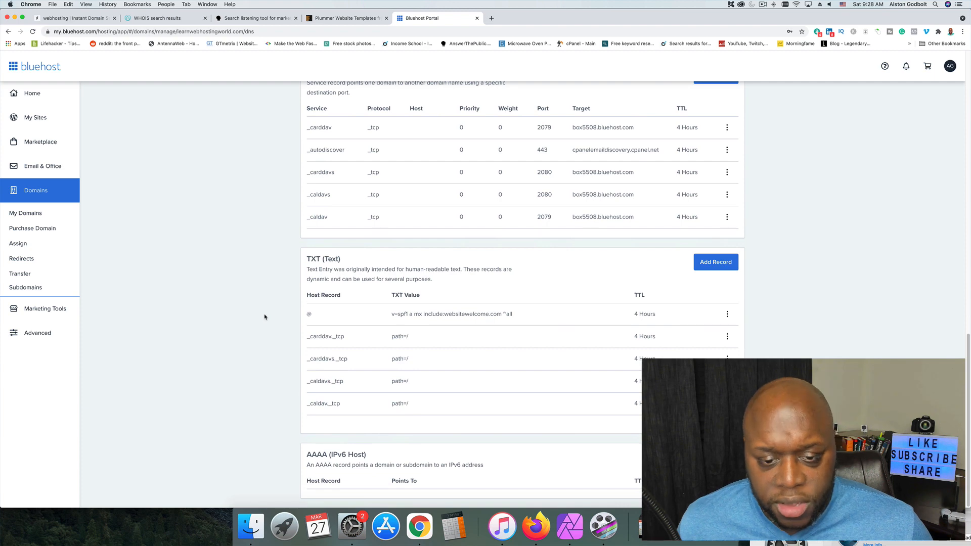
Review the domain's DNS records and the services offered on the Marketing Tools page.
scroll(294, 338, "up", 20)
scroll(295, 337, "down", 4)
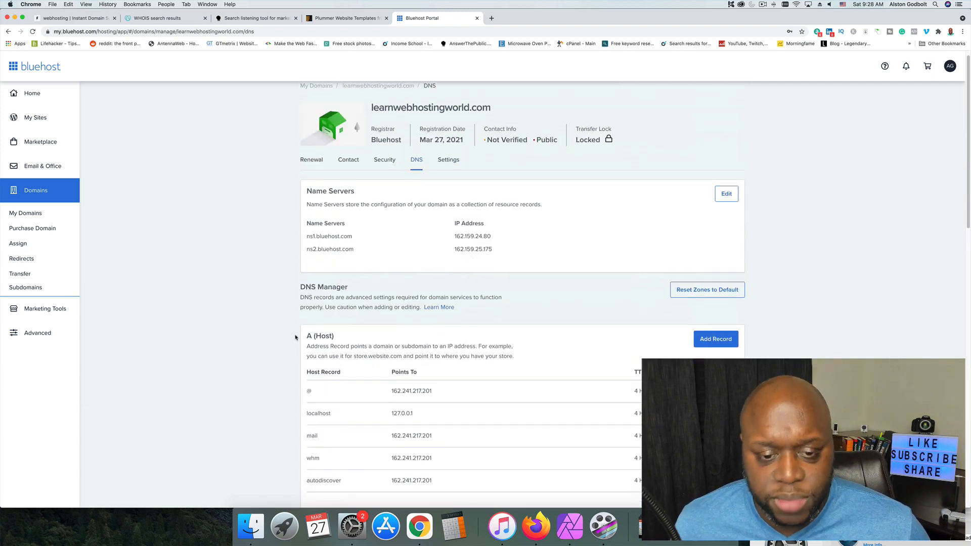
scroll(296, 337, "down", 4)
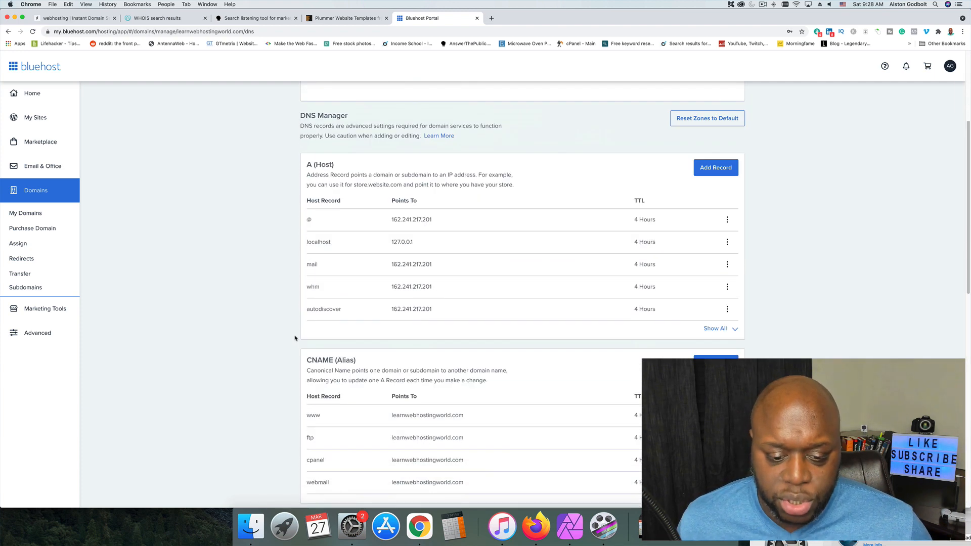
scroll(295, 338, "up", 8)
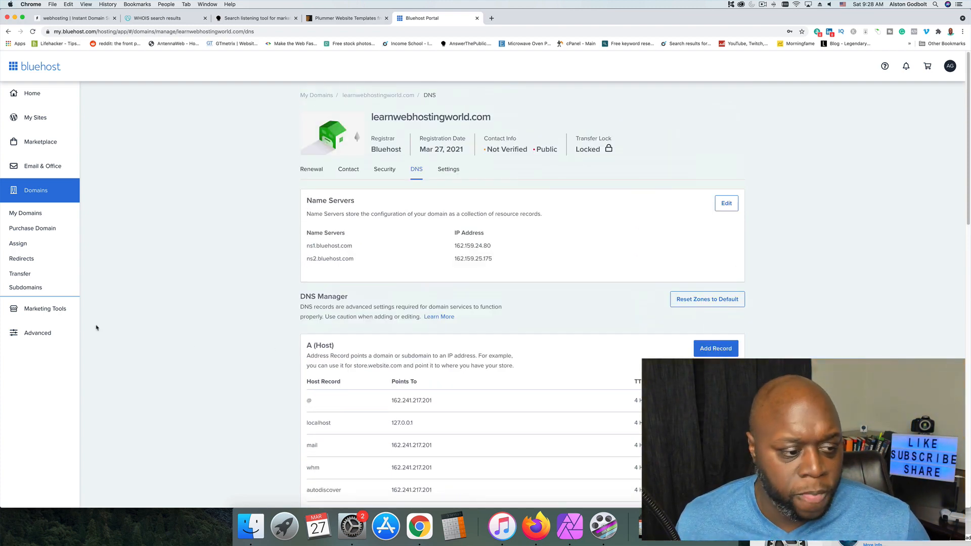
left_click(45, 309)
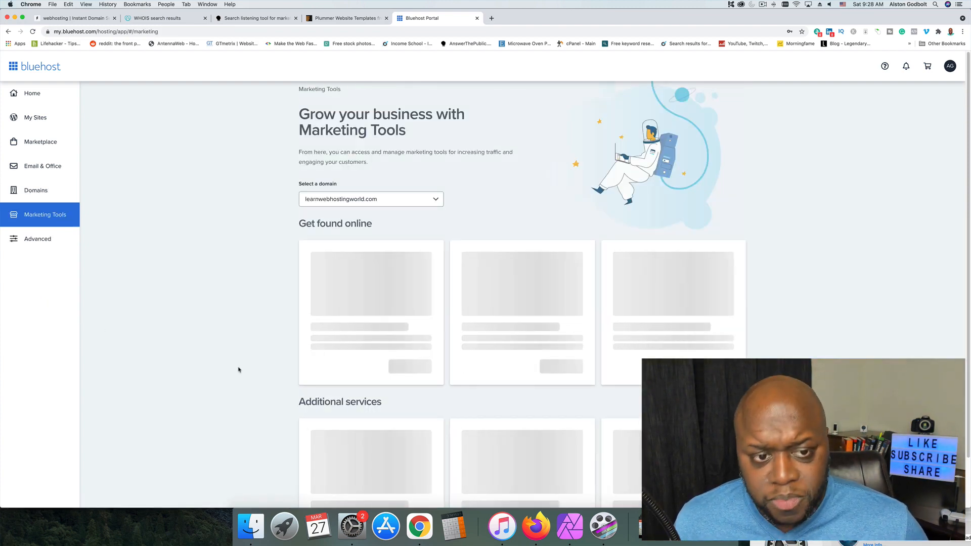
scroll(223, 371, "down", 1)
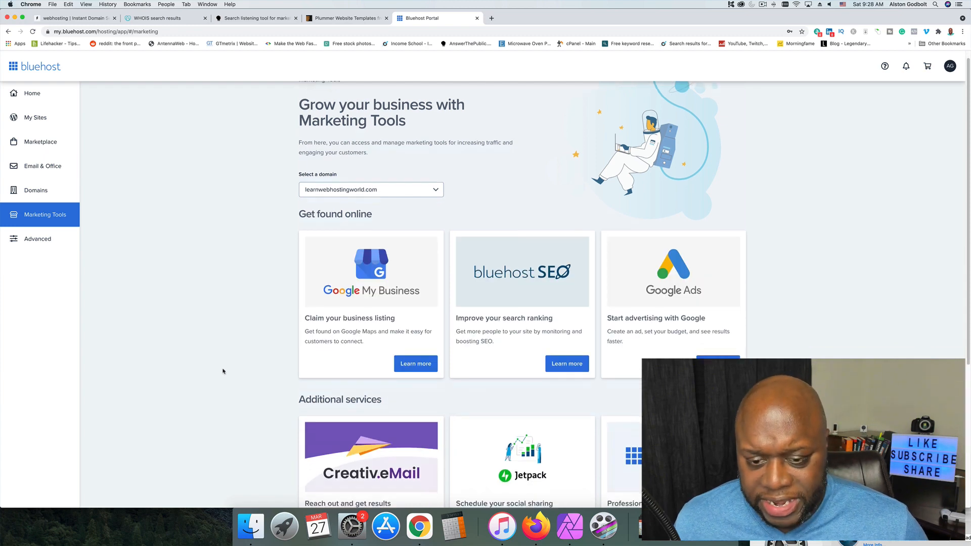
scroll(223, 371, "down", 3)
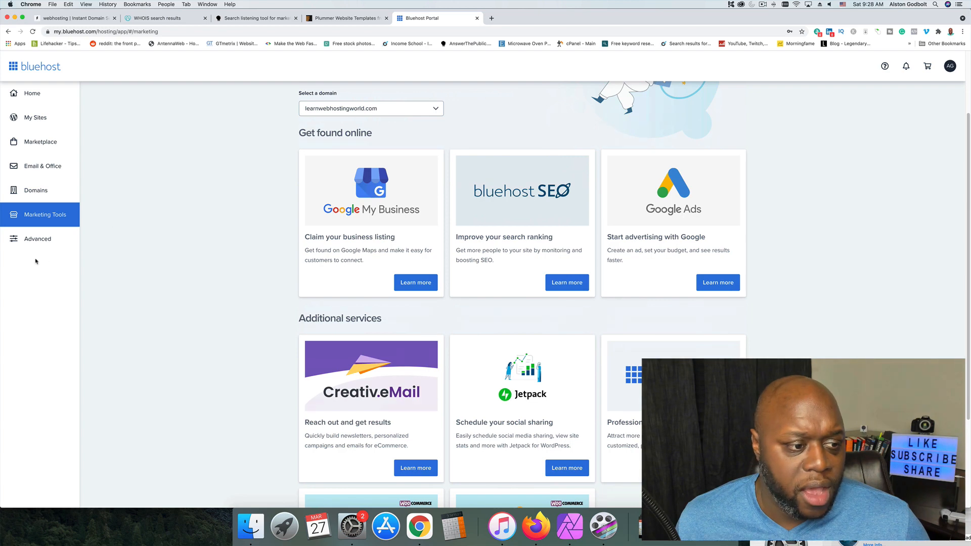
Create an email account on learnwebhostingworld.com from the Advanced tools, entering a username and generating the account password.
left_click(35, 240)
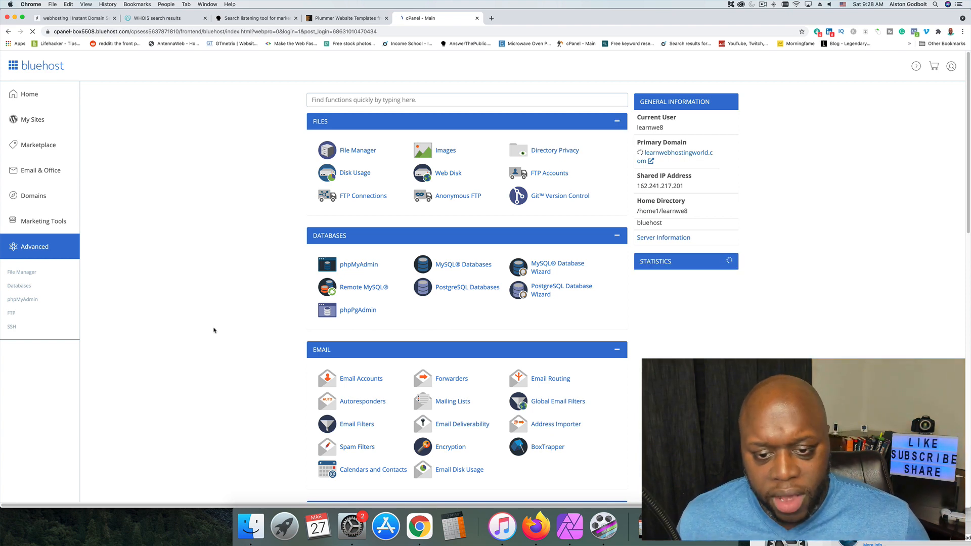
left_click(373, 380)
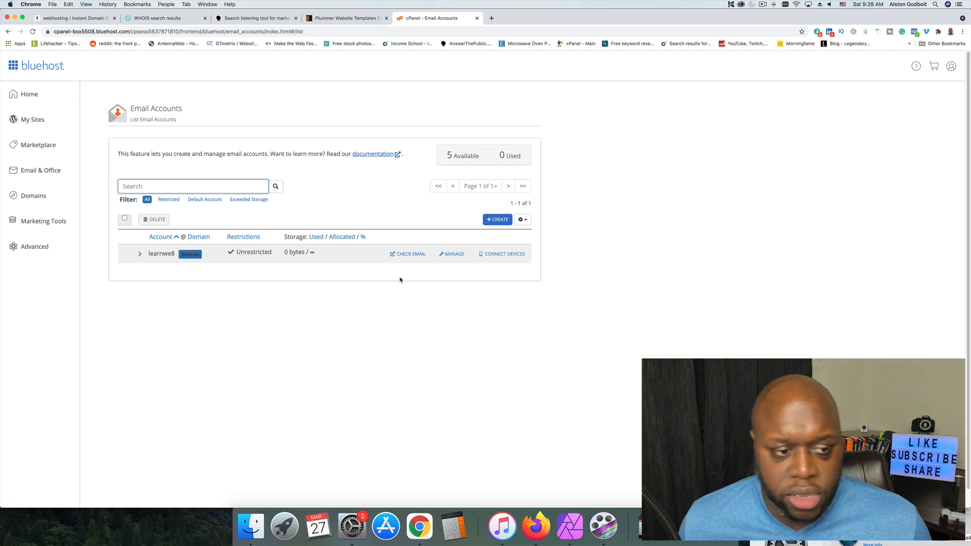
left_click(496, 219)
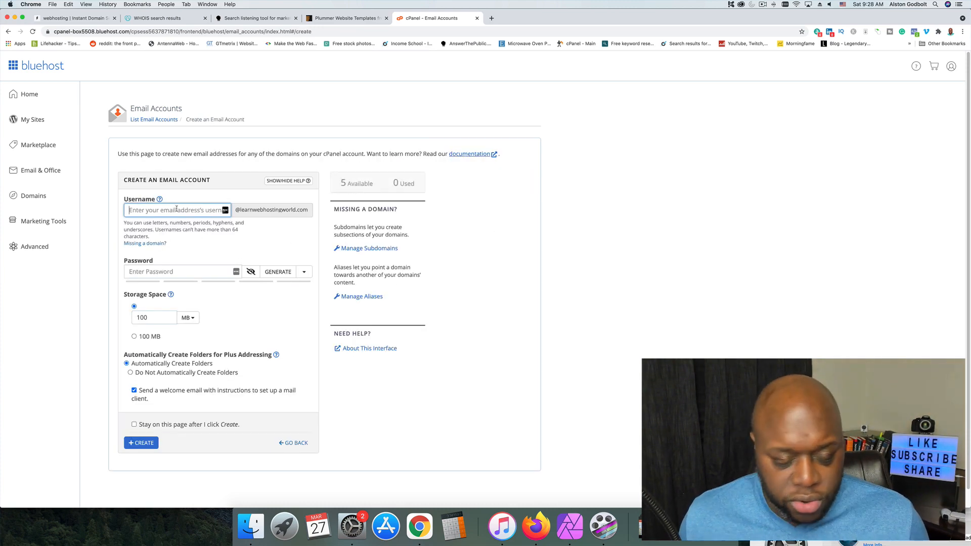
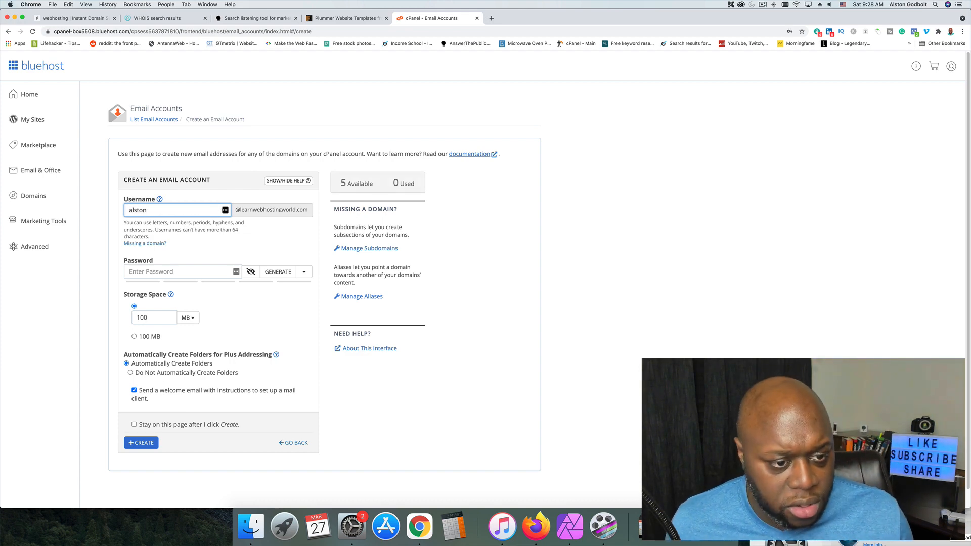
left_click(199, 271)
left_click(279, 272)
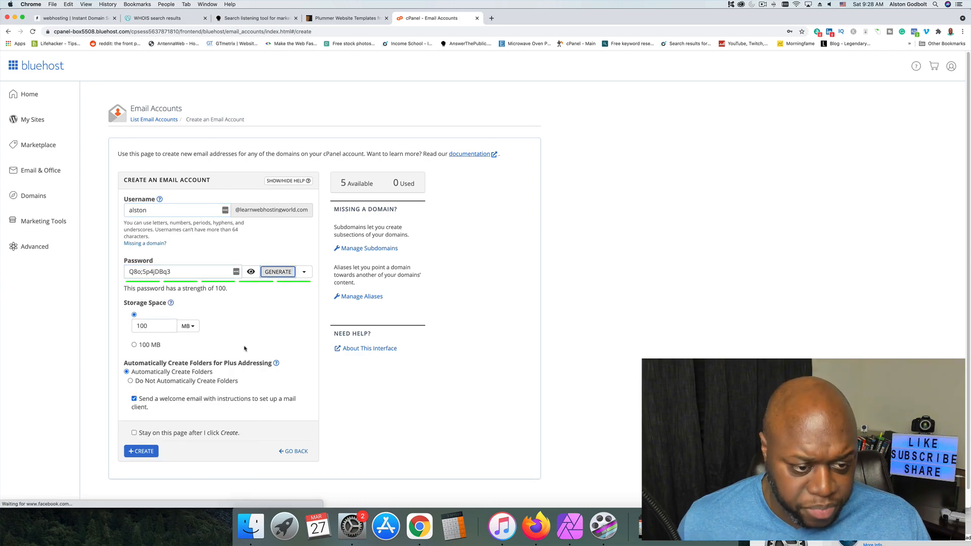
left_click(143, 451)
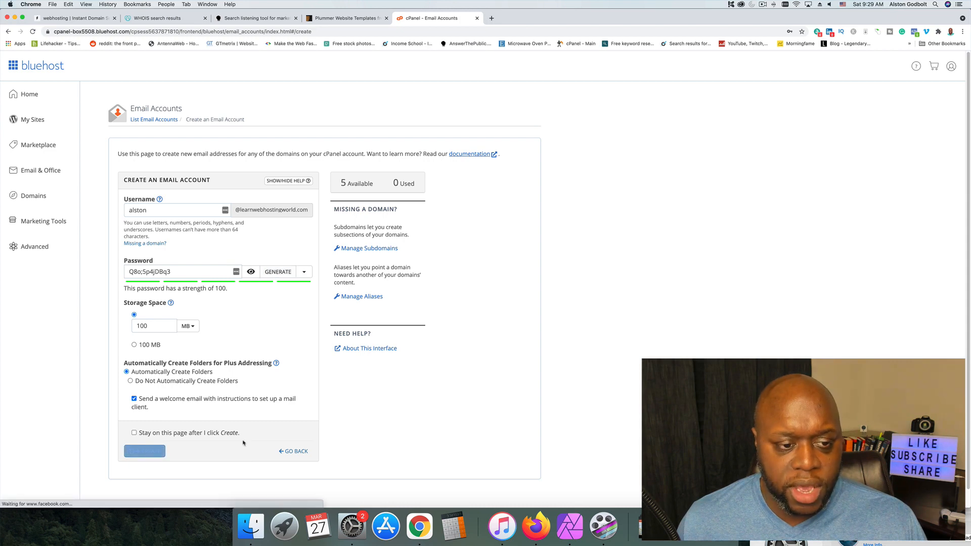
left_click(803, 43)
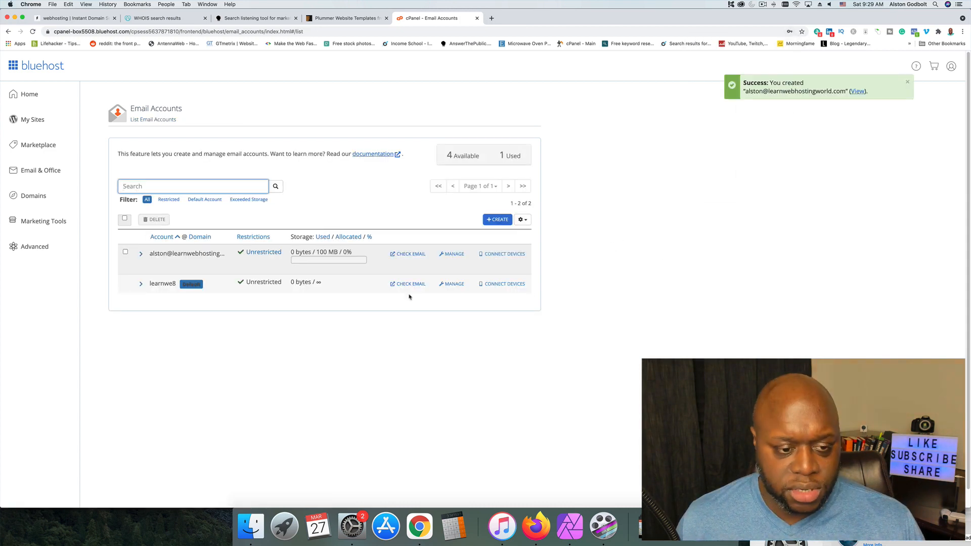
Check the new email account's inbox in Roundcube webmail and return to the email accounts list.
left_click(420, 255)
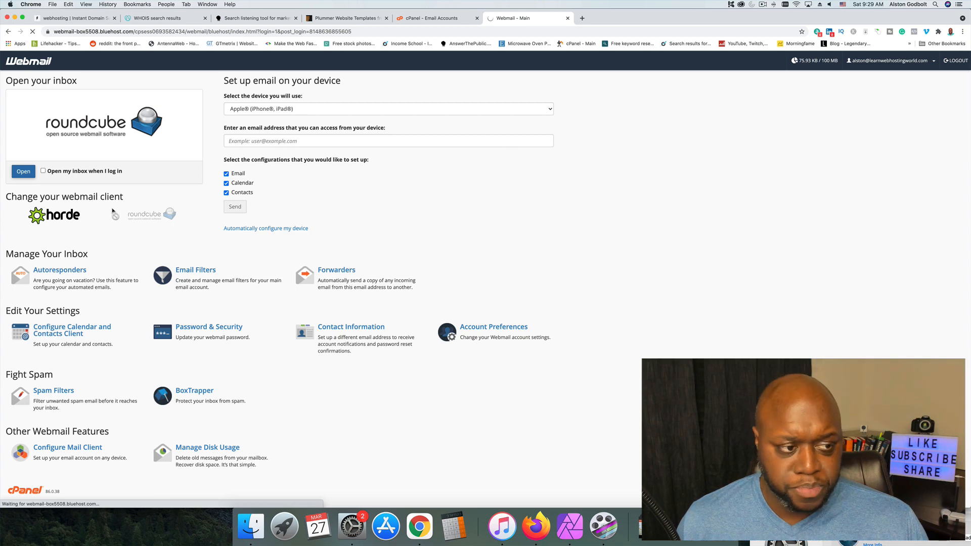
left_click(23, 171)
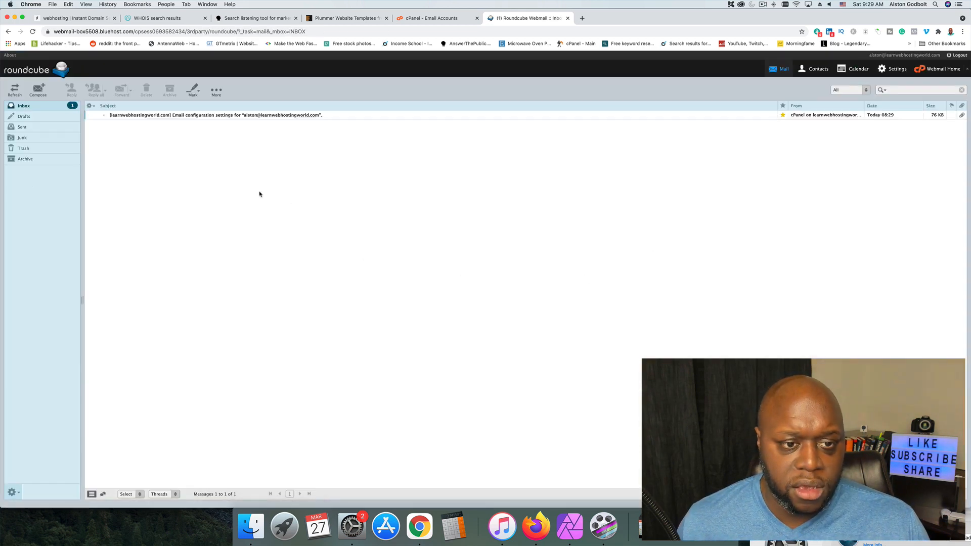
left_click(436, 20)
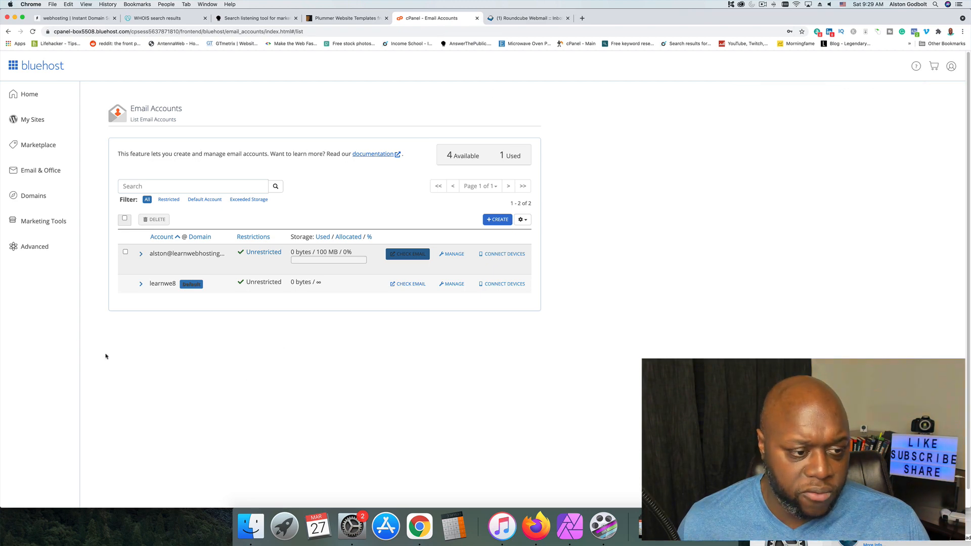
Look through the Advanced page's database, email, metrics, security, software and Softaculous tools, ending on the My Sites page.
left_click(35, 247)
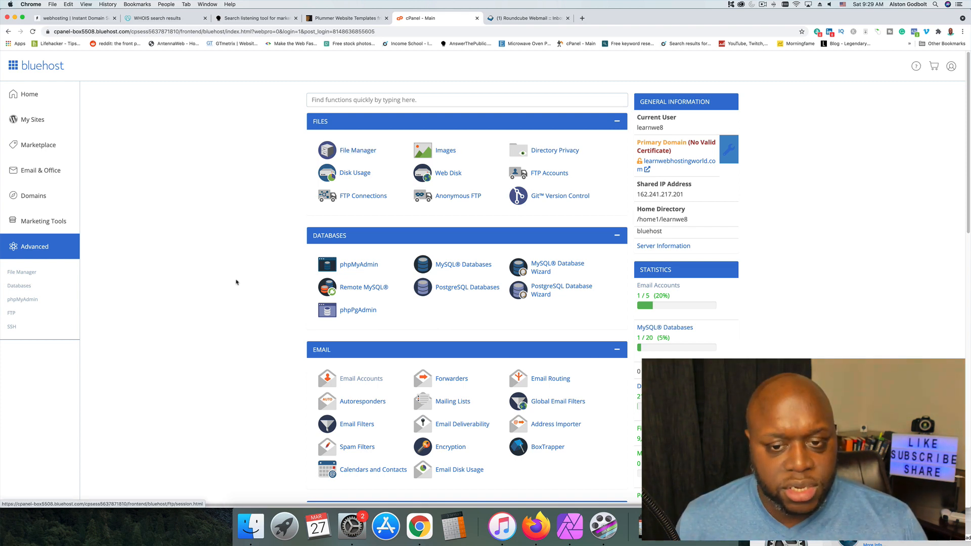
scroll(283, 299, "down", 1)
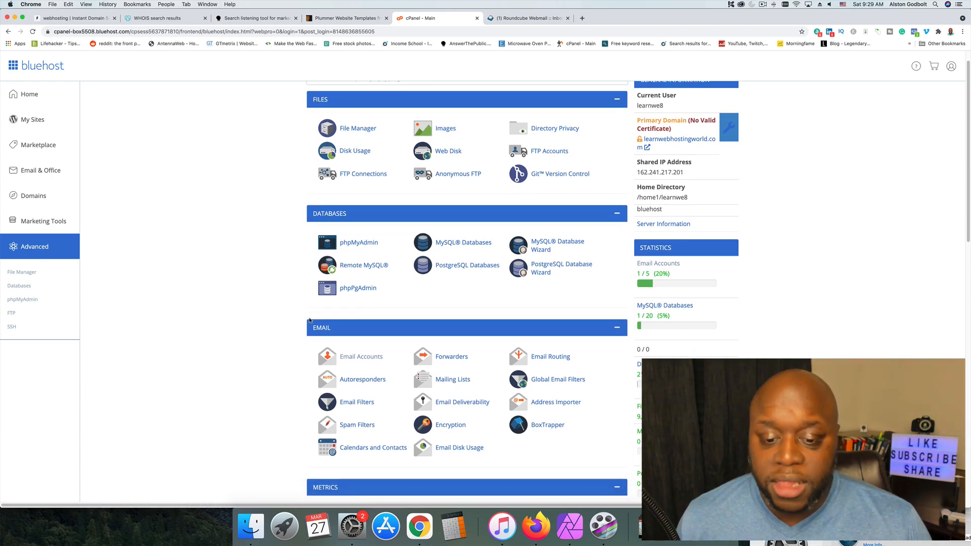
scroll(304, 319, "down", 1)
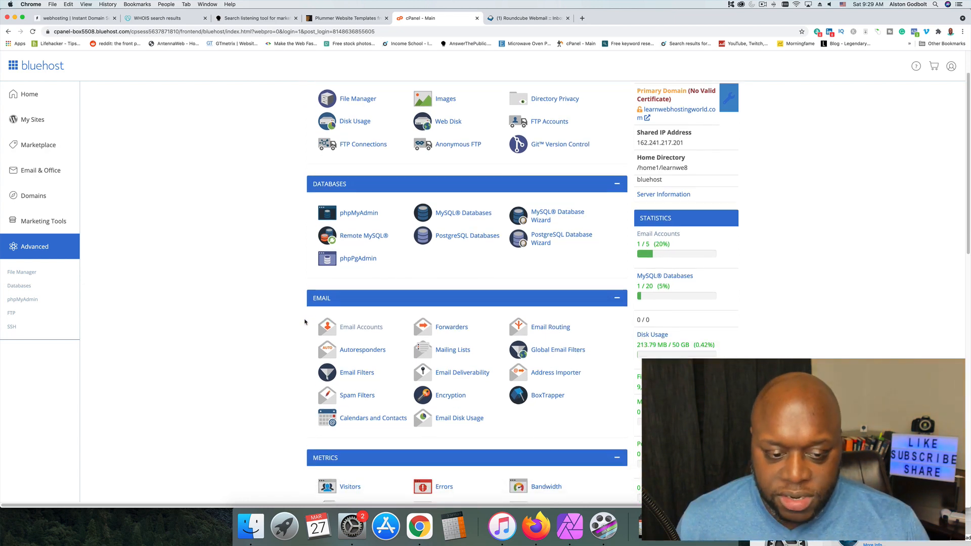
scroll(304, 322, "down", 10)
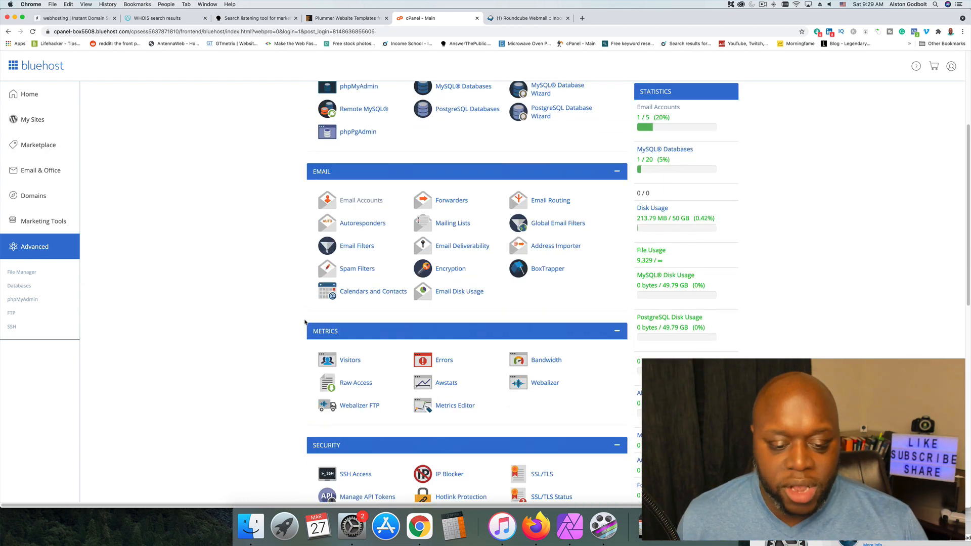
scroll(288, 323, "down", 2)
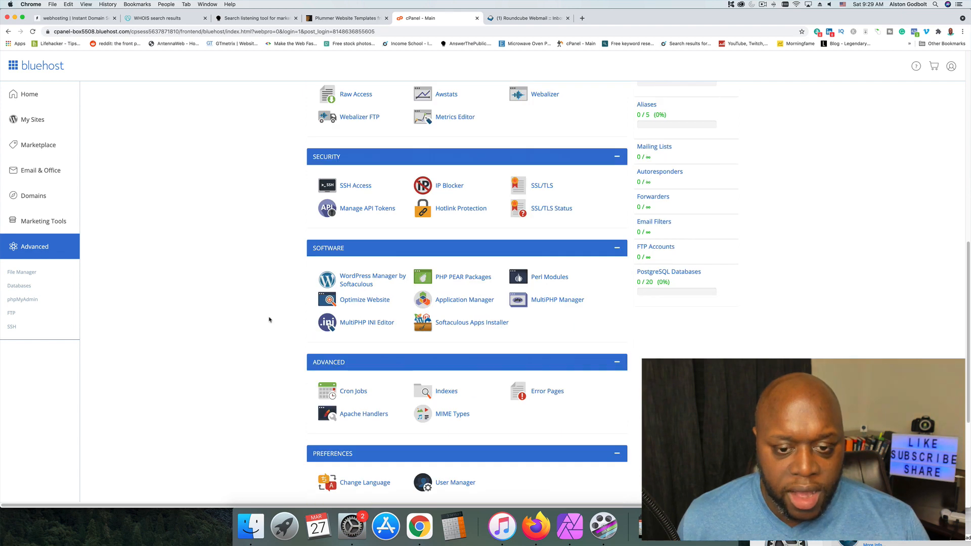
scroll(263, 326, "down", 3)
scroll(263, 327, "down", 5)
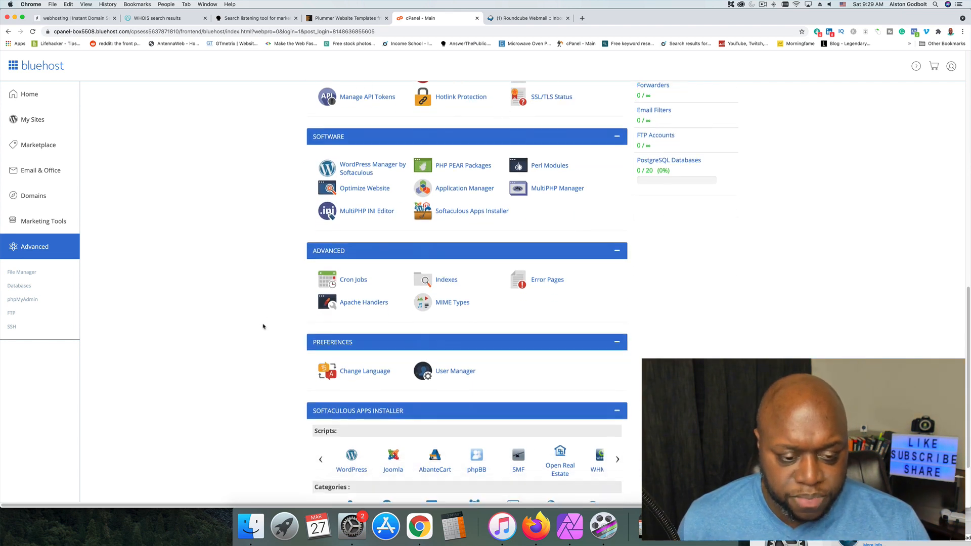
scroll(254, 375, "down", 1)
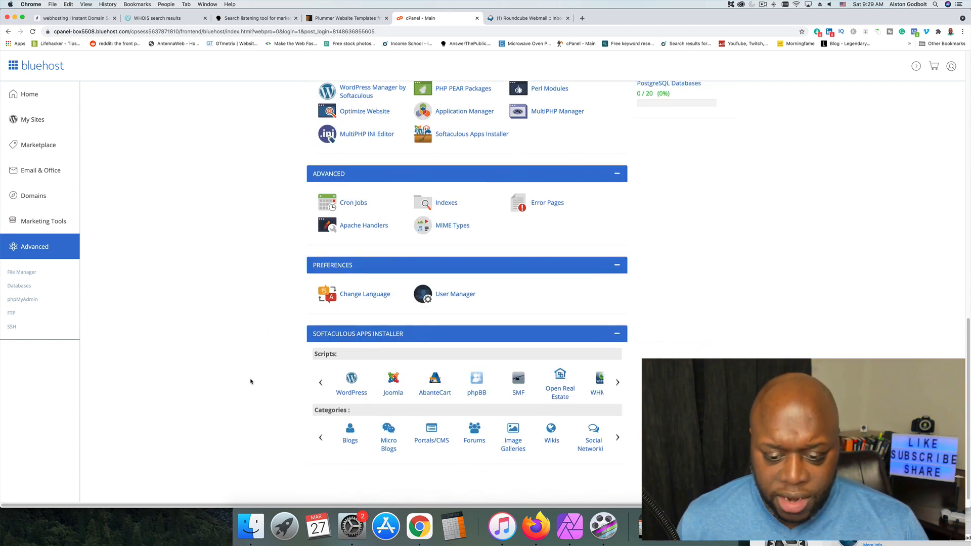
scroll(253, 385, "up", 1)
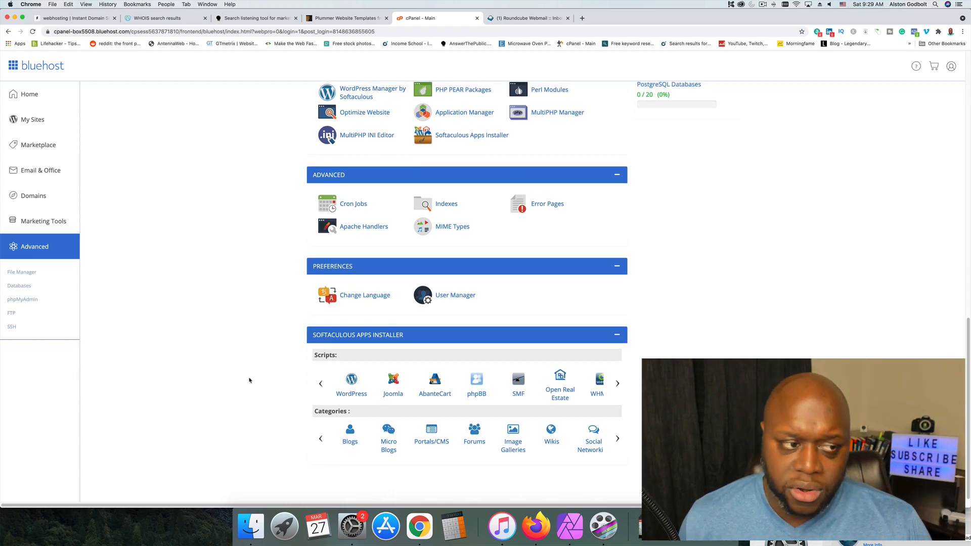
left_click(32, 126)
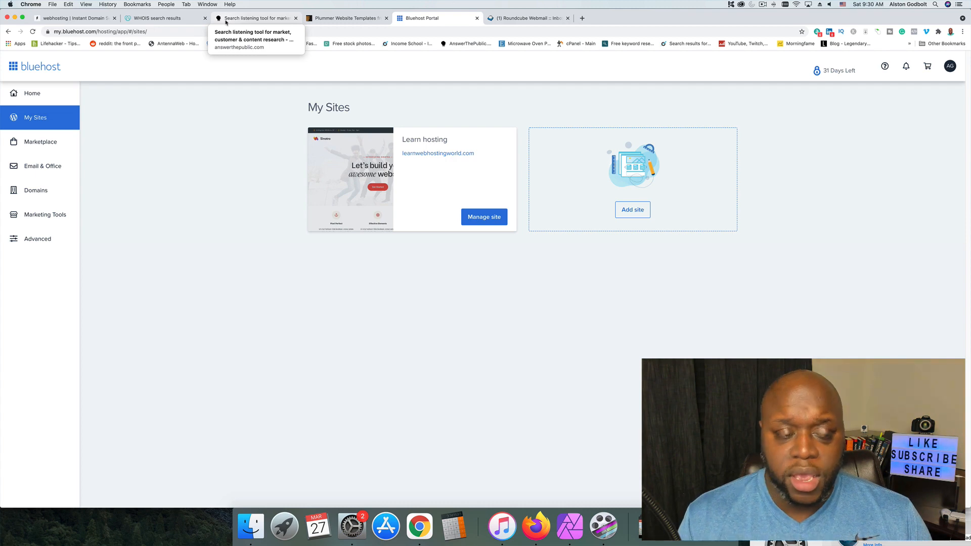
Switch to AnswerThePublic and search for what people ask about "bluehost".
left_click(226, 20)
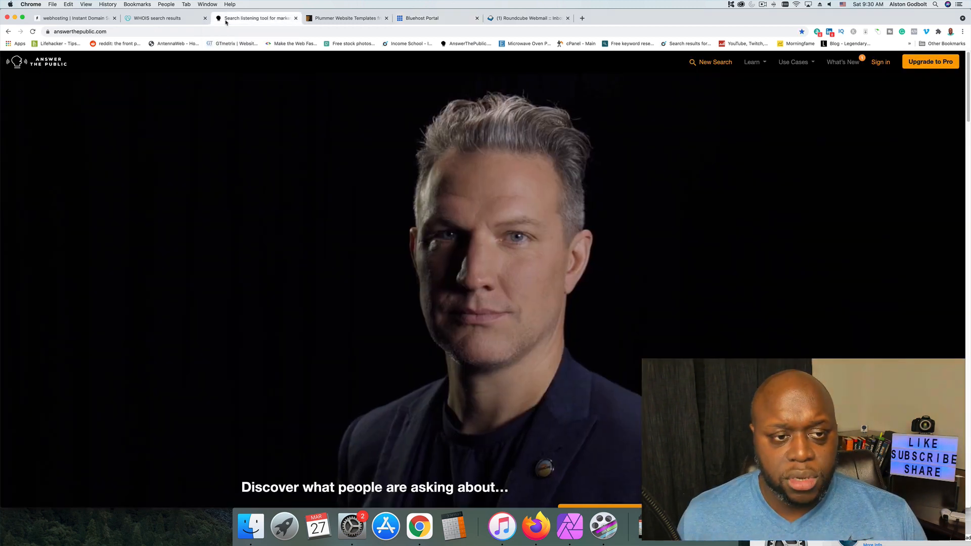
scroll(456, 274, "down", 5)
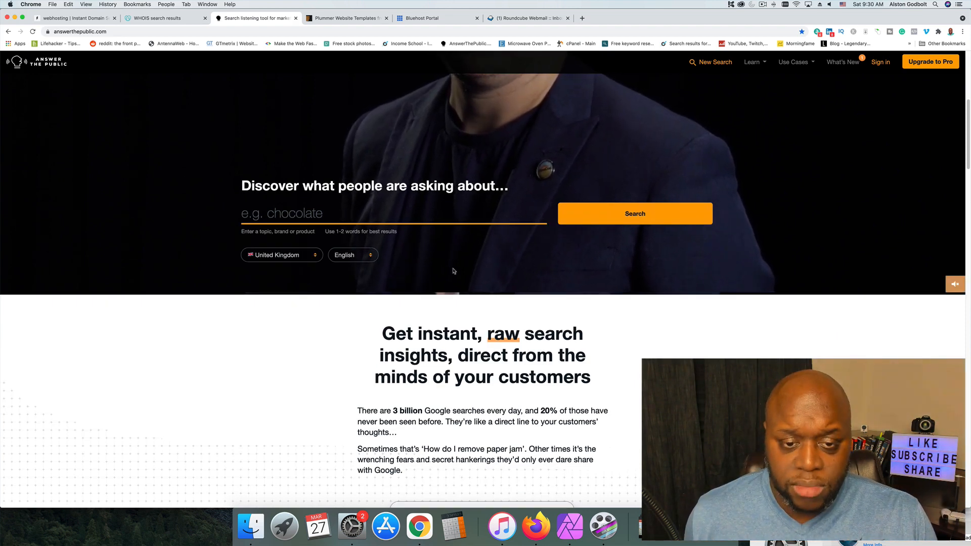
left_click(324, 217)
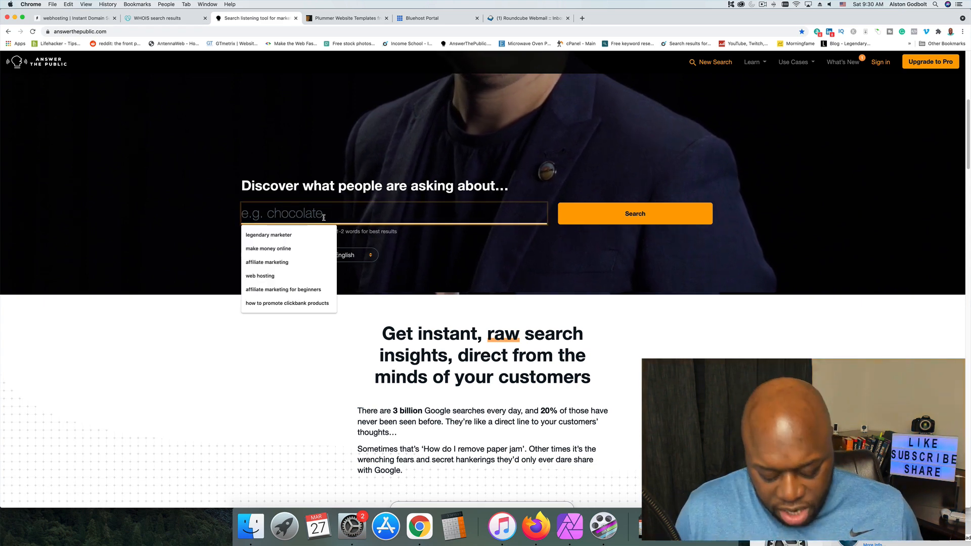
type("bluehost")
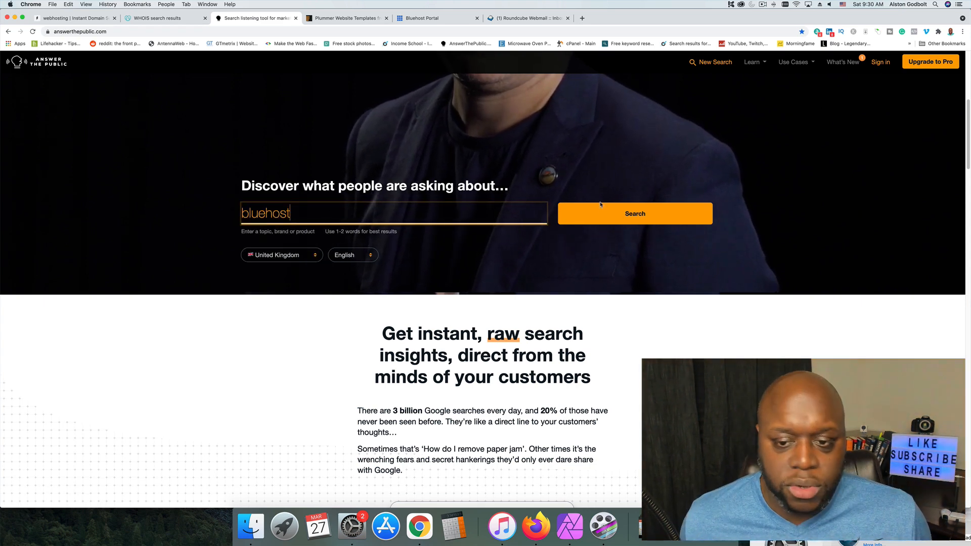
left_click(612, 221)
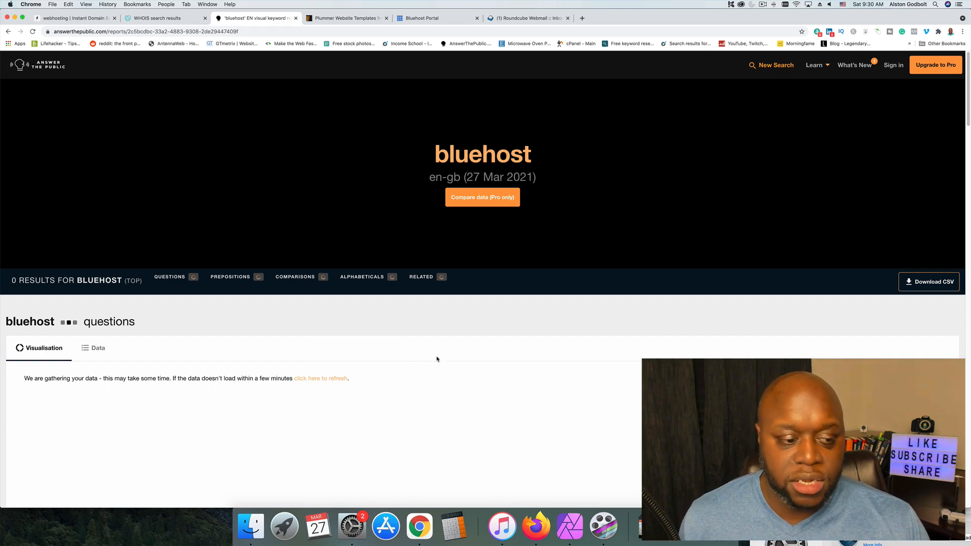
Show the bluehost questions as data lists and read through the question groups.
left_click(104, 351)
scroll(539, 372, "down", 3)
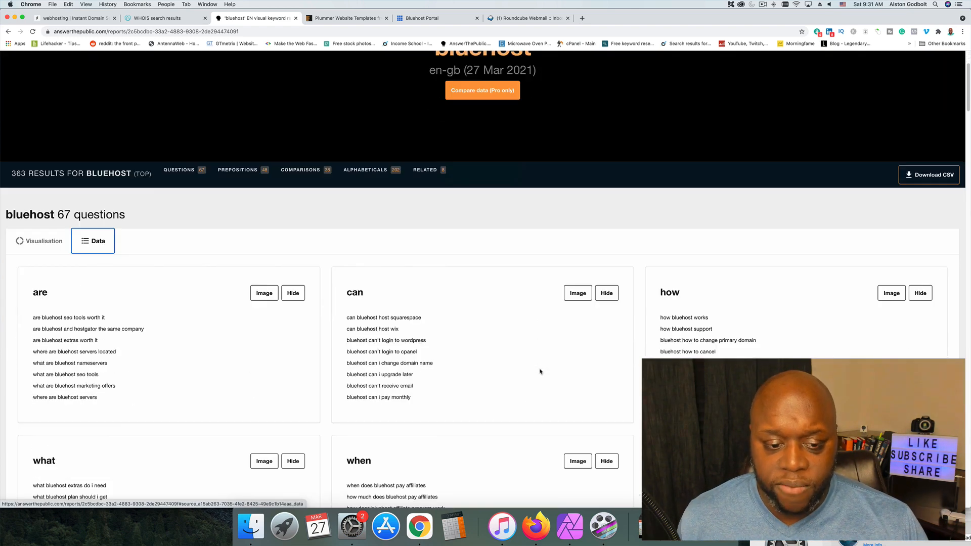
scroll(539, 372, "down", 2)
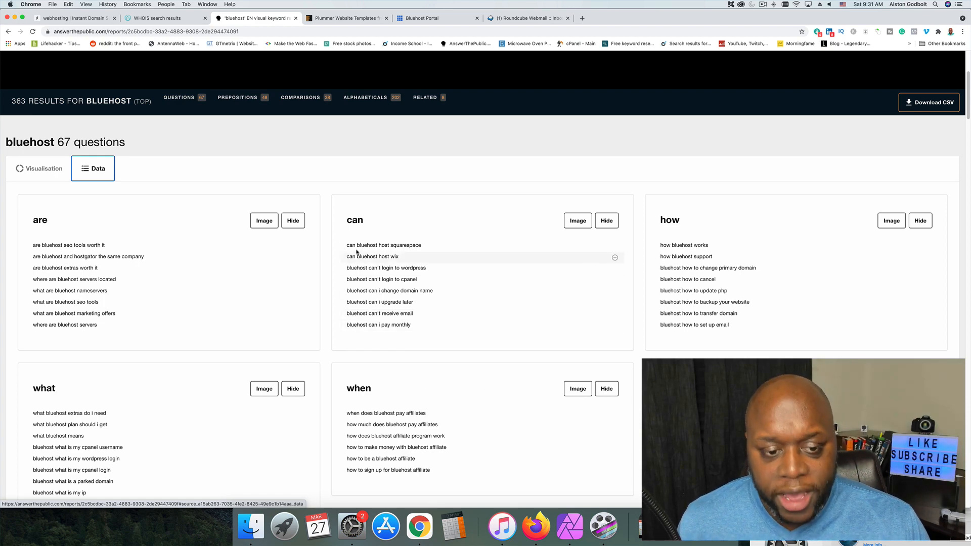
Copy the question "can bluehost host squarespace" from the can group and search Google for it in a new browser tab.
left_click_drag(347, 245, 421, 245)
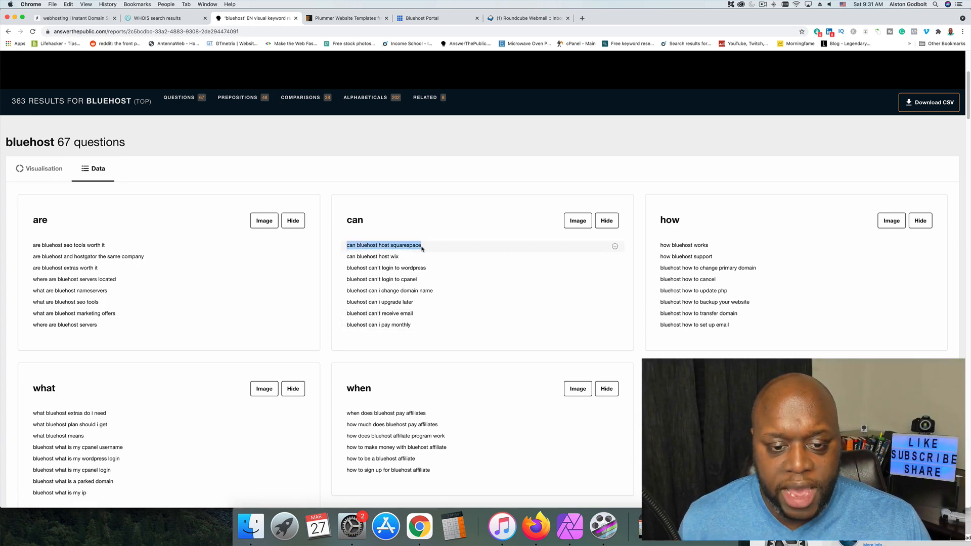
right_click(422, 246)
left_click(433, 262)
key("super+t")
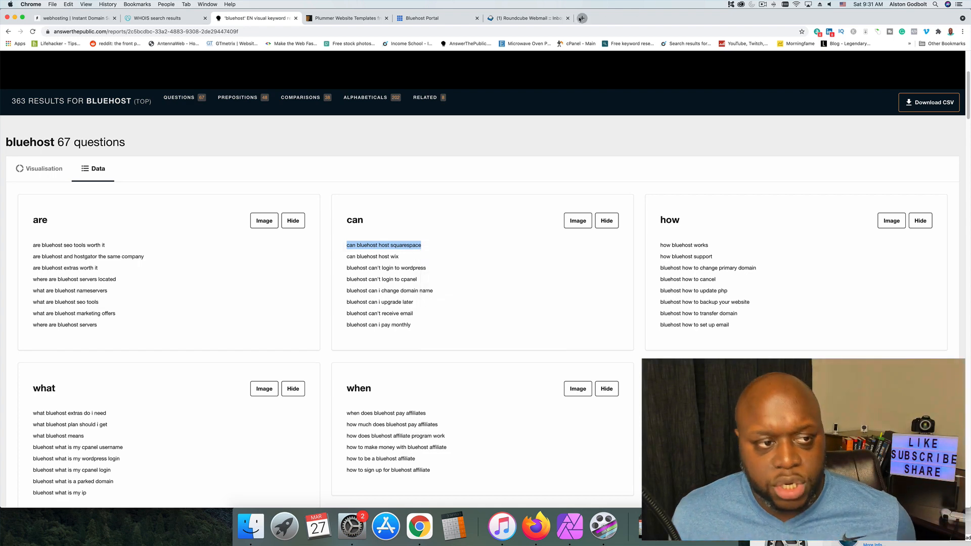
key("super+v")
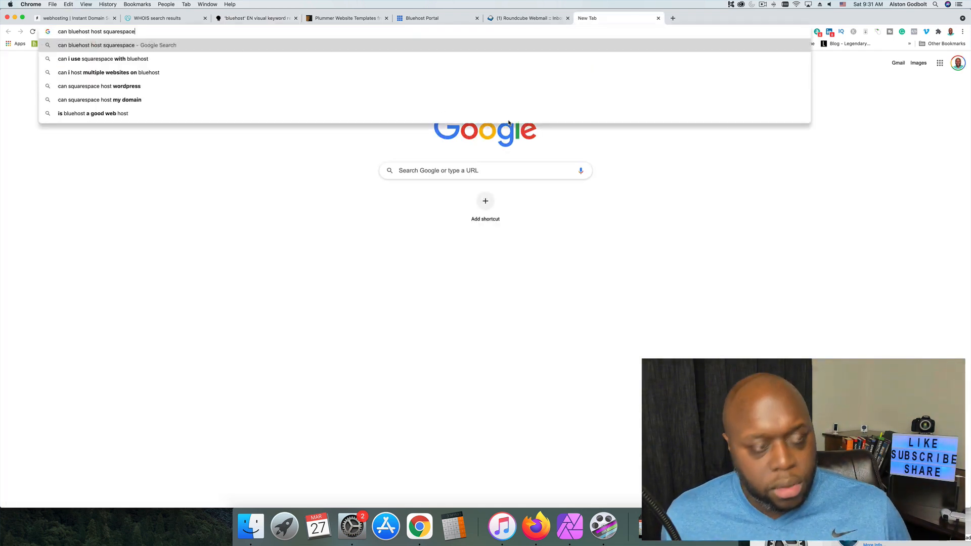
key("Return")
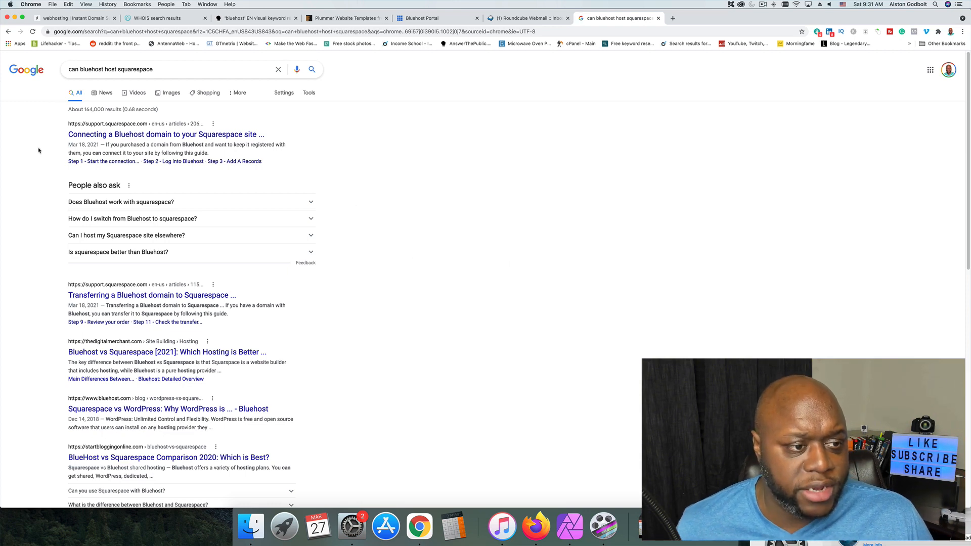
Open the thedigitalmerchant.com article "Bluehost vs Squarespace [2021]: Which Hosting is Better" from the search results.
scroll(70, 273, "down", 2)
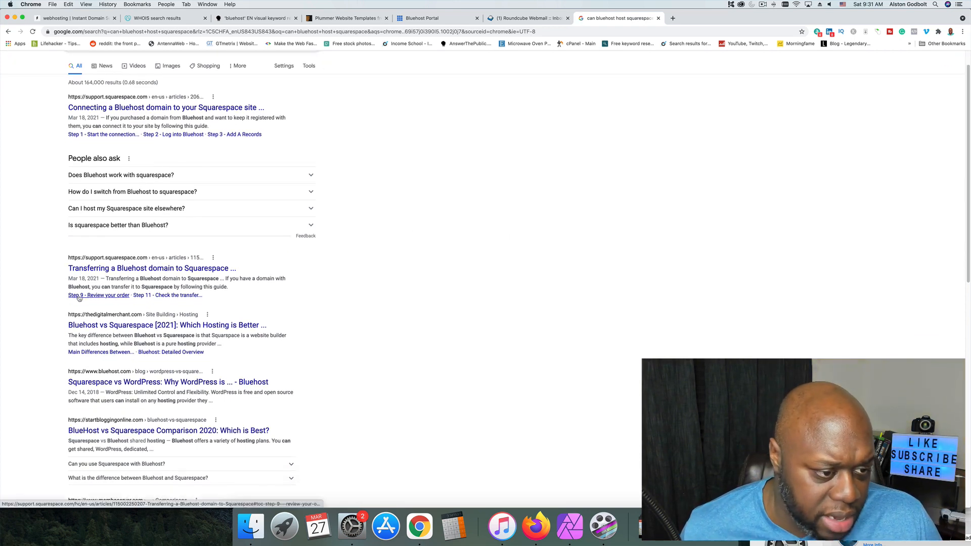
scroll(55, 348, "down", 3)
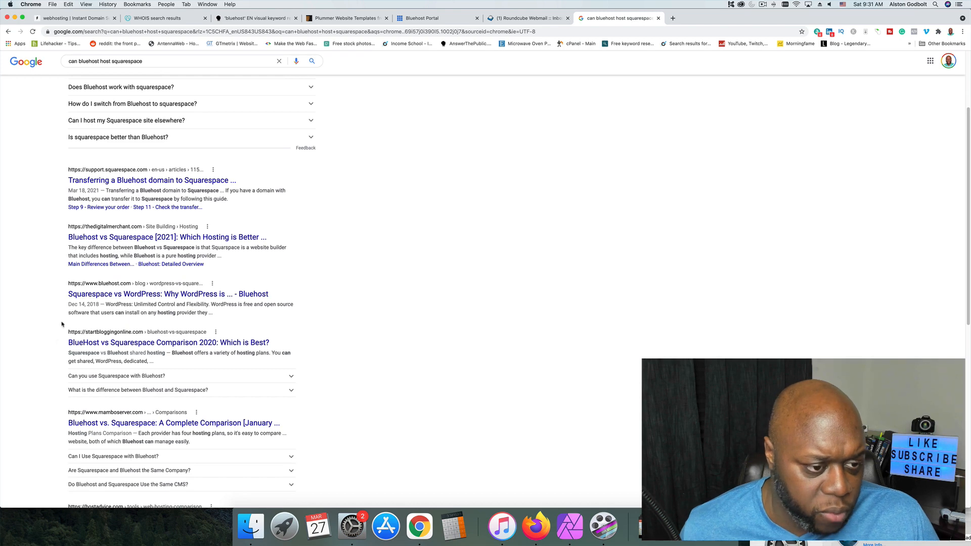
left_click(207, 237)
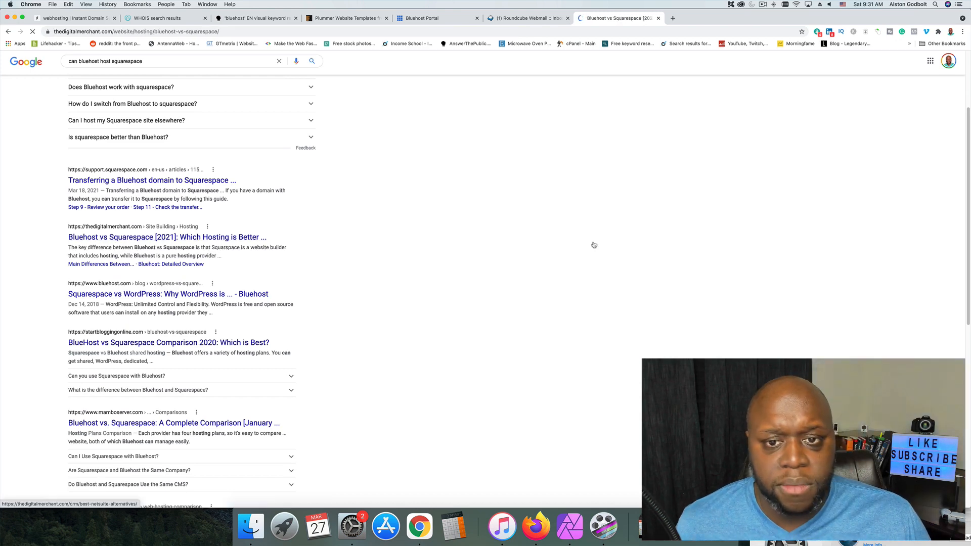
Select the article's text from its title to the end and count its words with Word Counter Plus.
scroll(293, 298, "down", 5)
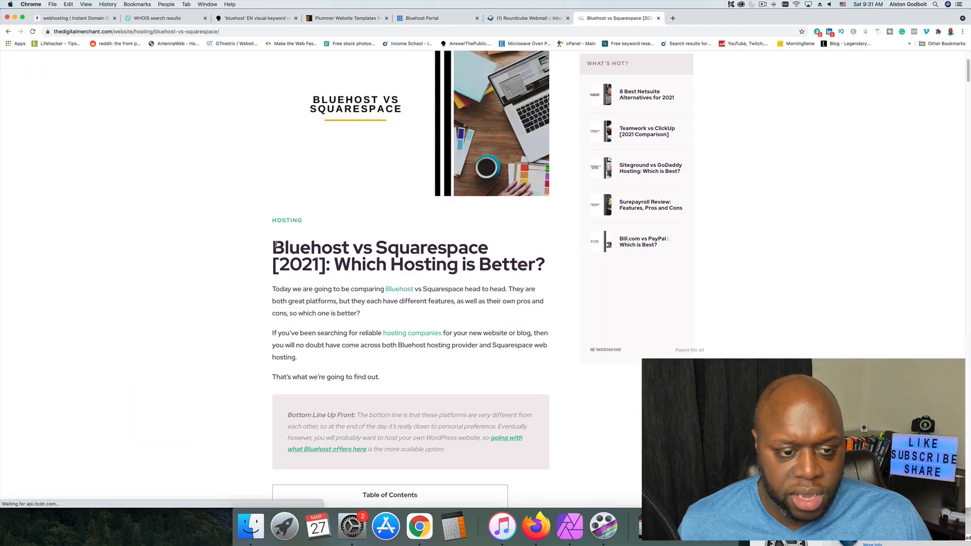
left_click_drag(274, 246, 509, 422)
scroll(506, 425, "down", 20)
scroll(509, 425, "down", 20)
scroll(509, 424, "up", 5)
scroll(509, 416, "up", 5)
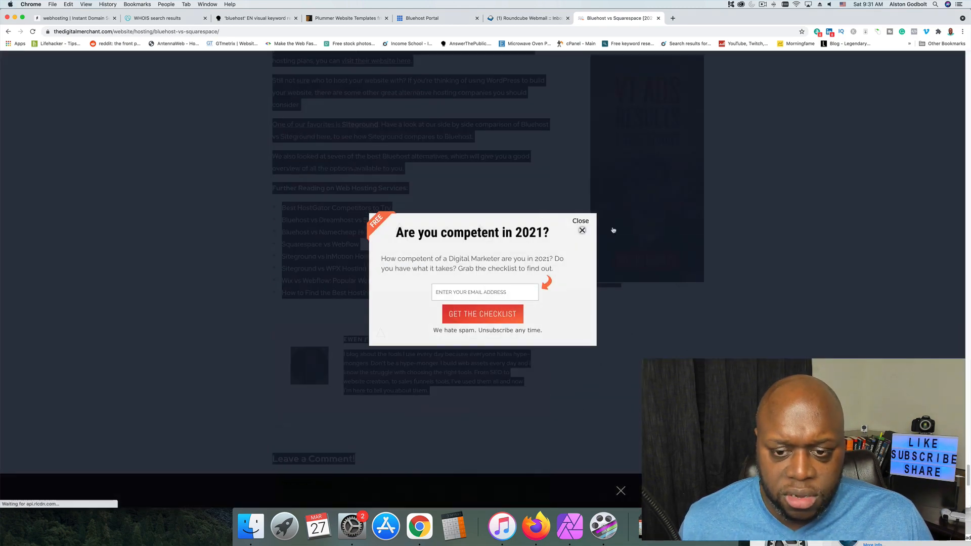
right_click(366, 189)
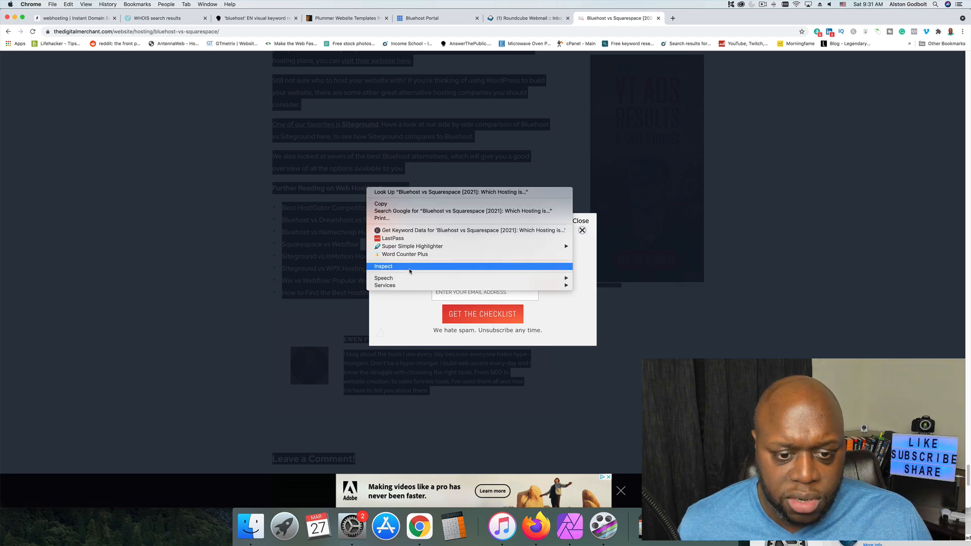
left_click(425, 255)
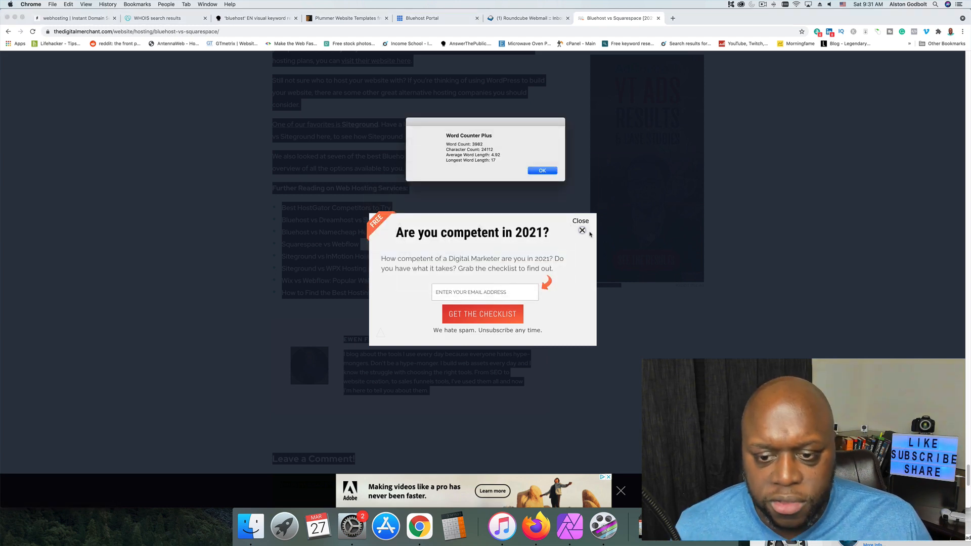
left_click(554, 174)
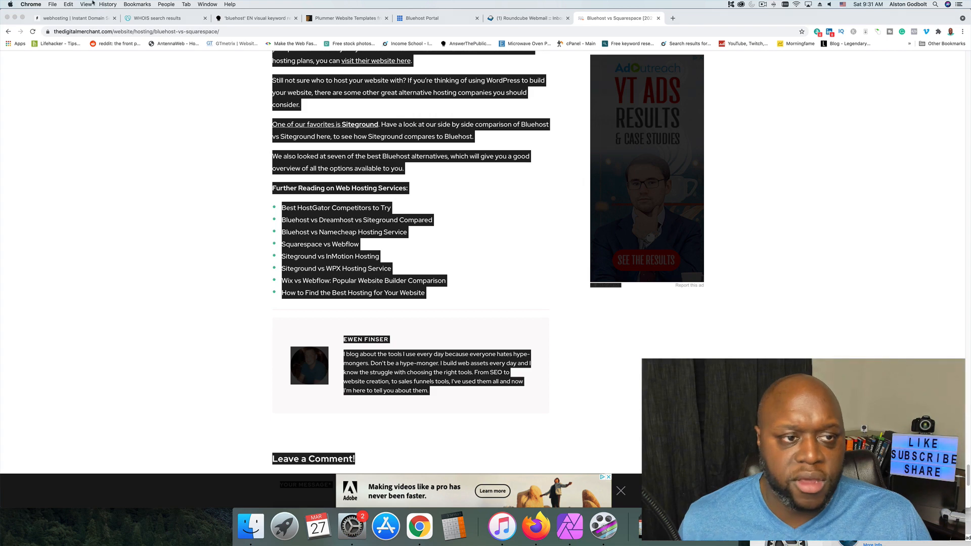
Recheck the AnswerThePublic bluehost questions, and go back from the article to the Google results.
left_click(255, 18)
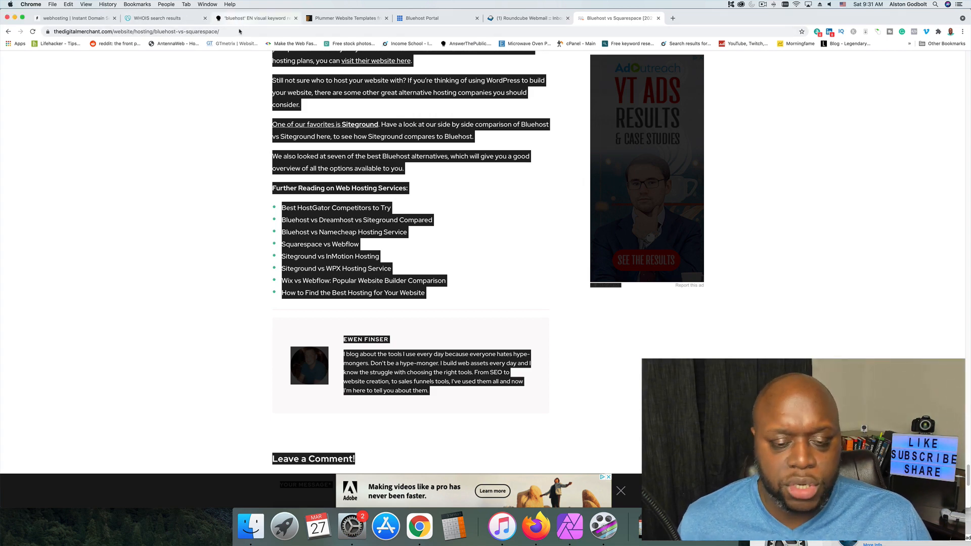
scroll(321, 282, "down", 3)
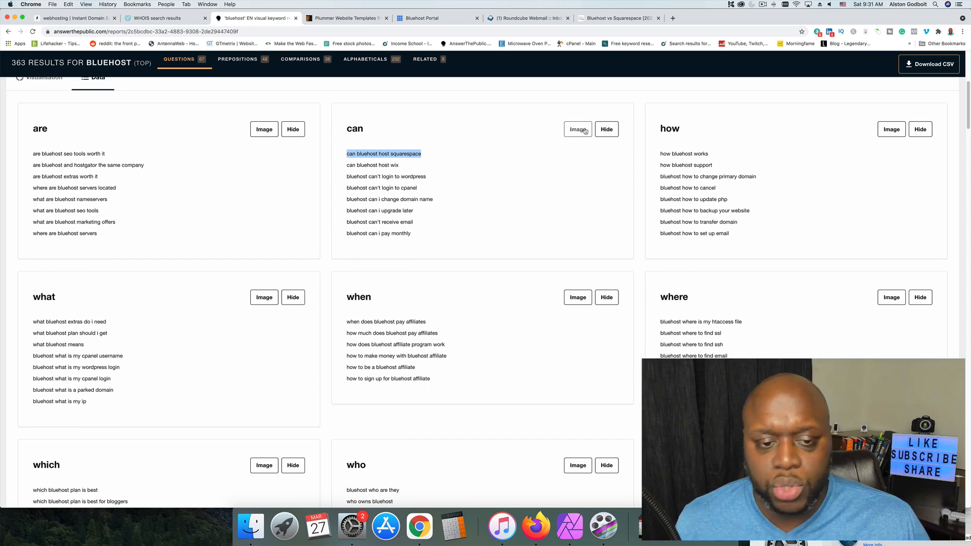
left_click(618, 18)
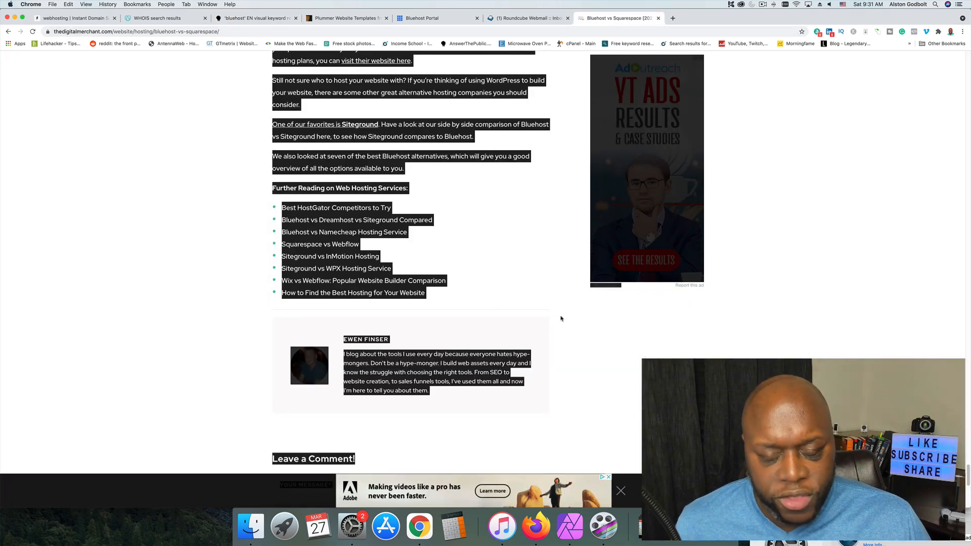
left_click(199, 222)
left_click(8, 31)
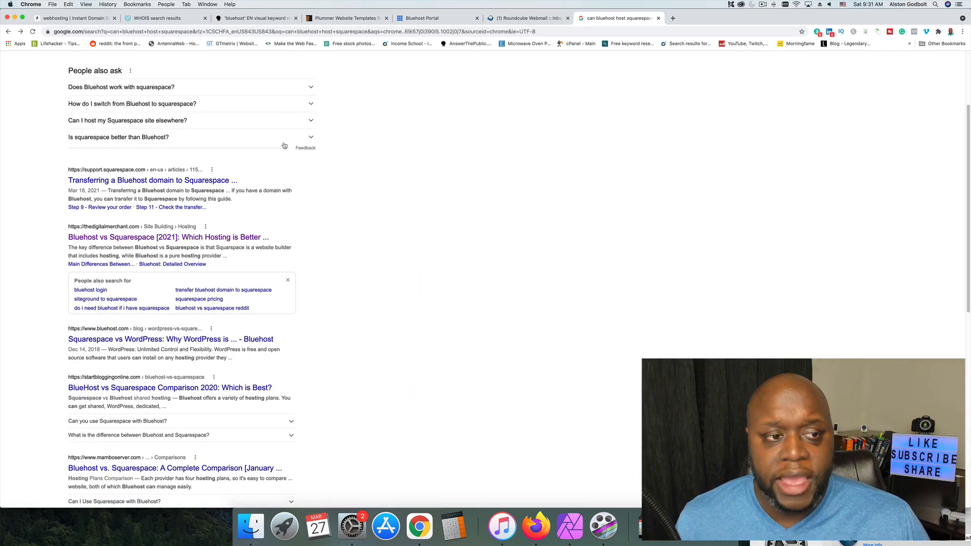
Look through the whole first page of Google results for competing Bluehost and Squarespace articles.
scroll(358, 208, "up", 3)
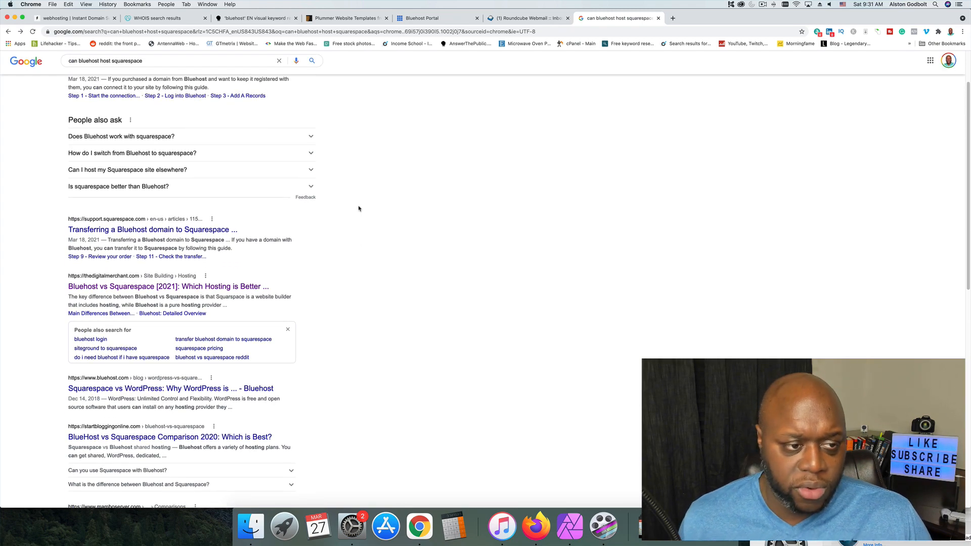
scroll(359, 209, "down", 10)
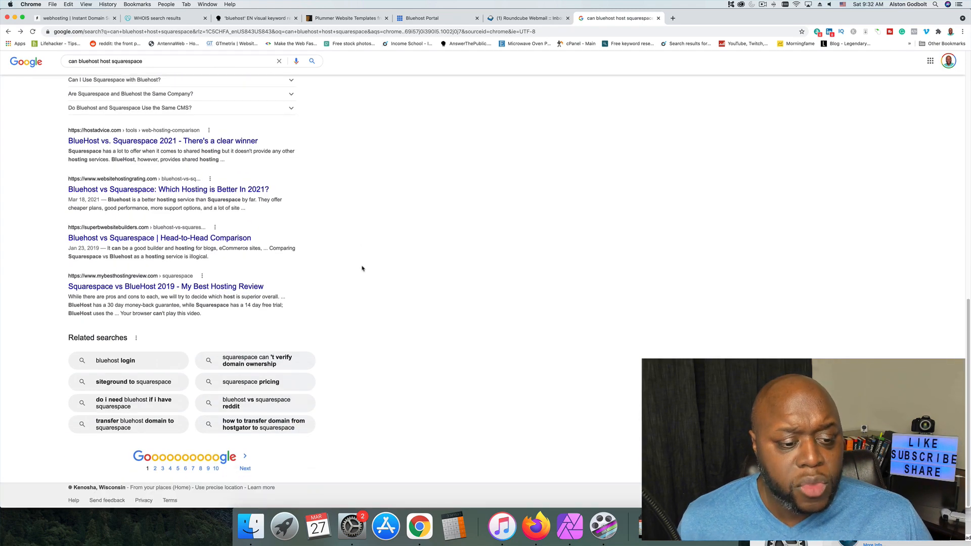
scroll(362, 269, "up", 12)
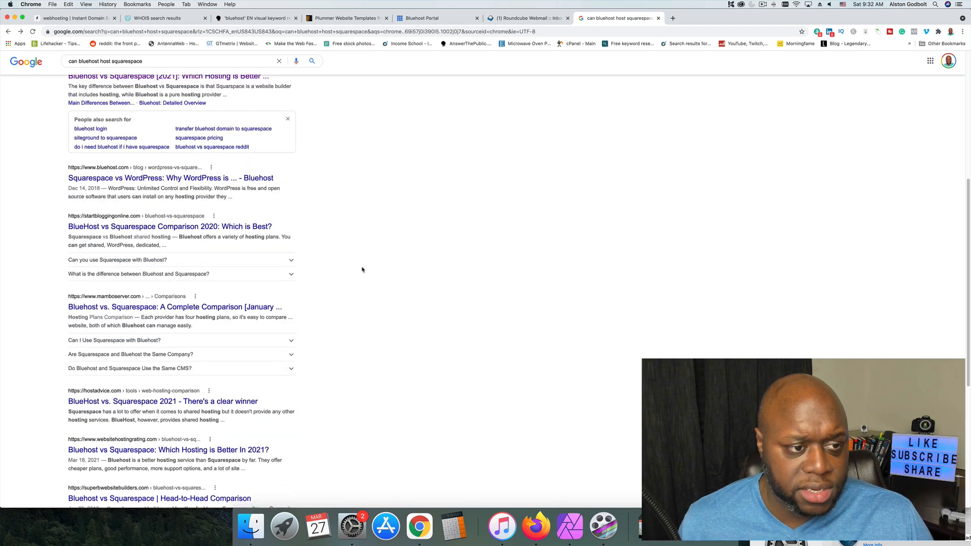
scroll(362, 269, "up", 2)
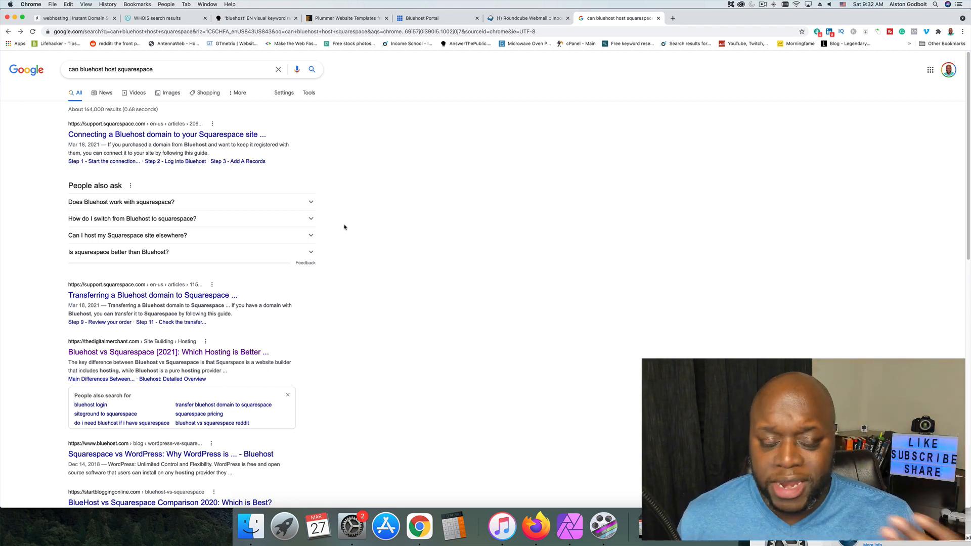
Search the related questions "Does Bluehost work with squarespace?" and "What is the difference between Bluehost and squarespace?" from People also ask.
left_click(309, 204)
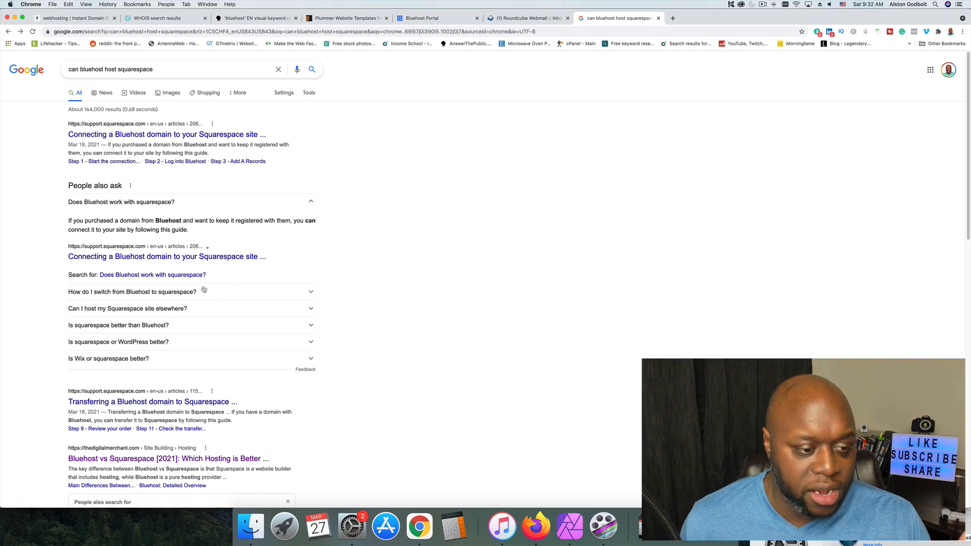
left_click(190, 275)
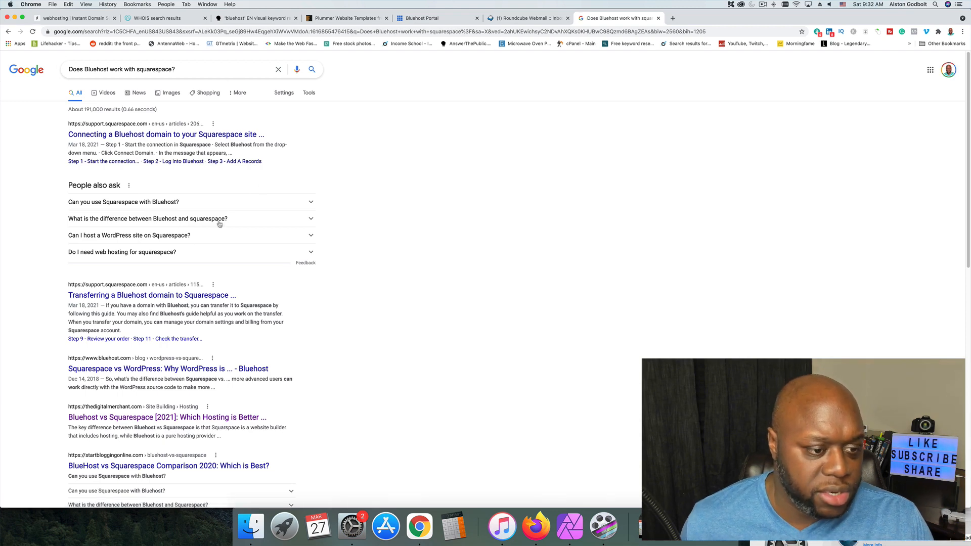
scroll(318, 360, "down", 1)
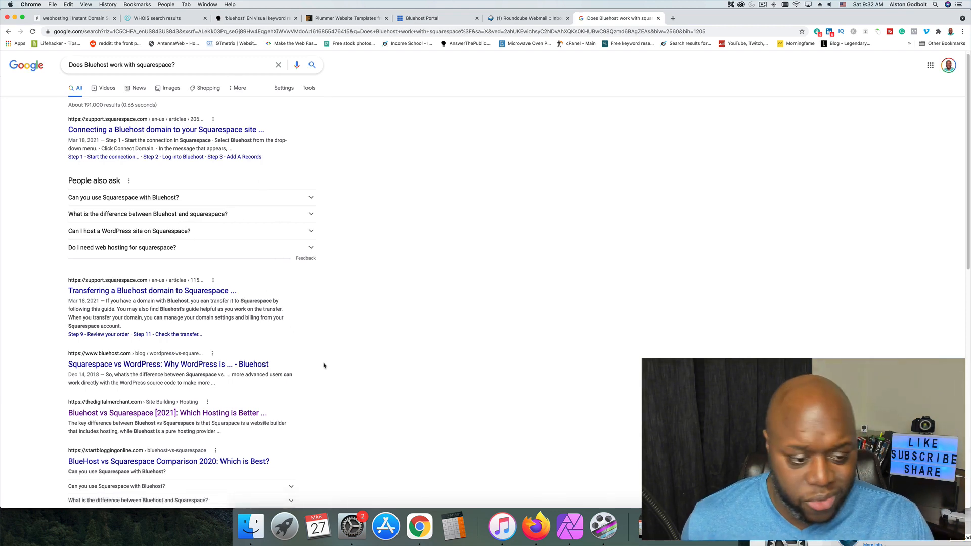
left_click(311, 216)
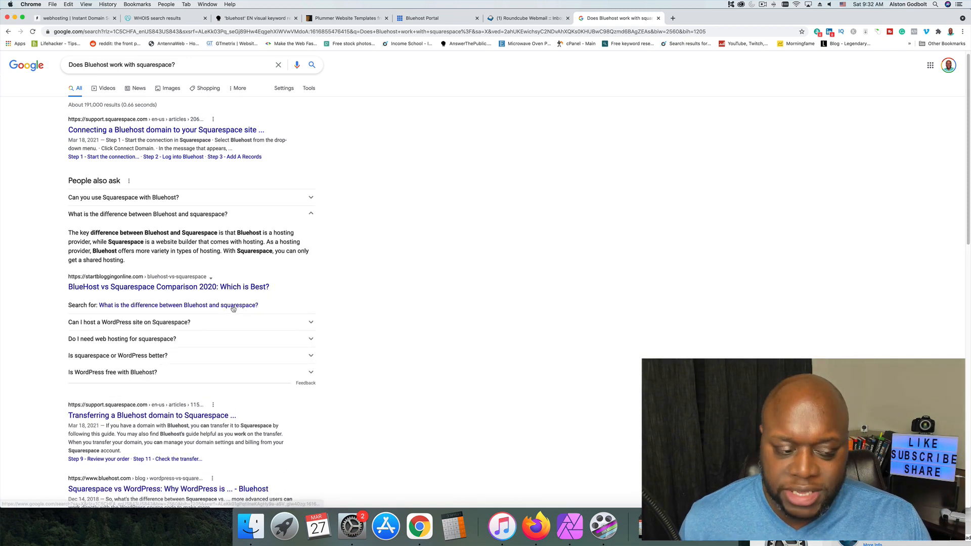
left_click(233, 306)
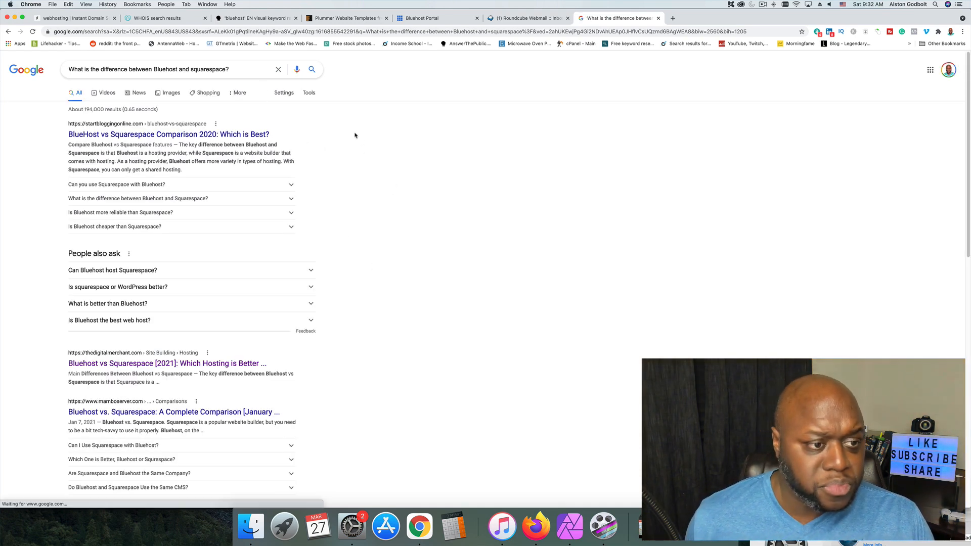
Open the startbloggingonline.com BlueHost vs Squarespace comparison and count the words of its article text with Word Counter Plus.
left_click(185, 133)
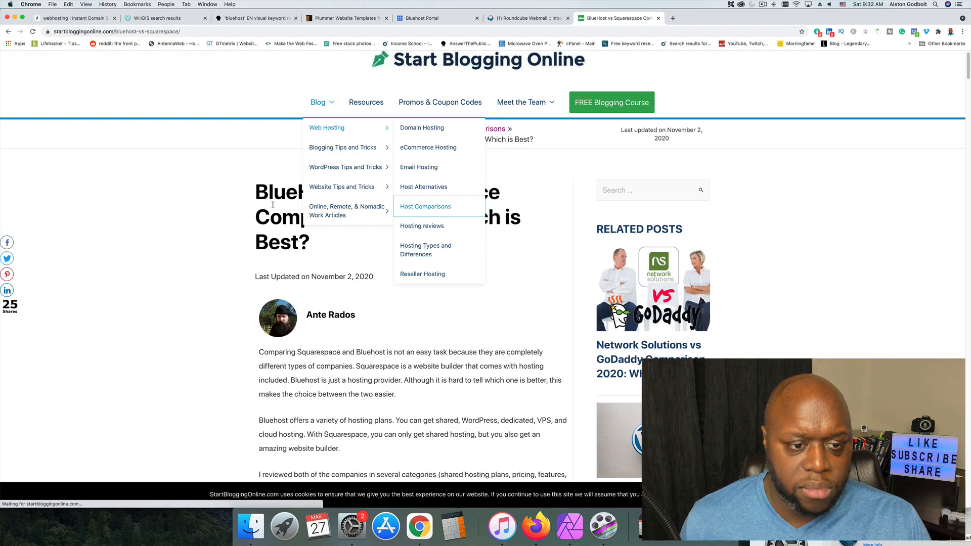
left_click_drag(404, 296, 360, 316)
scroll(360, 316, "down", 20)
scroll(360, 316, "down", 20)
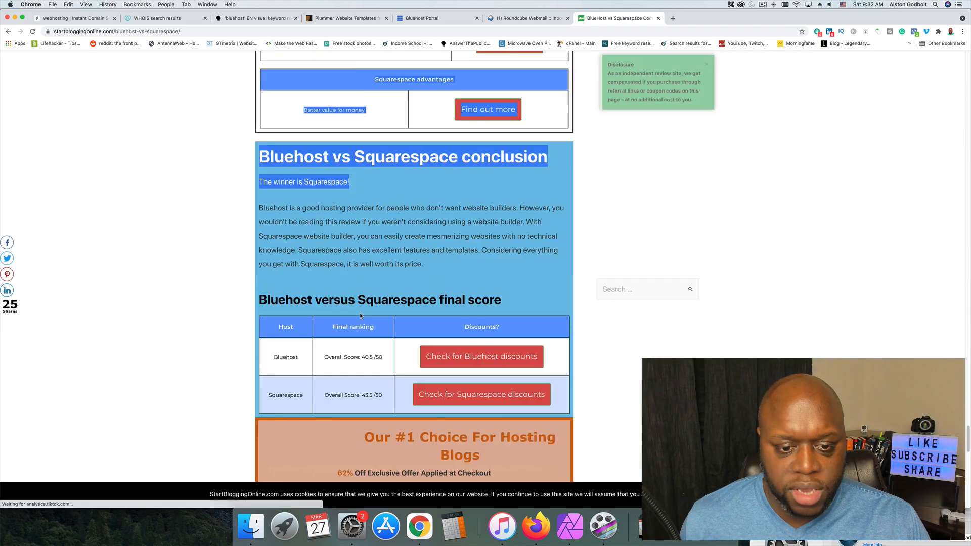
scroll(360, 316, "up", 5)
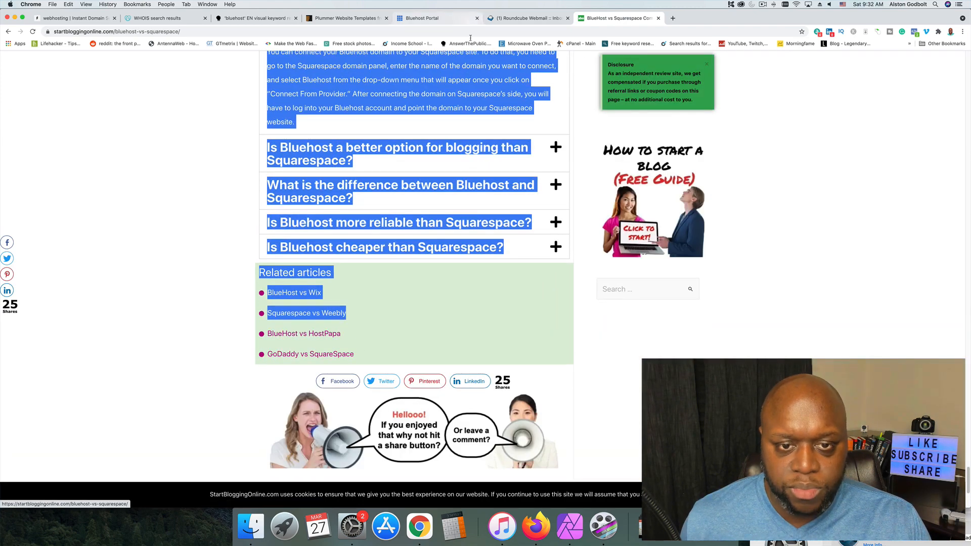
right_click(465, 80)
left_click(494, 147)
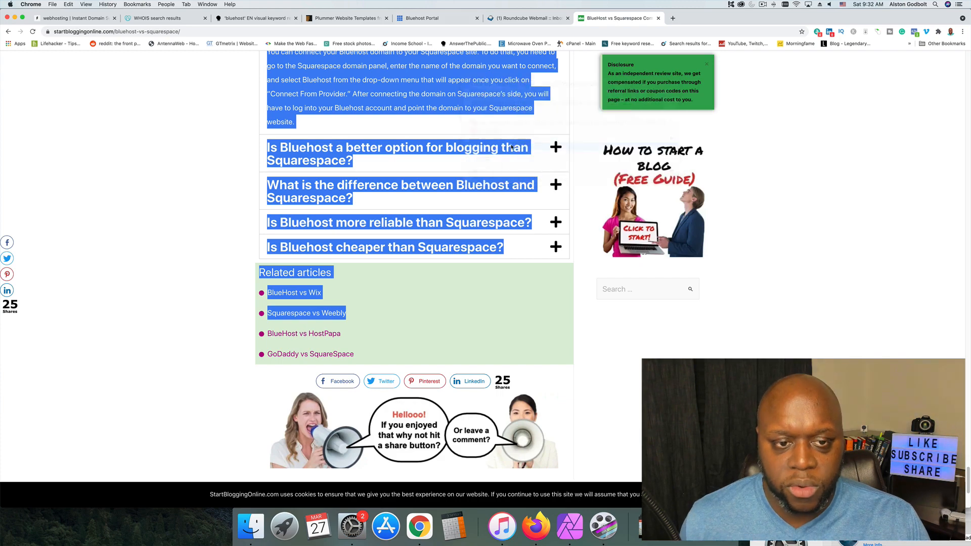
Clear the text selection and skim the comparison article from its FAQs back up to the title.
left_click(236, 251)
scroll(238, 253, "up", 4)
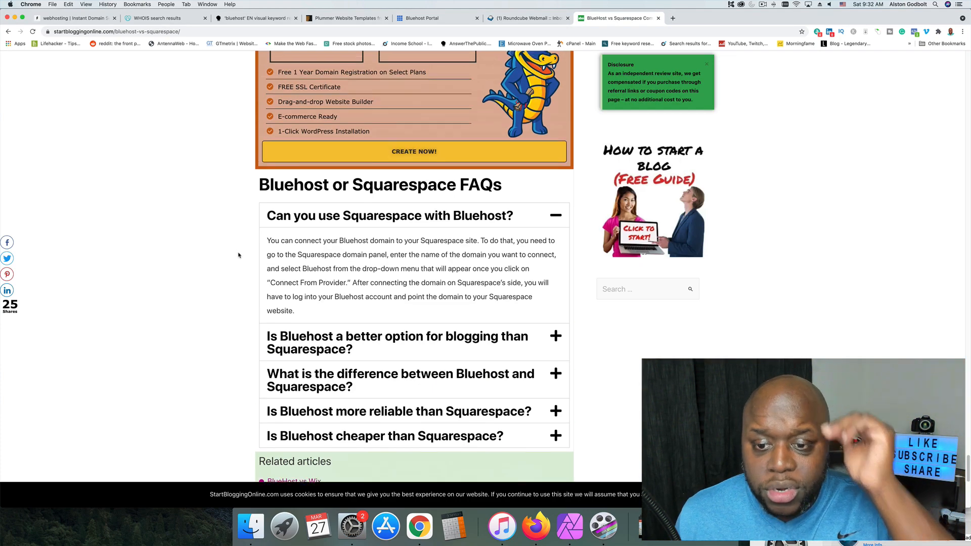
scroll(239, 255, "up", 20)
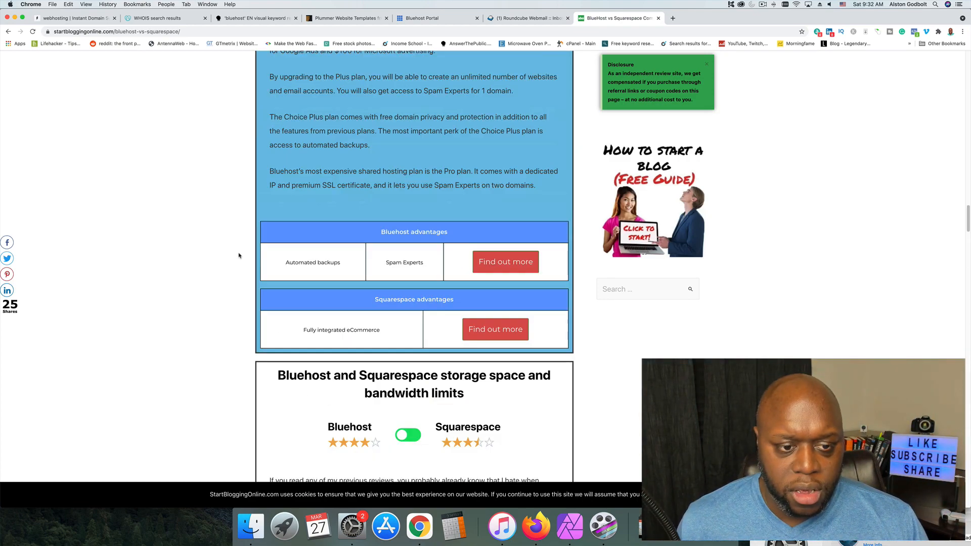
scroll(239, 255, "up", 20)
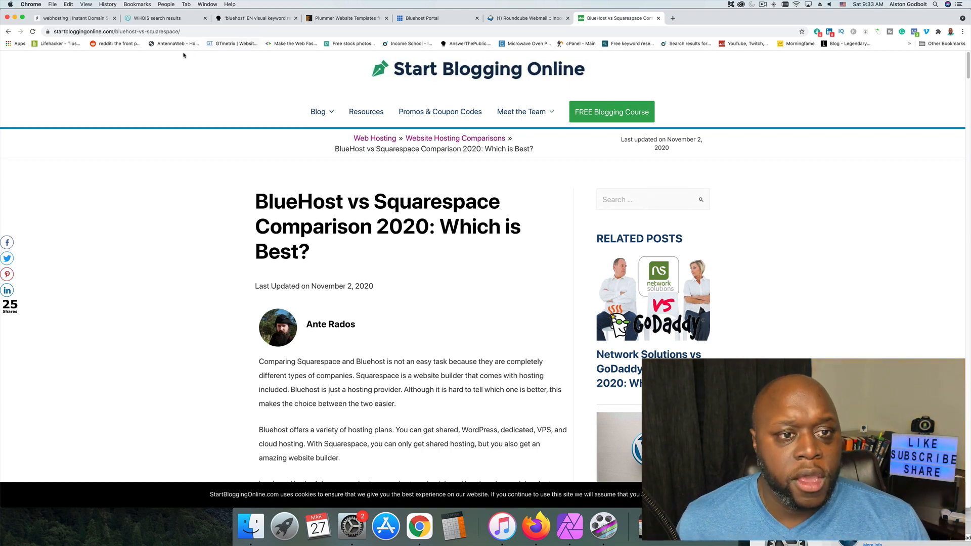
Return to the AnswerThePublic report and view the remaining bluehost questions and the prepositions chart.
left_click(258, 18)
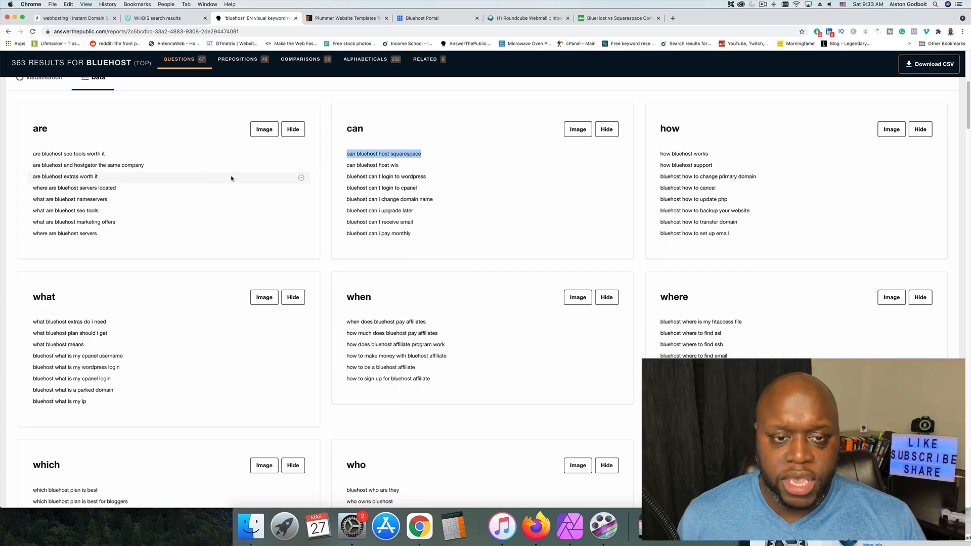
scroll(504, 361, "down", 5)
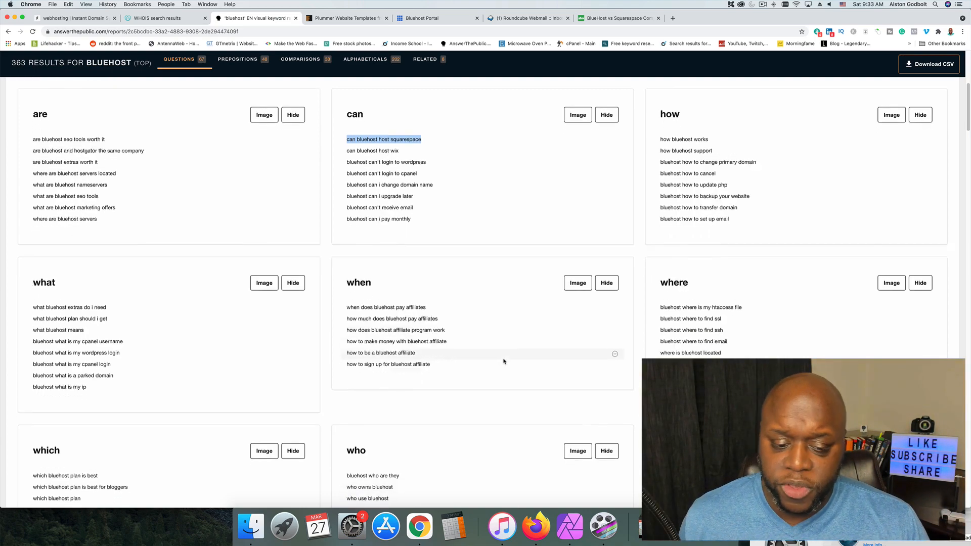
scroll(504, 361, "down", 10)
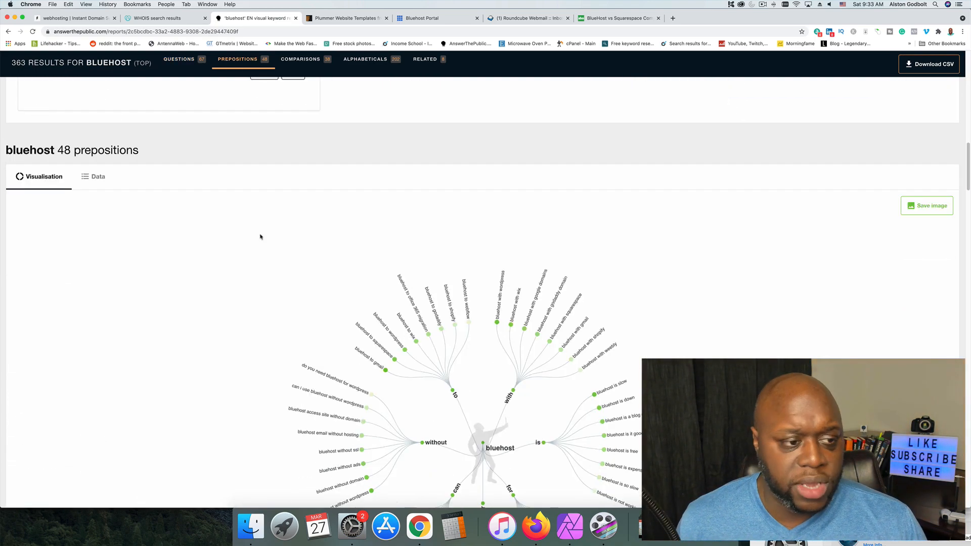
List the bluehost prepositions as data in the AnswerThePublic report and search Google for "bluehost for nonprofits".
left_click(97, 178)
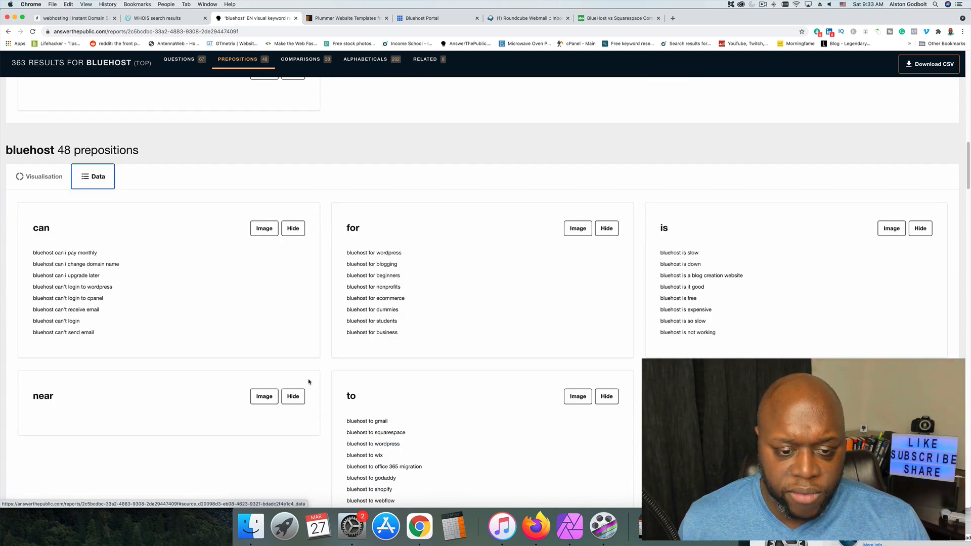
scroll(310, 376, "down", 3)
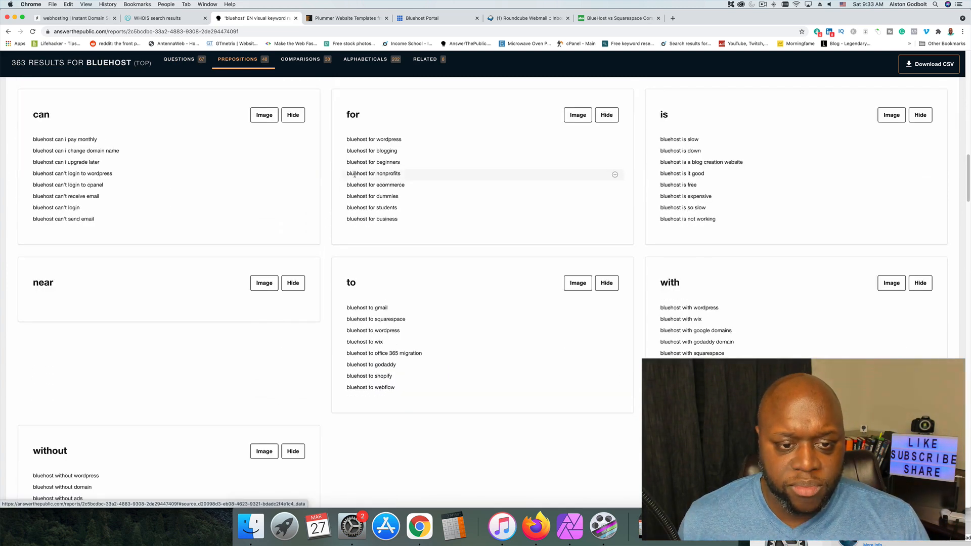
left_click_drag(347, 173, 401, 174)
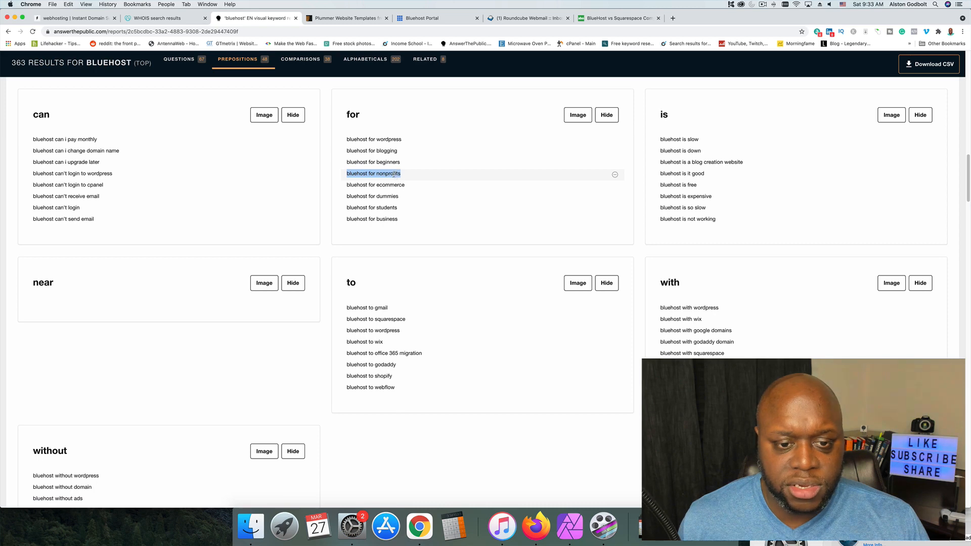
right_click(390, 172)
left_click(410, 191)
left_click(617, 18)
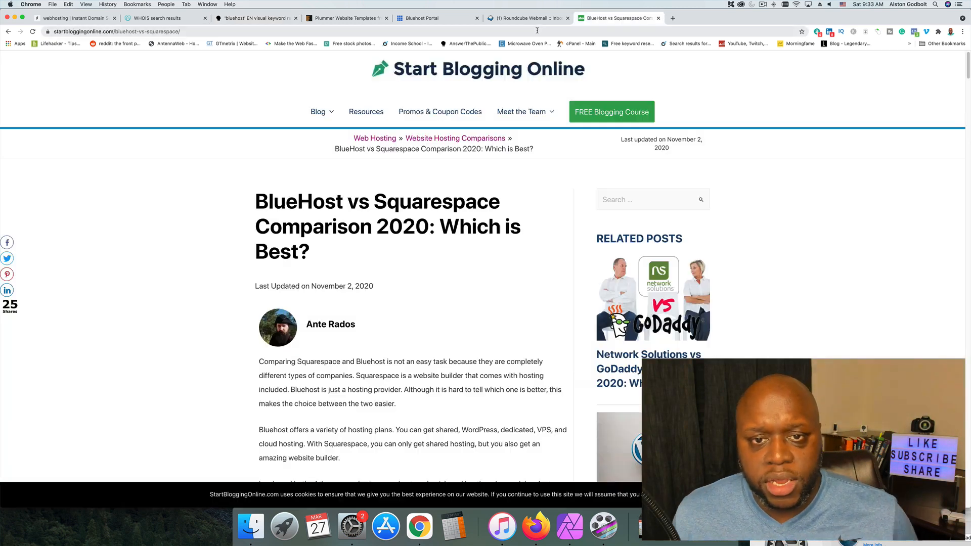
left_click(533, 31)
key("super+v")
key("Return")
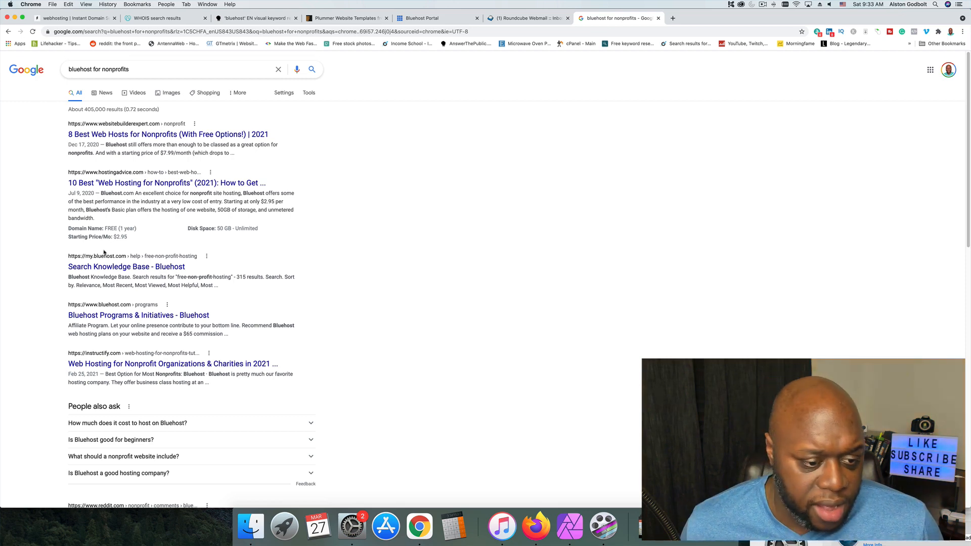
Review the nonprofit hosting results and search the related question "How much does it cost to host on Bluehost?" from People also ask.
scroll(83, 262, "down", 3)
scroll(58, 260, "up", 3)
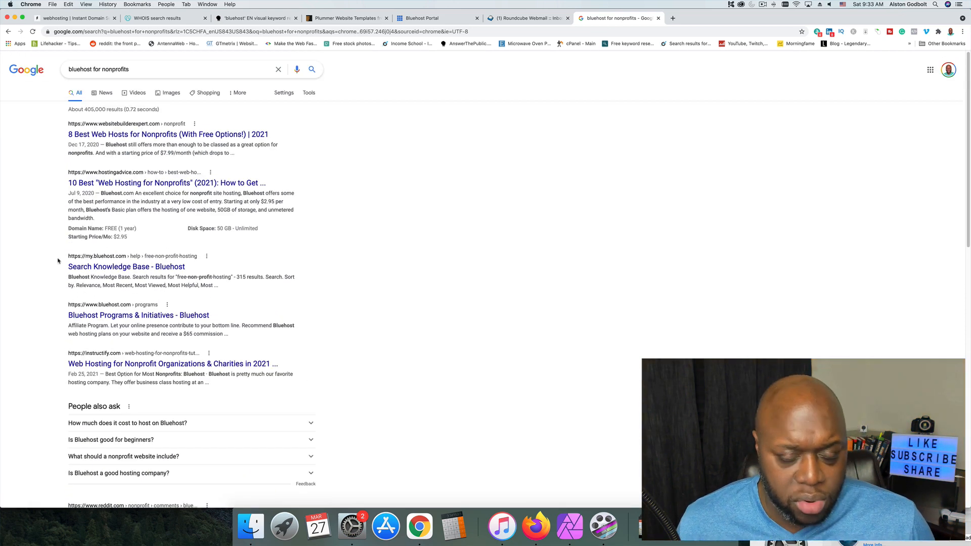
scroll(51, 273, "down", 5)
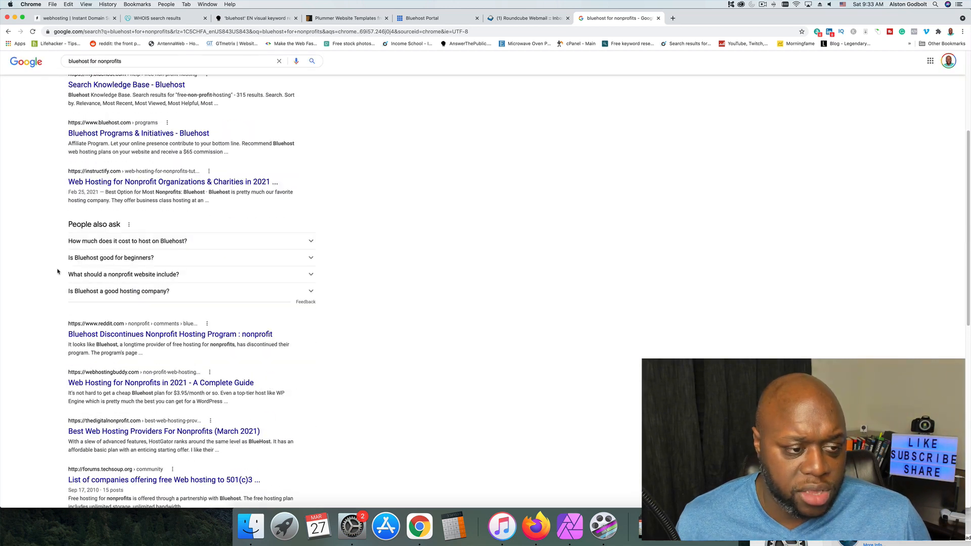
left_click(94, 245)
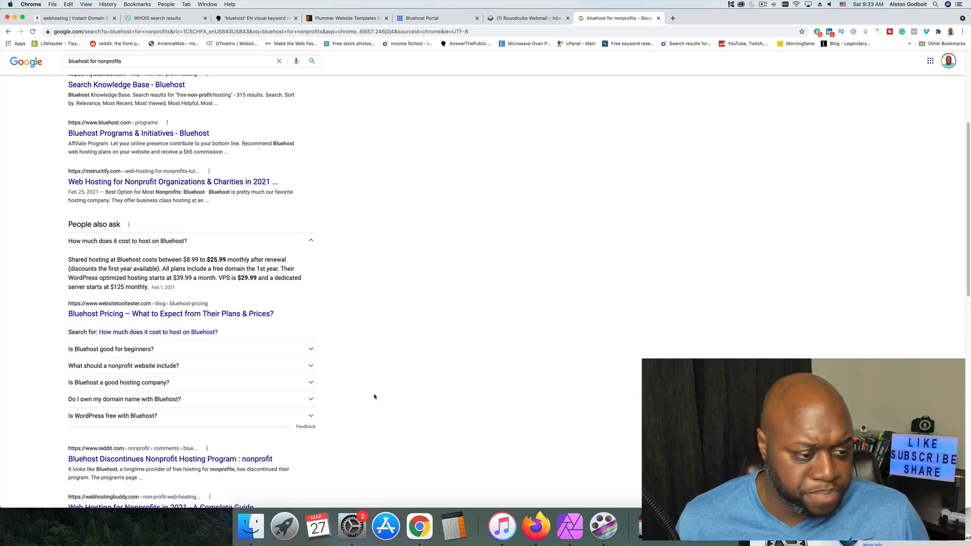
left_click(214, 332)
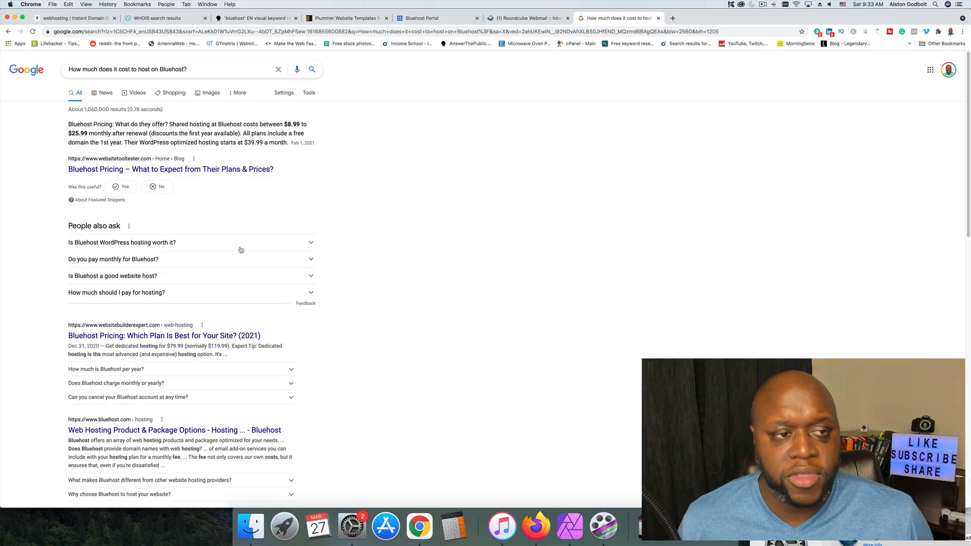
Switch to the Bluehost Portal, open the management page of the Learn hosting site and review its overview.
left_click(438, 19)
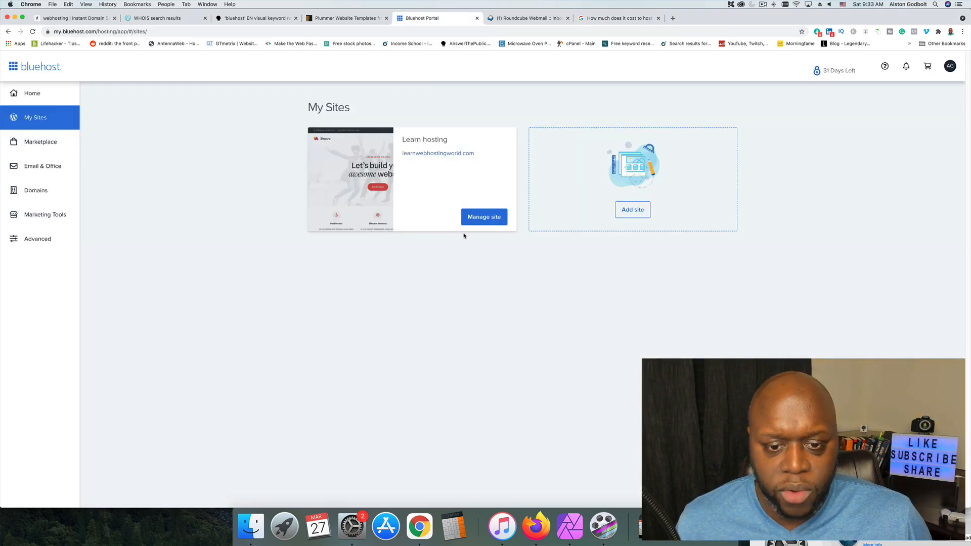
left_click(485, 219)
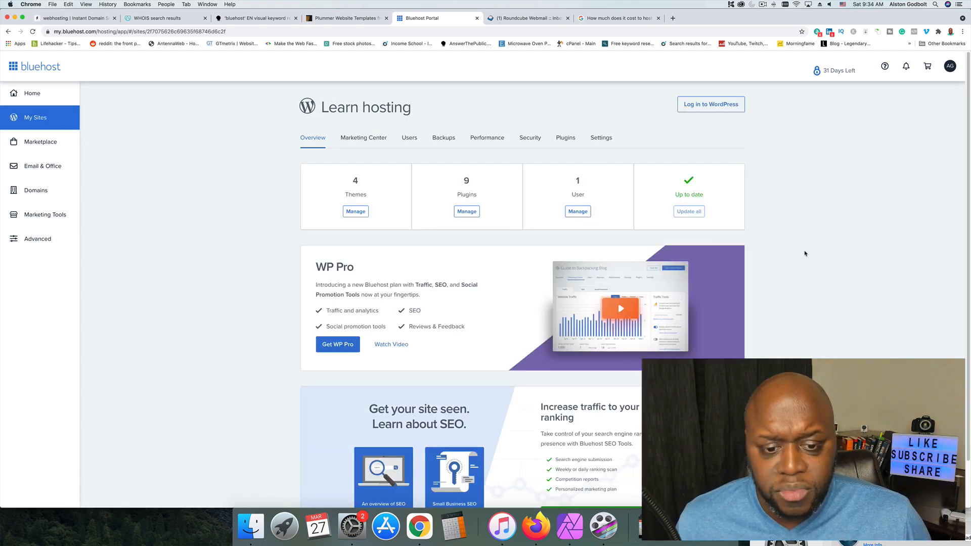
scroll(806, 253, "down", 8)
scroll(799, 278, "up", 8)
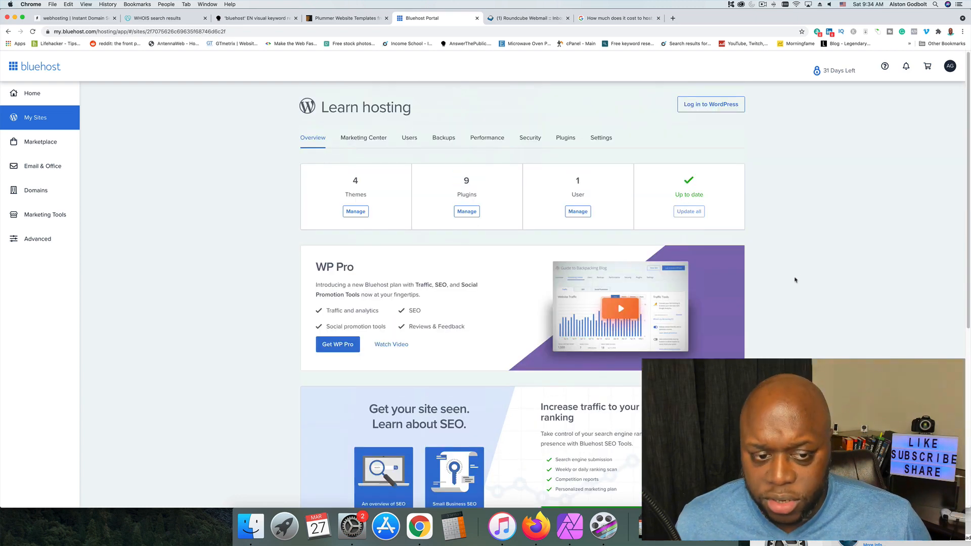
View the Learn hosting site's Marketing Center and its Users list, including the actions available for the administrator account.
left_click(349, 146)
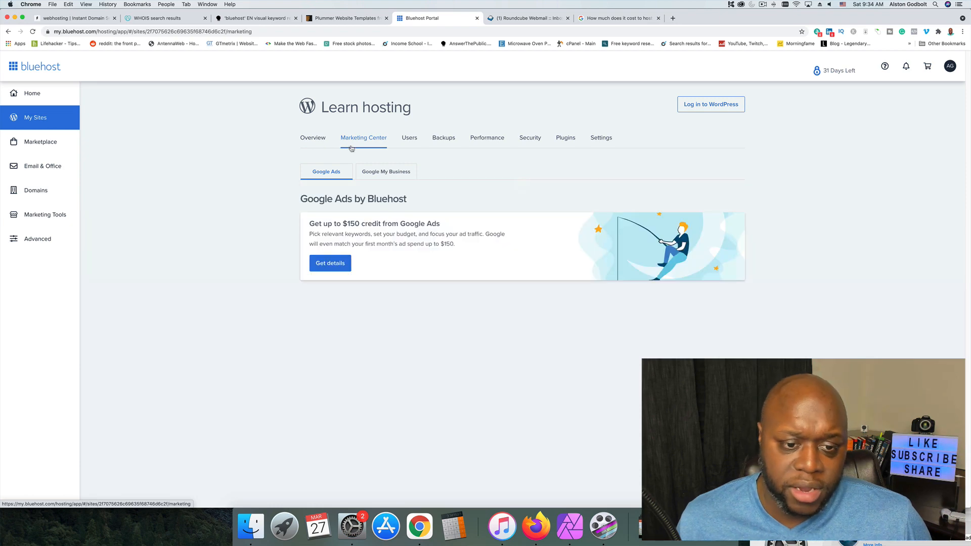
left_click(410, 139)
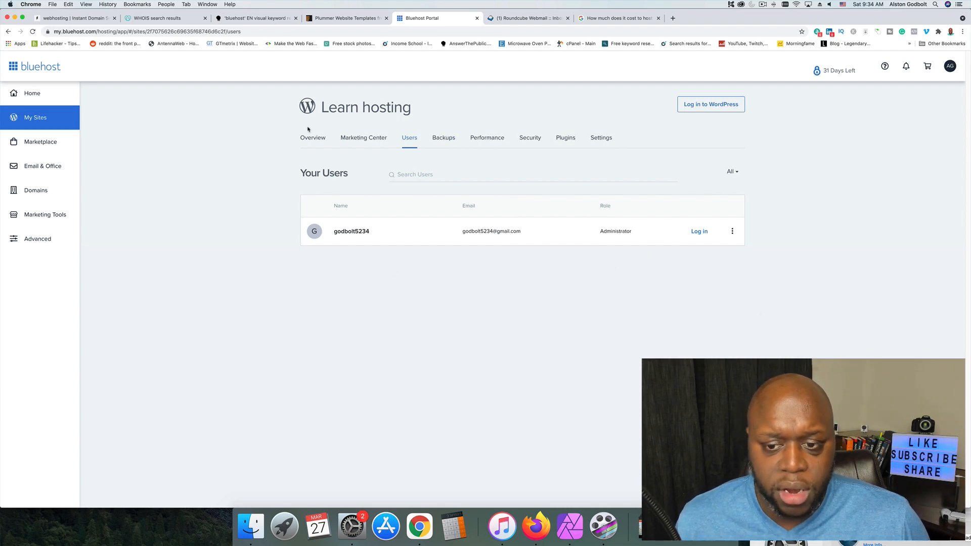
left_click(732, 231)
left_click(756, 235)
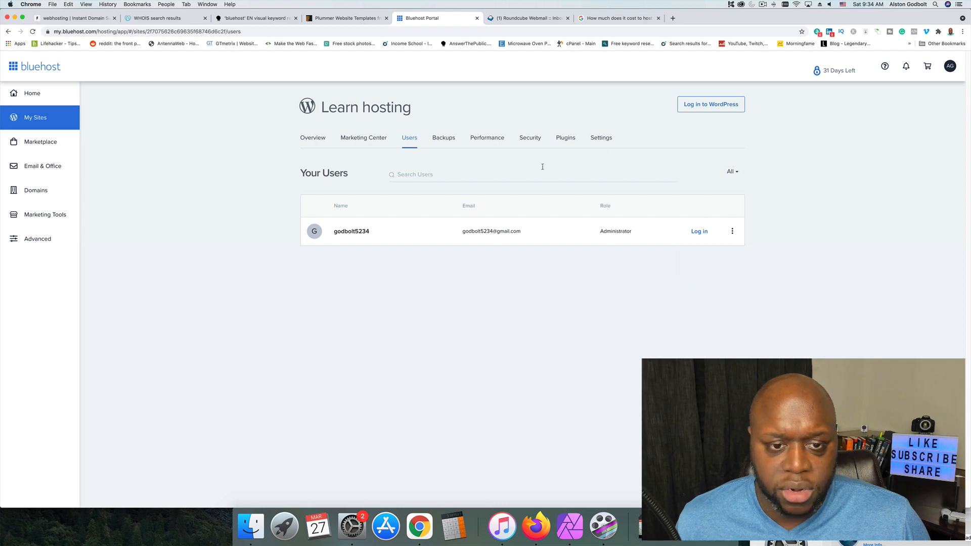
View the site's backup offers and look over its Performance page with the Cloudflare caching controls.
left_click(449, 144)
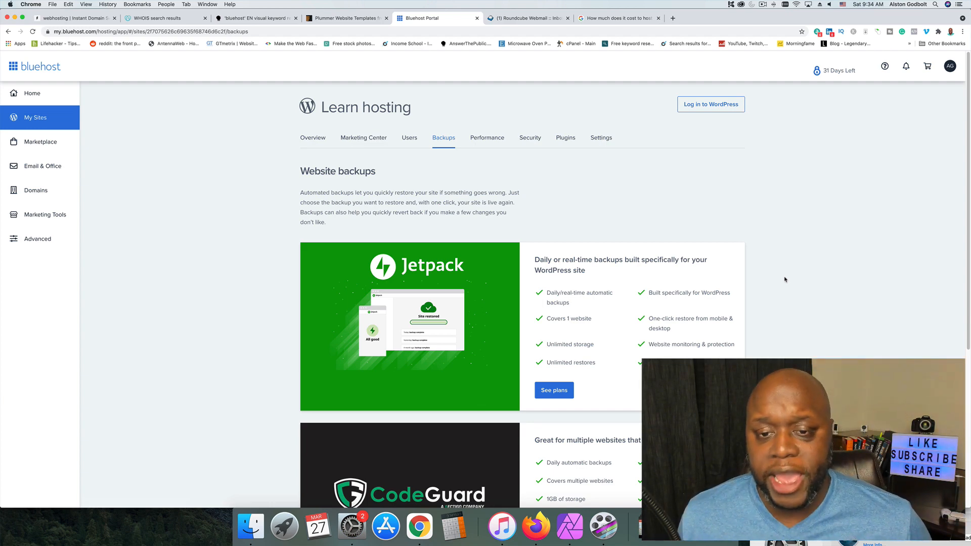
left_click(483, 142)
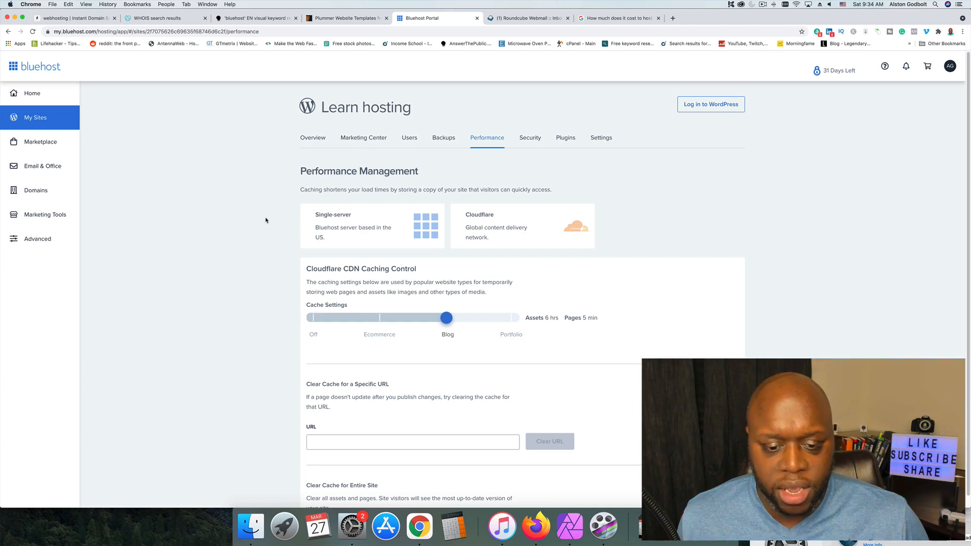
scroll(247, 264, "down", 1)
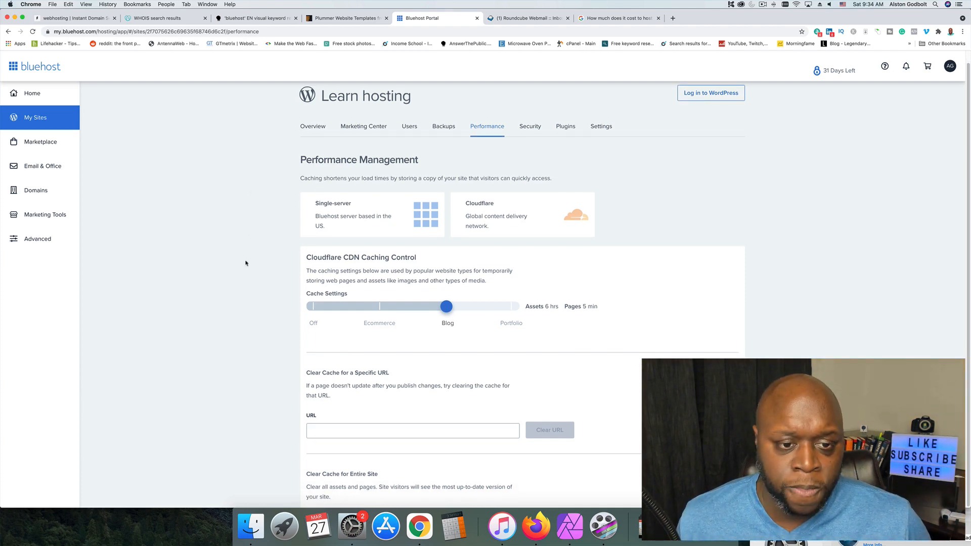
scroll(255, 266, "up", 1)
scroll(266, 267, "down", 1)
scroll(269, 268, "up", 1)
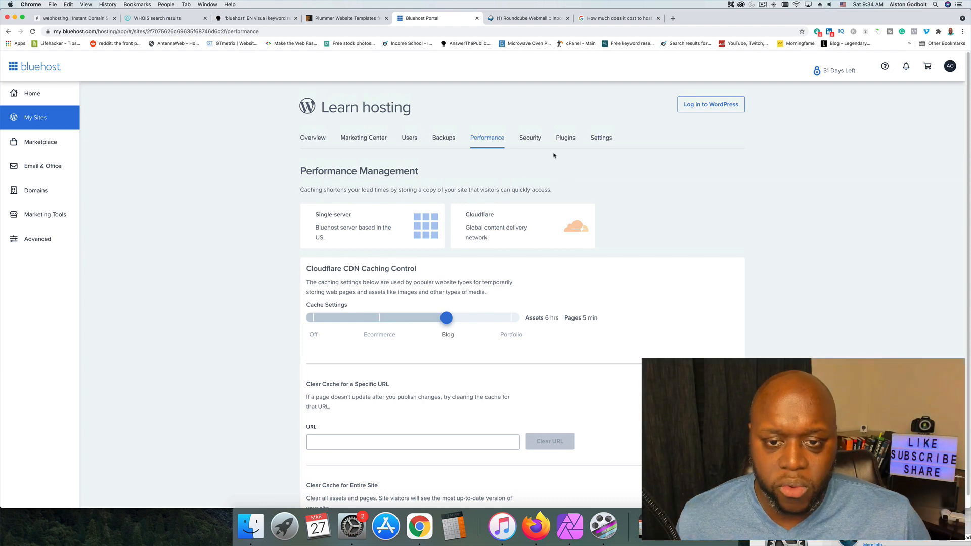
Look through the site's Security, Plugins and Settings pages in the hosting portal.
left_click(531, 138)
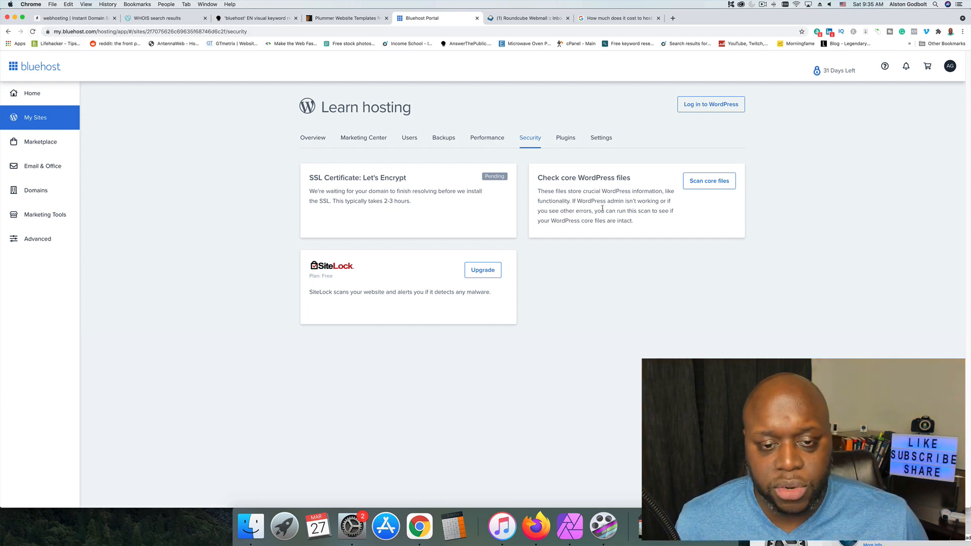
left_click(566, 138)
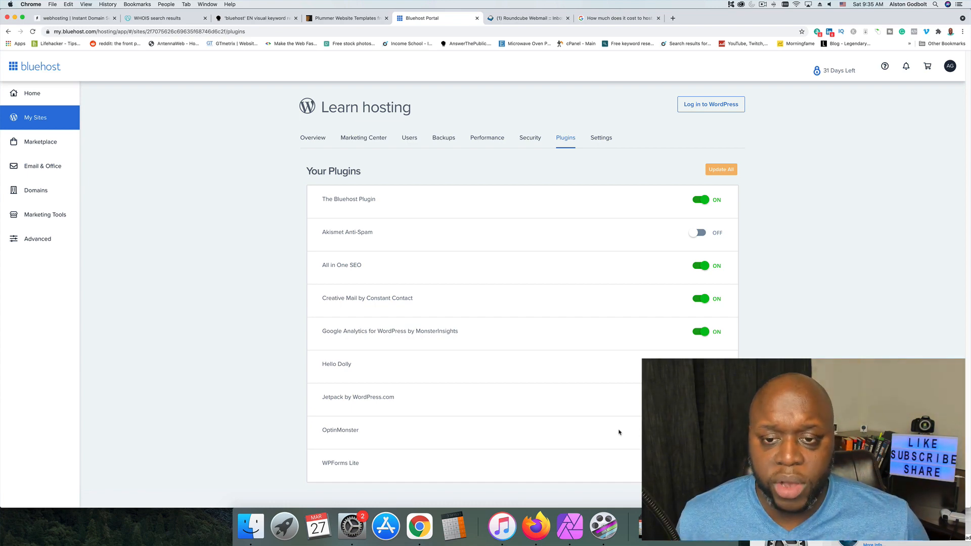
left_click(598, 138)
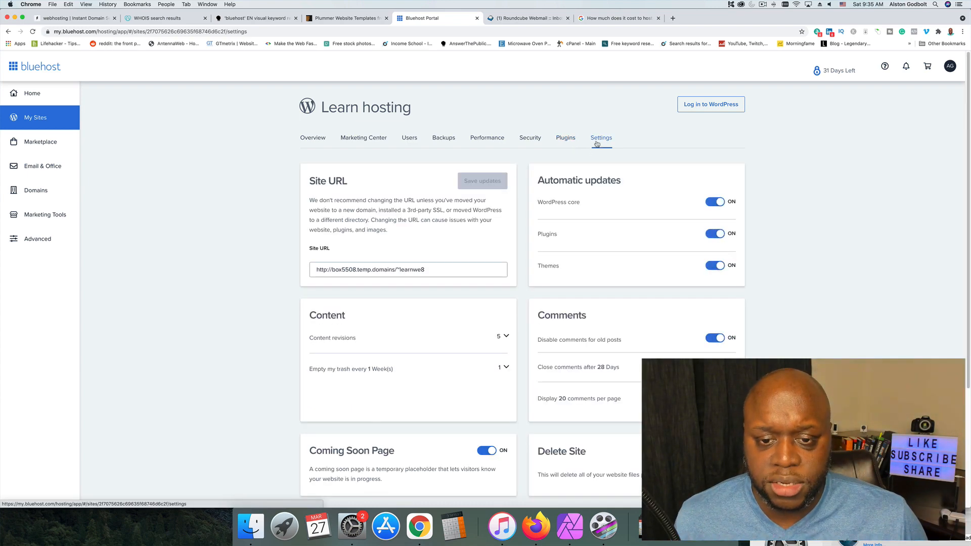
scroll(776, 316, "down", 3)
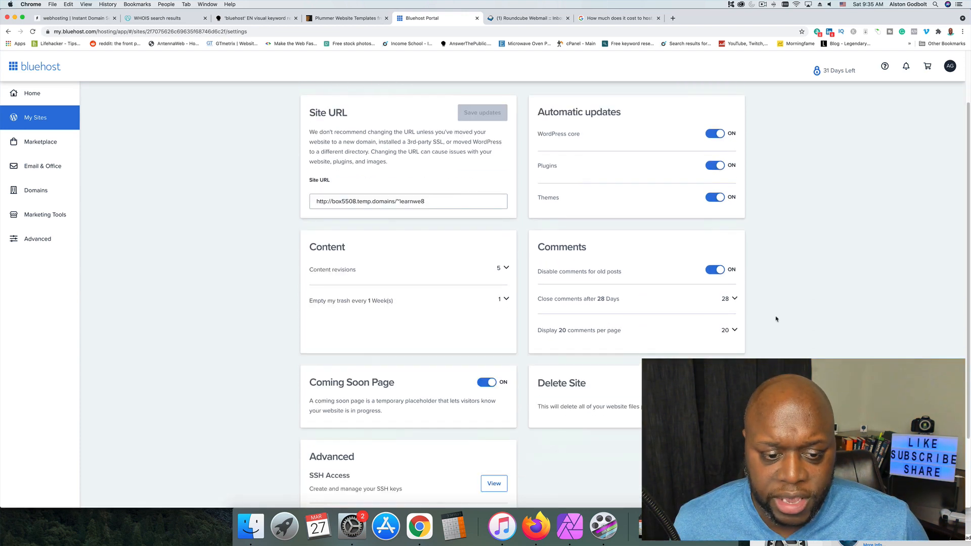
scroll(777, 320, "up", 3)
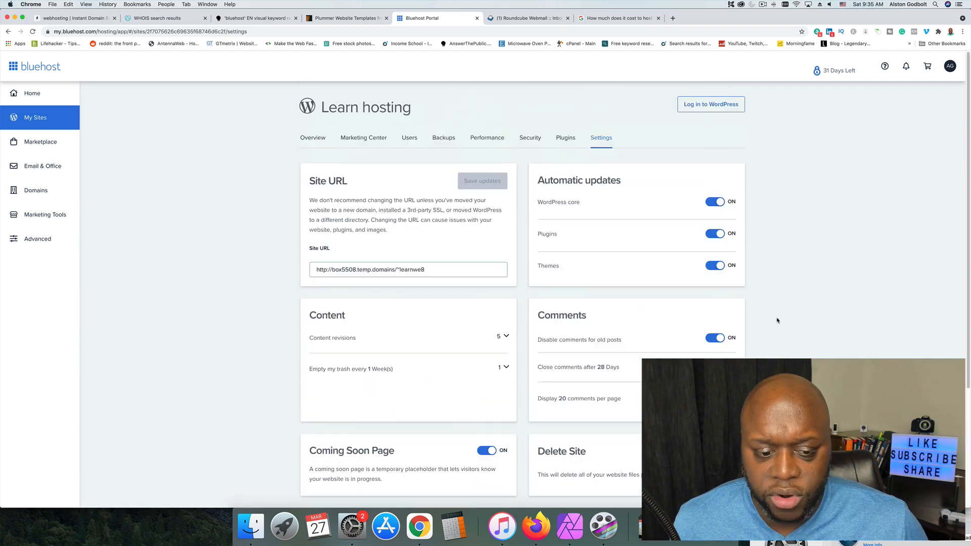
Log in to the WordPress admin of the Learn hosting site and open its front page in a new browser tab.
left_click(714, 105)
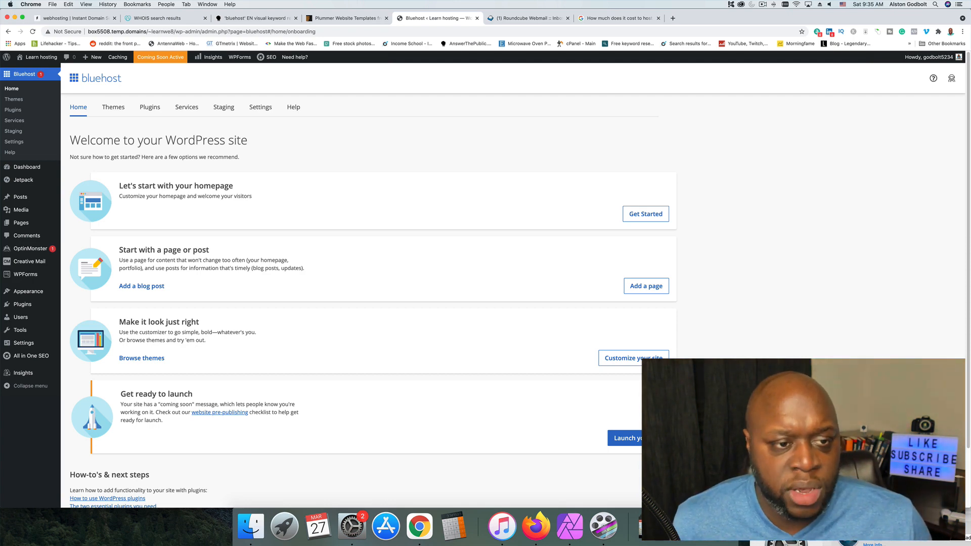
right_click(39, 58)
left_click(46, 62)
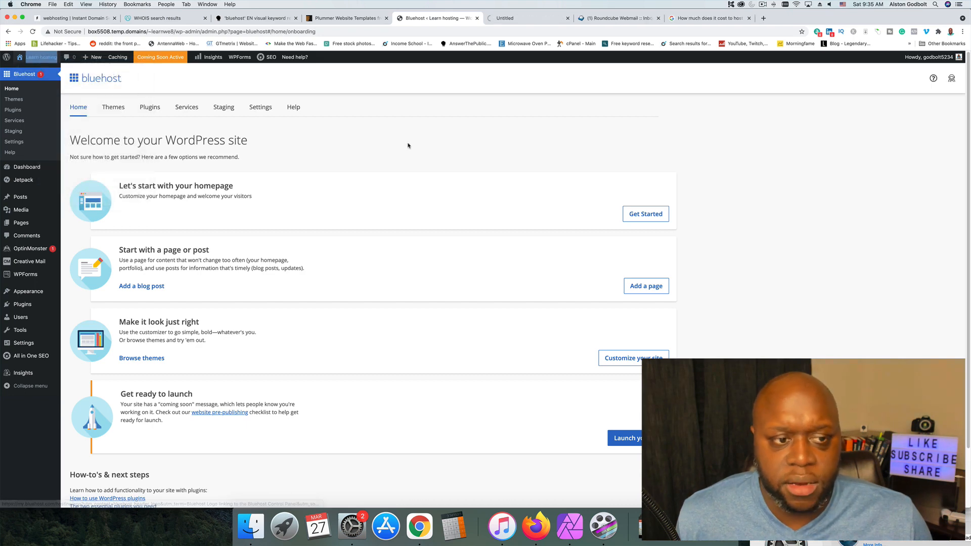
left_click(536, 19)
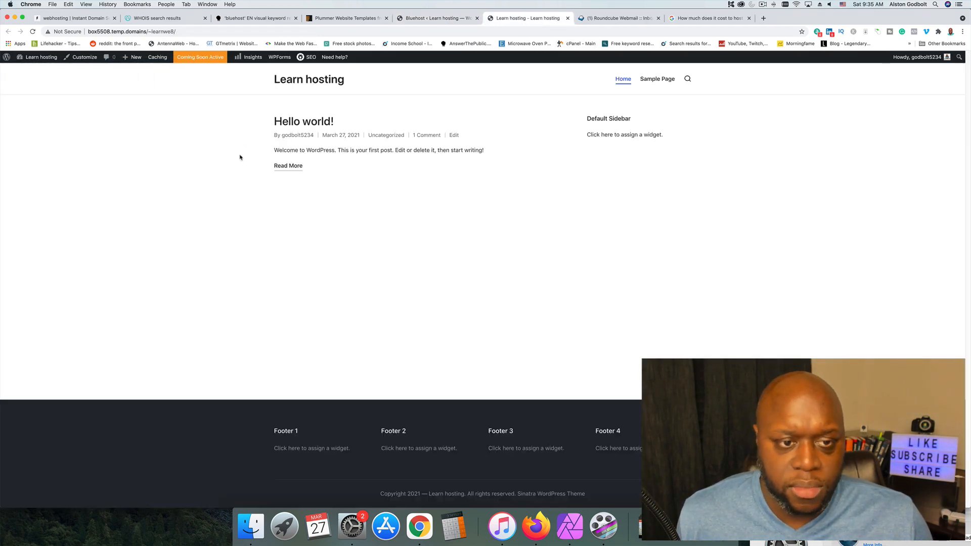
Follow the Coming Soon Active notice to the Bluehost welcome page, and bring up the site's front page again.
left_click(210, 59)
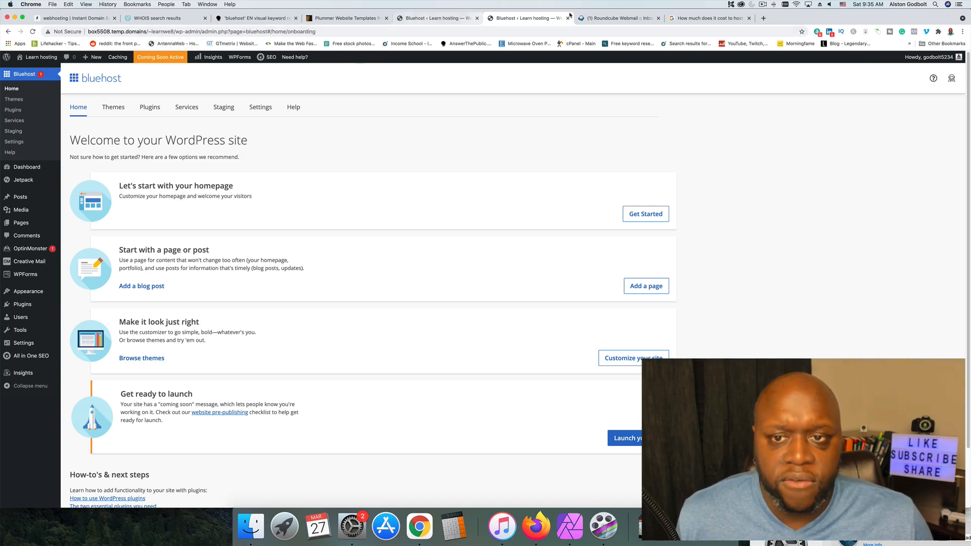
left_click(599, 18)
left_click(528, 20)
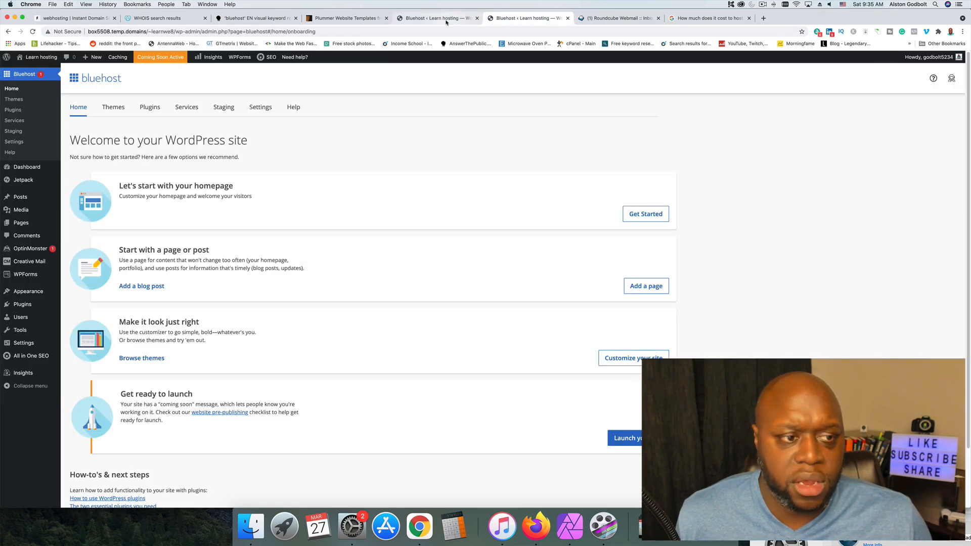
left_click(536, 21)
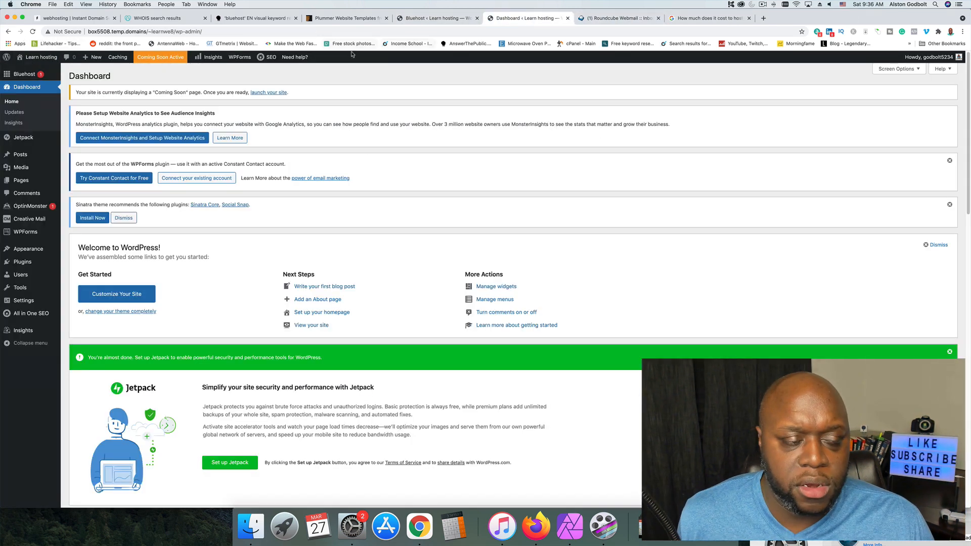
Return to the Bluehost welcome page in WordPress and launch the site to remove its coming soon banner.
left_click(170, 58)
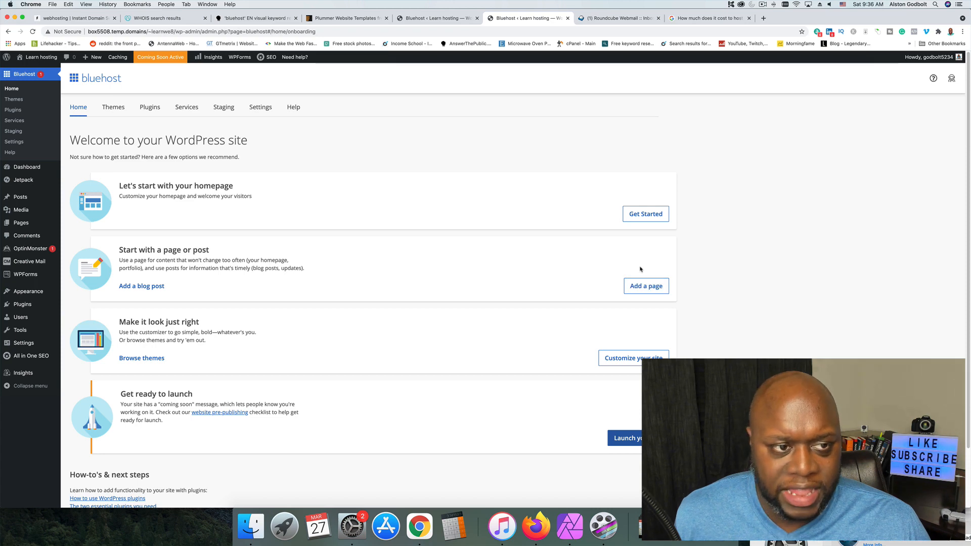
left_click(650, 440)
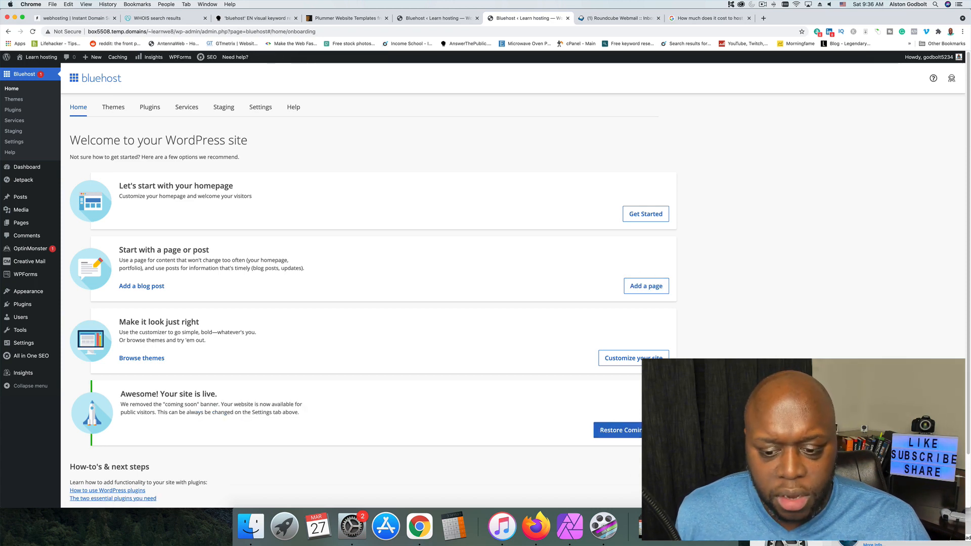
scroll(409, 427, "down", 1)
scroll(412, 427, "up", 1)
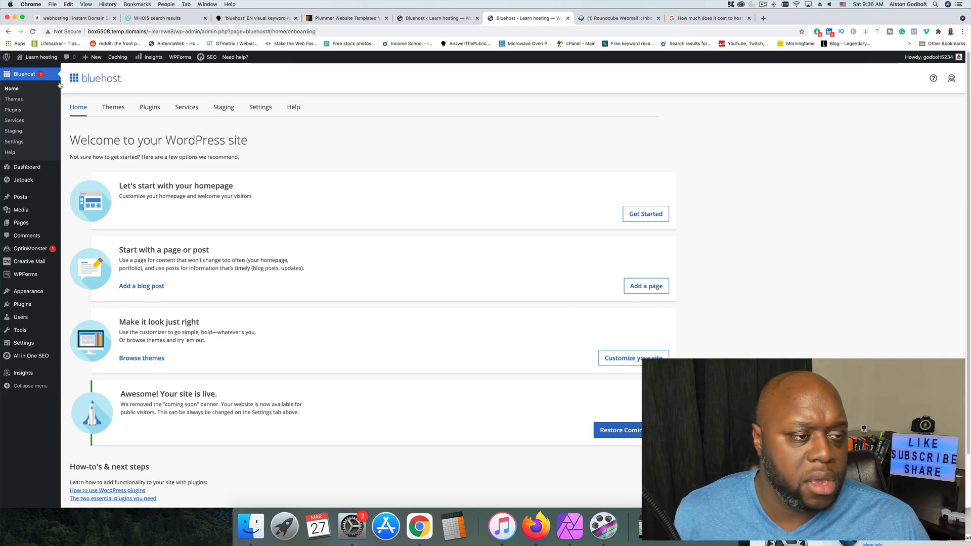
Open the launched Learn hosting site in a new browser tab and view its front page.
right_click(48, 62)
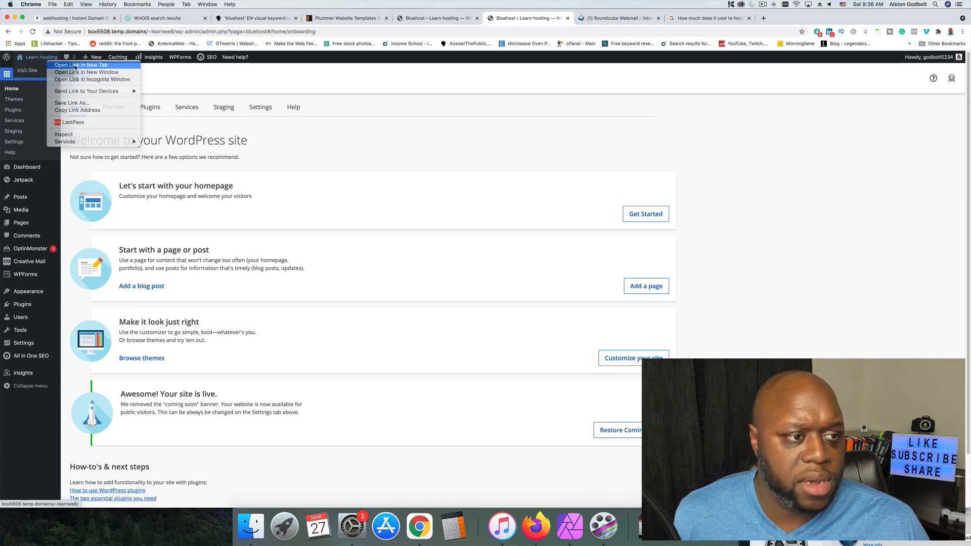
left_click(75, 66)
left_click(621, 19)
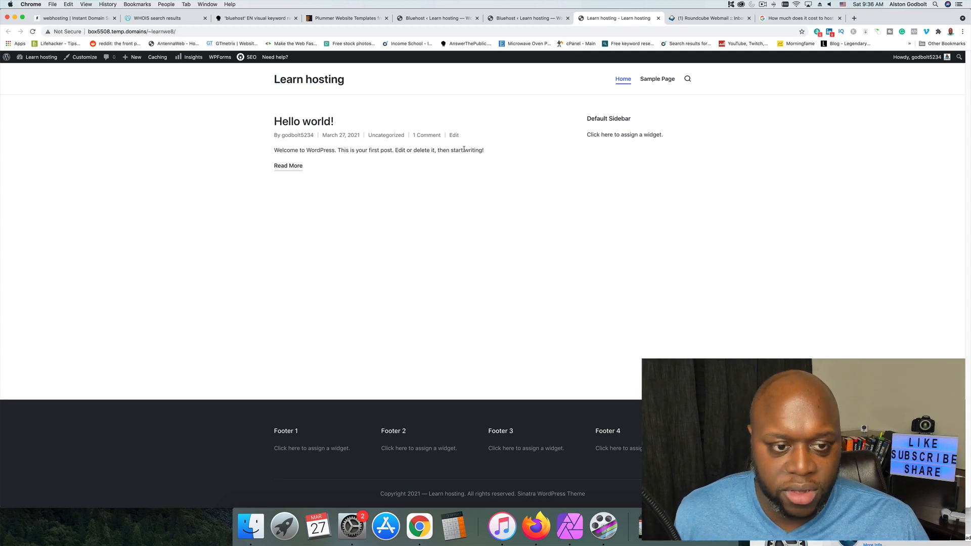
Return to the site's WordPress admin and browse the premium themes offered by Bluehost.
left_click(506, 18)
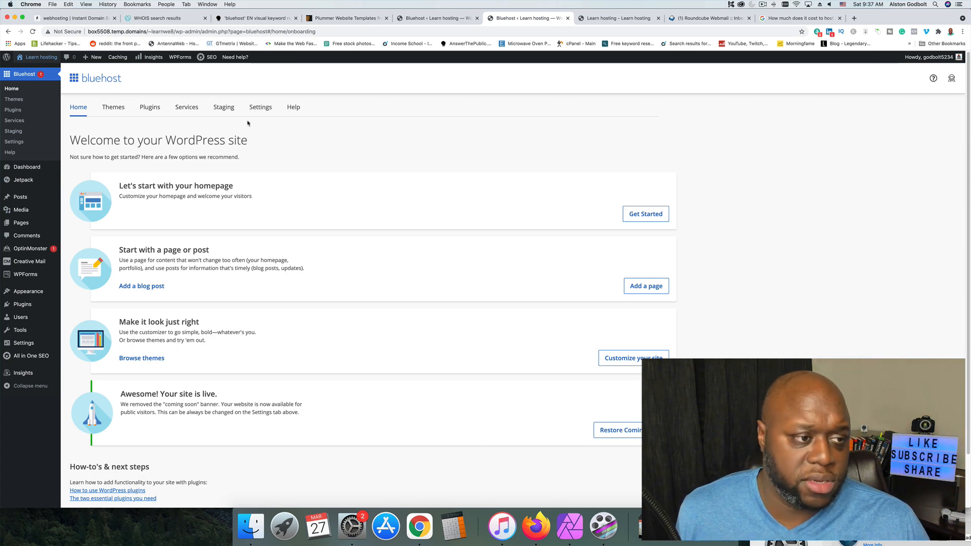
left_click(14, 99)
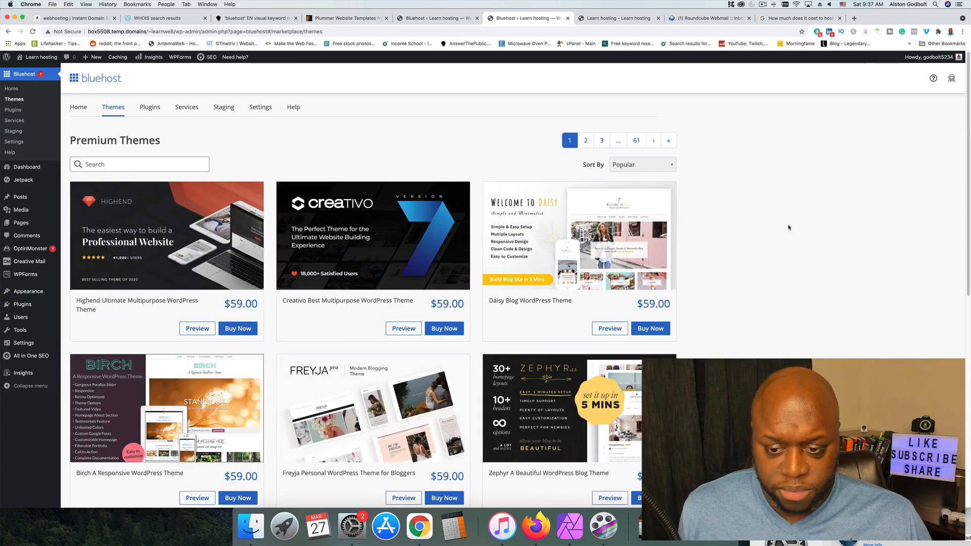
scroll(782, 277, "down", 2)
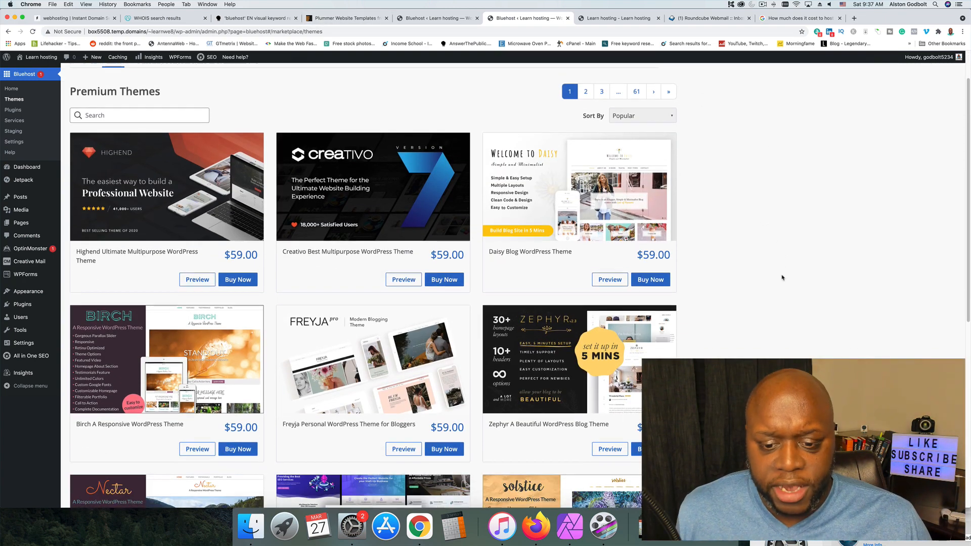
scroll(782, 278, "down", 5)
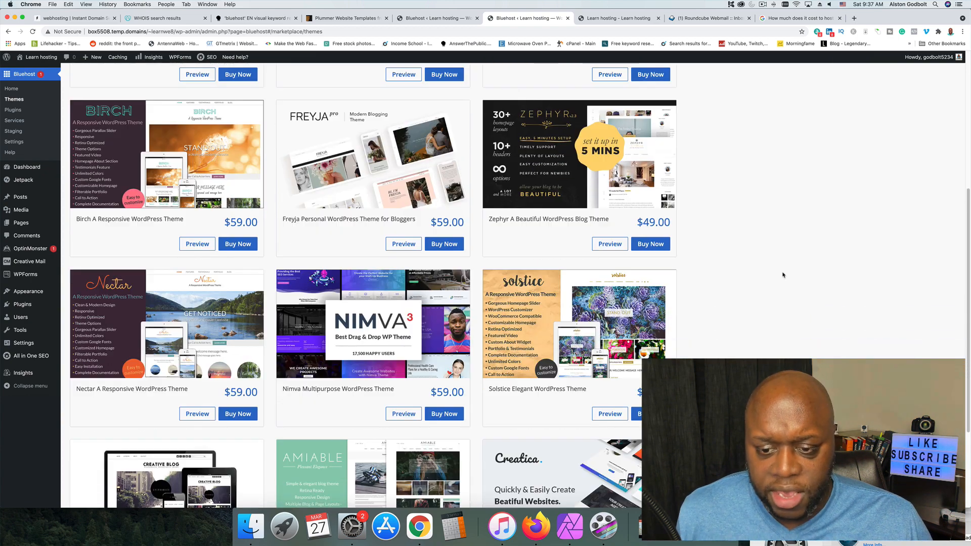
scroll(741, 274, "down", 3)
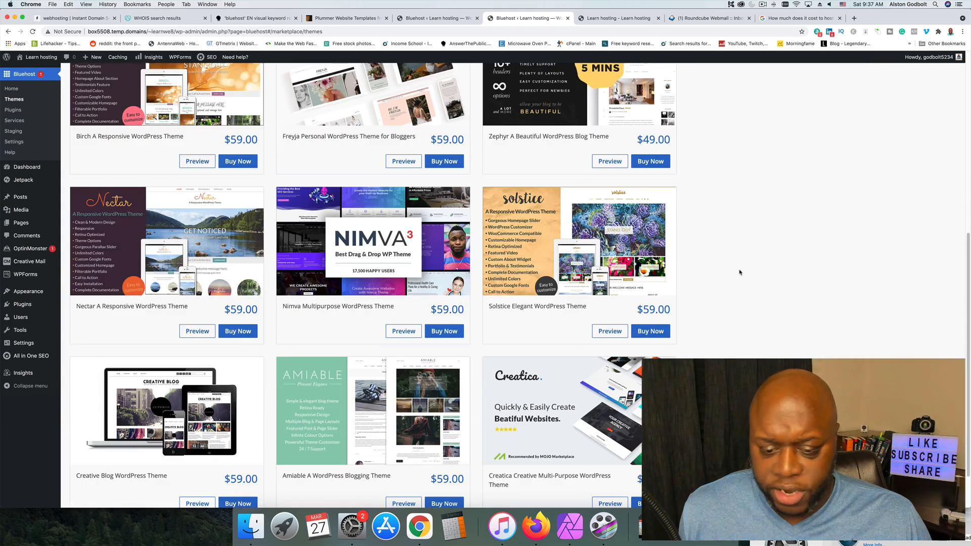
scroll(739, 272, "down", 1)
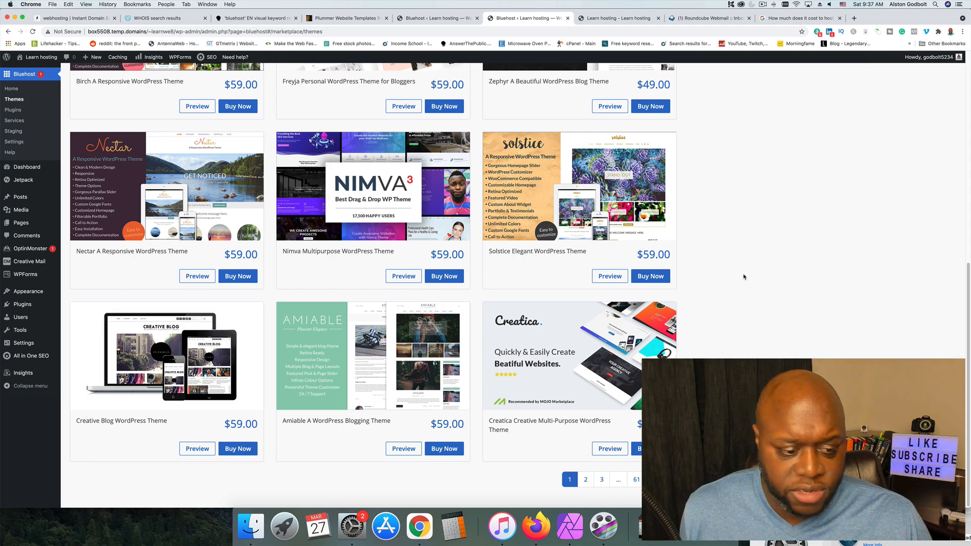
scroll(744, 275, "up", 8)
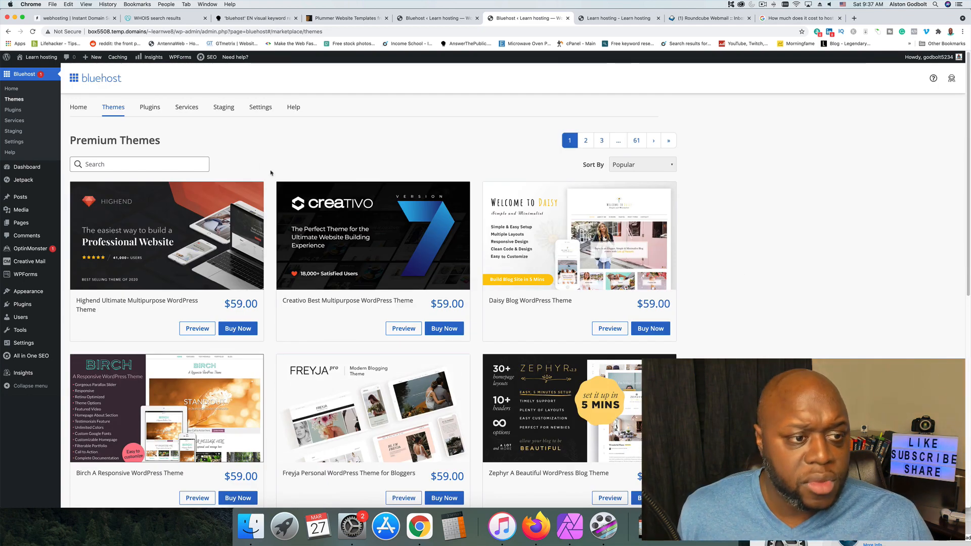
Open generatepress.com/site-library in a new browser tab, download the free GeneratePress theme from its install page, and review the installation instructions.
left_click(854, 19)
type("generatepress.com/site-library")
key("Return")
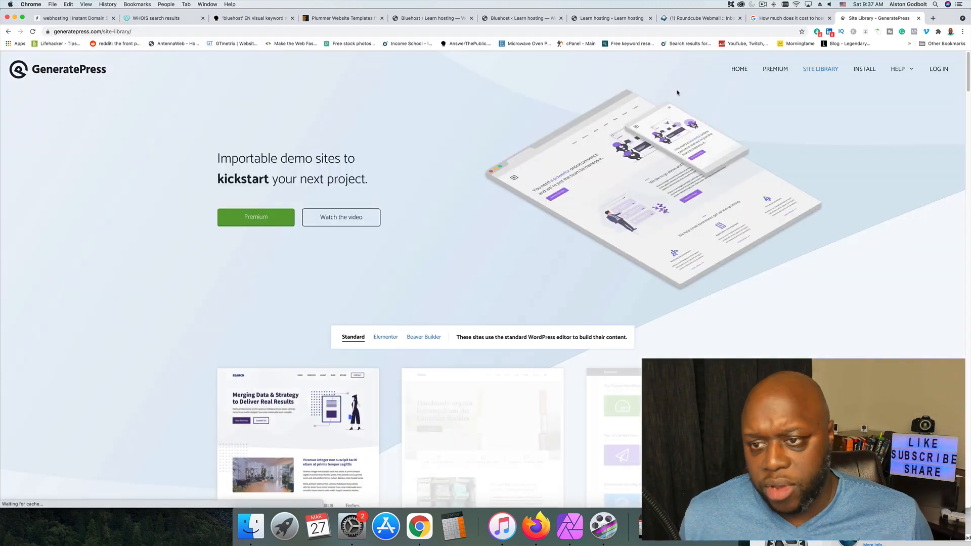
left_click(868, 71)
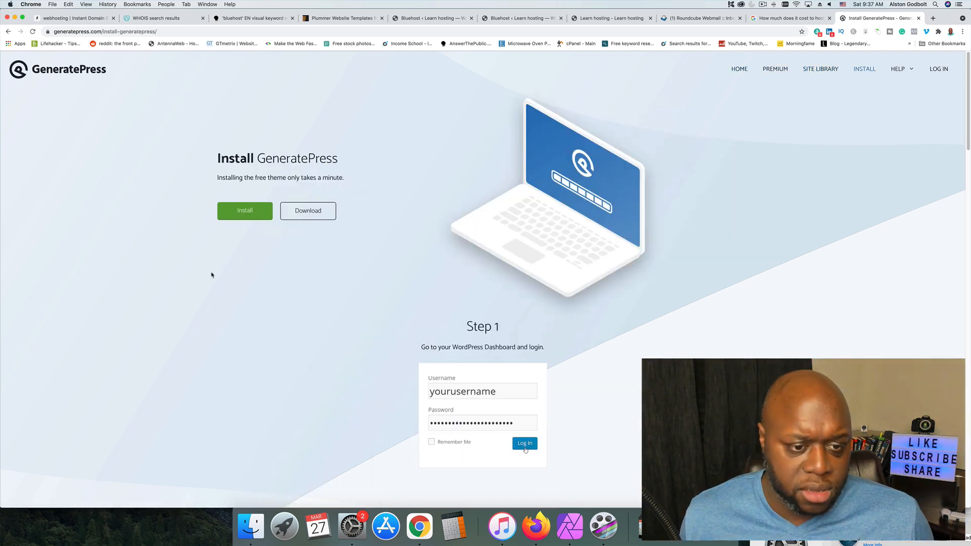
left_click(311, 211)
scroll(340, 279, "down", 8)
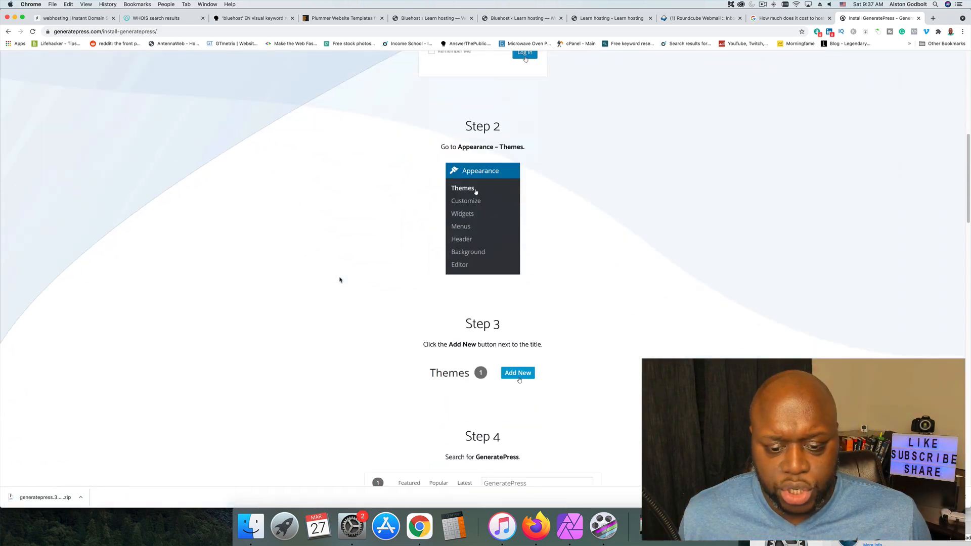
scroll(340, 279, "up", 8)
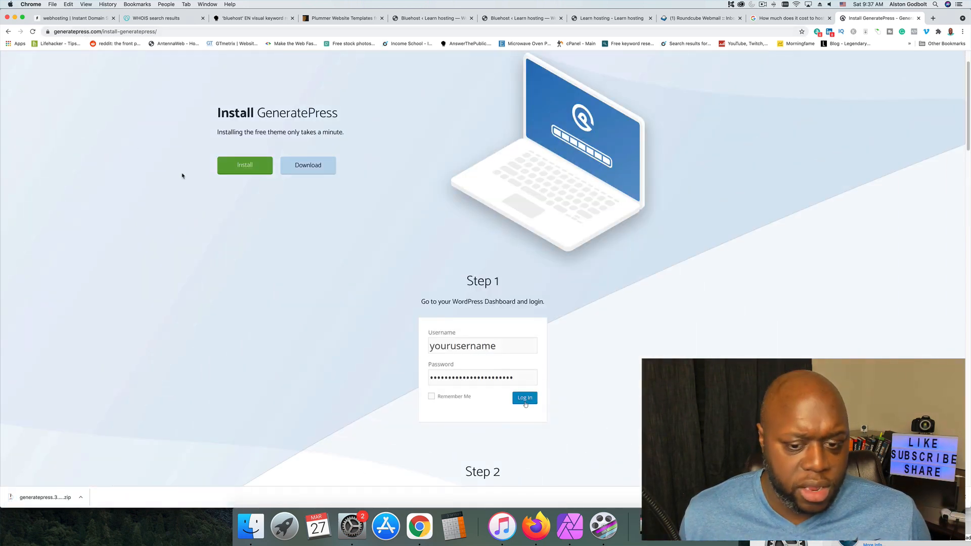
scroll(169, 198, "down", 3)
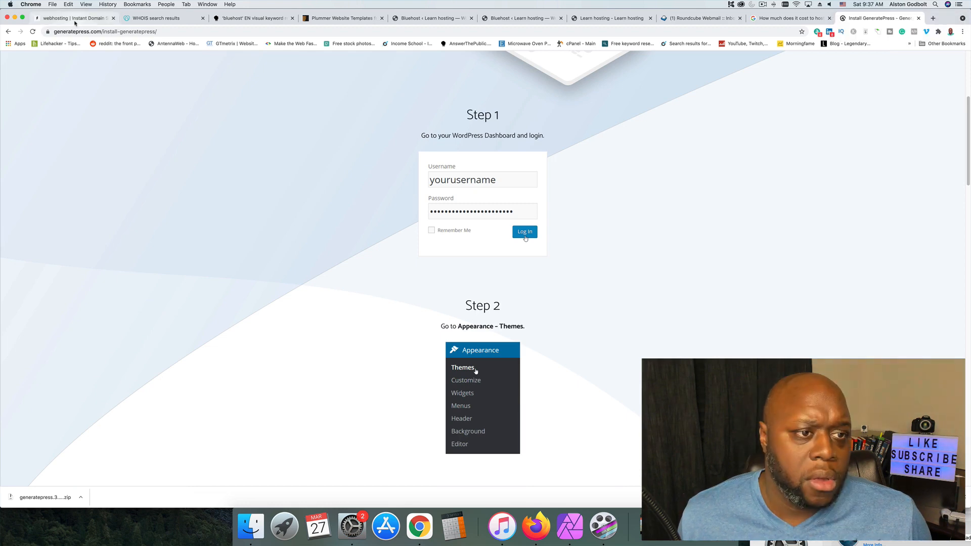
Return to the Learn hosting WordPress admin and open the form for uploading a theme.
left_click(431, 17)
left_click(539, 20)
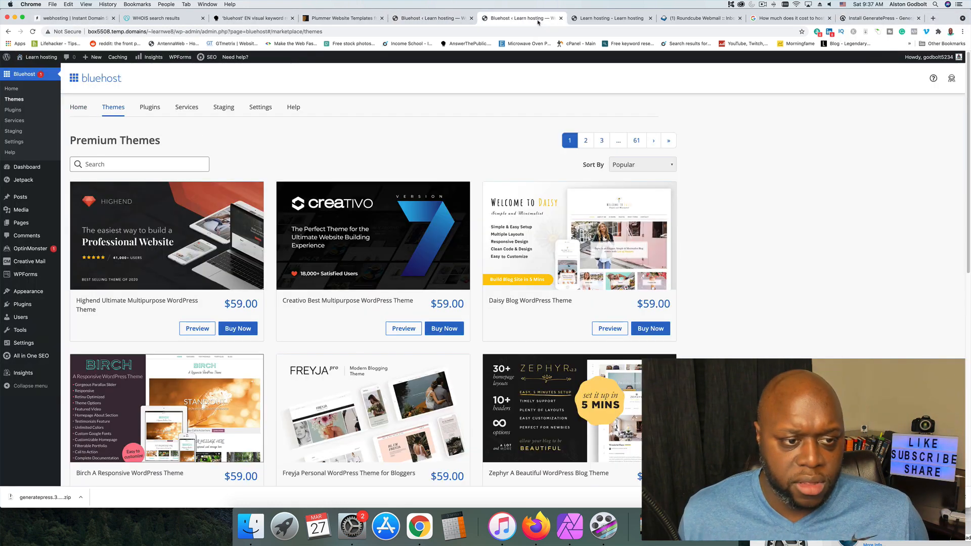
left_click(609, 18)
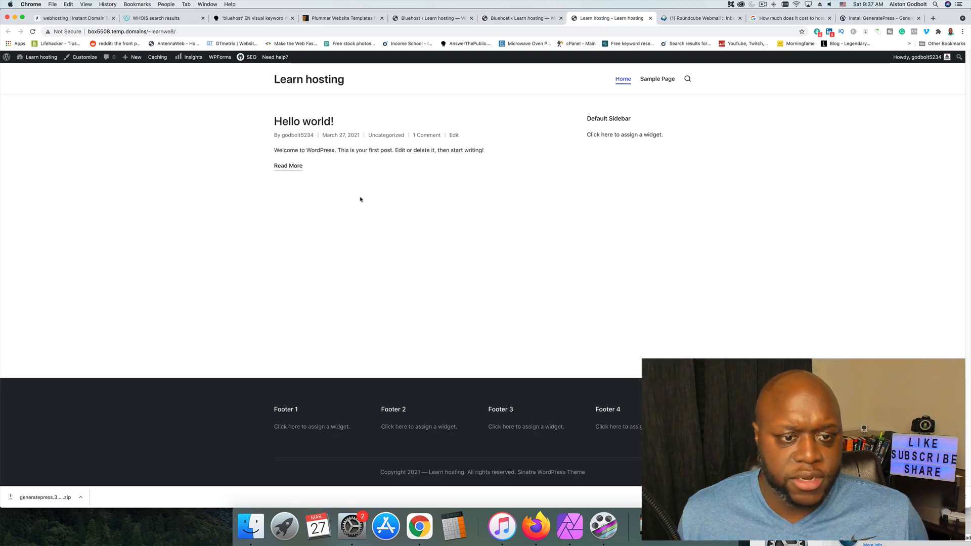
left_click(510, 19)
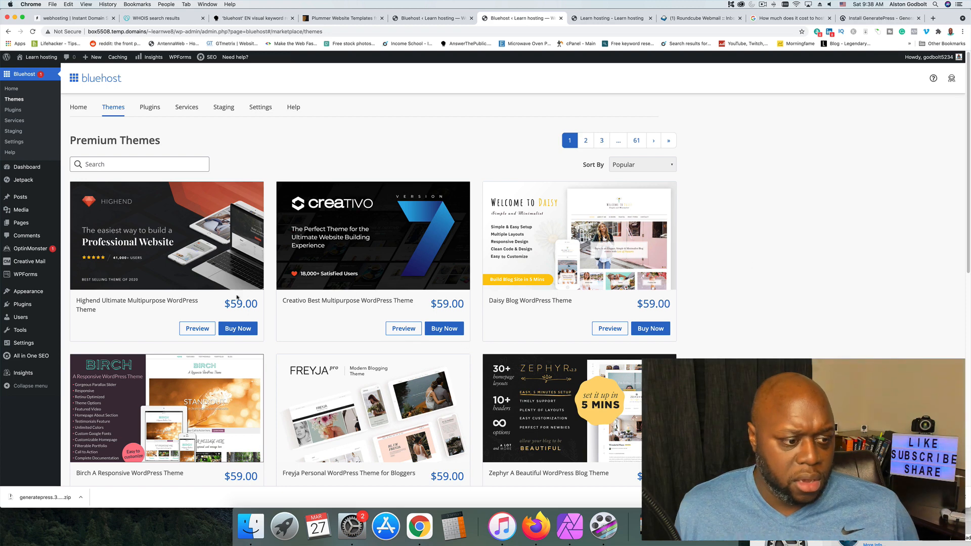
mouse_move(33, 290)
left_click(100, 293)
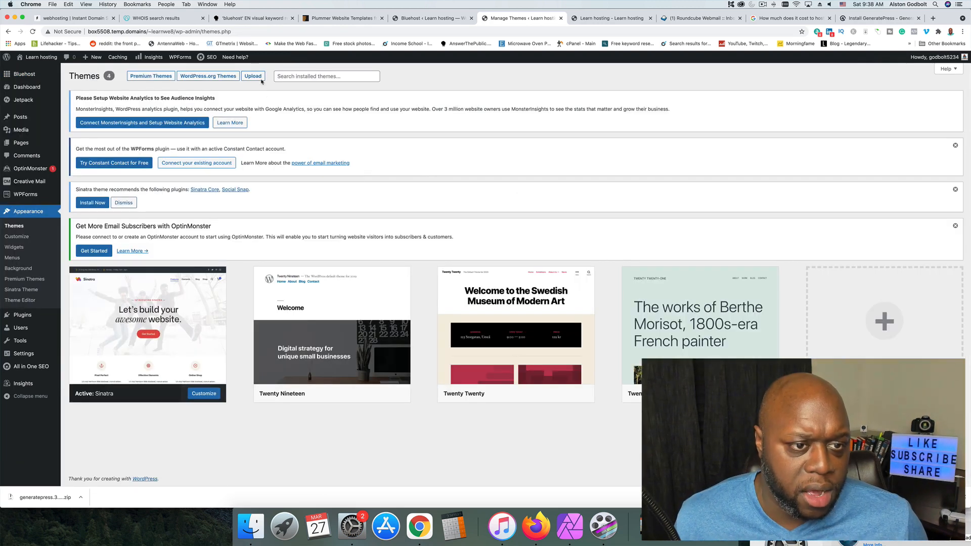
left_click(261, 82)
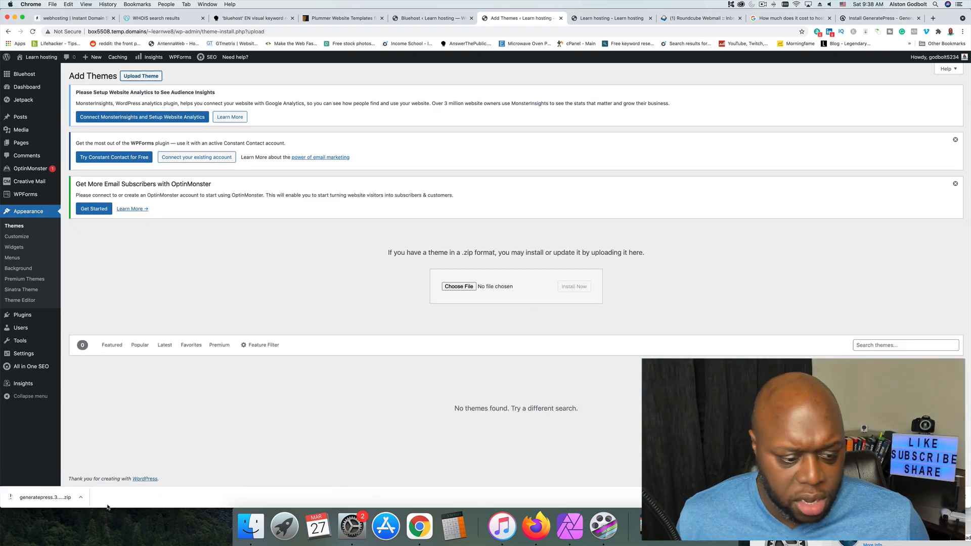
Add generatepress.3.0.3.zip from the Downloads folder to the theme upload form and install it.
left_click(81, 498)
left_click(136, 489)
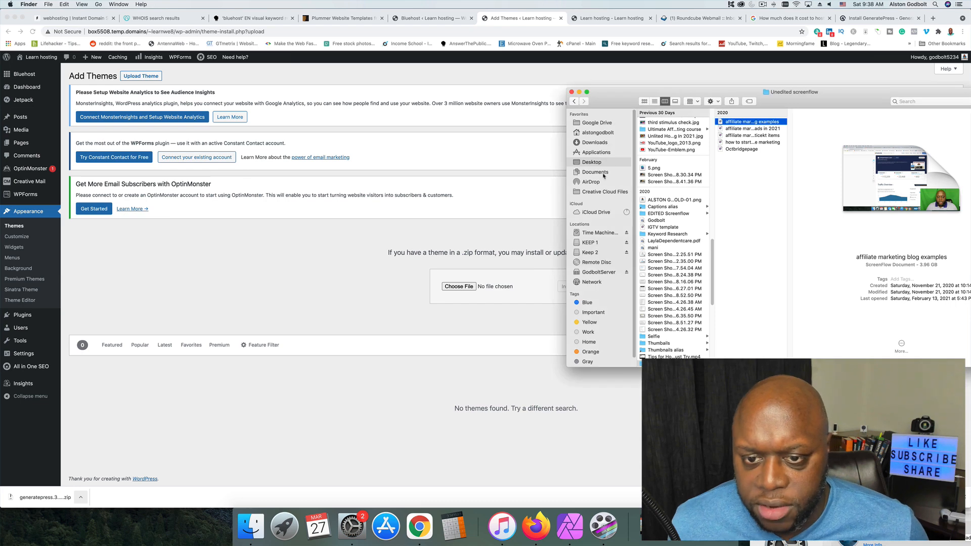
left_click(594, 144)
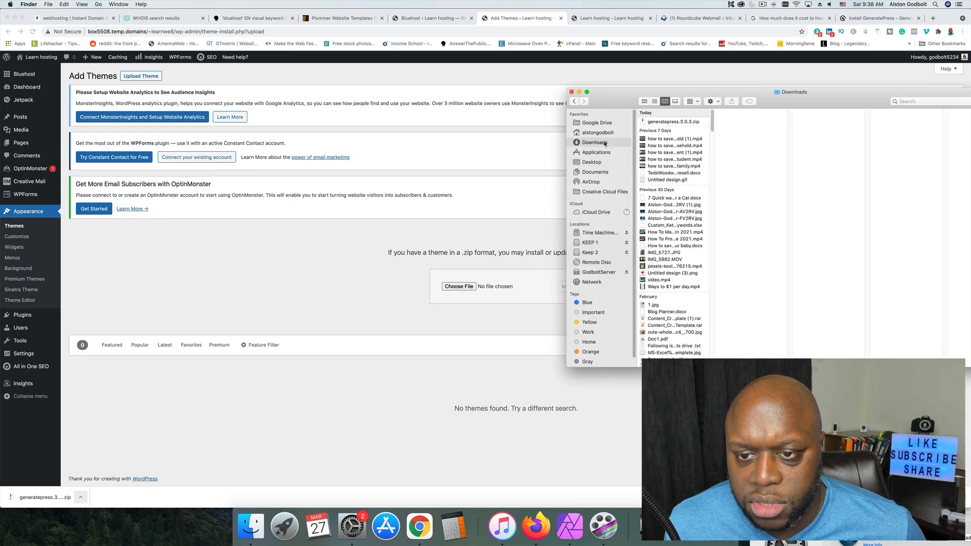
left_click_drag(665, 122, 464, 286)
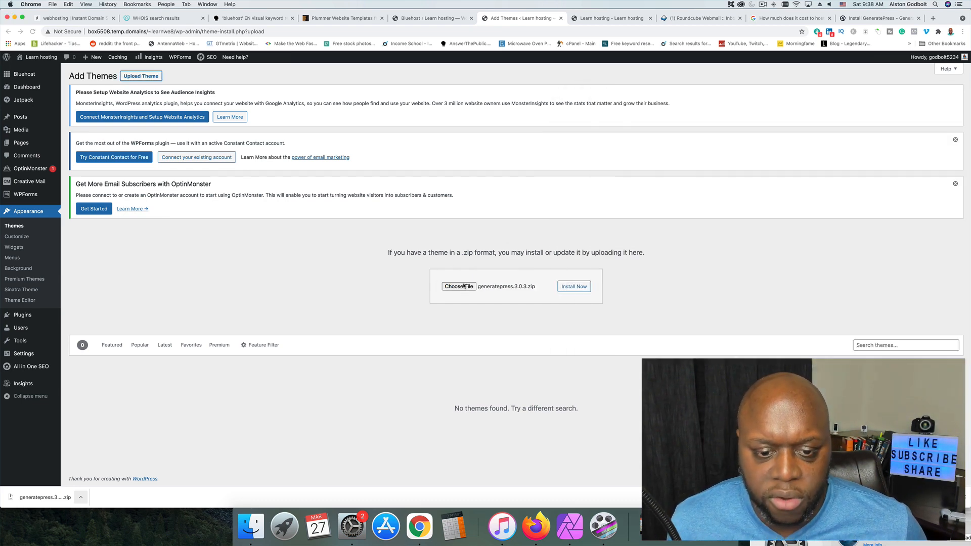
left_click(574, 286)
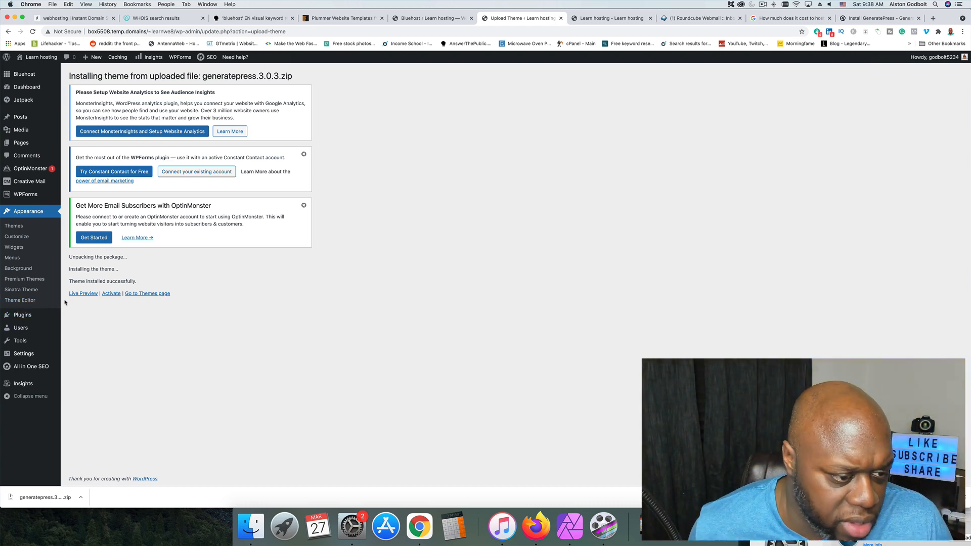
Live preview the GeneratePress theme, activate and publish it, and return to the installed themes.
left_click(79, 294)
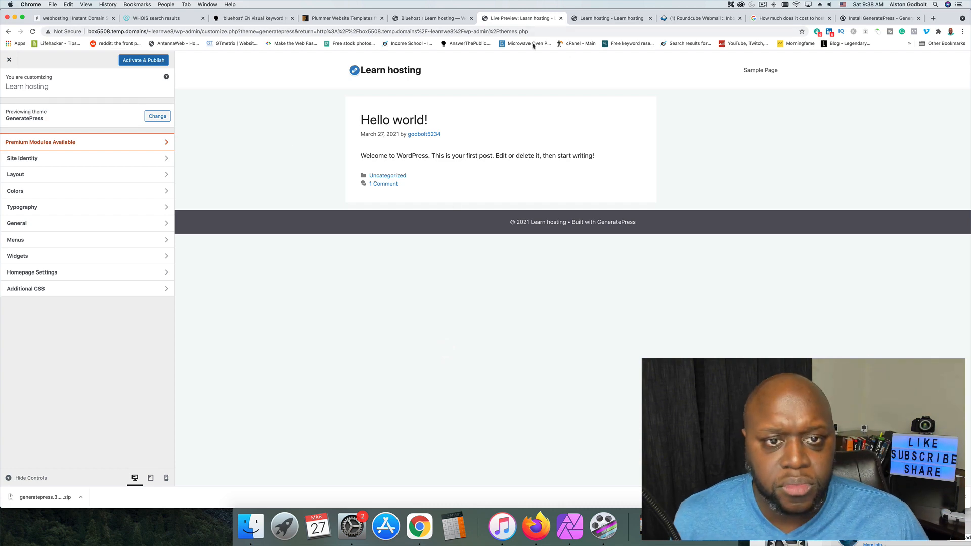
left_click(435, 18)
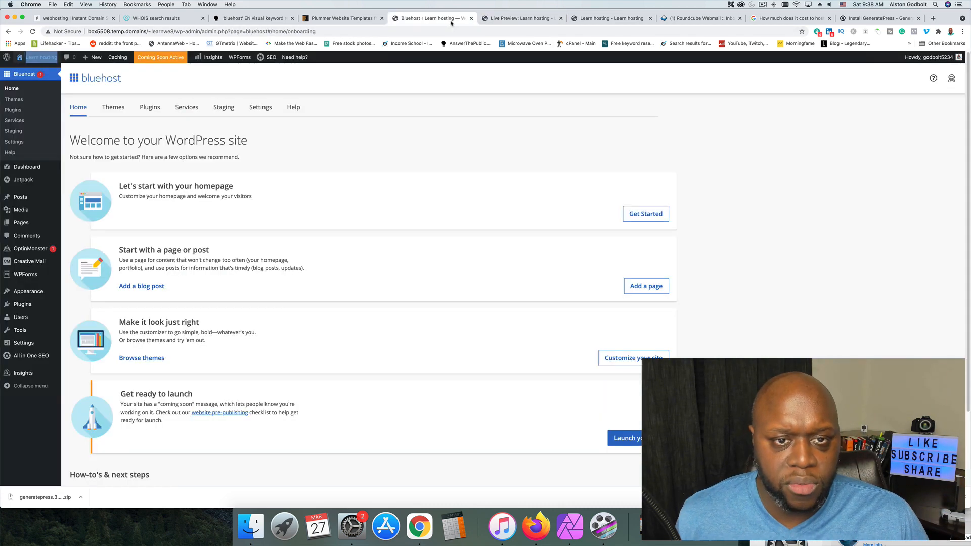
left_click(506, 20)
left_click(143, 62)
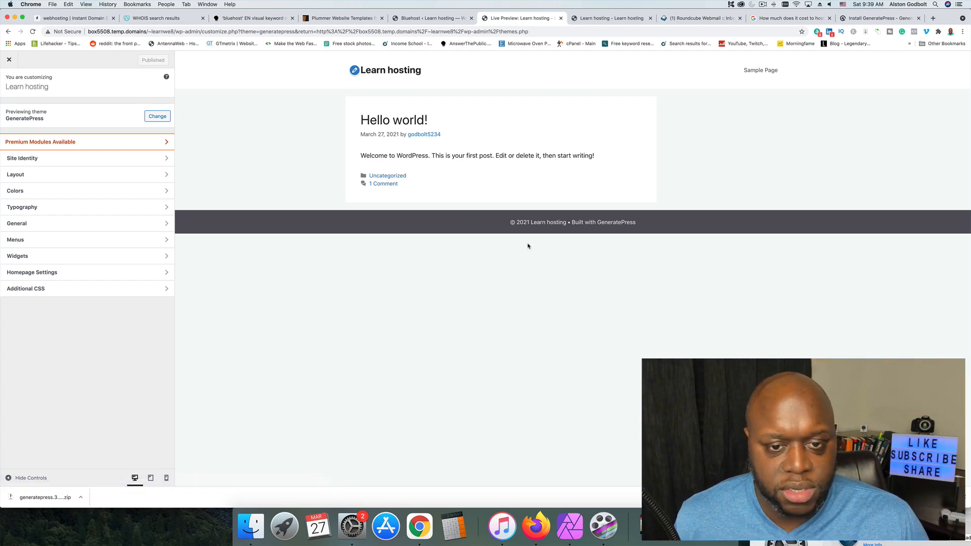
left_click(9, 59)
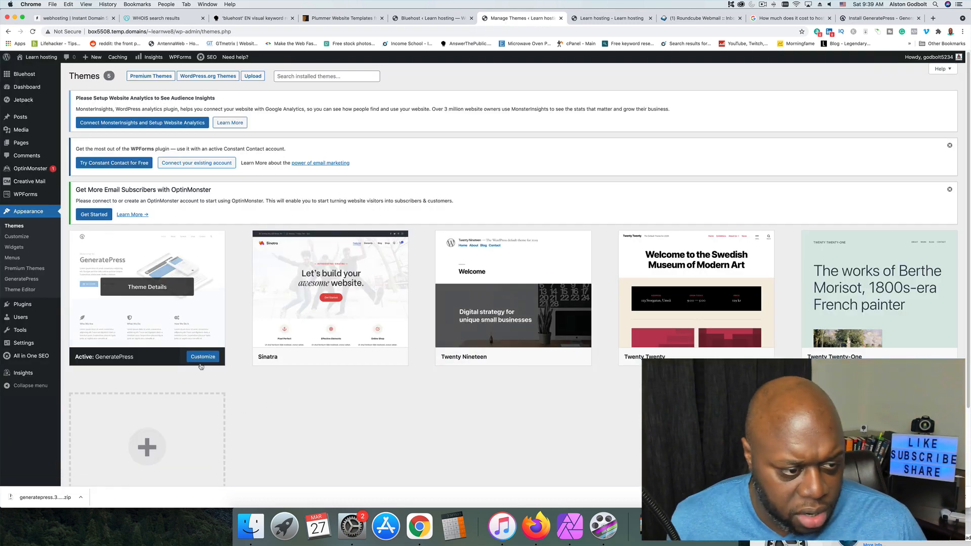
View the GeneratePress theme details and start customizing the theme's Site Identity settings.
left_click(220, 323)
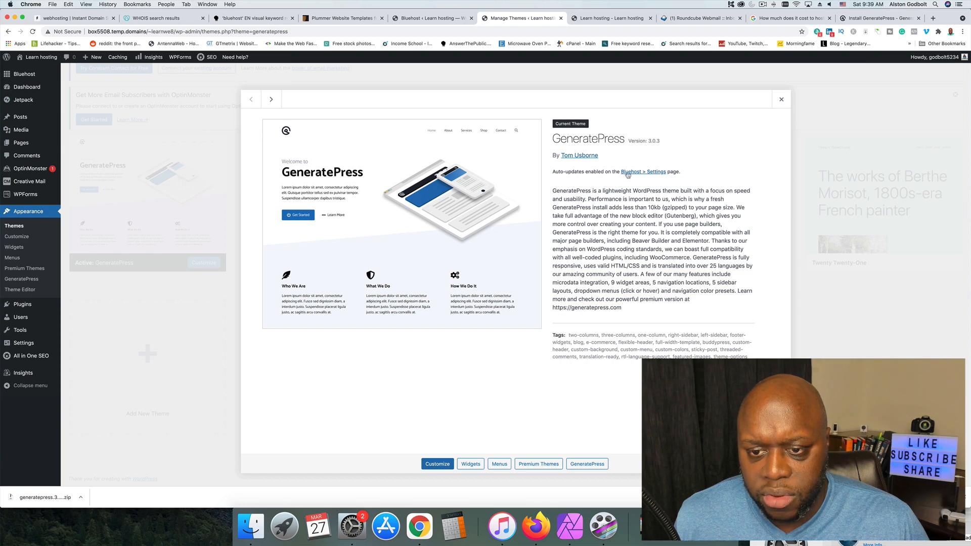
left_click(435, 466)
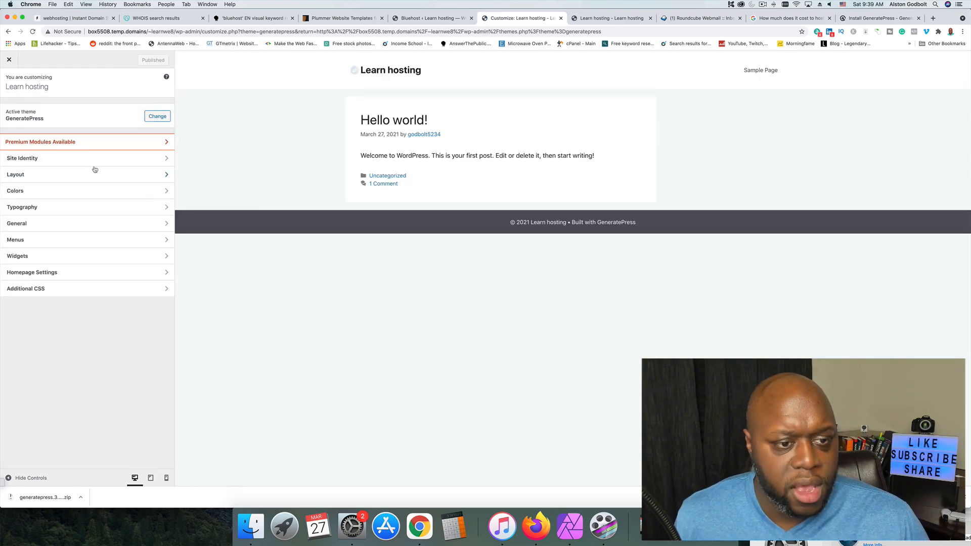
left_click(100, 158)
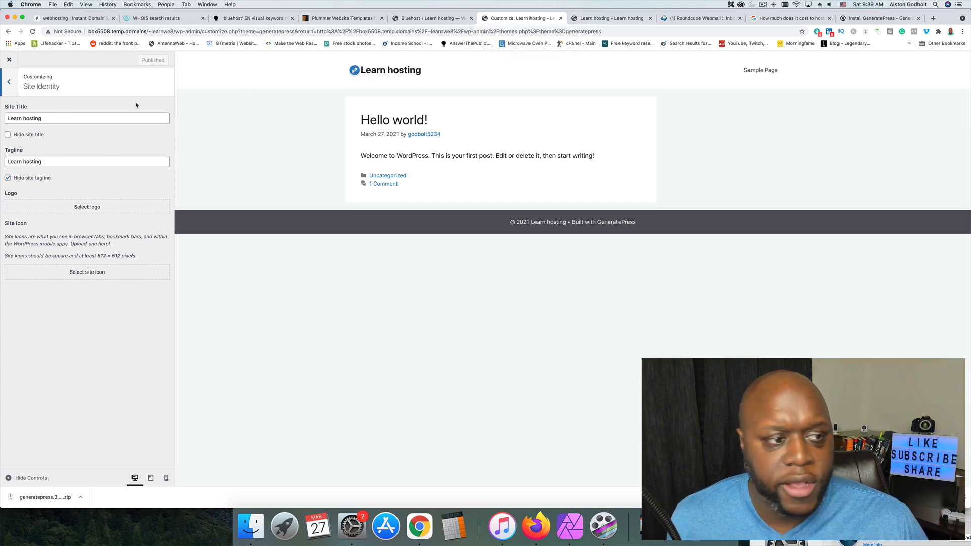
Replace the site title with the owner's first name in possessive form followed by "worlsd".
triple_click(56, 120)
type("A")
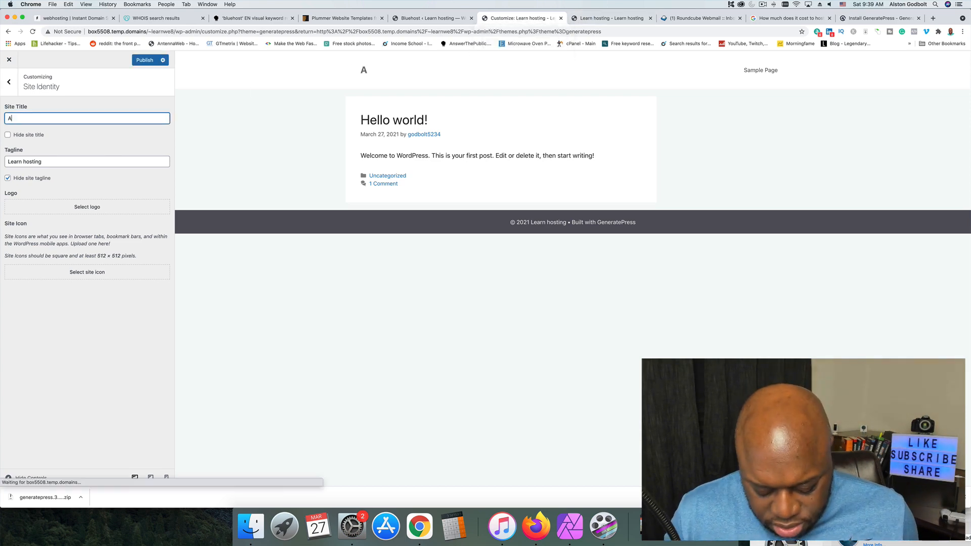
type("lsto")
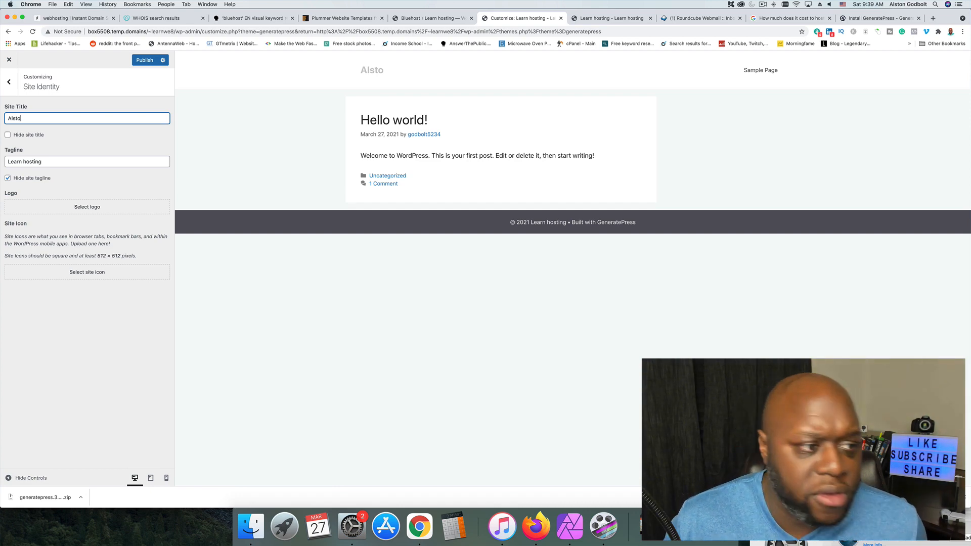
type("n's ")
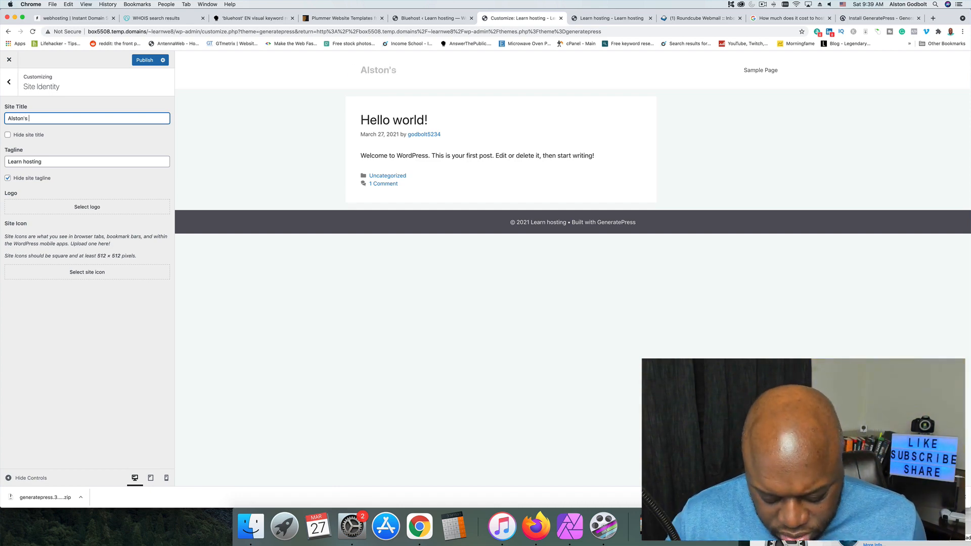
type("worlsd")
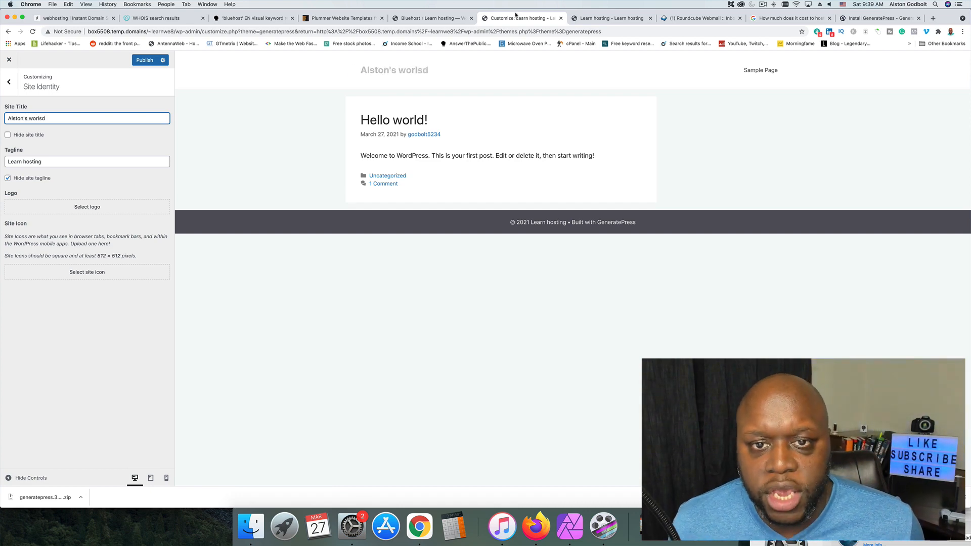
left_click(373, 304)
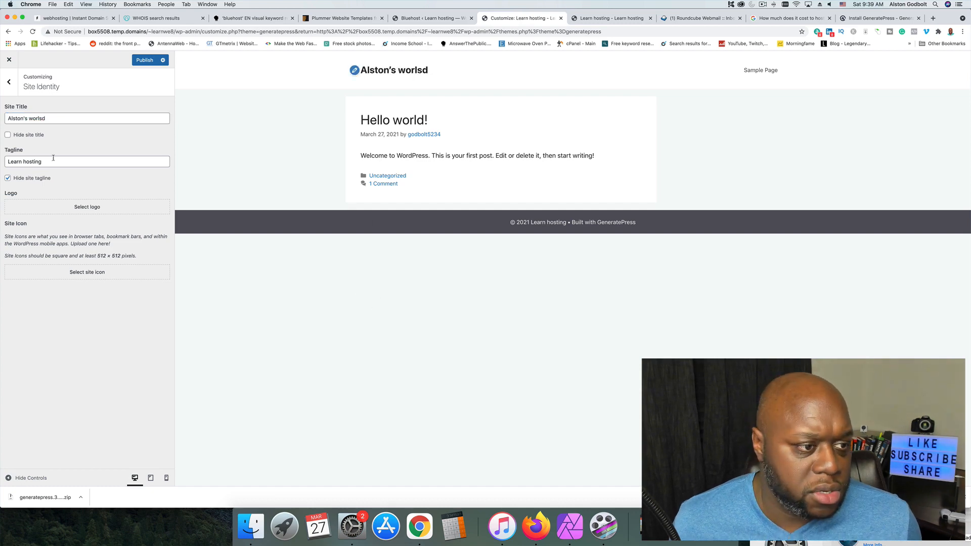
Copy the site title into the Tagline field, replacing the existing tagline, and publish the change.
triple_click(57, 119)
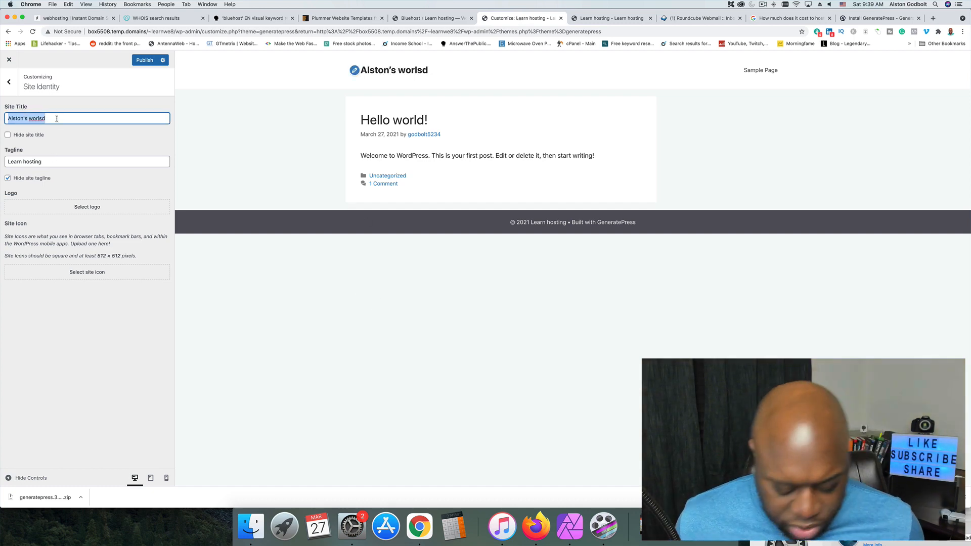
key("super+c")
triple_click(49, 161)
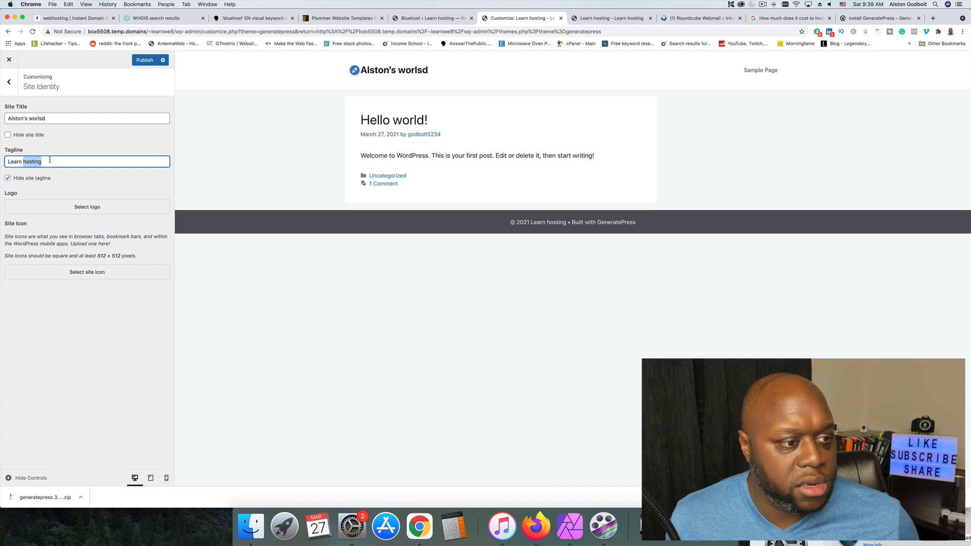
key("super+v")
left_click(243, 306)
left_click(146, 60)
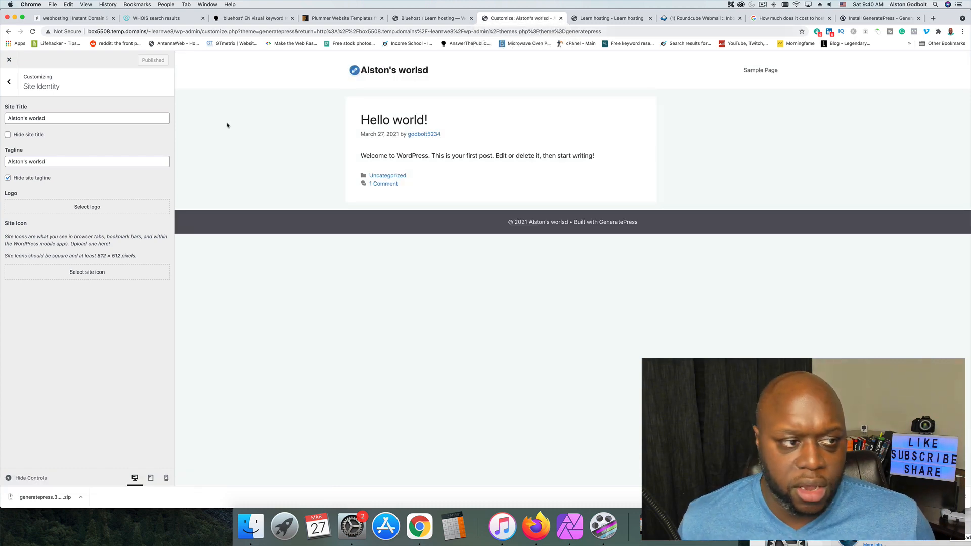
Widen the theme's layout container and set its content layout to One Container, keeping the container alignment as Text.
left_click(9, 82)
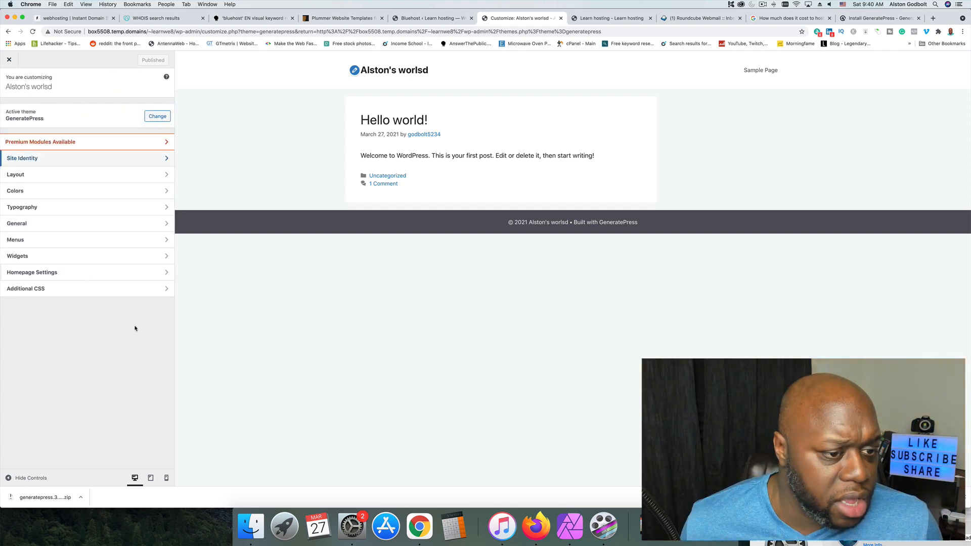
left_click(113, 176)
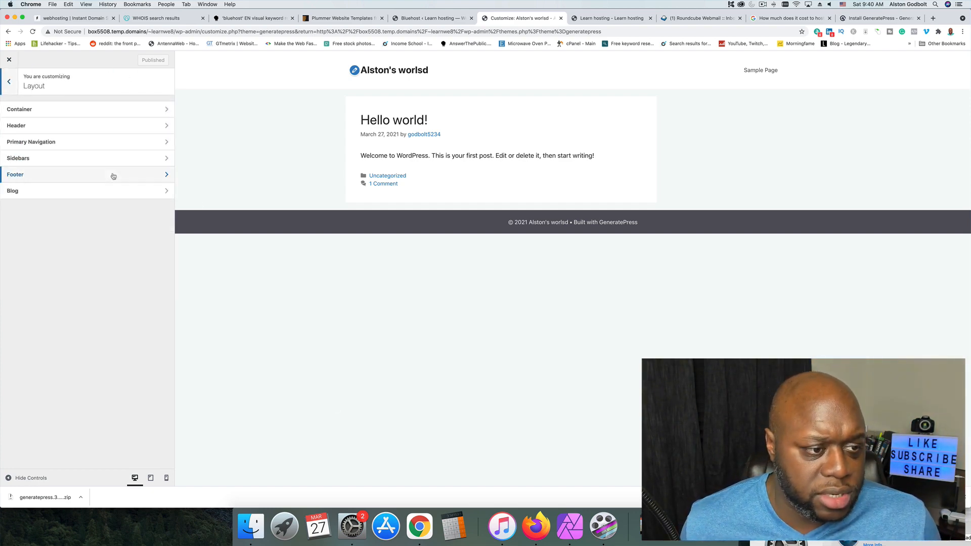
left_click(111, 114)
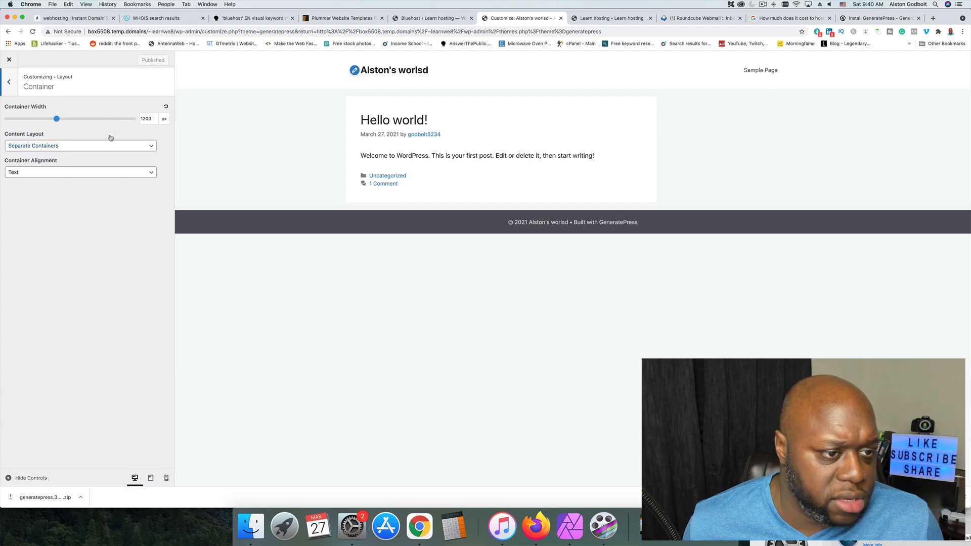
mouse_move(57, 119)
left_mouse_down()
mouse_move(134, 121)
mouse_move(35, 120)
mouse_move(124, 120)
mouse_move(65, 119)
left_mouse_up()
left_click(79, 149)
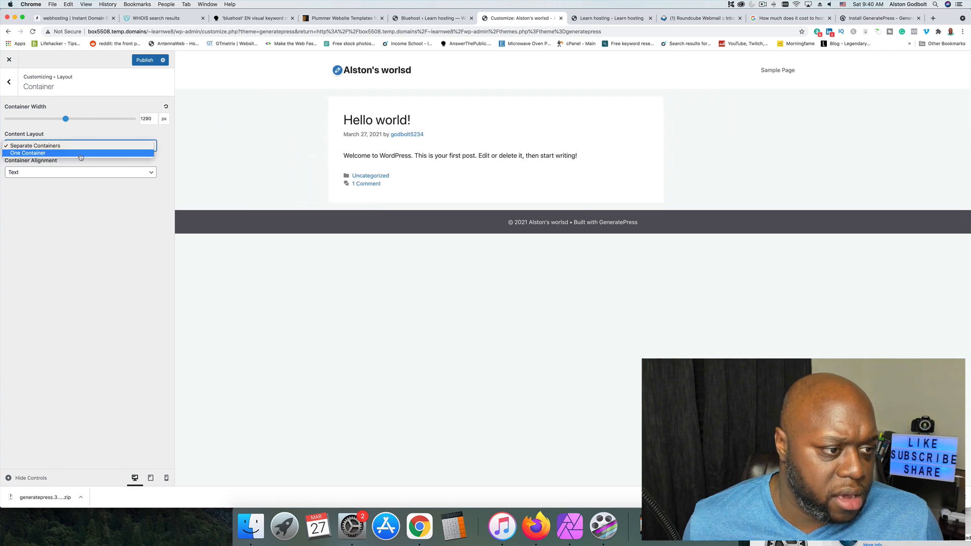
left_click(80, 153)
left_click(89, 172)
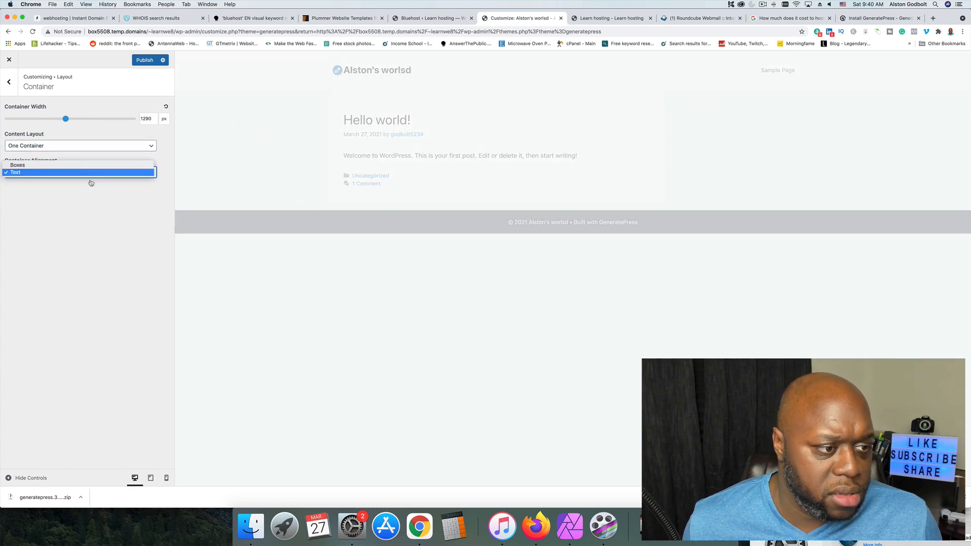
left_click(99, 226)
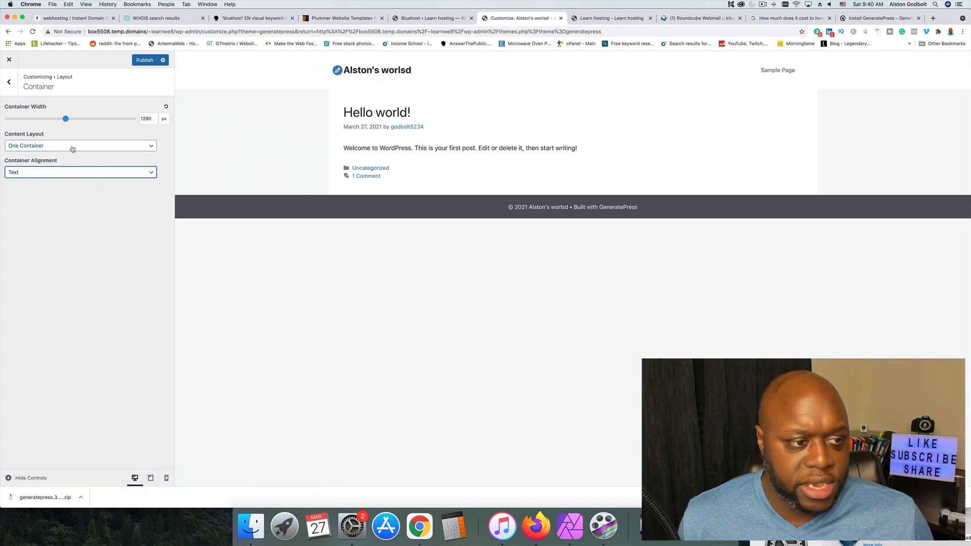
left_click_drag(65, 118, 94, 127)
left_click(10, 82)
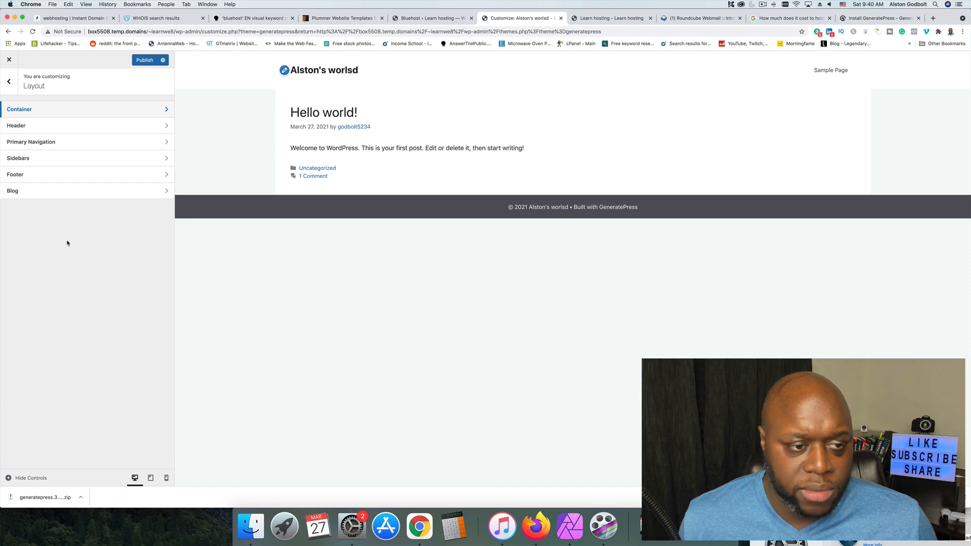
Set the primary navigation's location to Below Header and leave its navigation width at Full.
left_click(77, 145)
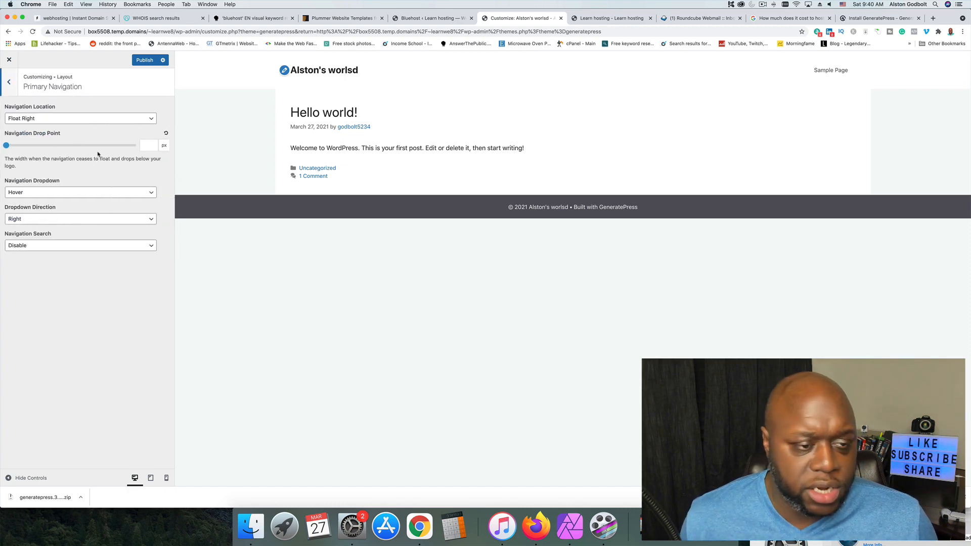
left_click(129, 120)
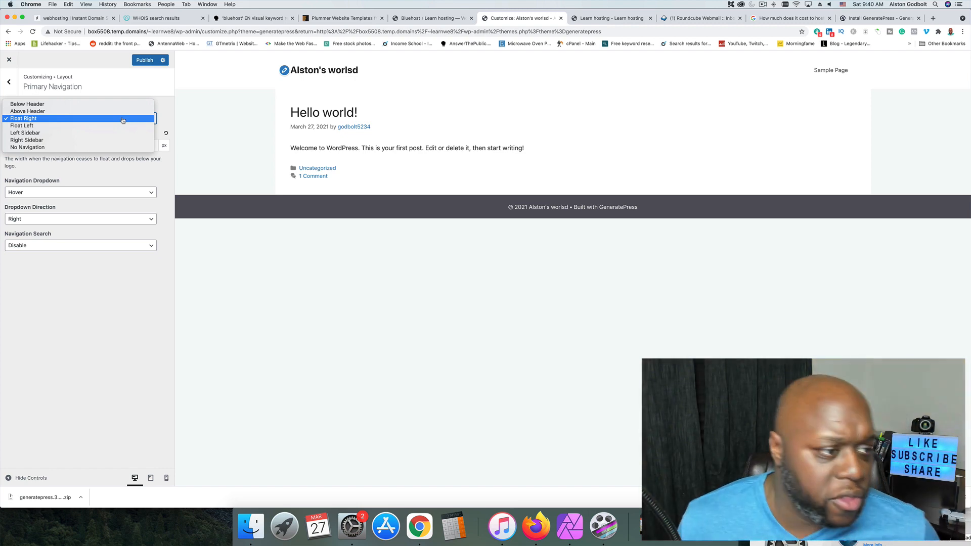
left_click(127, 105)
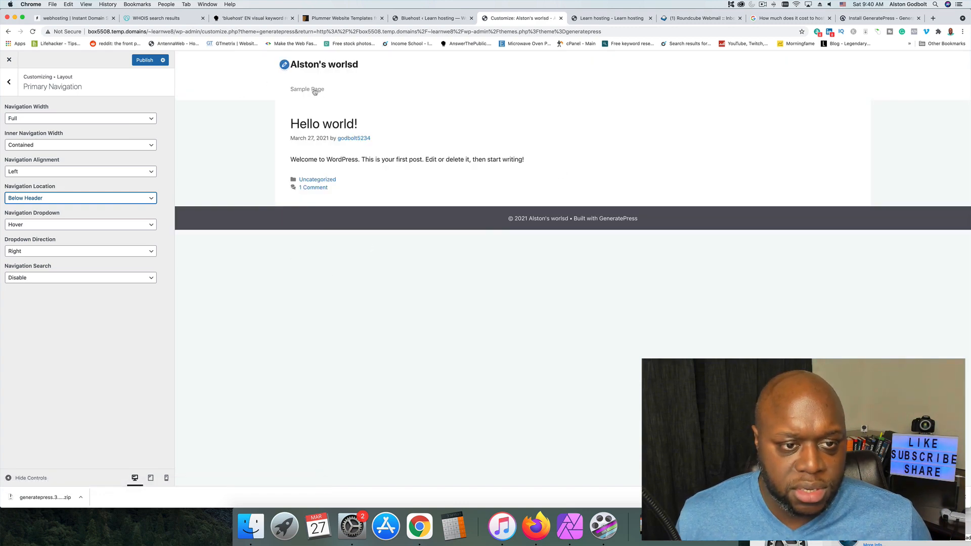
left_click(152, 122)
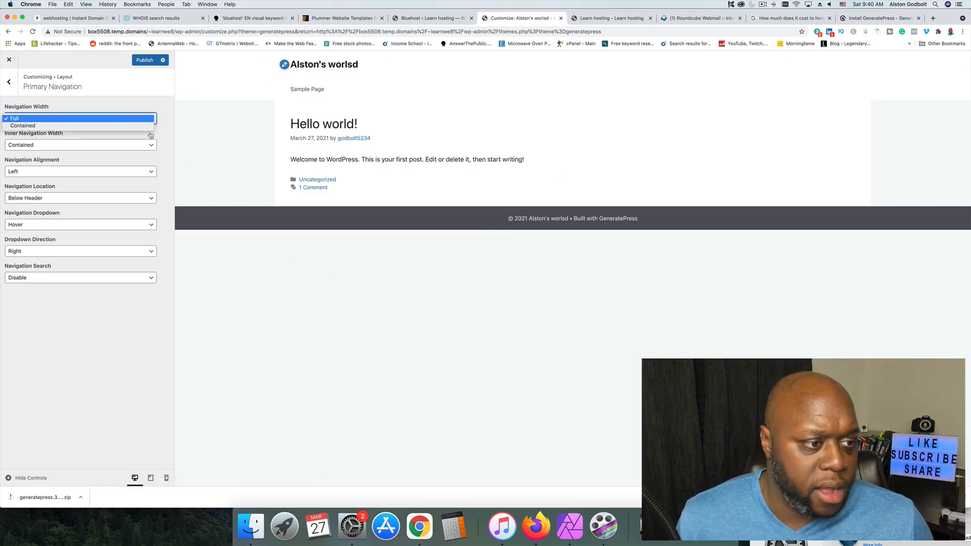
left_click(174, 267)
left_click(11, 88)
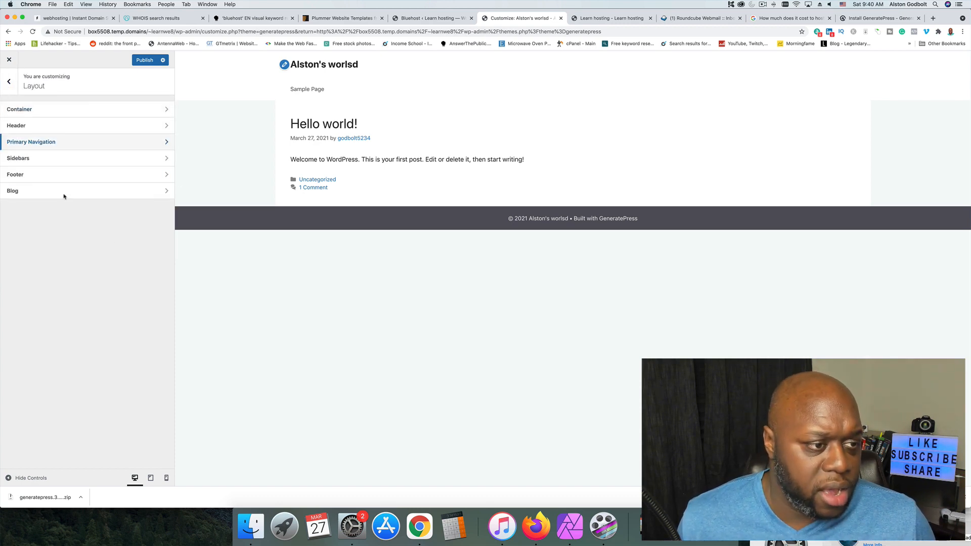
Review the sidebar layout options, then set the footer width to Contained and publish the layout changes.
left_click(64, 159)
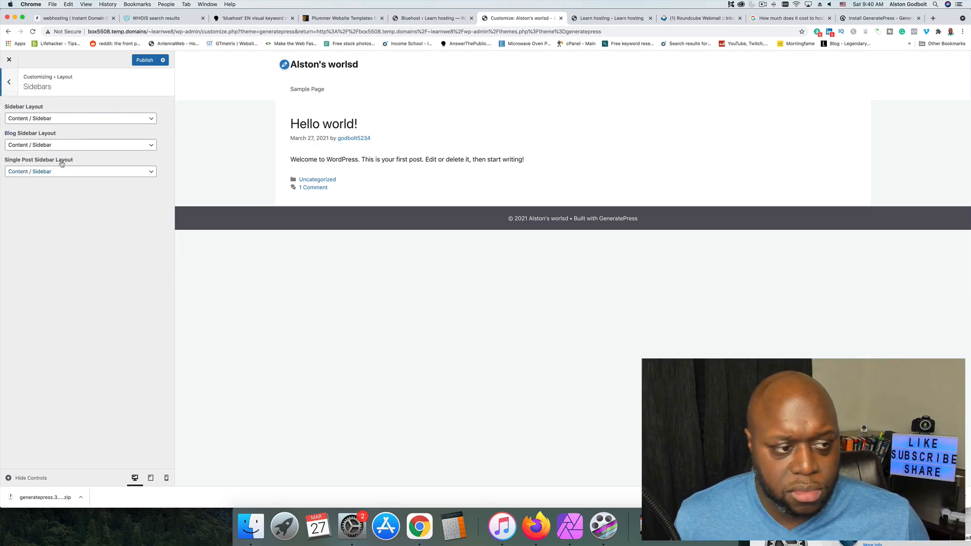
left_click(9, 82)
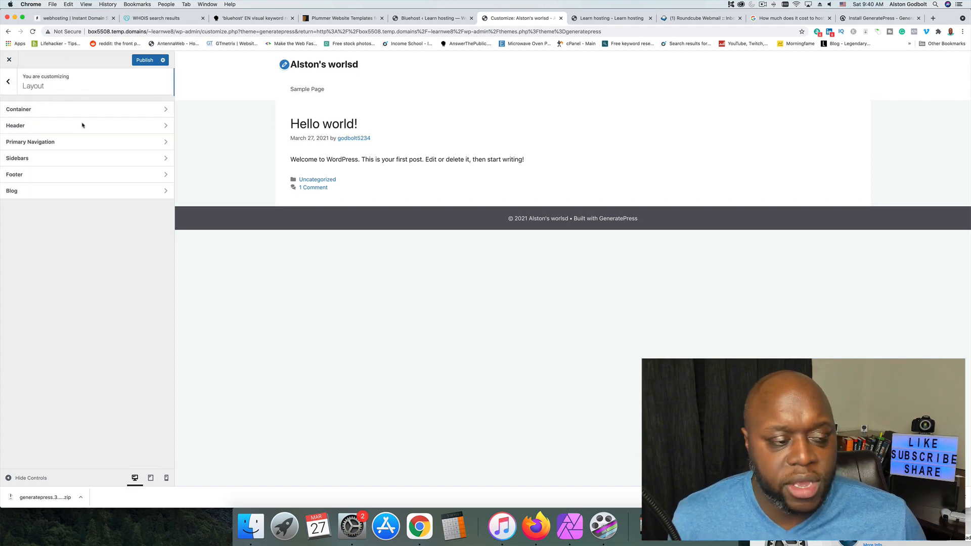
left_click(85, 174)
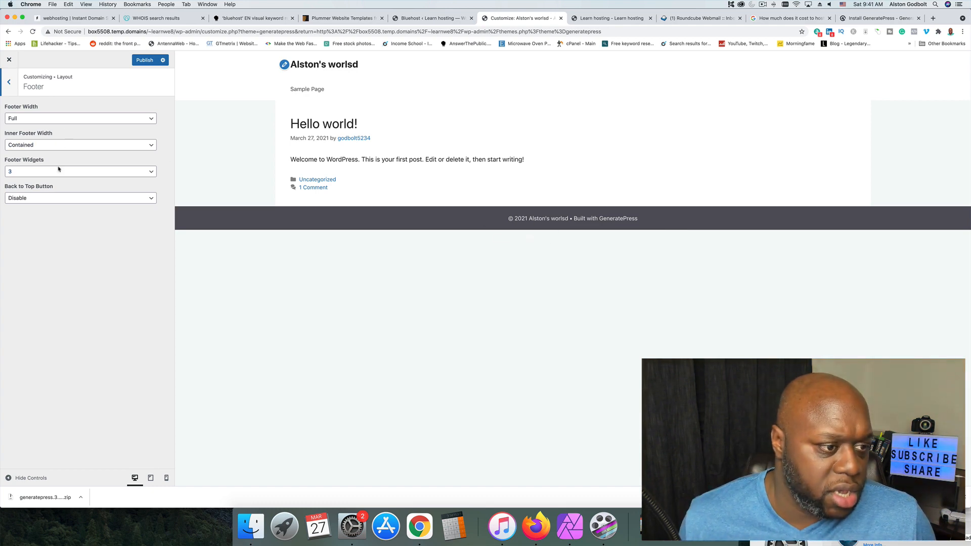
left_click(73, 120)
left_click(60, 126)
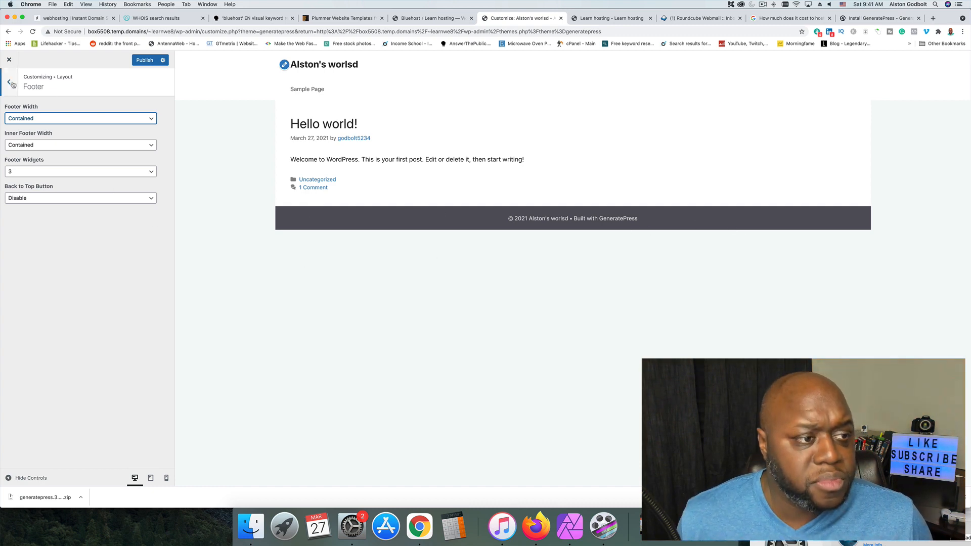
left_click(144, 60)
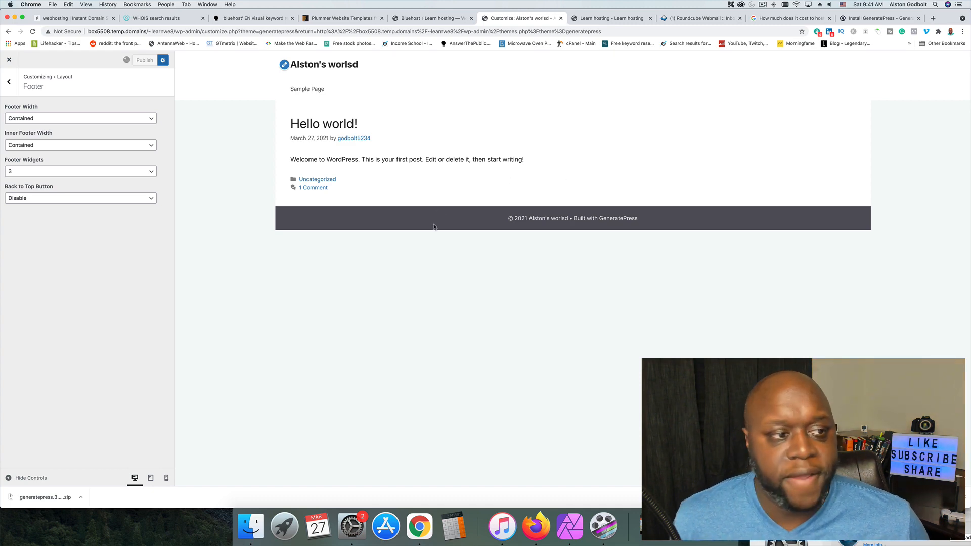
left_click(8, 82)
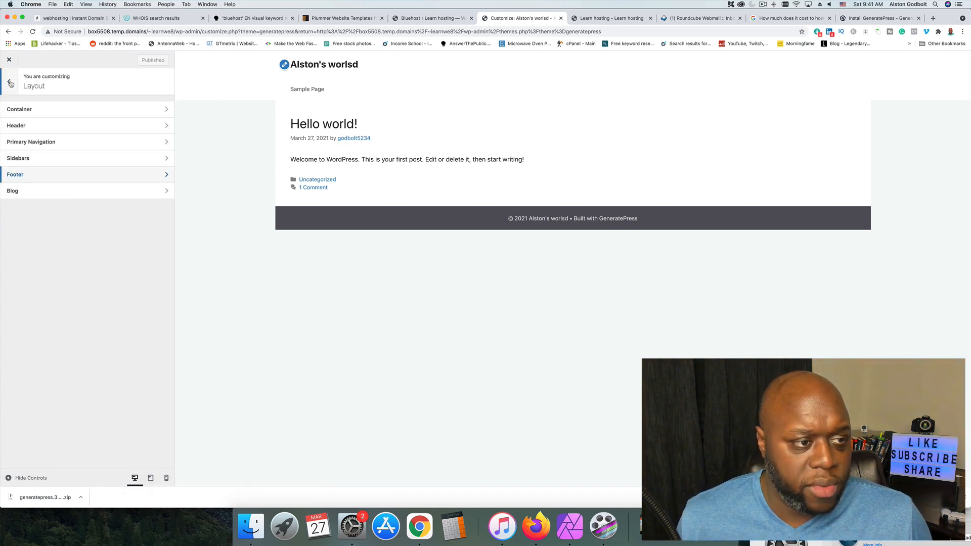
Set the blog content type to Full Content and publish the change.
left_click(101, 192)
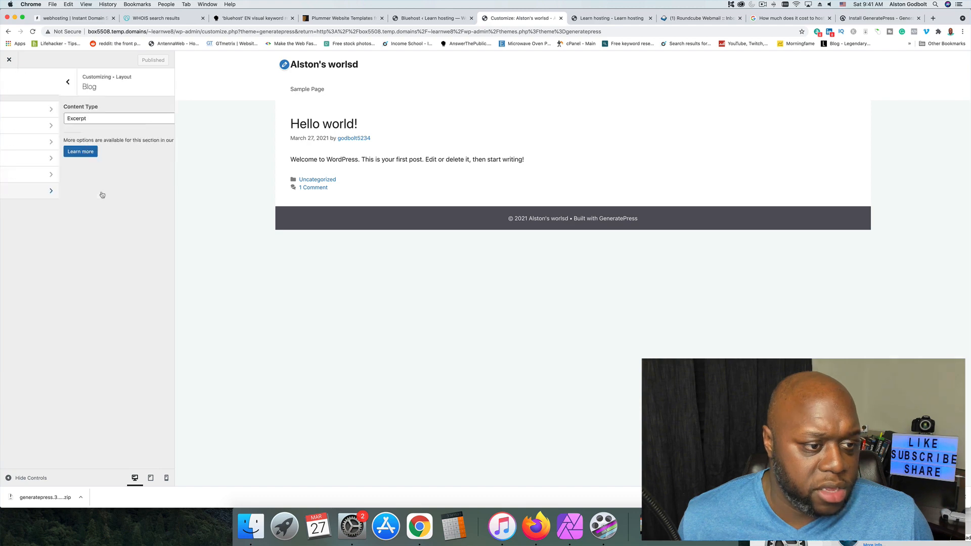
left_click(44, 117)
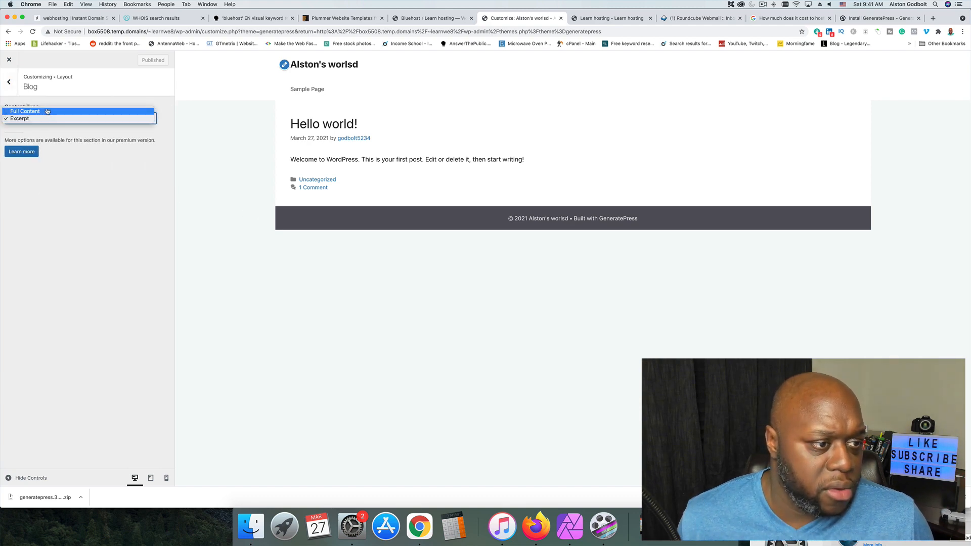
left_click(44, 123)
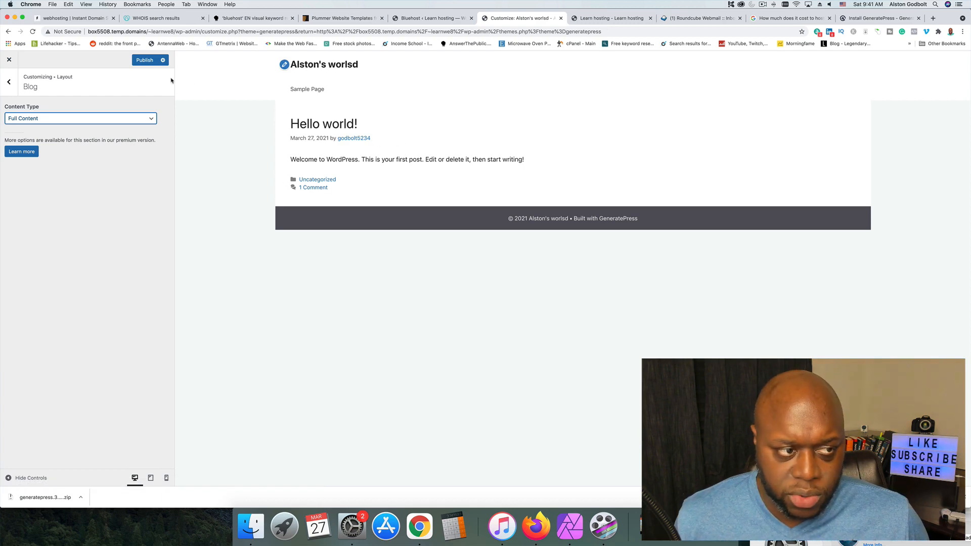
left_click(144, 60)
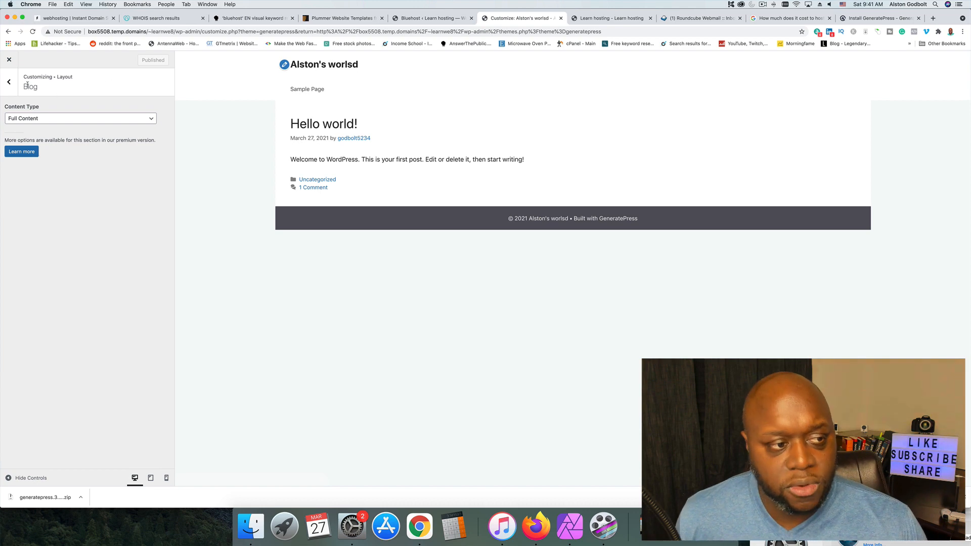
left_click(9, 82)
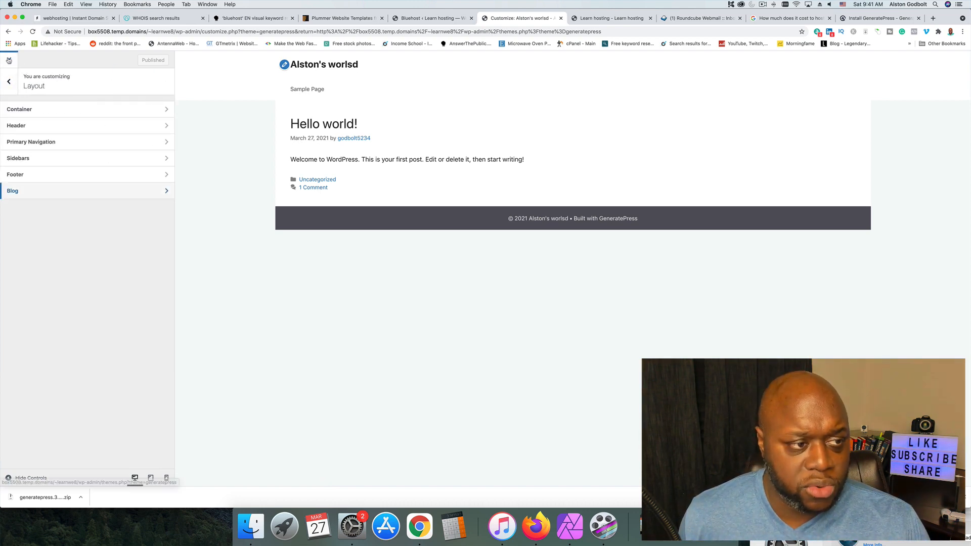
Leave the customizer and open the GeneratePress theme's widget settings.
left_click(9, 60)
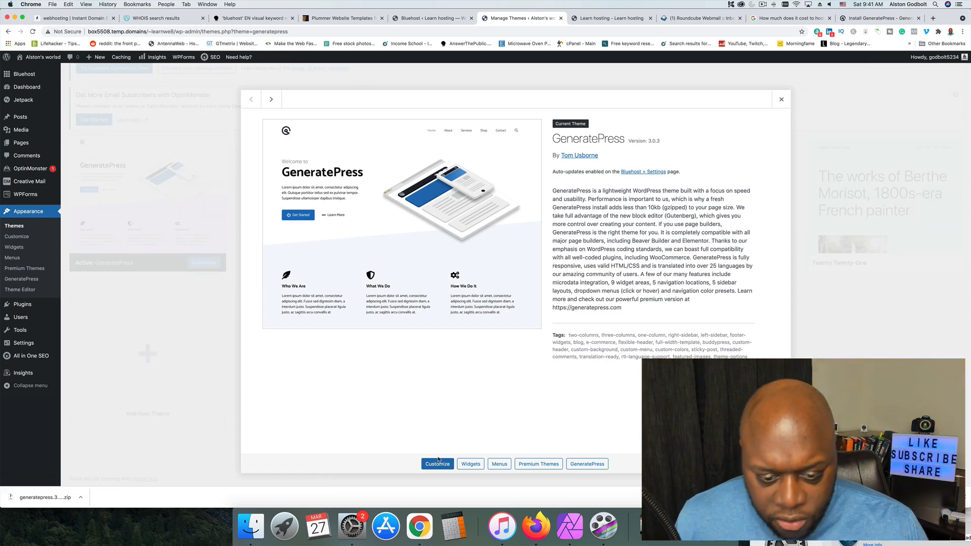
left_click(471, 465)
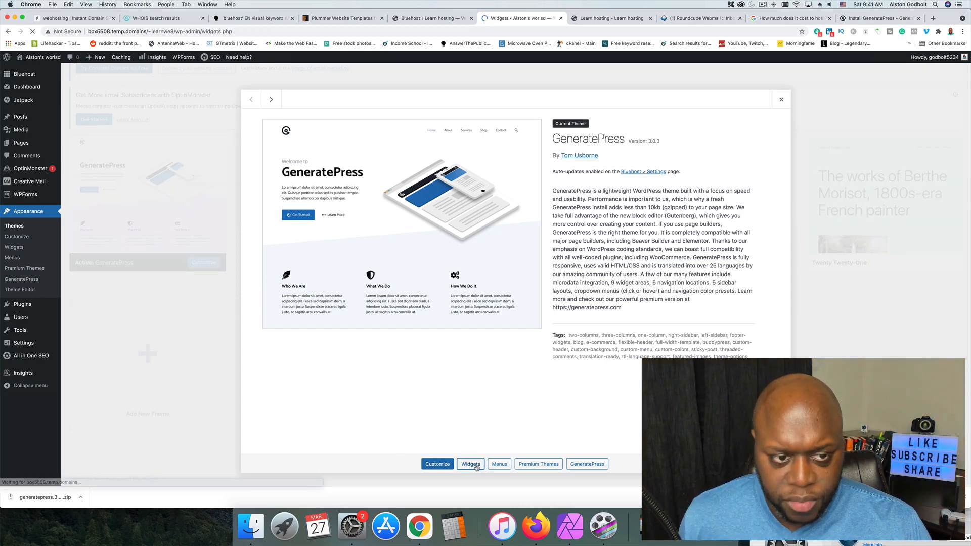
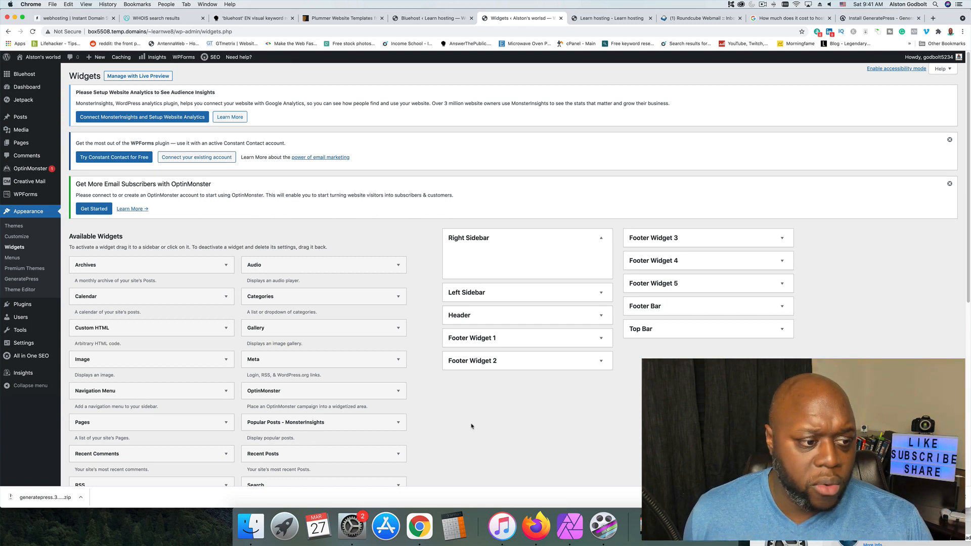
scroll(471, 427, "down", 2)
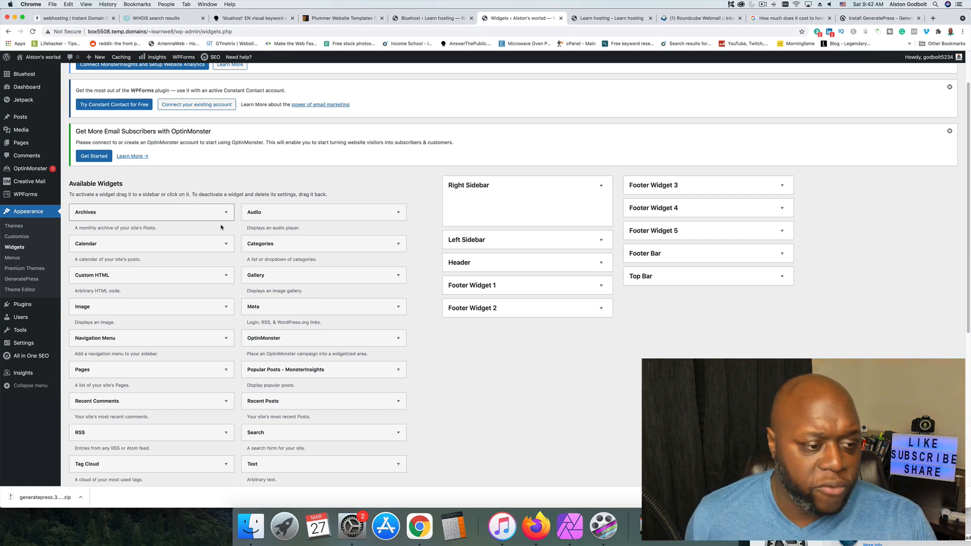
left_click(225, 244)
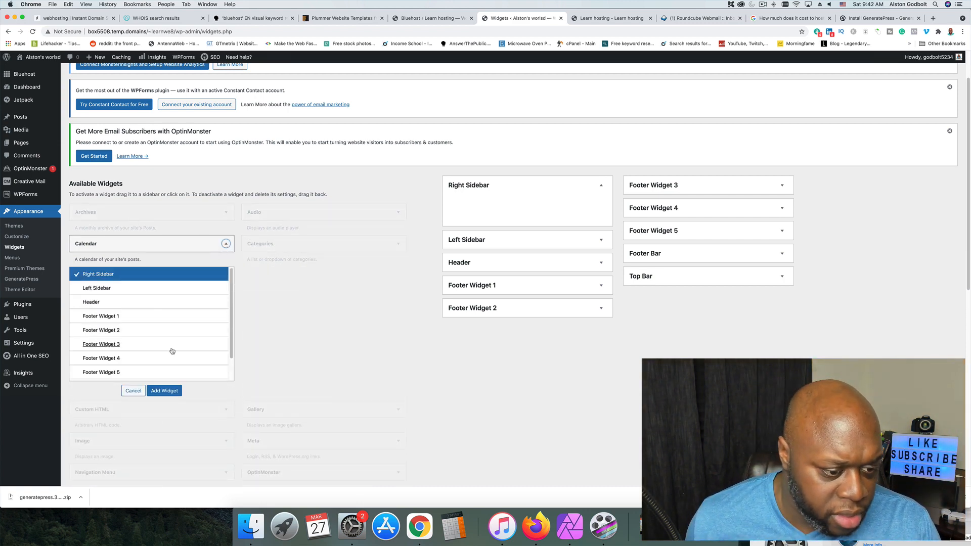
left_click(133, 391)
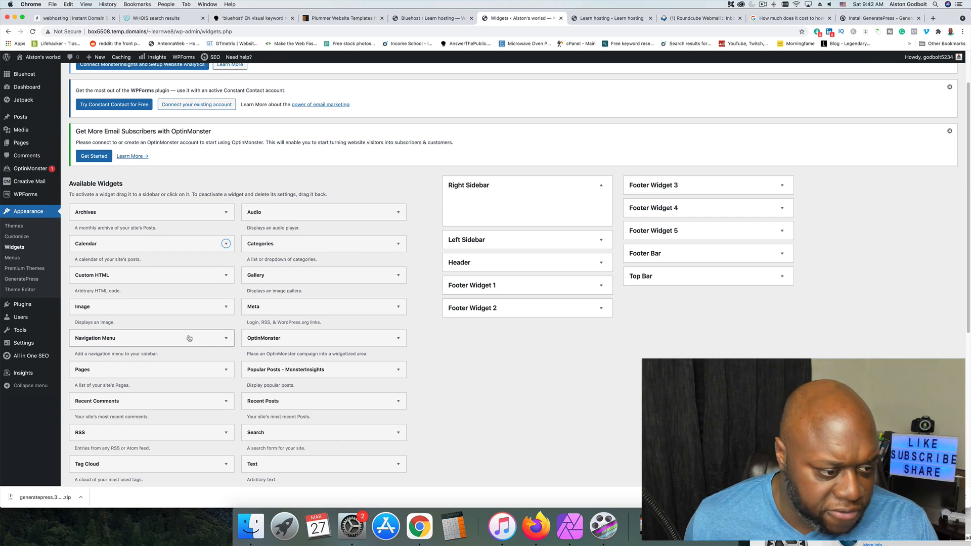
Add an Image widget to the Left Sidebar area and move it into the Right Sidebar area.
left_click(210, 307)
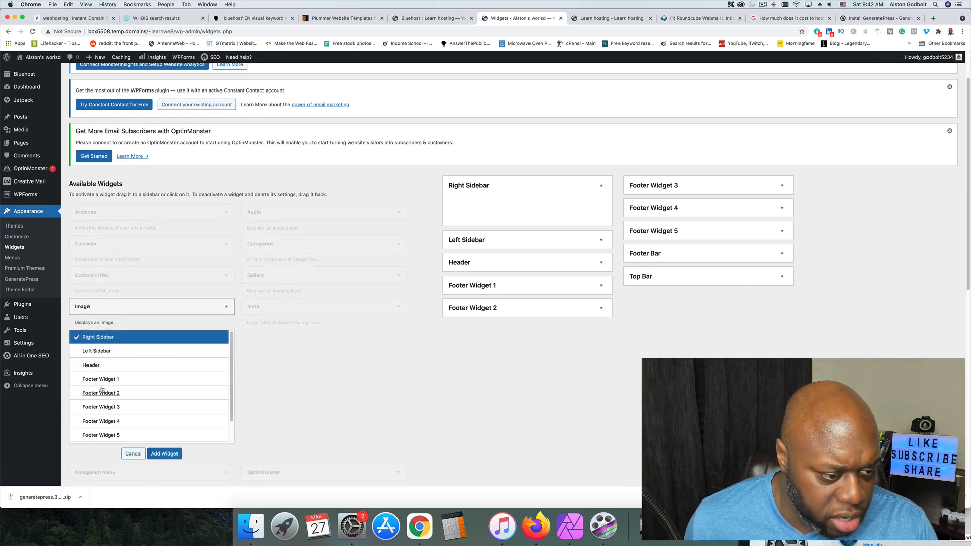
left_click(100, 354)
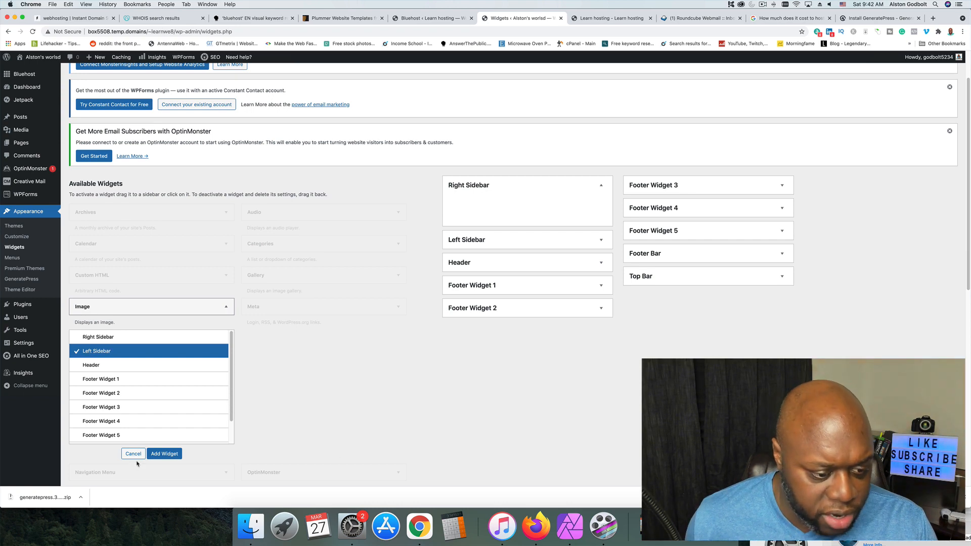
left_click(164, 454)
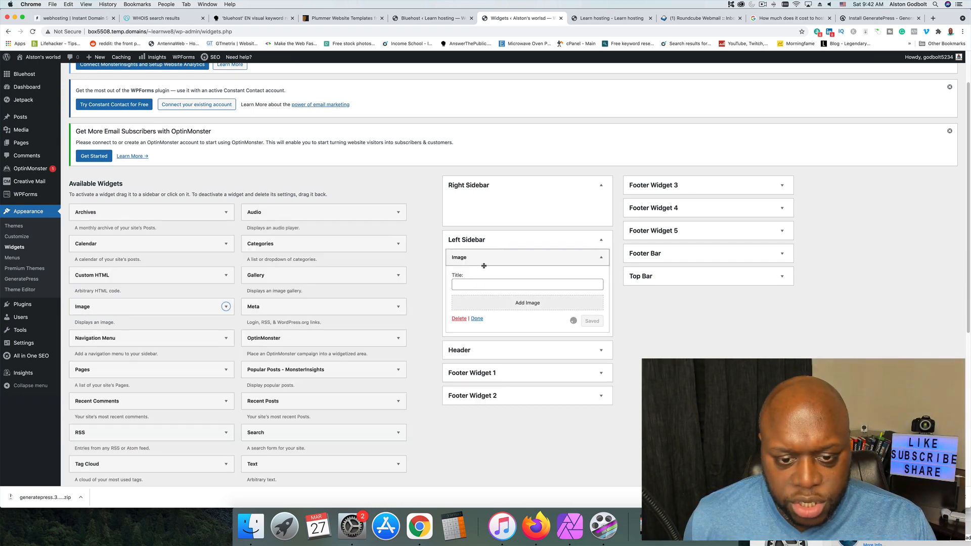
left_click_drag(484, 266, 499, 204)
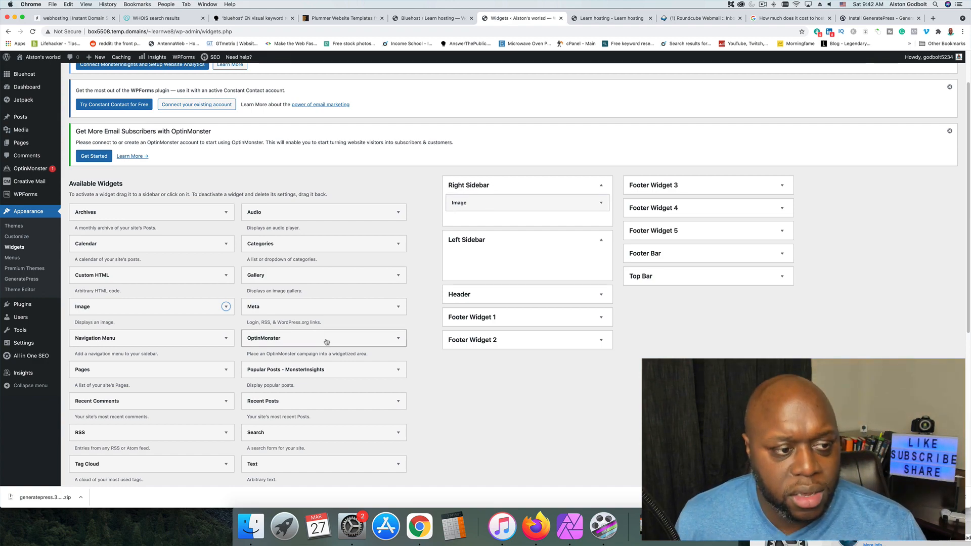
Add a WPForms widget to the Header widget area.
scroll(475, 420, "down", 5)
scroll(493, 430, "up", 5)
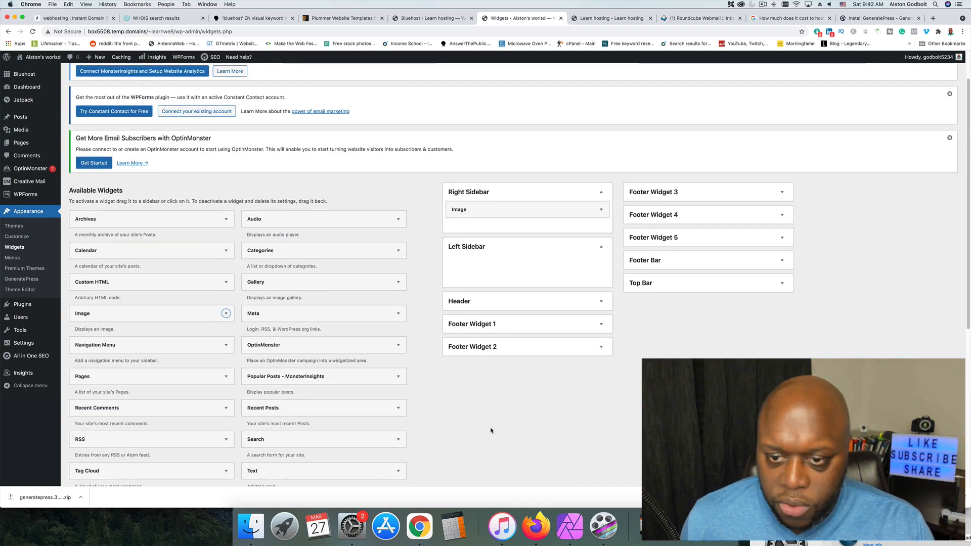
scroll(491, 424, "down", 10)
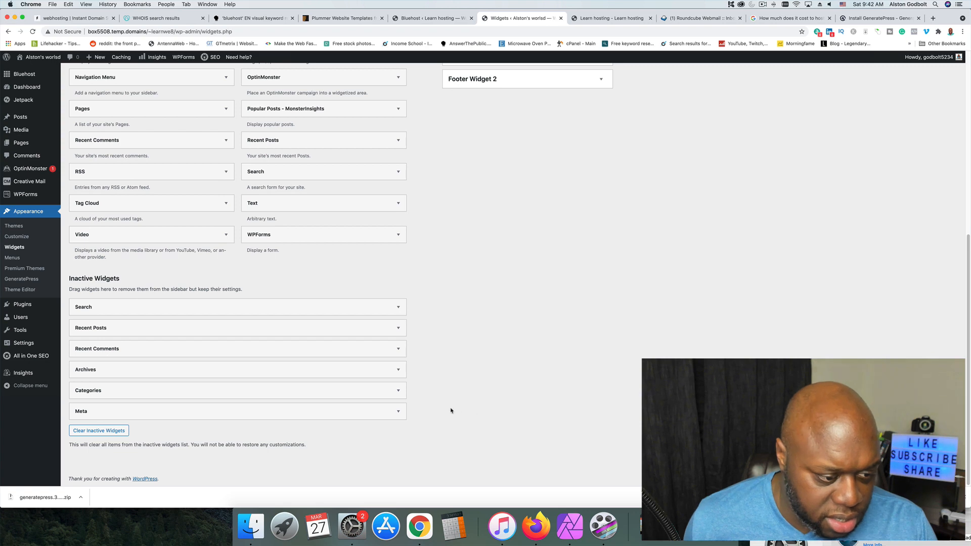
scroll(362, 384, "up", 3)
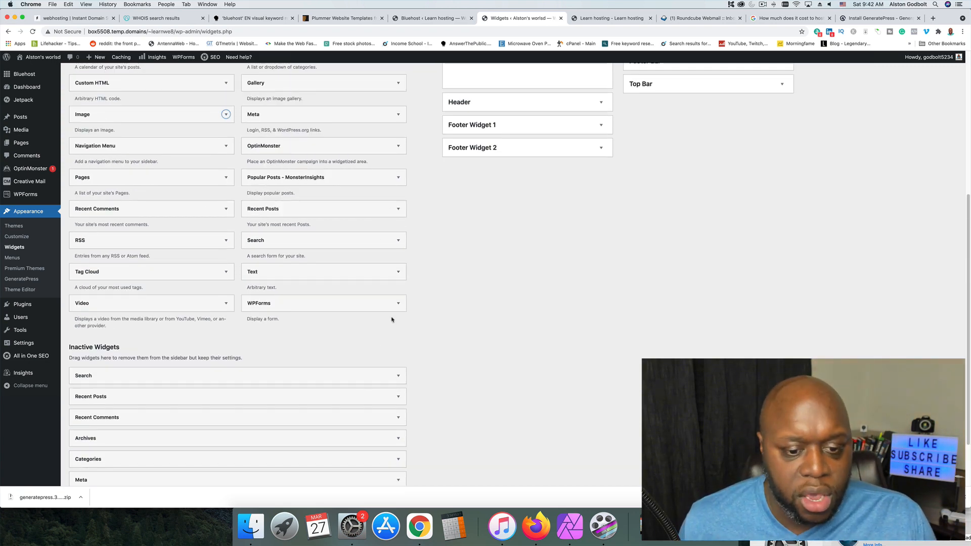
left_click(397, 303)
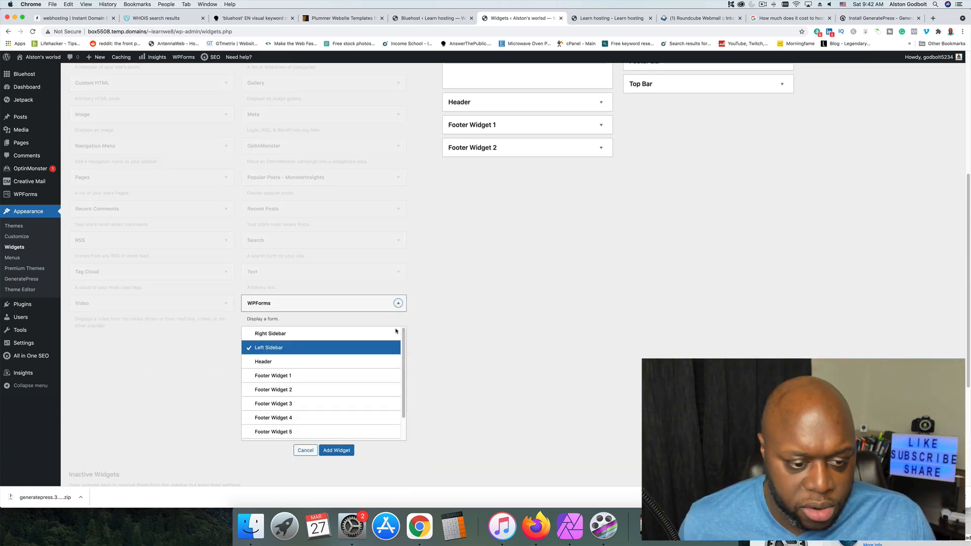
left_click(263, 362)
left_click(344, 452)
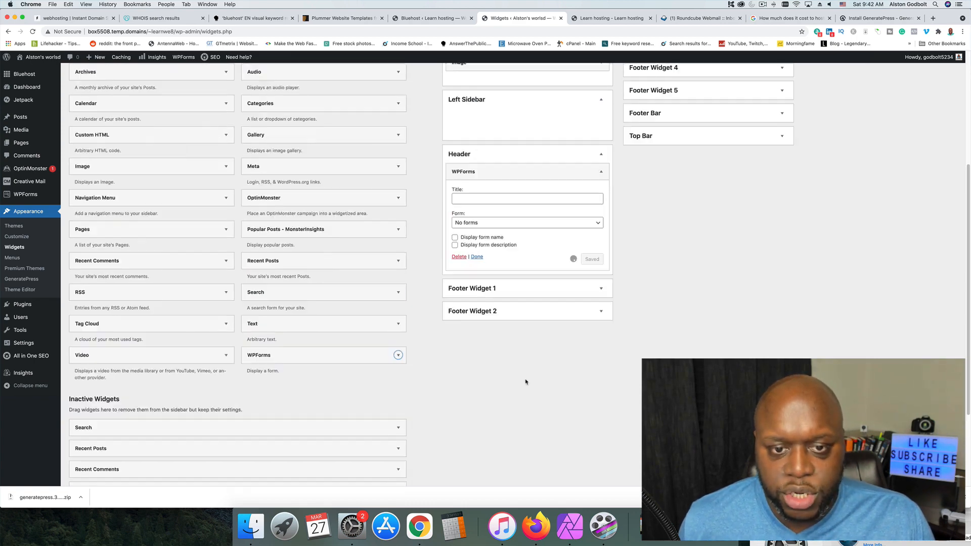
Title the header's WPForms widget "Form", leave its form selection at No forms, and save it.
left_click(500, 327)
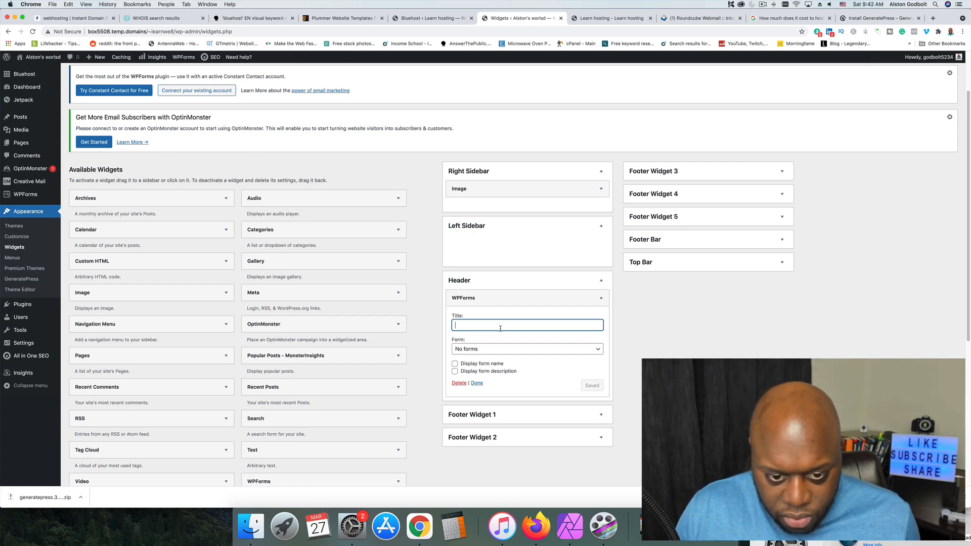
type("Form")
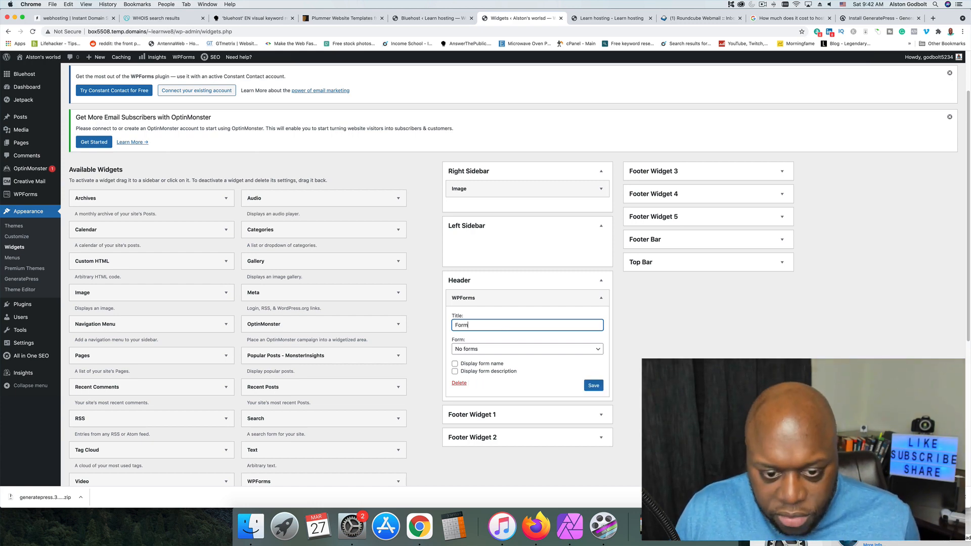
left_click(508, 352)
left_click(642, 365)
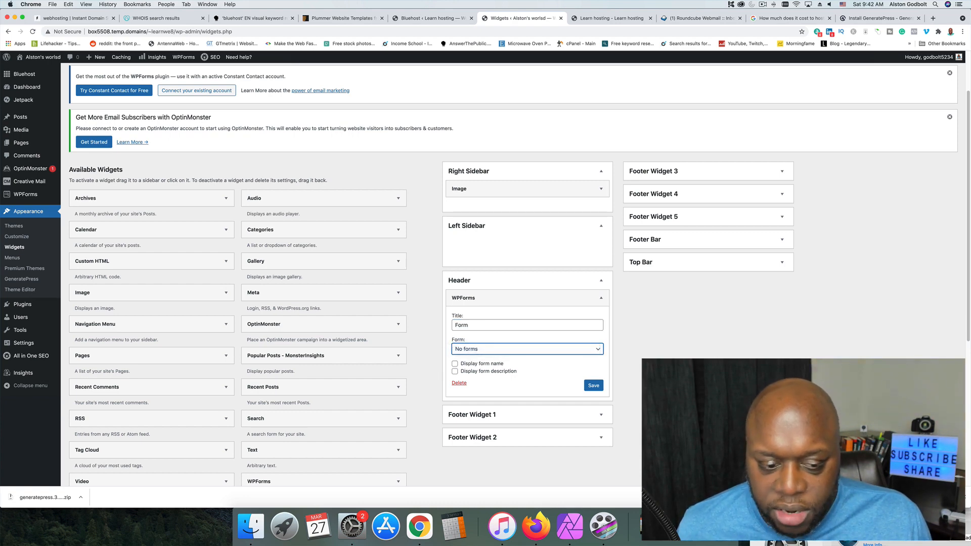
left_click(594, 387)
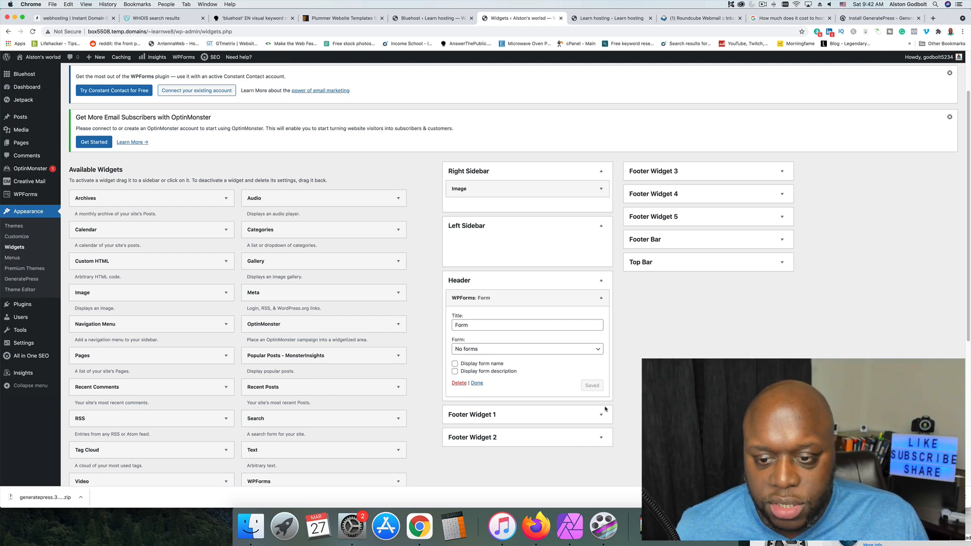
scroll(246, 359, "down", 1)
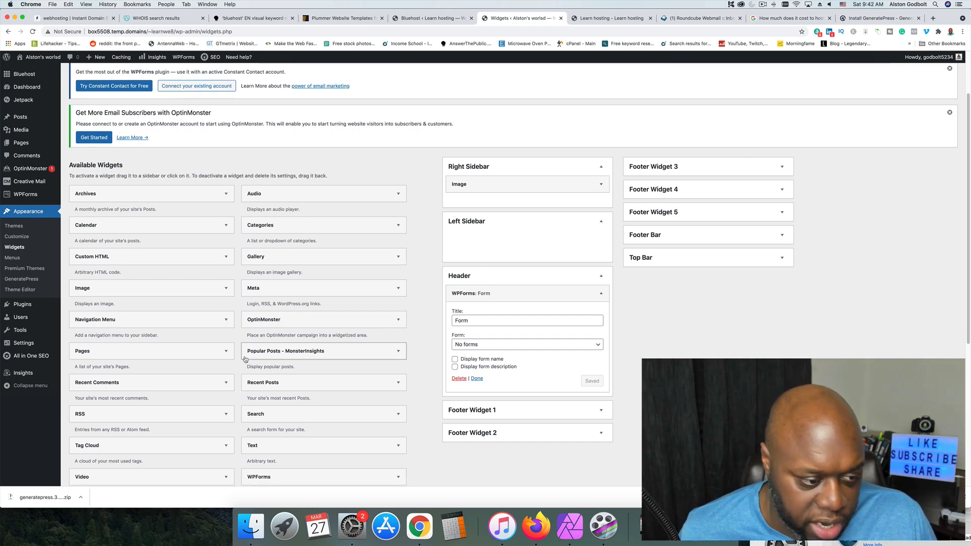
scroll(245, 359, "down", 5)
left_click(214, 295)
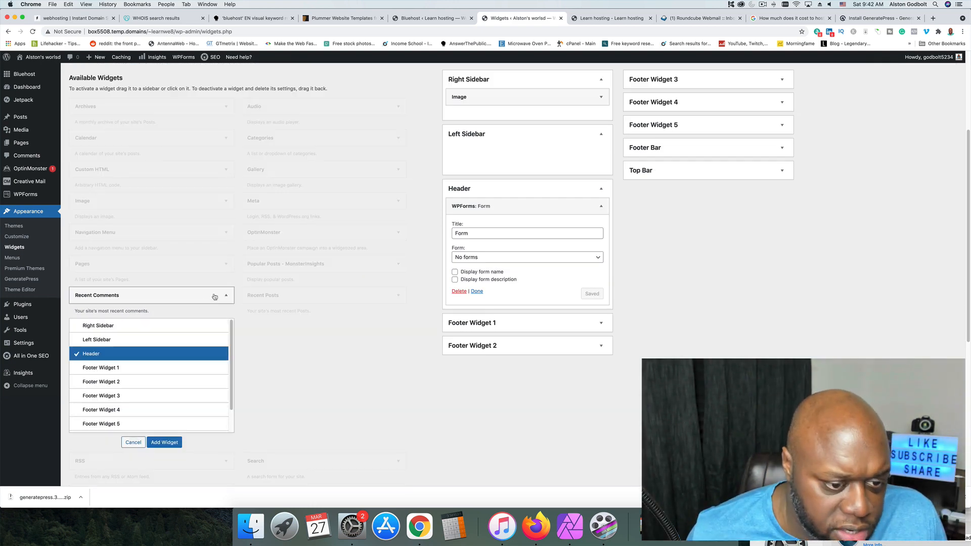
left_click(214, 297)
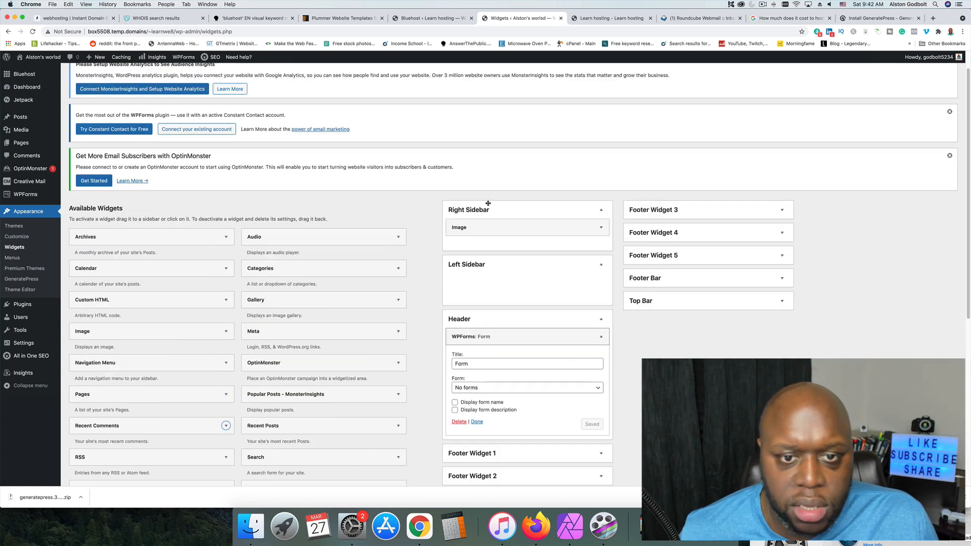
Upload "How To Promote Clickbank Products With Google Ads 2021.jpg" to the Right Sidebar's Image widget and save the widget.
scroll(455, 200, "up", 5)
left_click(498, 227)
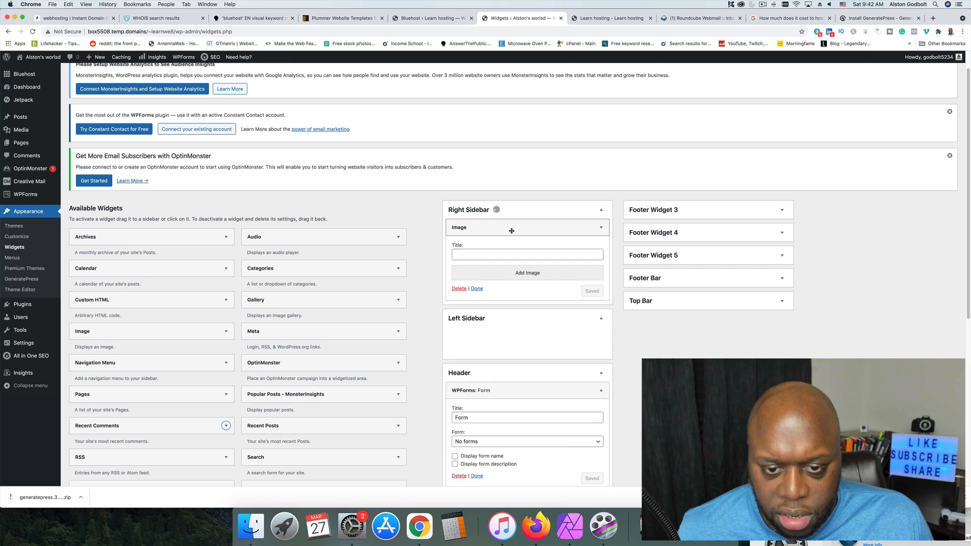
left_click(539, 278)
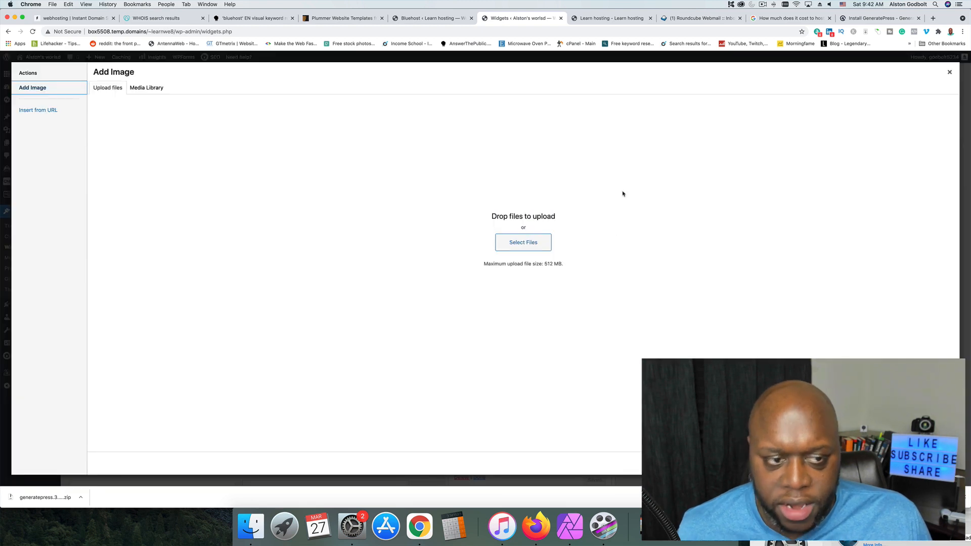
left_click(541, 246)
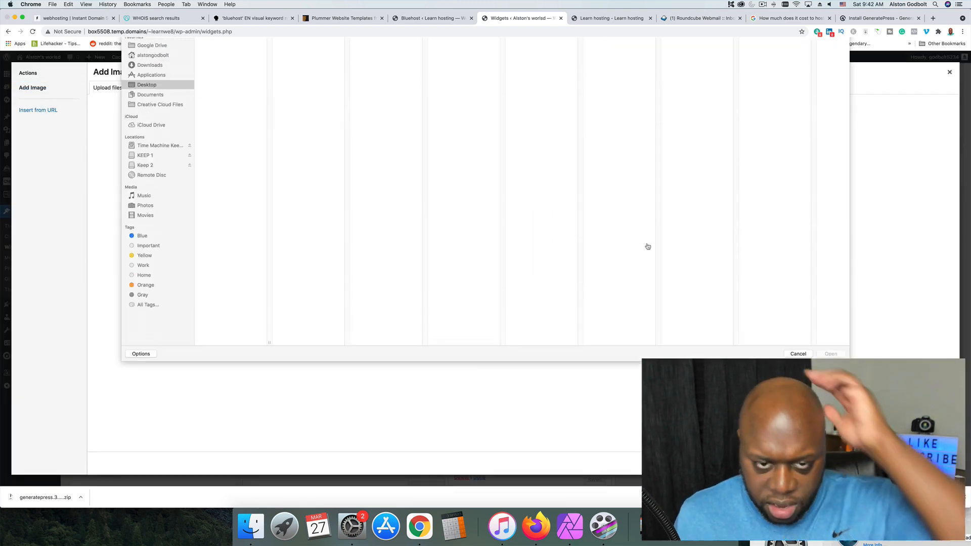
left_click(823, 375)
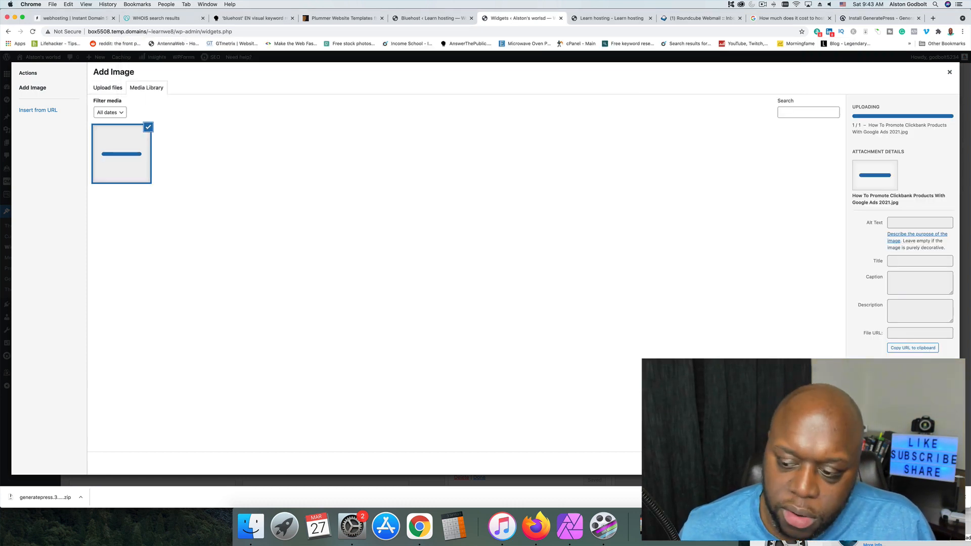
left_click(928, 463)
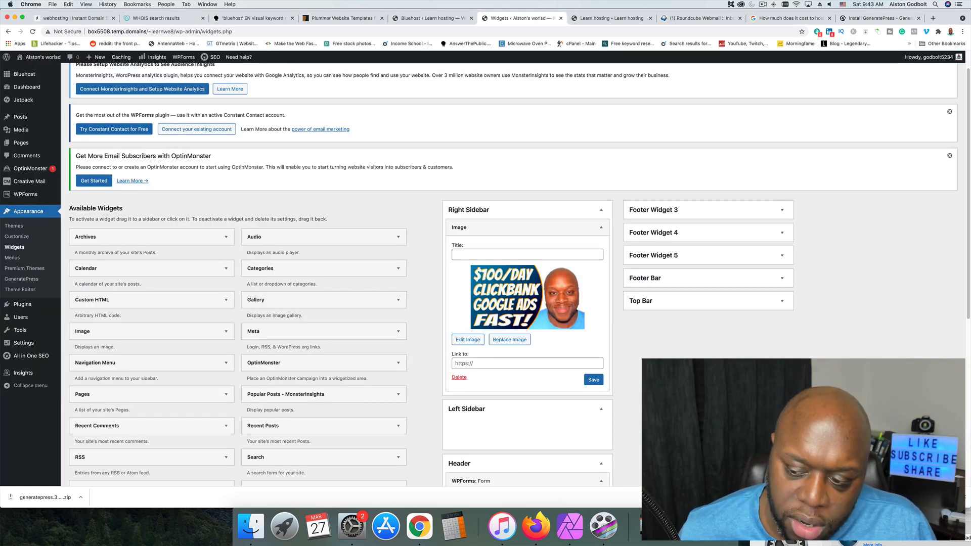
left_click(598, 384)
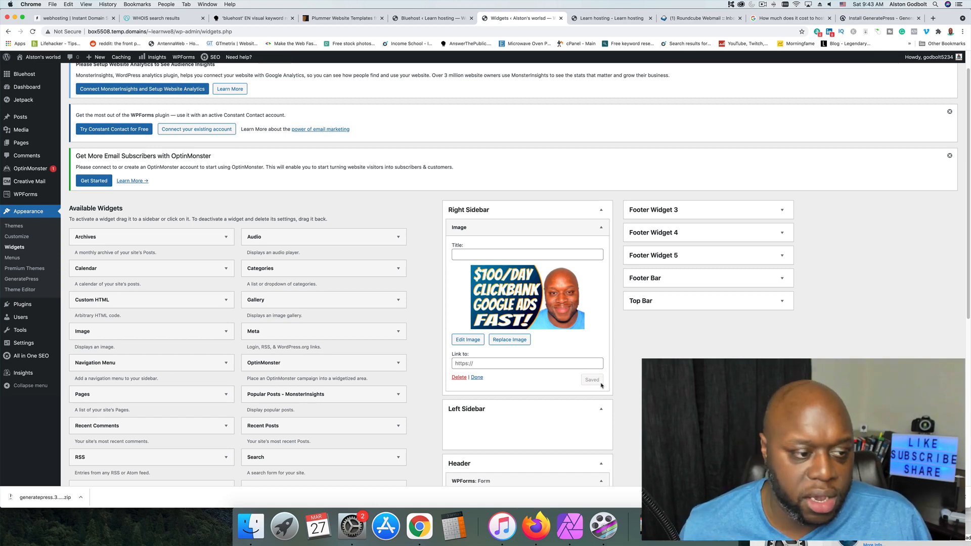
Open the site's posts list, select the phrase "bluehost for dummies" in the AnswerThePublic results, and return to the posts list.
mouse_move(21, 76)
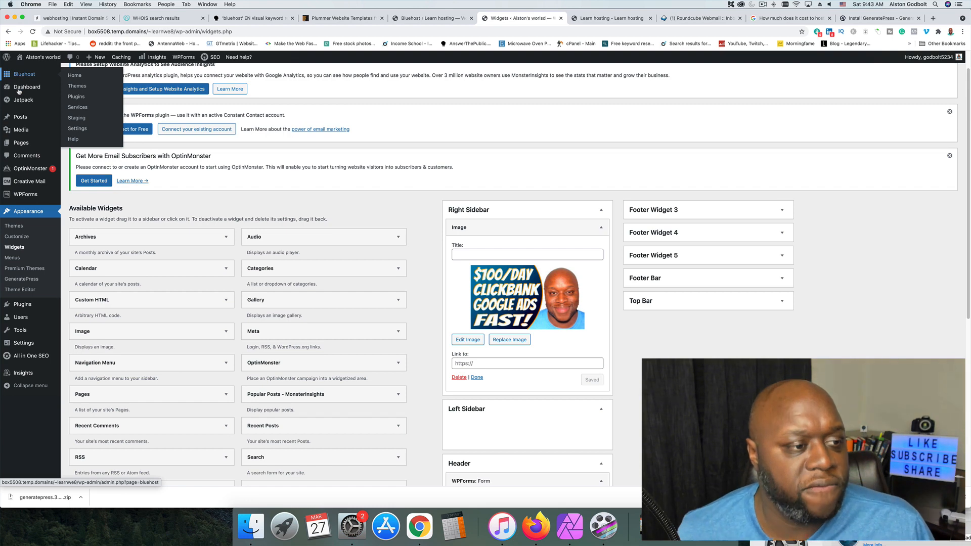
left_click(23, 120)
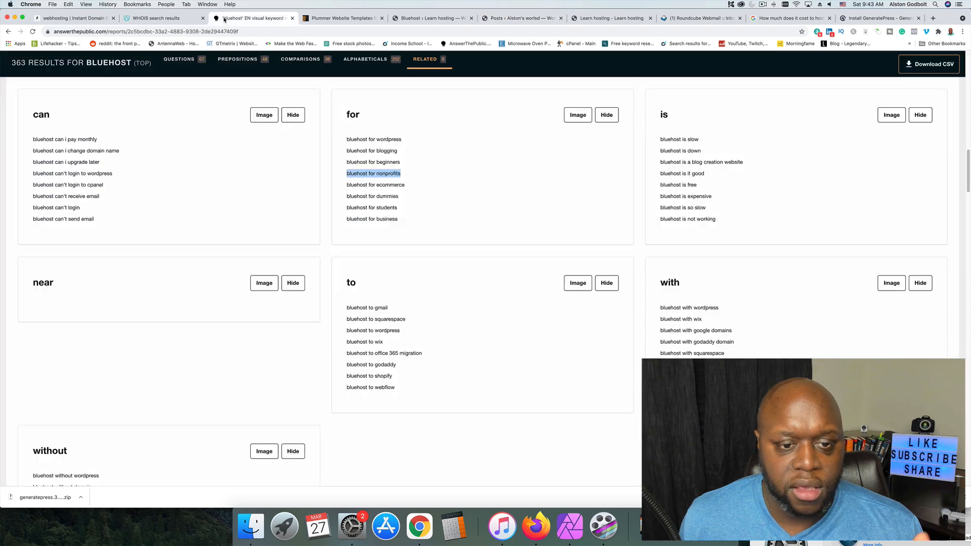
left_click(250, 18)
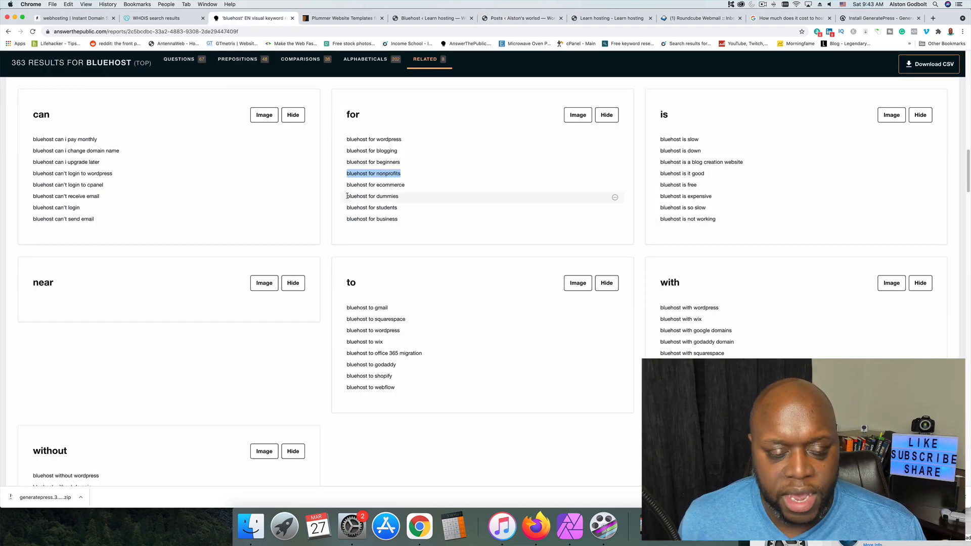
left_click_drag(347, 196, 404, 199)
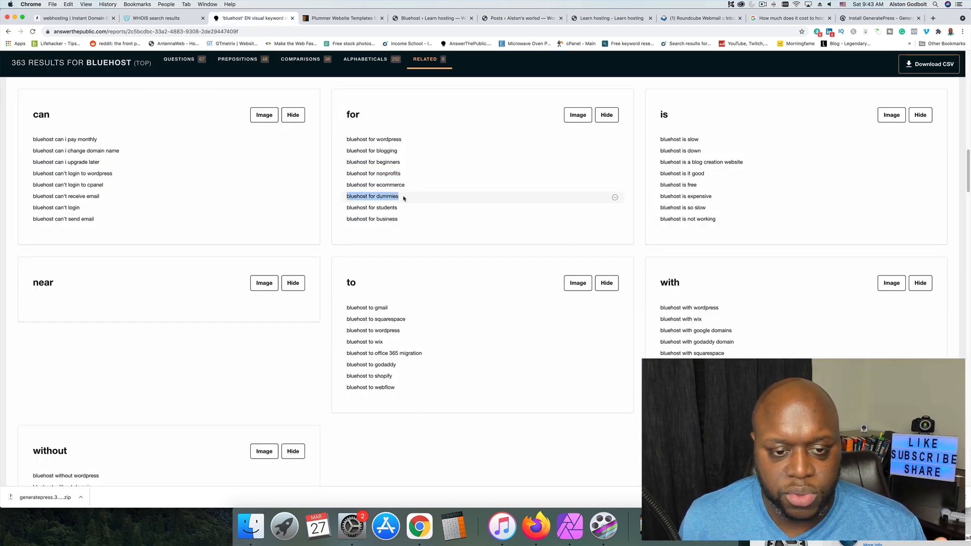
left_click(354, 22)
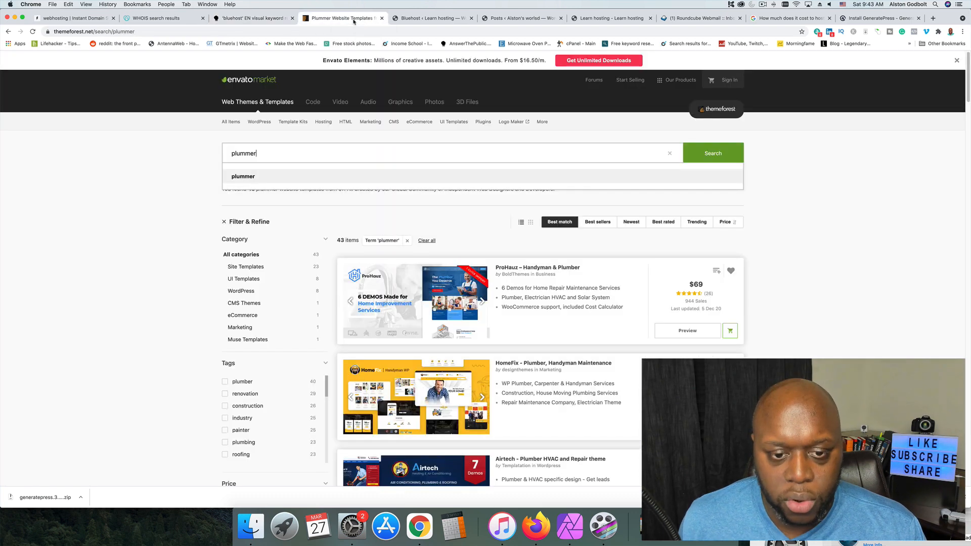
left_click(440, 21)
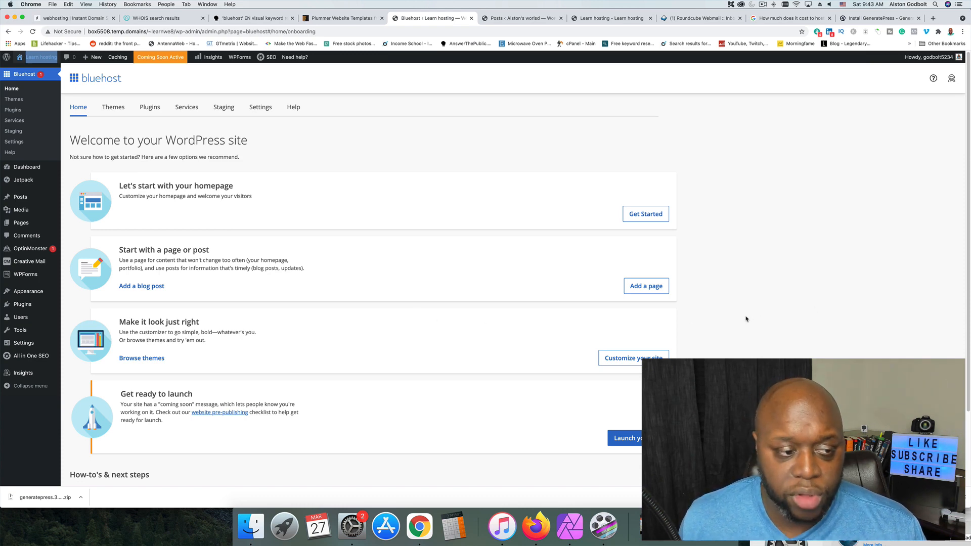
left_click(511, 18)
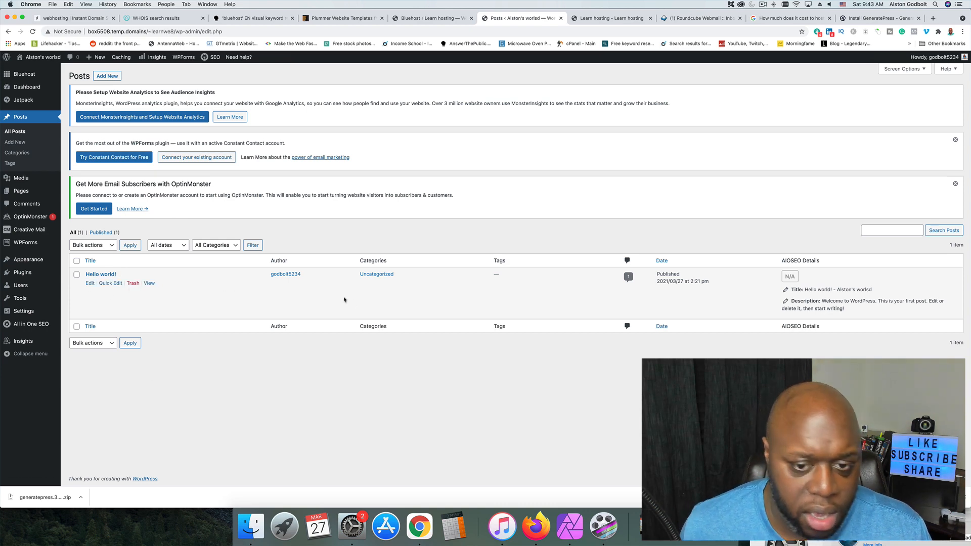
Start a new post and go through the block editor's welcome guide to its end.
left_click(107, 77)
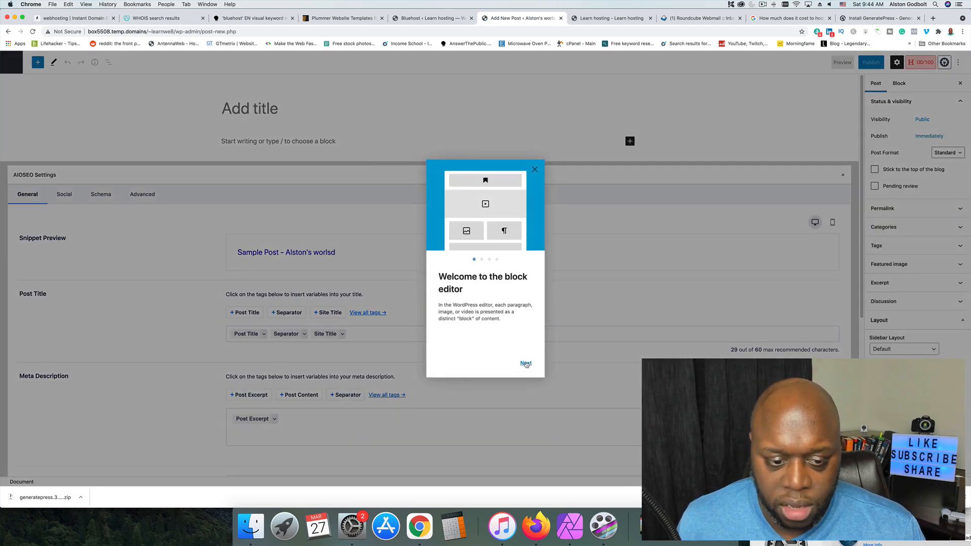
left_click(526, 364)
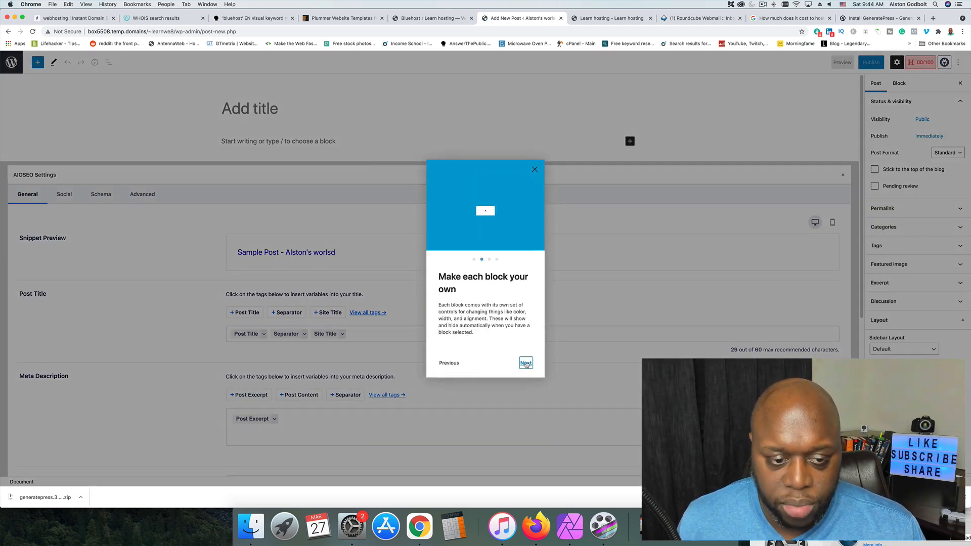
left_click(526, 365)
left_click(526, 365)
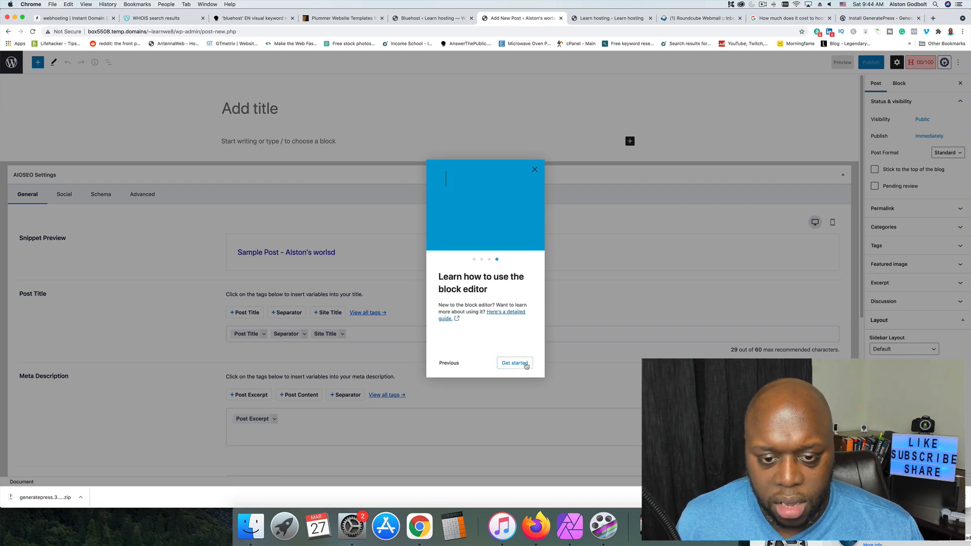
left_click(526, 364)
Title the post "Bluehost For Dummies: The Complete Tutorial".
left_click(309, 108)
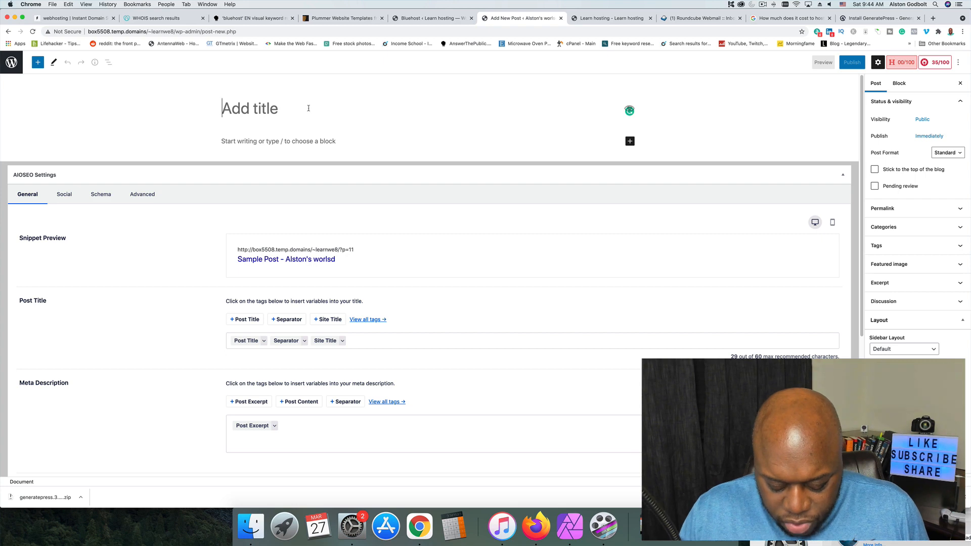
type("Word")
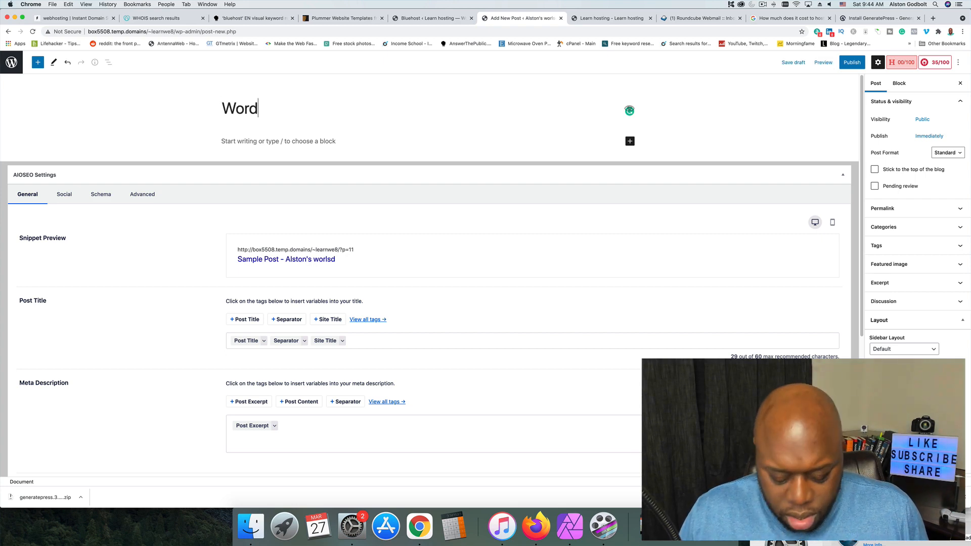
key("BackSpace")
key("BackSpace")
key("BackSpace")
key("BackSpace")
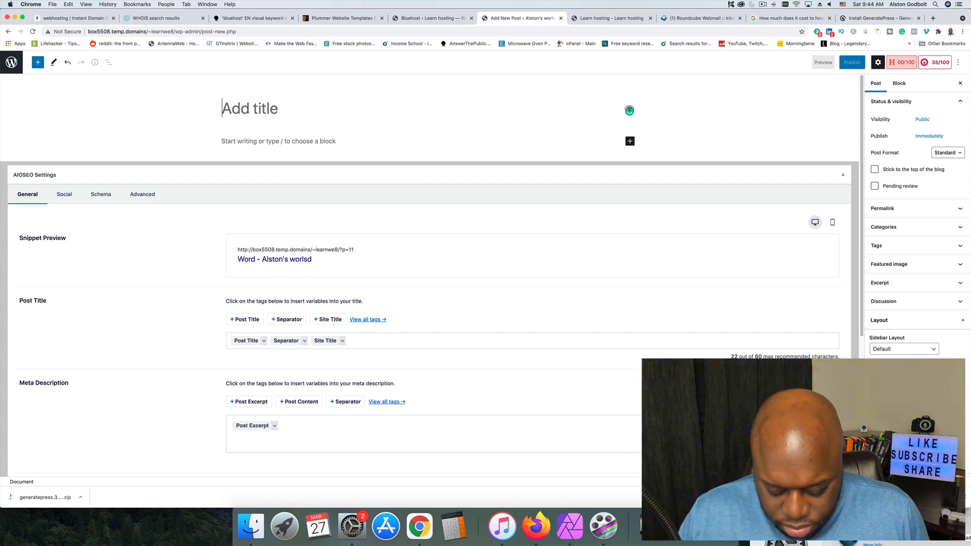
type("Bluehost For")
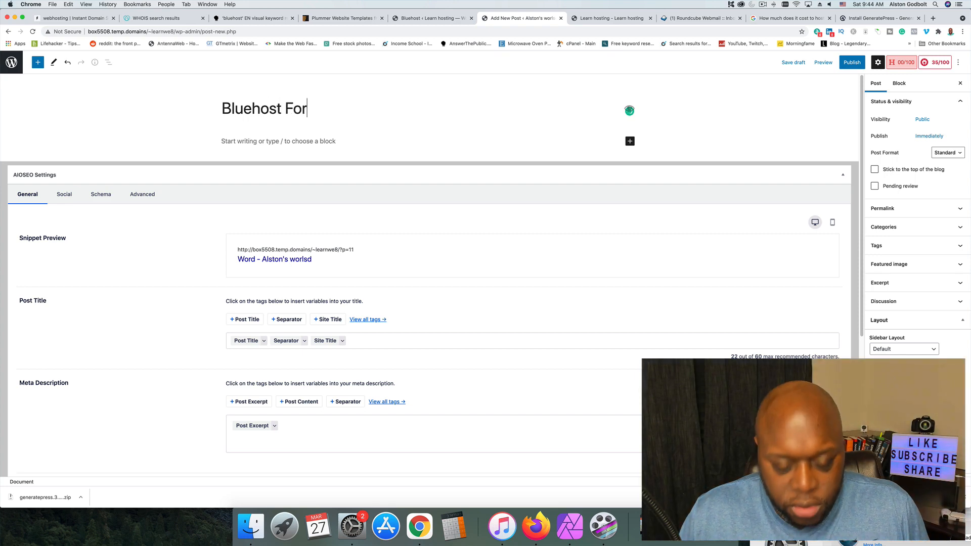
type(" Dummies")
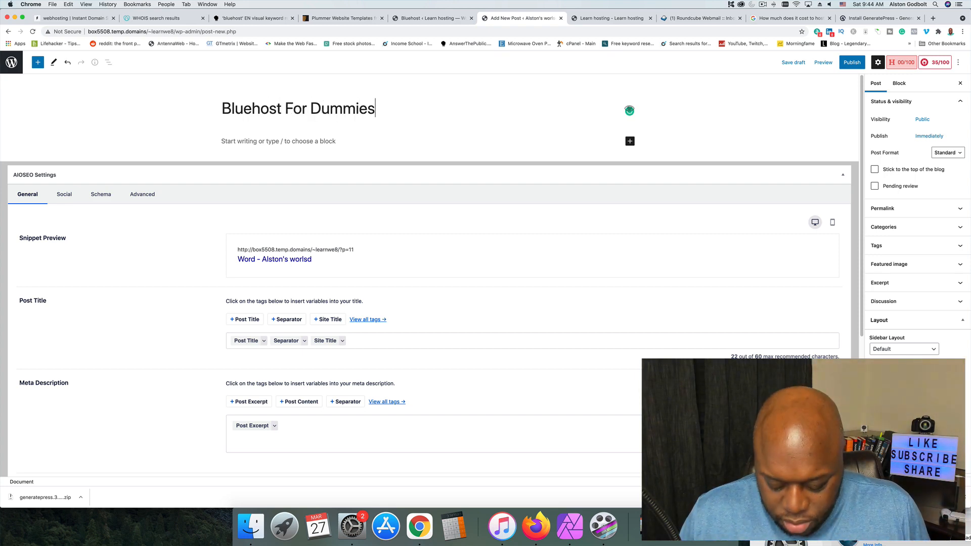
type(": The Com")
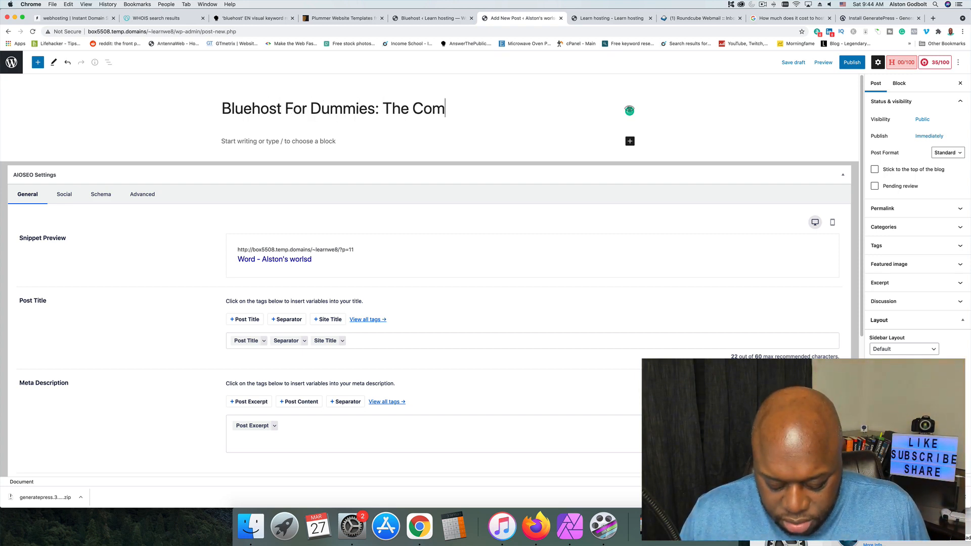
type("plete u")
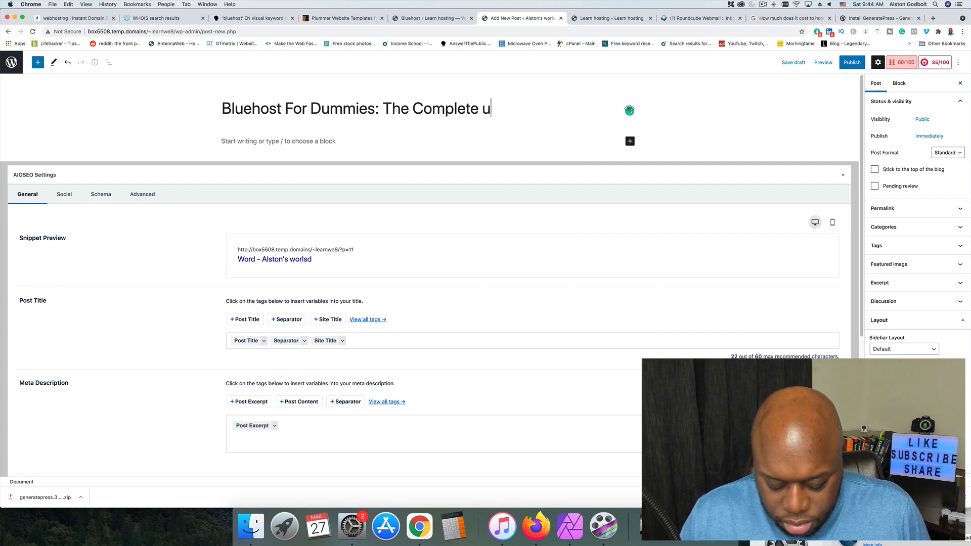
type("orial")
key("BackSpace")
key("BackSpace")
key("BackSpace")
key("BackSpace")
key("BackSpace")
key("BackSpace")
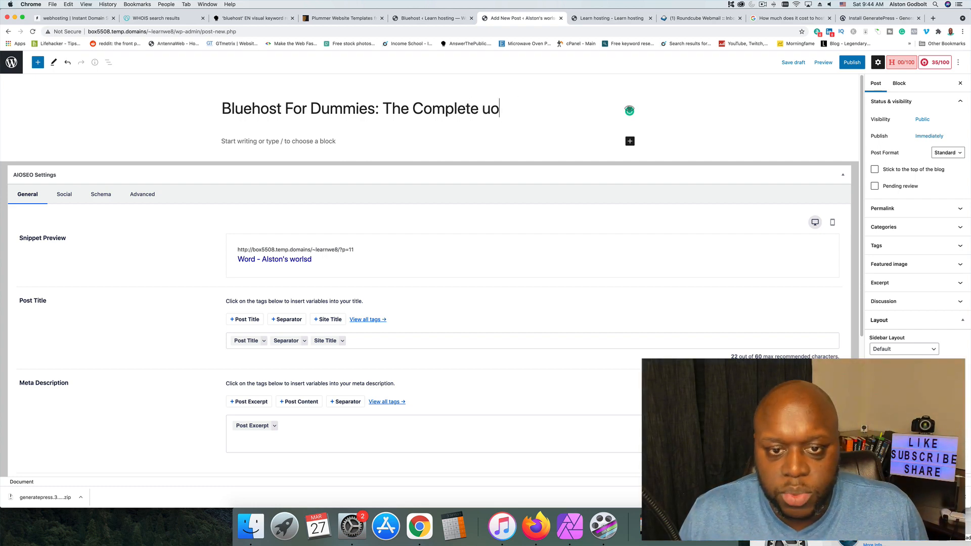
type("Tutorial")
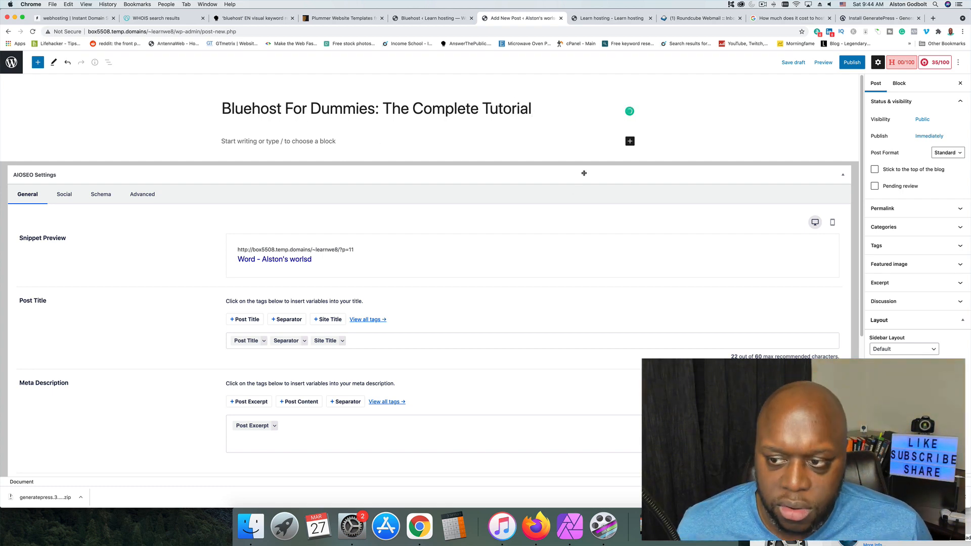
mouse_move(585, 167)
left_mouse_down()
mouse_move(594, 256)
mouse_move(579, 264)
mouse_move(579, 193)
mouse_move(592, 170)
mouse_move(574, 160)
left_mouse_up()
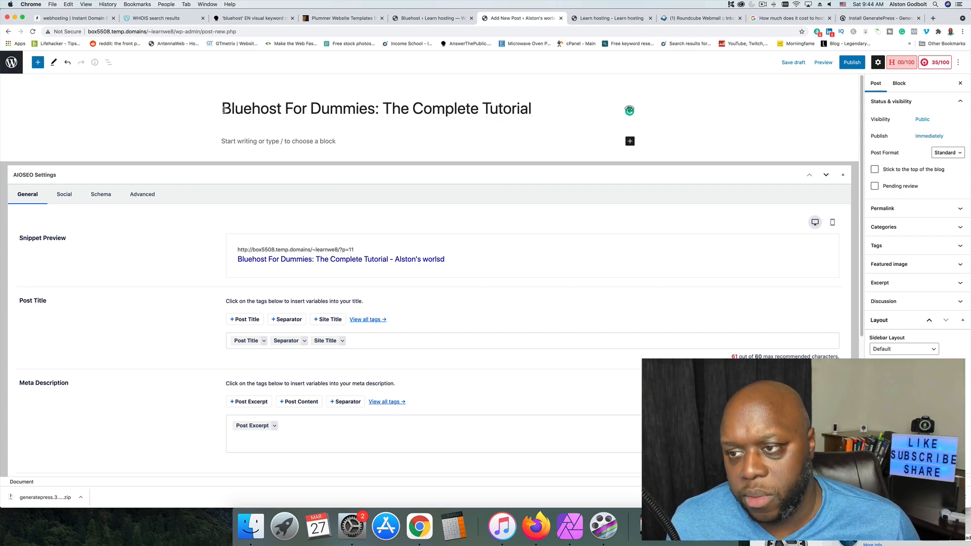
Write "Why Bluehost?" as the post's first paragraph and transform it into a heading.
left_click(309, 138)
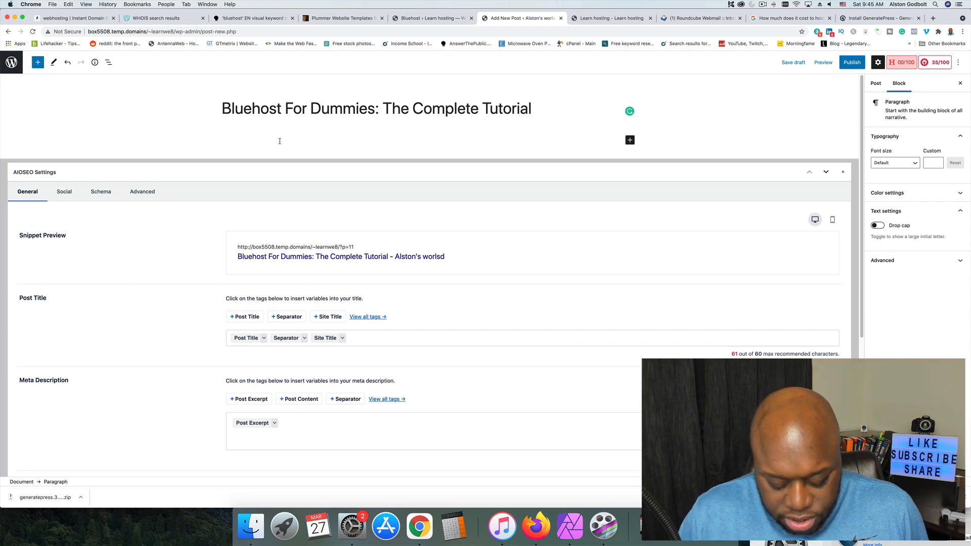
type("Why ")
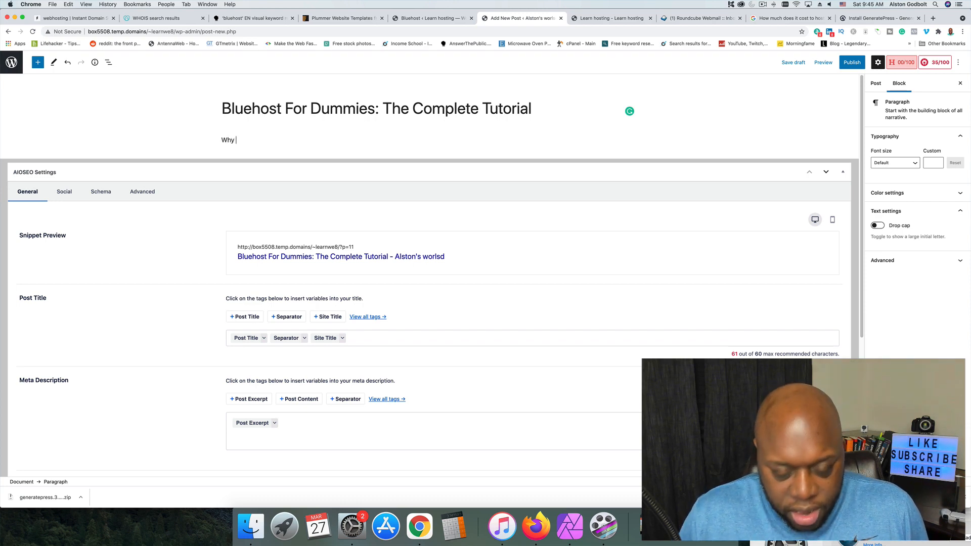
type("Bluehost?")
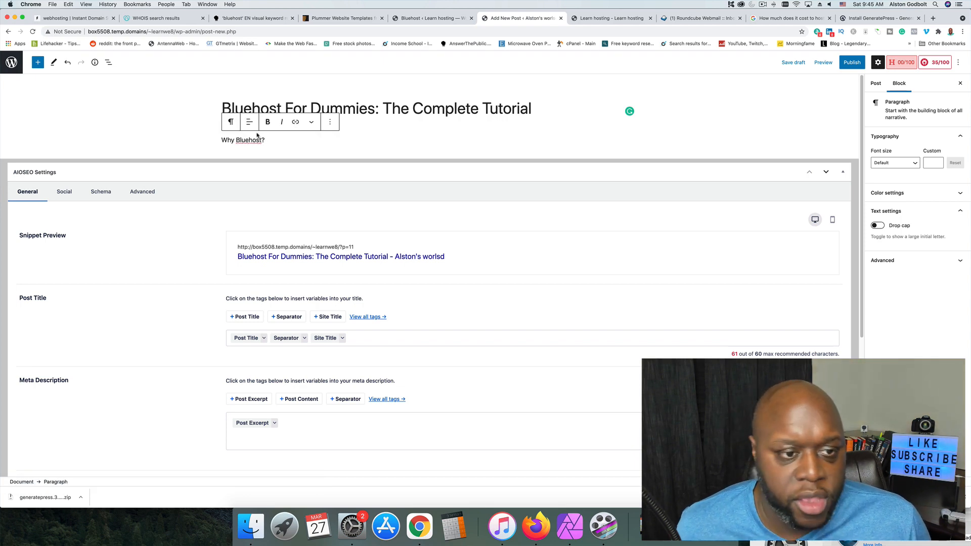
left_click(232, 123)
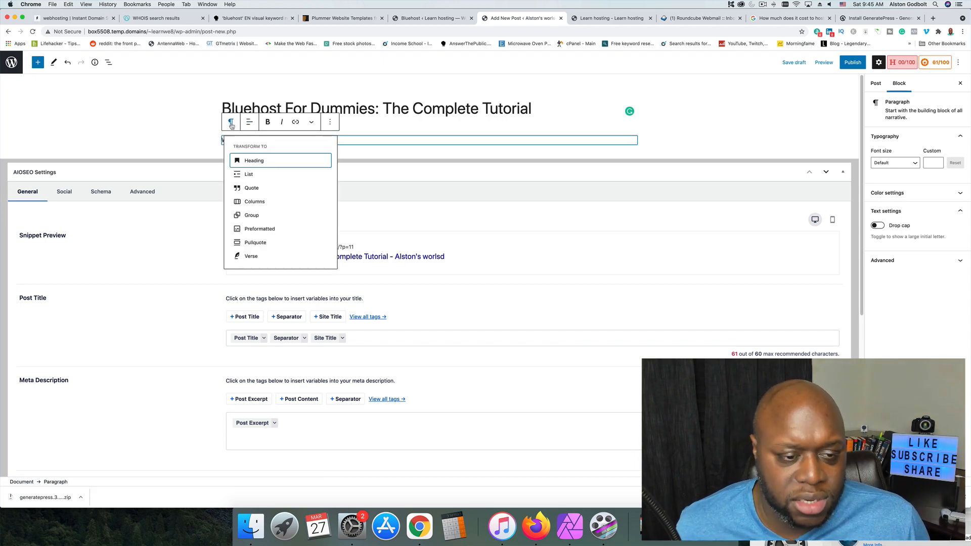
left_click(257, 161)
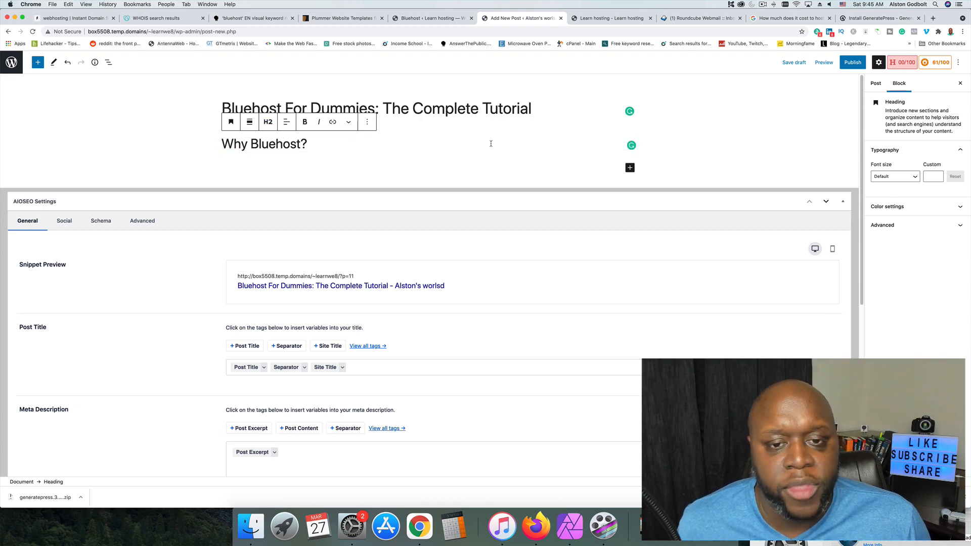
left_click(478, 108)
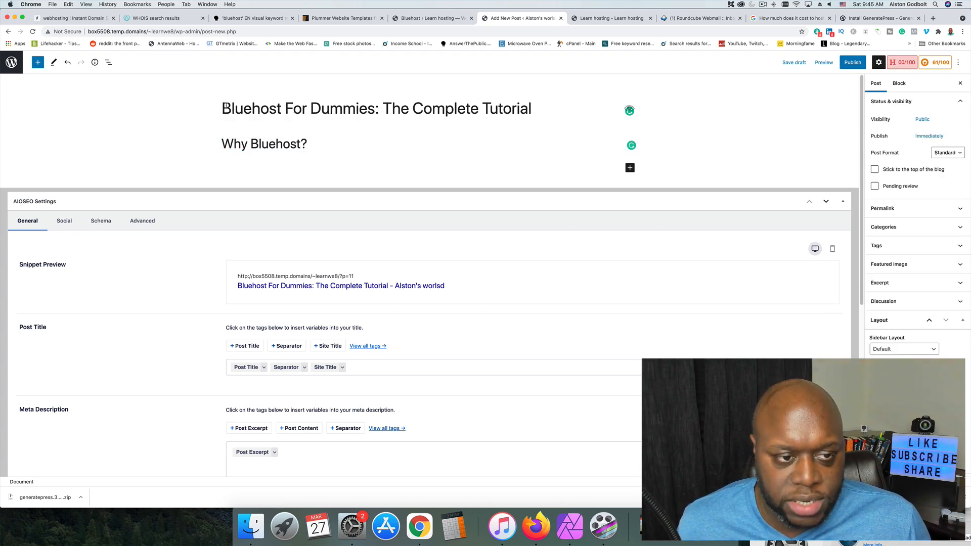
left_click_drag(223, 108, 516, 115)
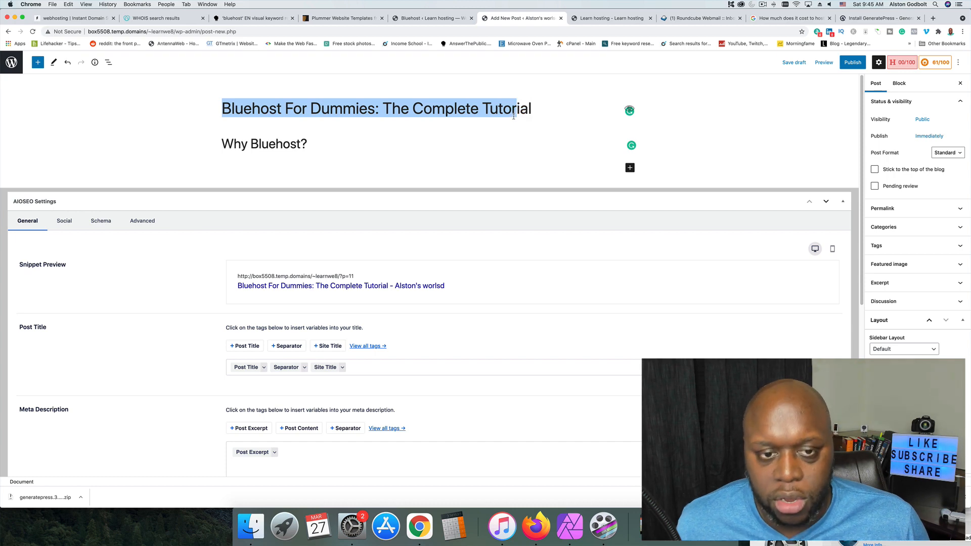
left_click(488, 110)
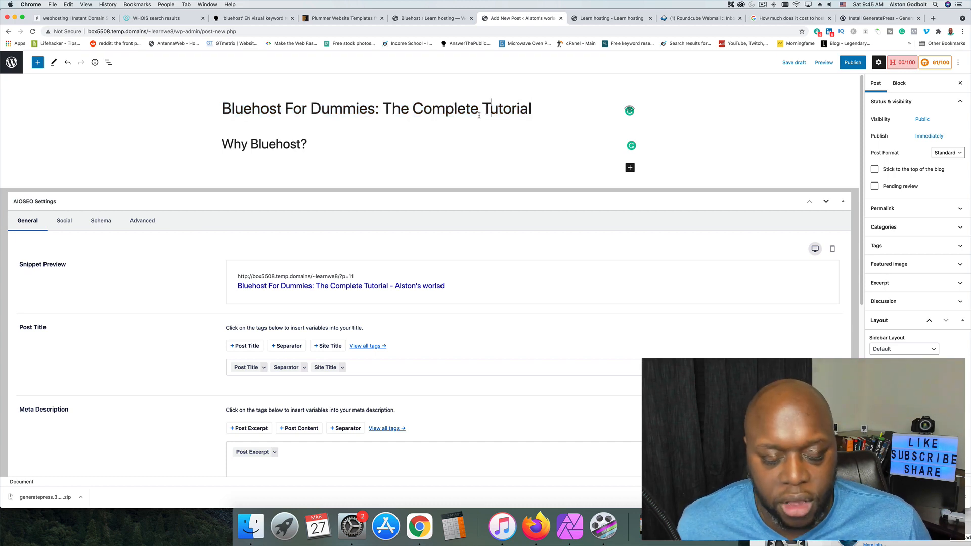
triple_click(267, 146)
Insert a YouTube embed block below the "Why Bluehost?" heading from the full block library.
left_click(310, 145)
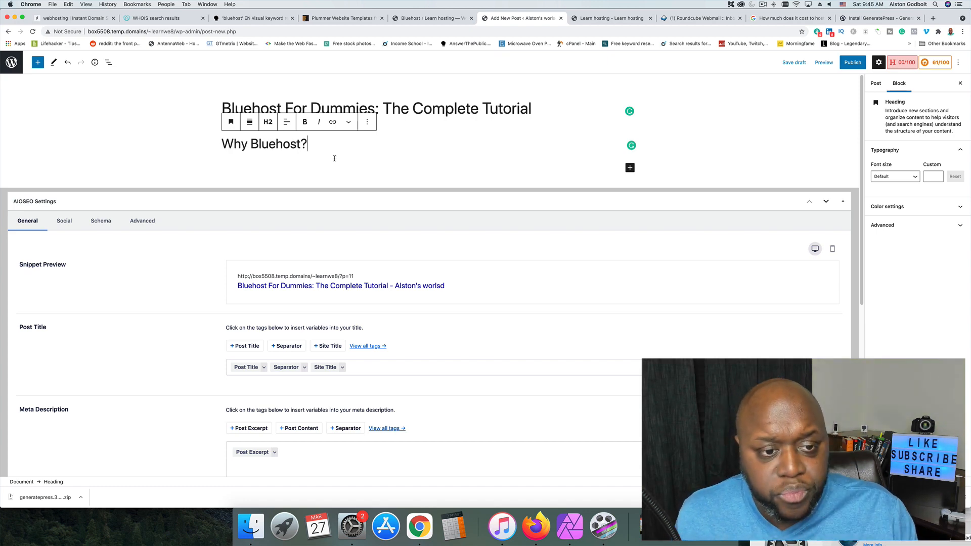
key("Return")
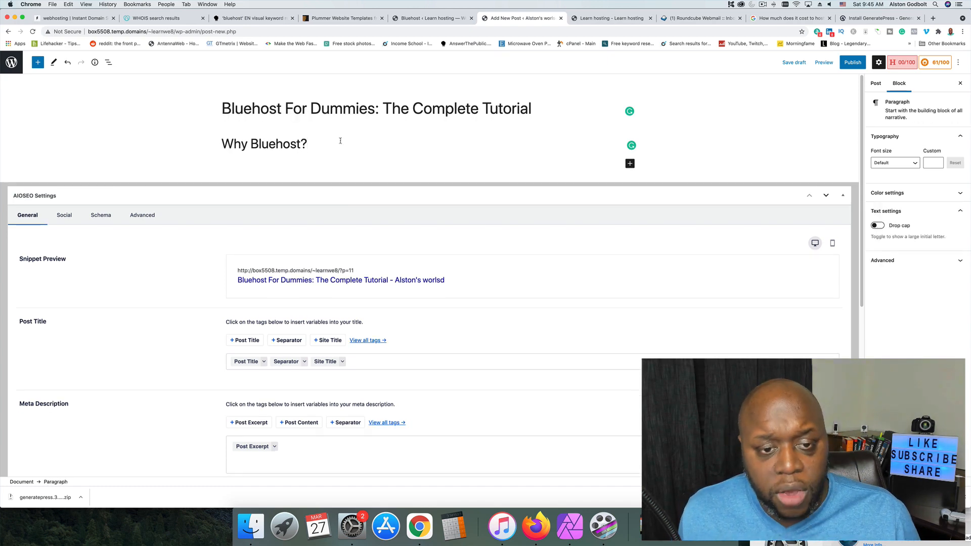
left_click(629, 164)
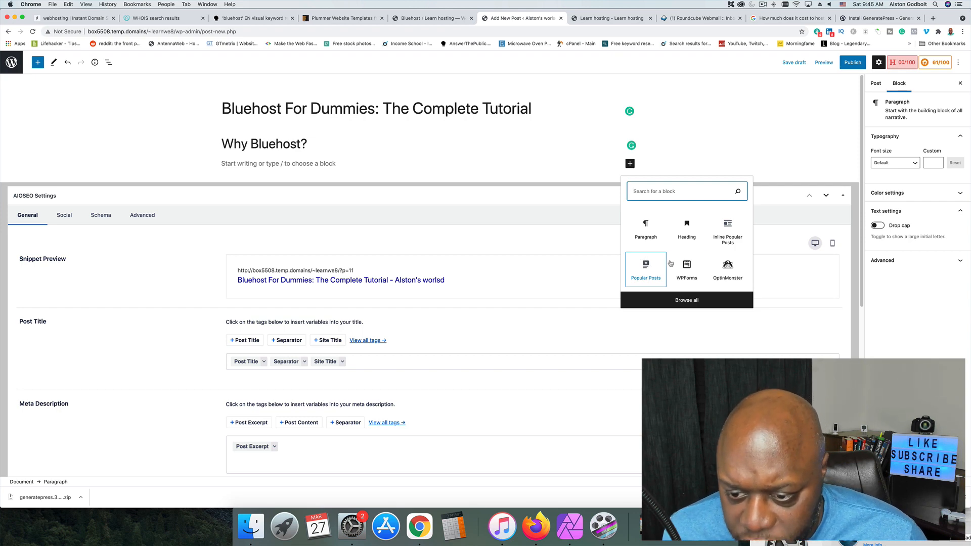
left_click(697, 302)
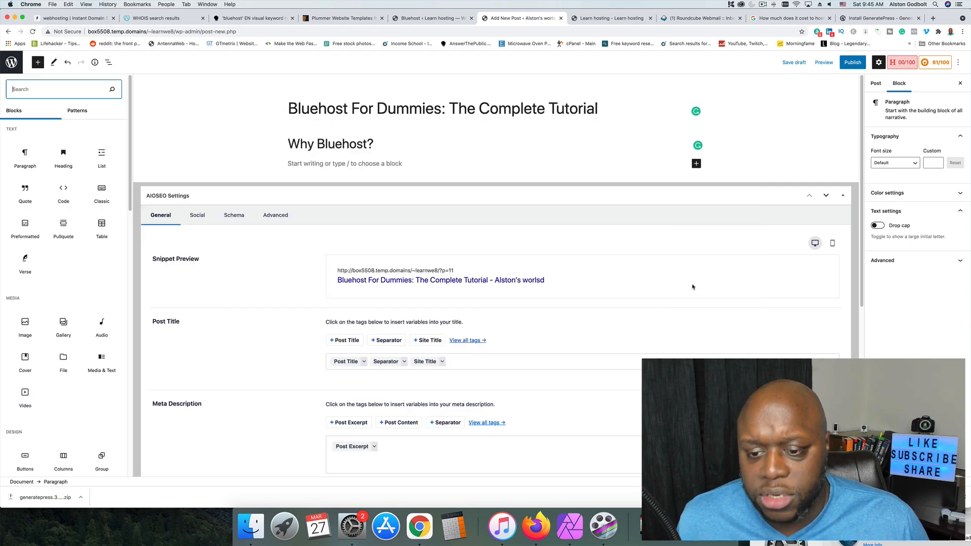
scroll(59, 252, "down", 5)
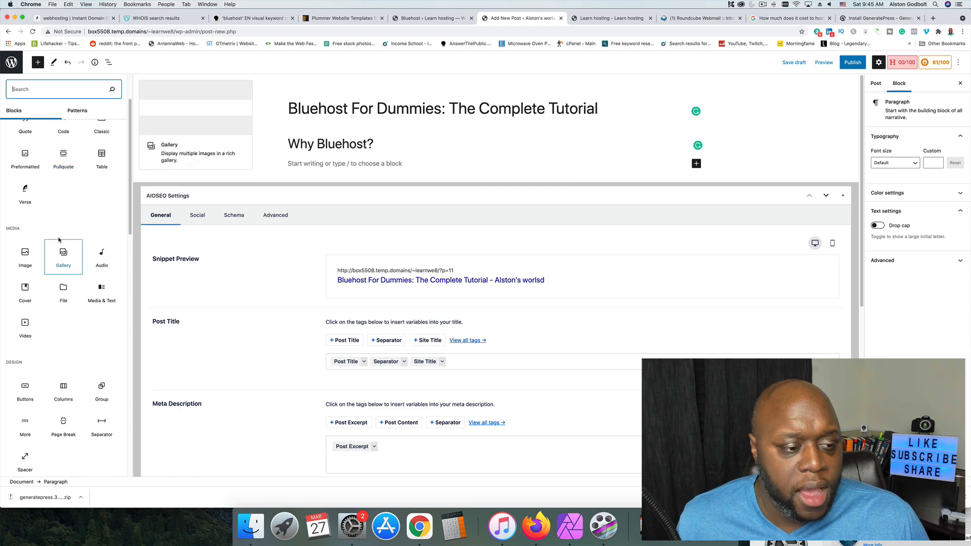
scroll(59, 237, "down", 4)
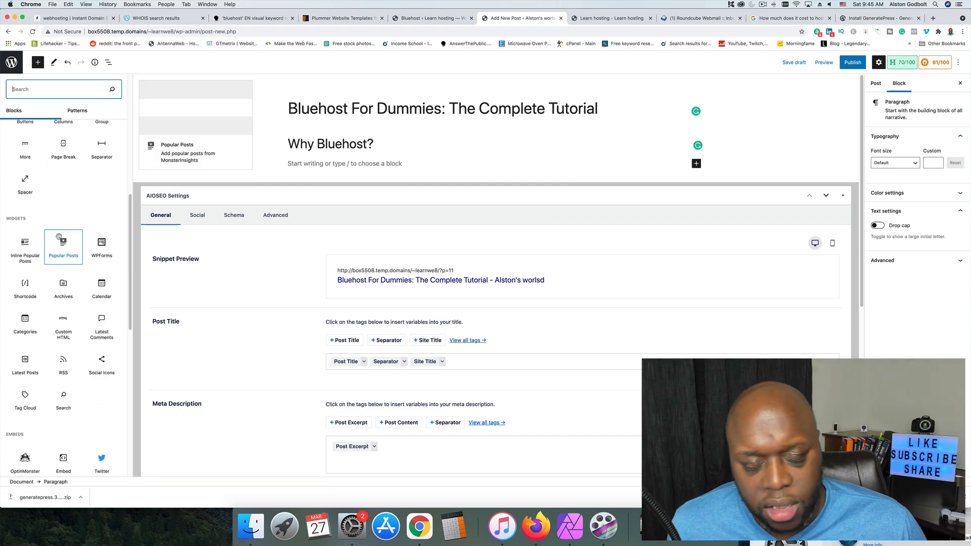
scroll(59, 238, "down", 2)
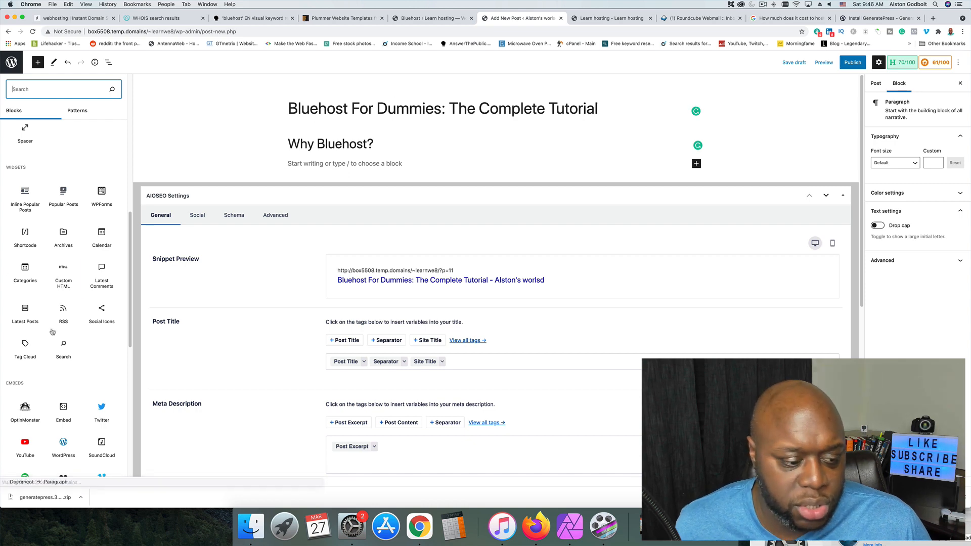
scroll(51, 394, "down", 1)
left_click(25, 432)
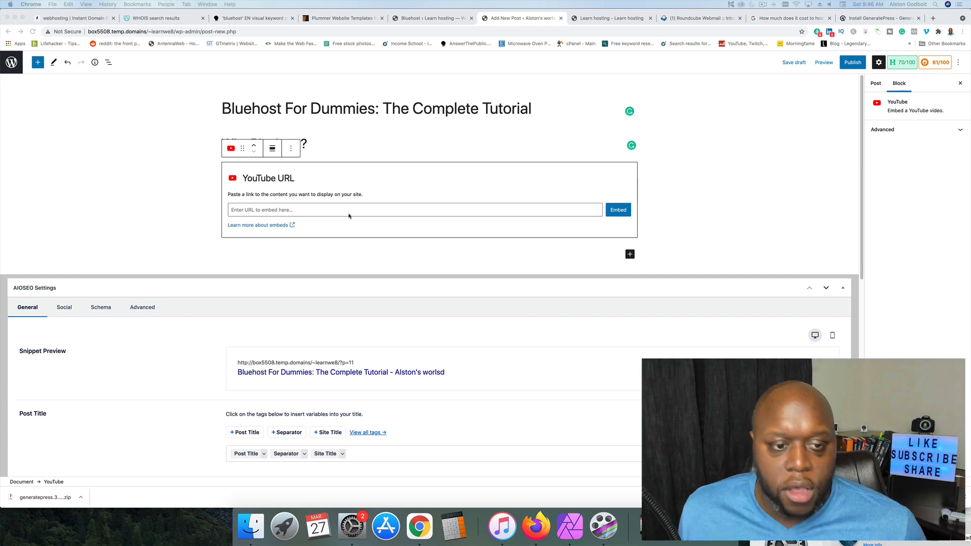
left_click(302, 206)
type("https://youtu.be/-g3o1SCTOcA")
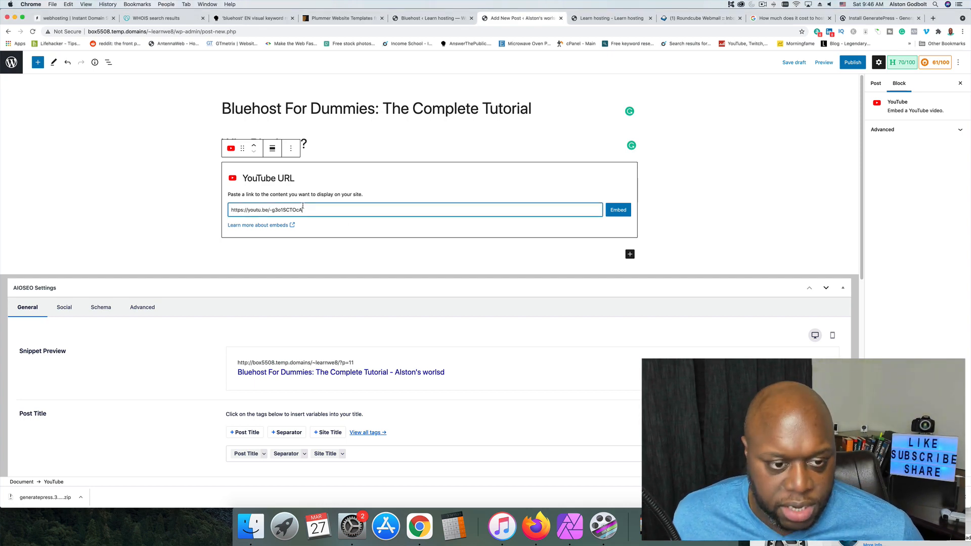
left_click(617, 210)
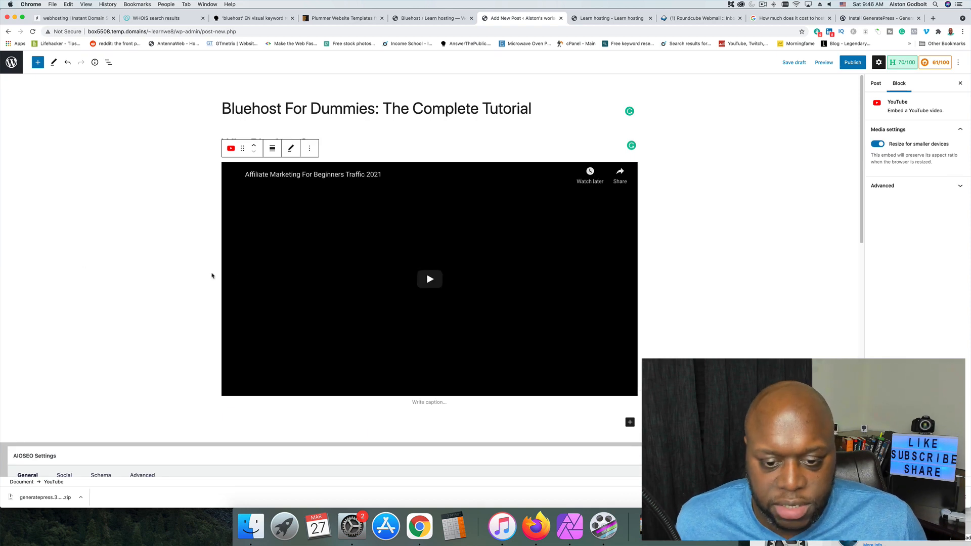
scroll(172, 281, "down", 2)
scroll(172, 281, "up", 2)
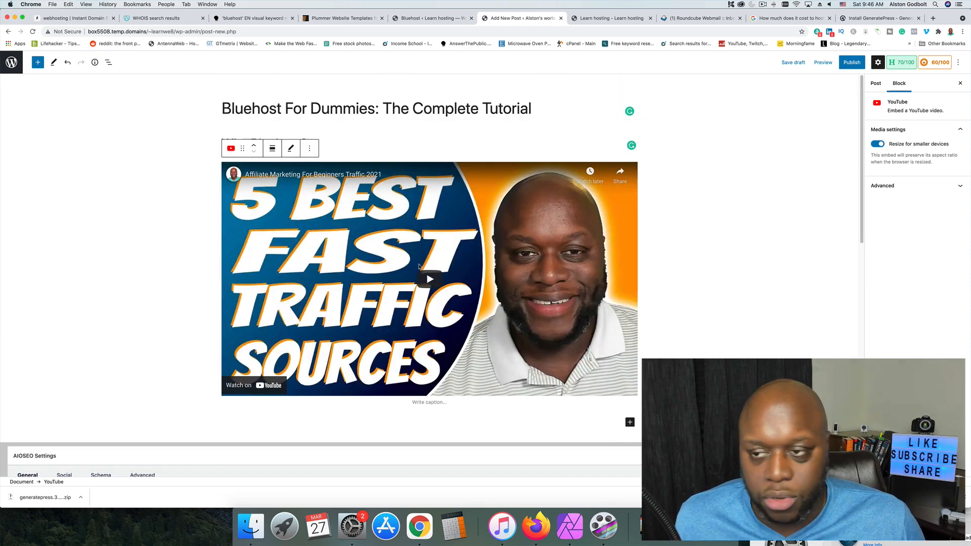
Review the post's AIOSEO general snippet settings and its social settings for Facebook.
left_click(430, 18)
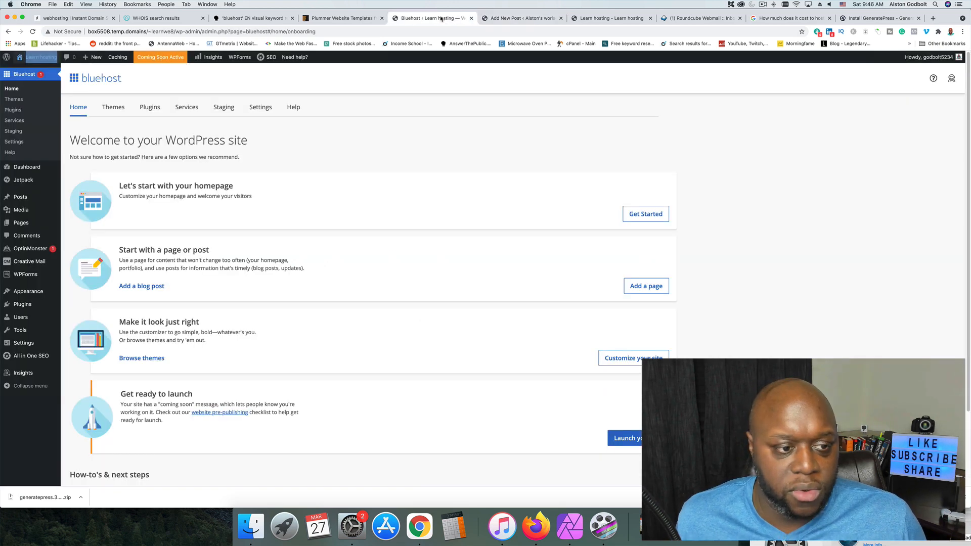
left_click(535, 21)
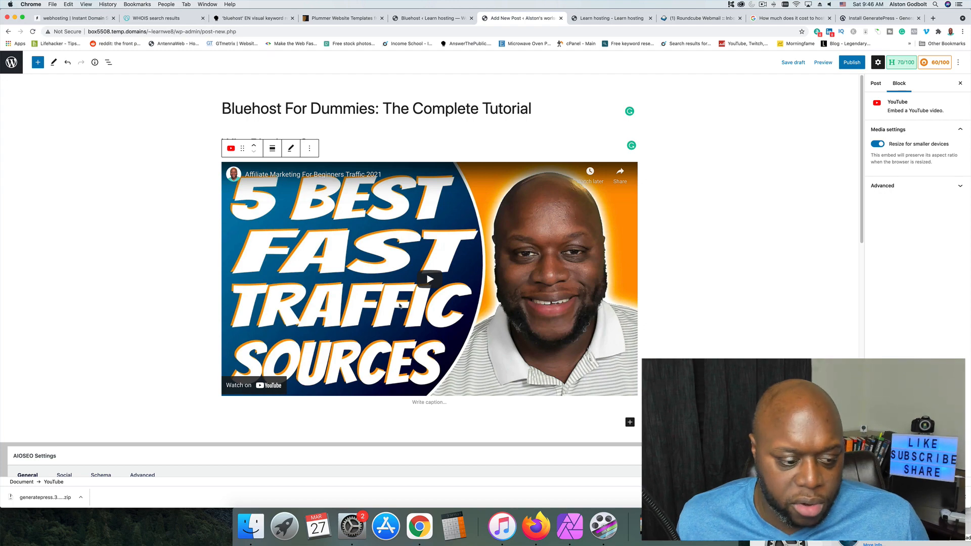
scroll(205, 340, "down", 5)
scroll(199, 325, "down", 4)
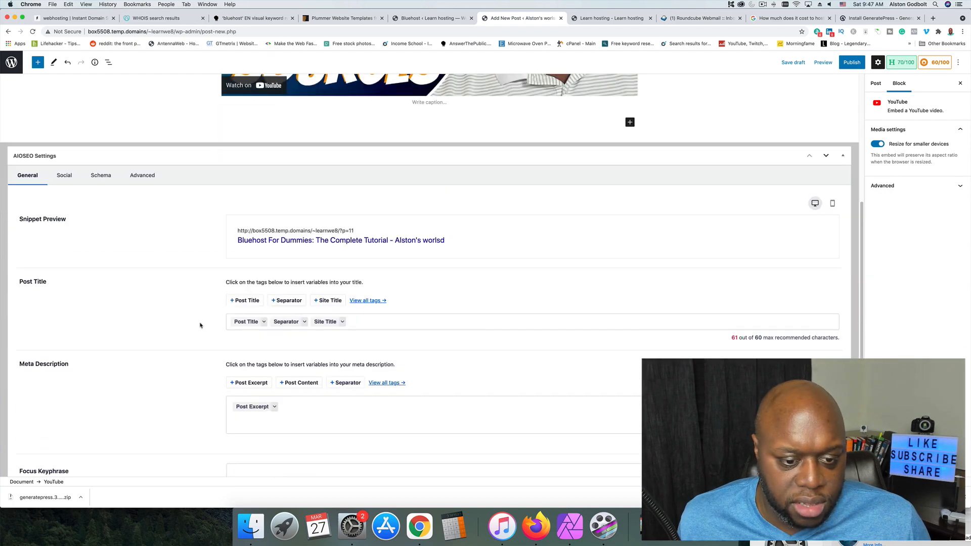
scroll(374, 362, "up", 5)
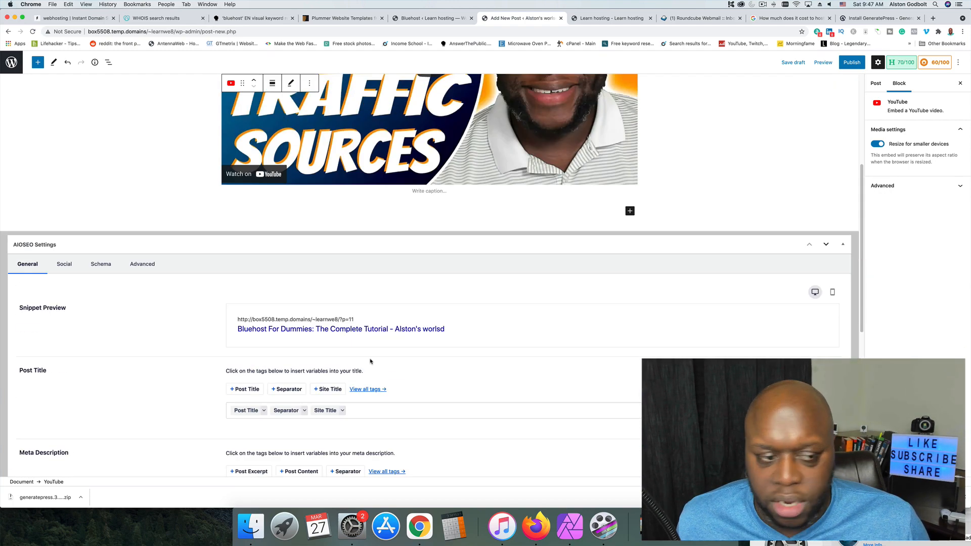
left_click(65, 264)
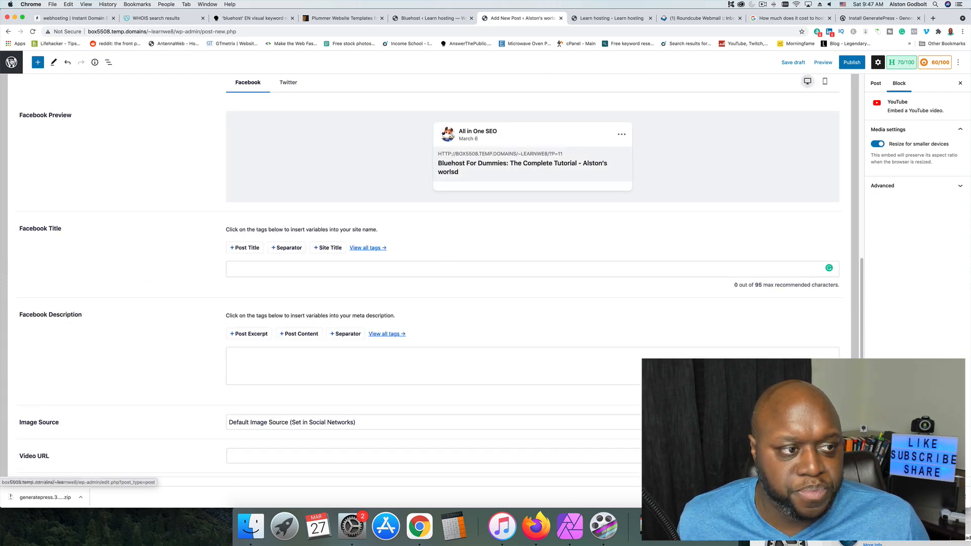
Exit the post editor and review the site's posts, media library, pages and comments.
left_click(12, 62)
left_click(541, 165)
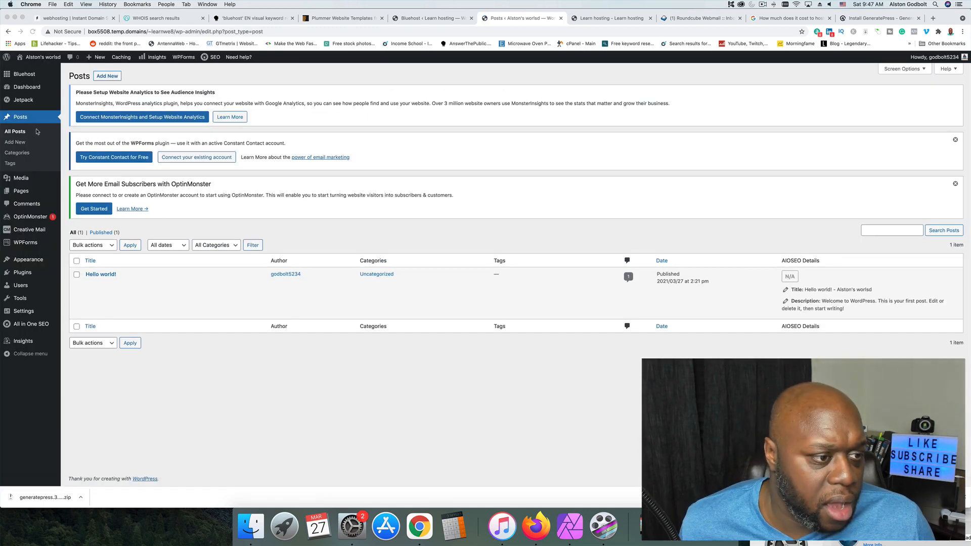
left_click(22, 180)
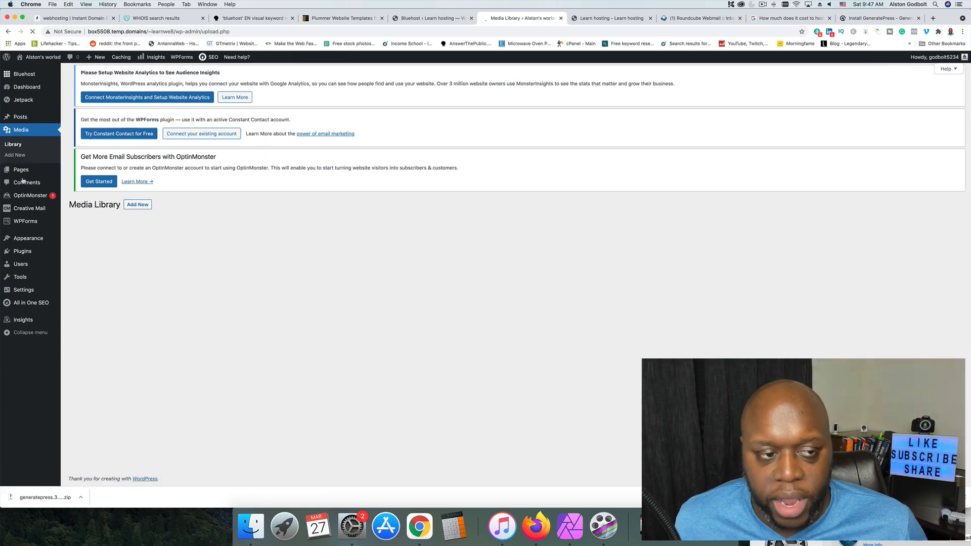
mouse_move(44, 175)
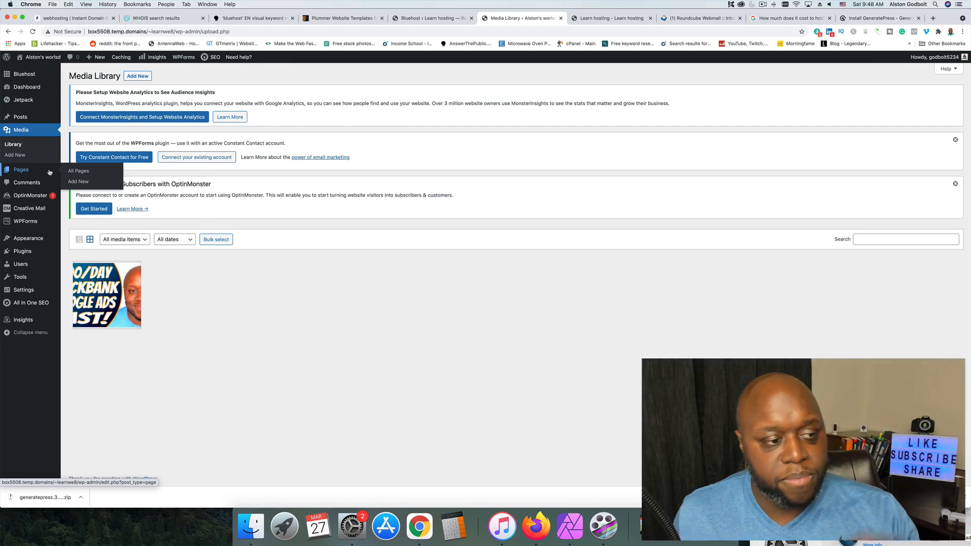
left_click(45, 174)
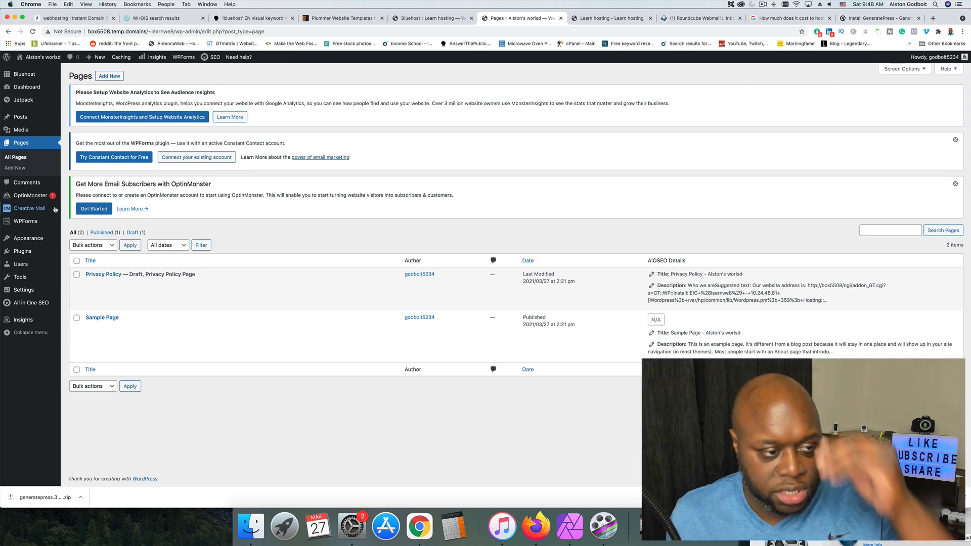
left_click(37, 184)
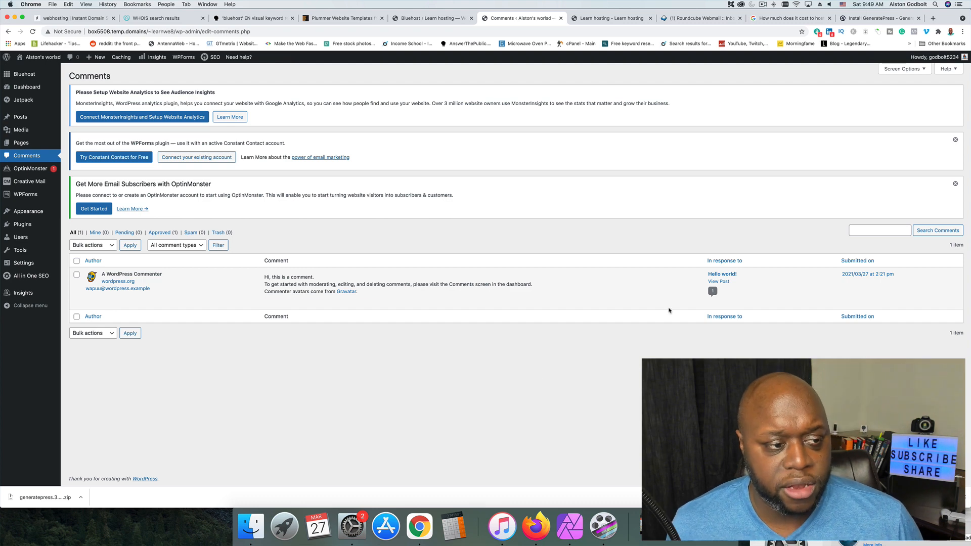
Look through the OptinMonster dashboard's campaign types and the Creative Mail introduction page.
left_click(30, 172)
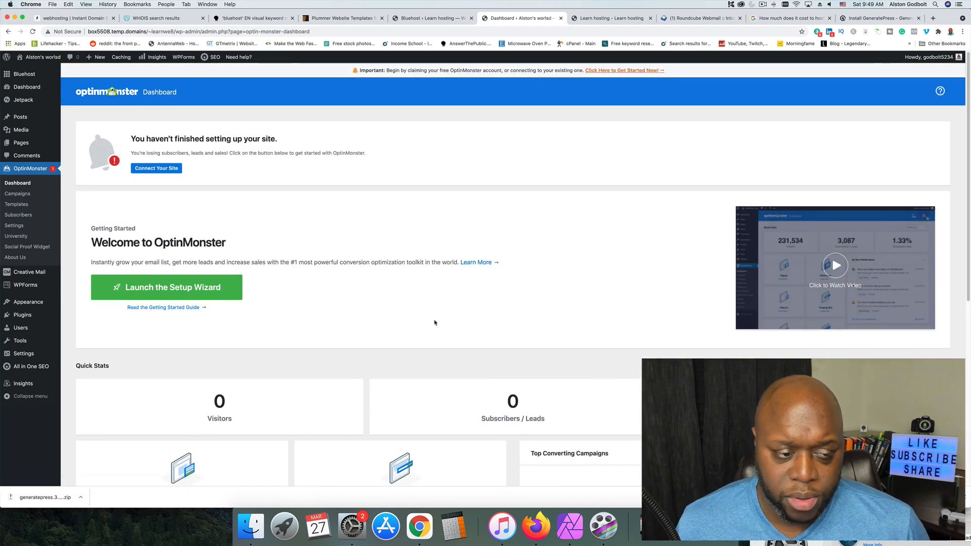
scroll(434, 323, "down", 3)
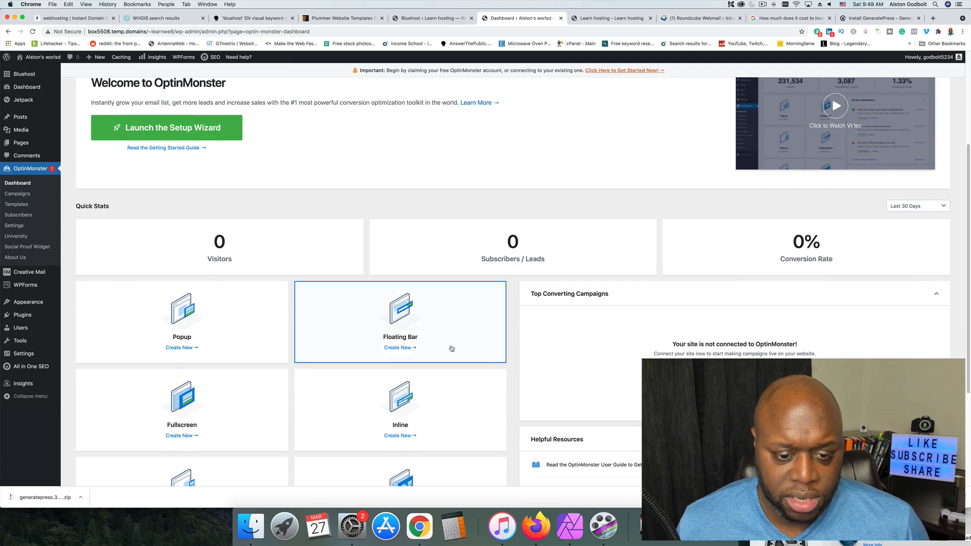
scroll(451, 348, "up", 3)
scroll(452, 349, "down", 5)
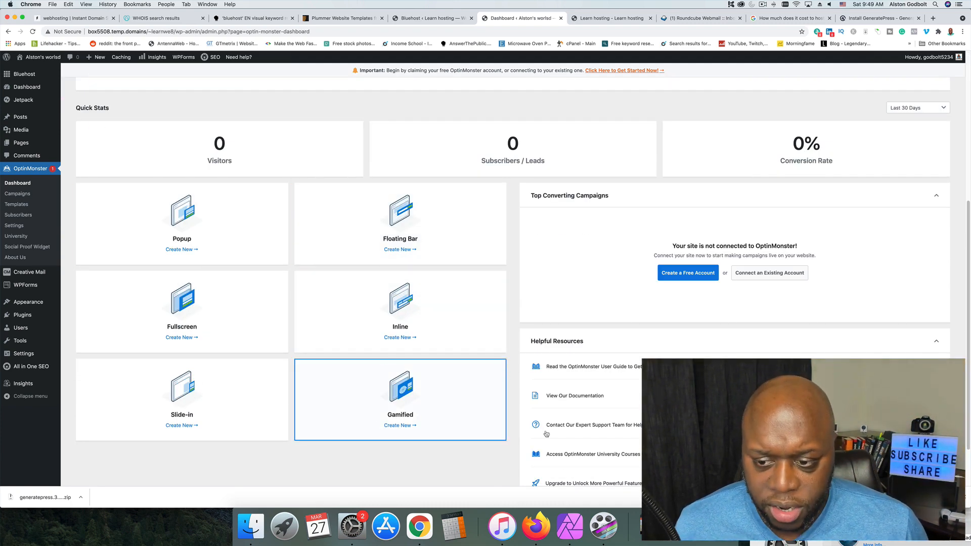
scroll(506, 303, "down", 1)
scroll(506, 303, "up", 6)
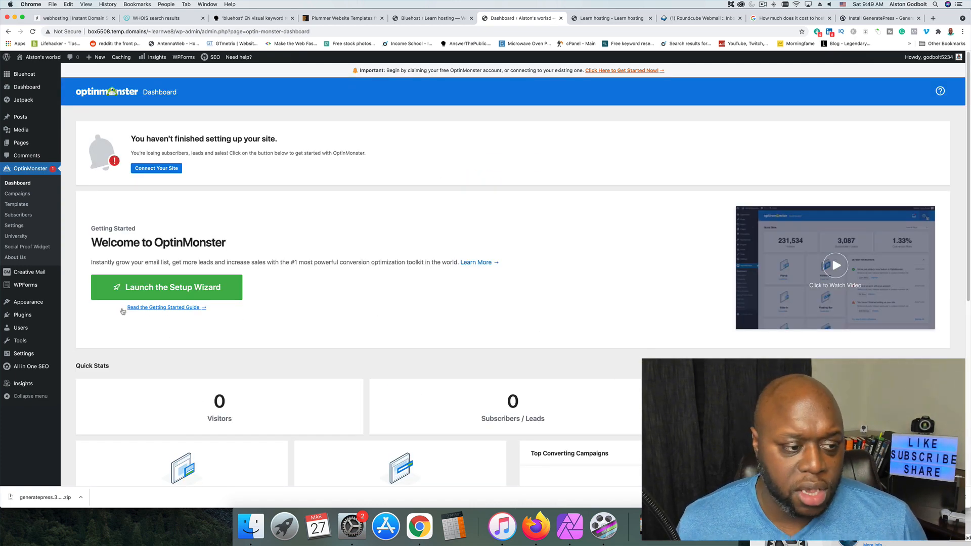
left_click(29, 272)
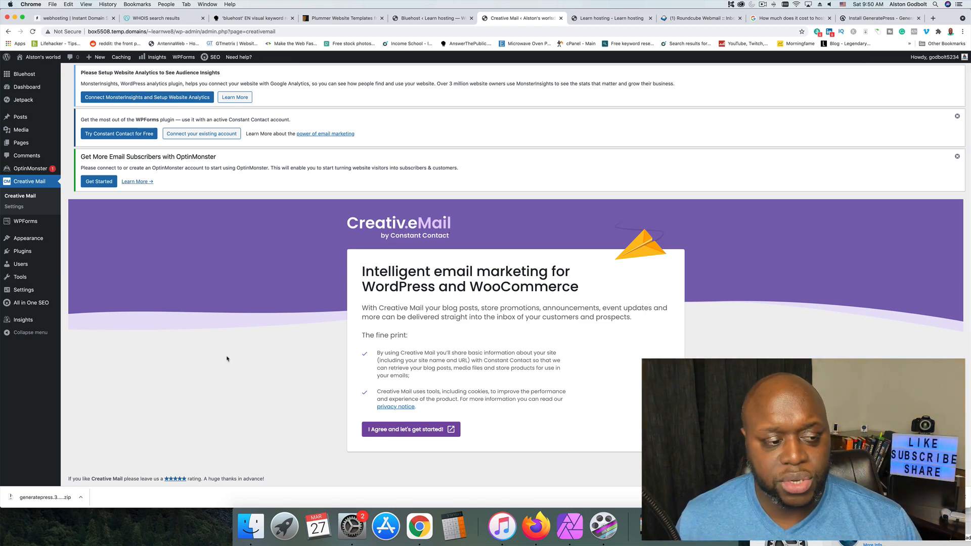
Open the GeneratePress theme customizer, compare it with the reloaded live site, and close the customizer.
left_click(31, 239)
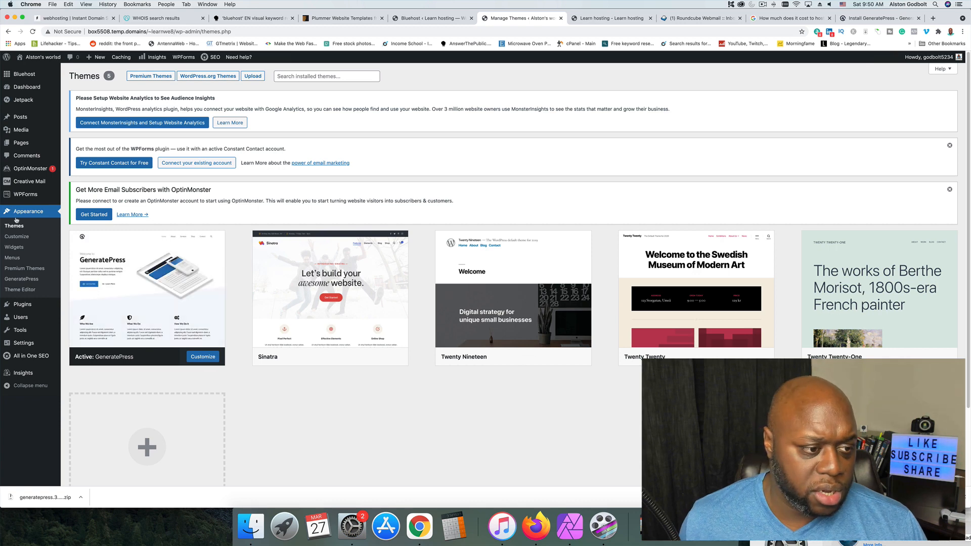
left_click(17, 238)
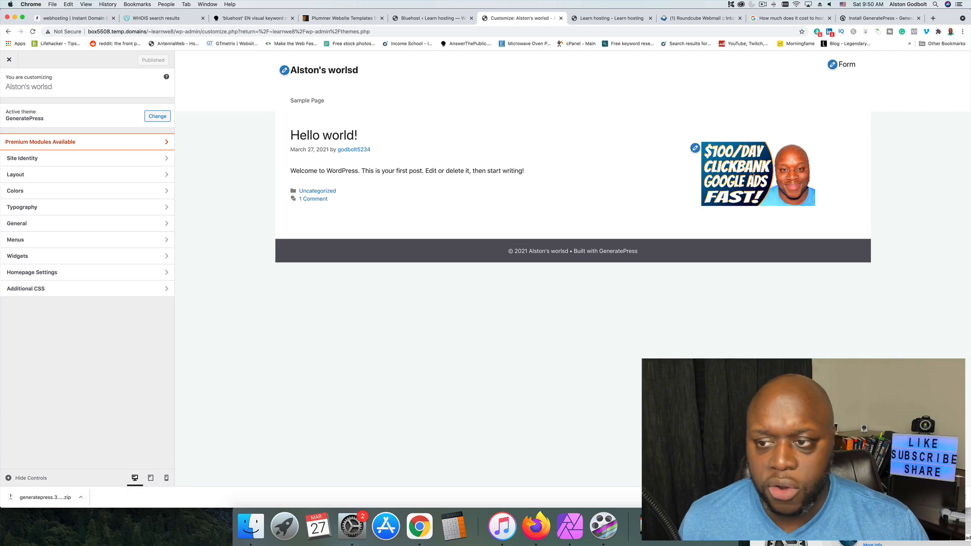
left_click(587, 18)
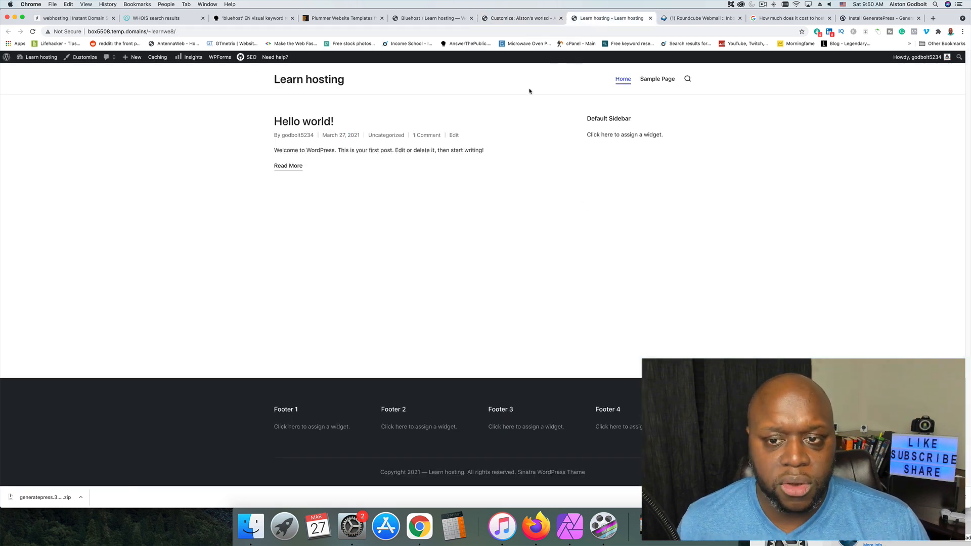
left_click(32, 32)
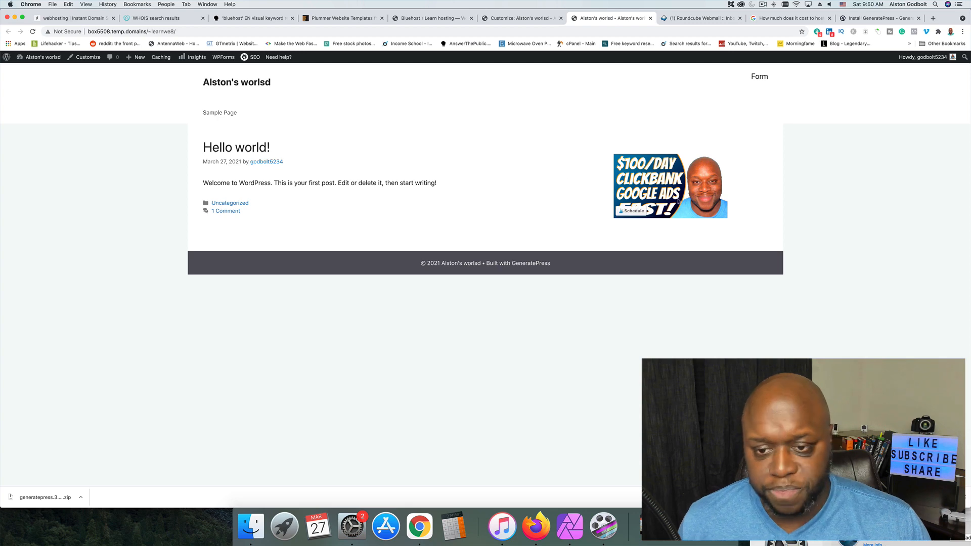
left_click(511, 17)
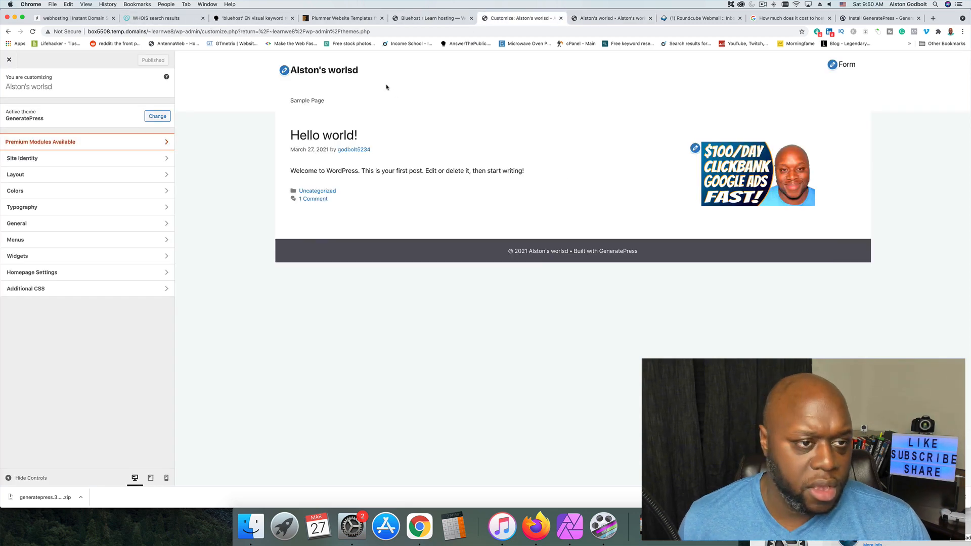
left_click(9, 59)
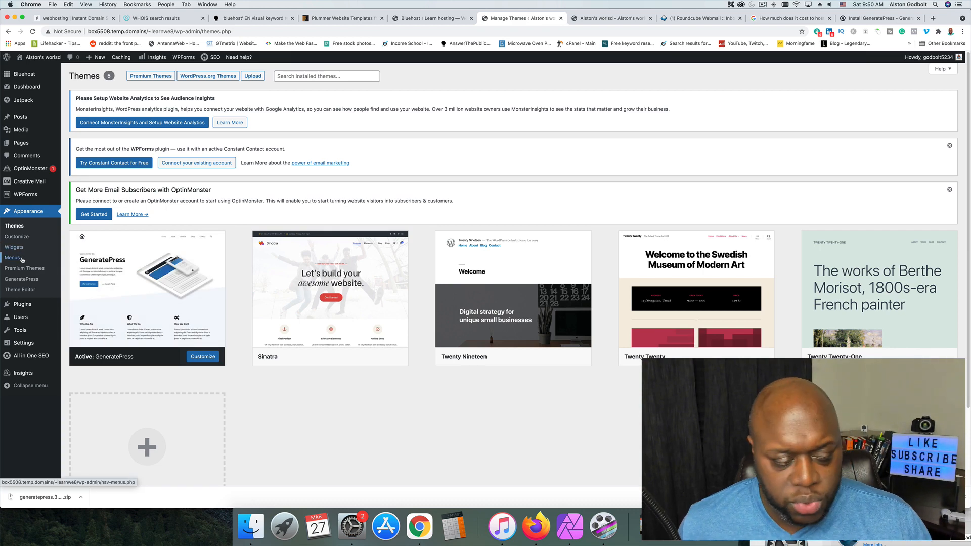
left_click(12, 258)
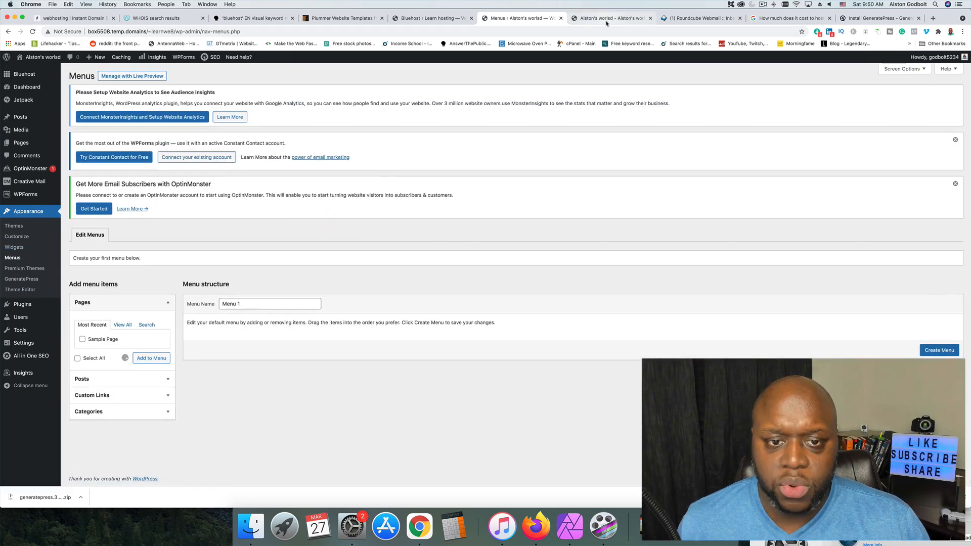
left_click(615, 19)
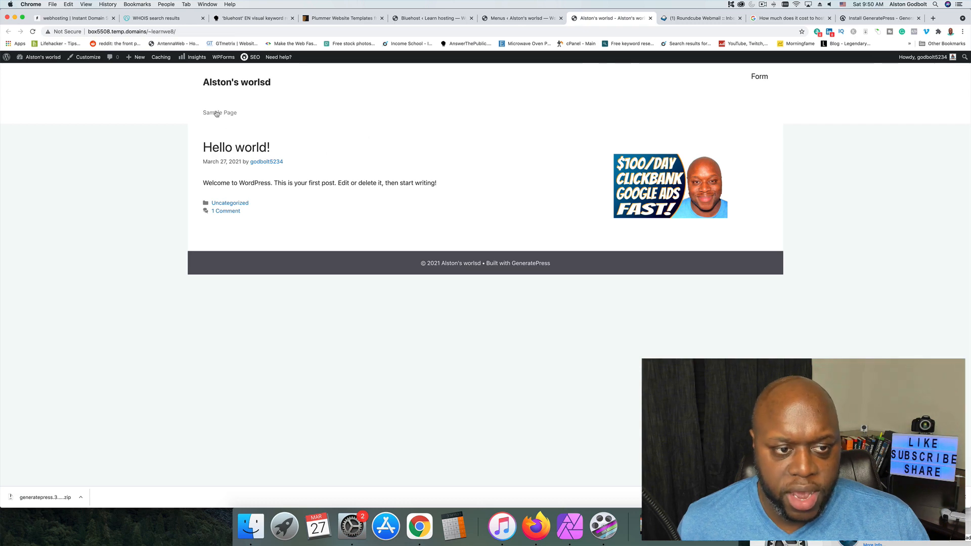
left_click(521, 18)
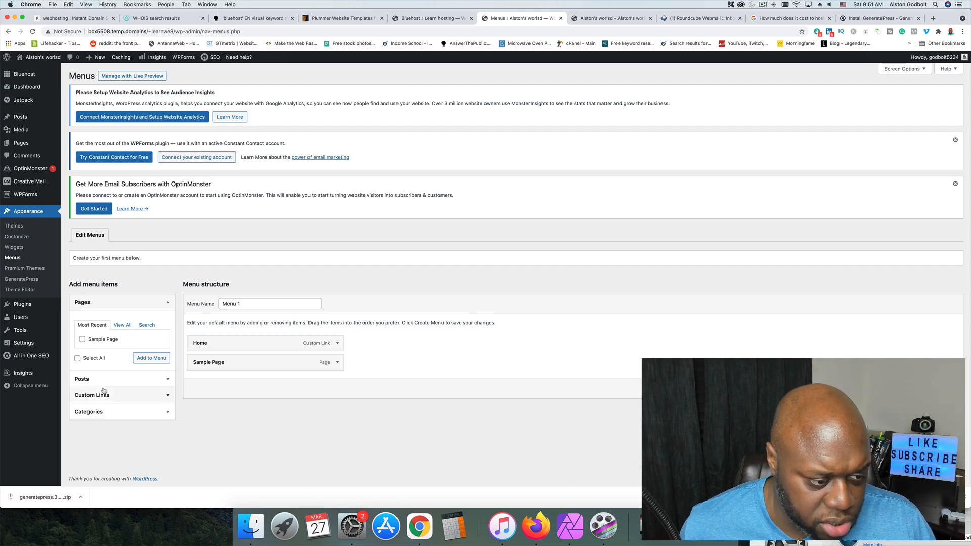
left_click(116, 396)
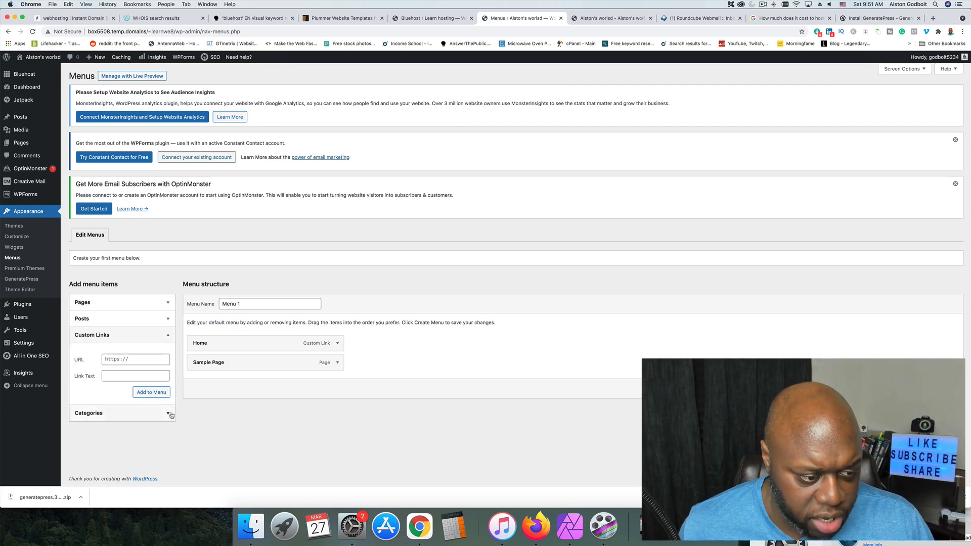
left_click(138, 360)
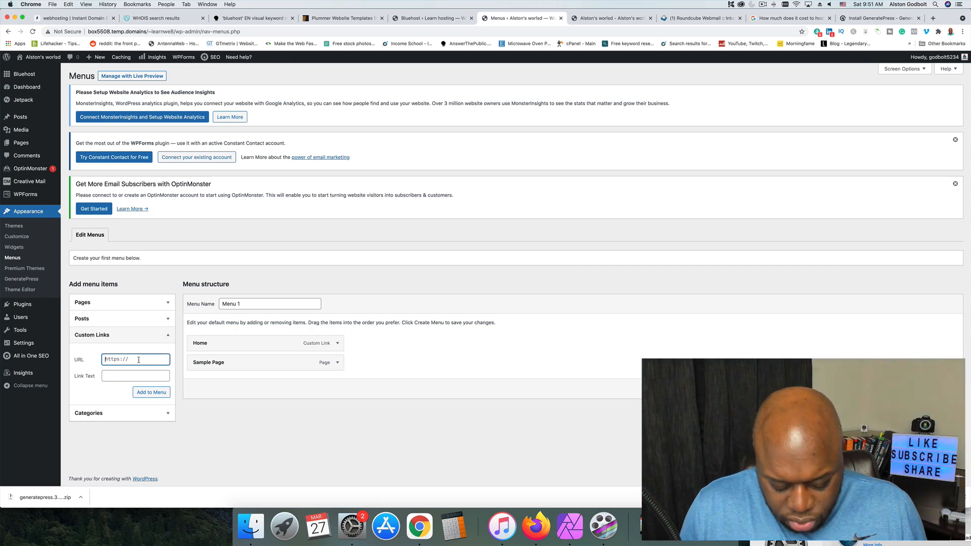
type("https")
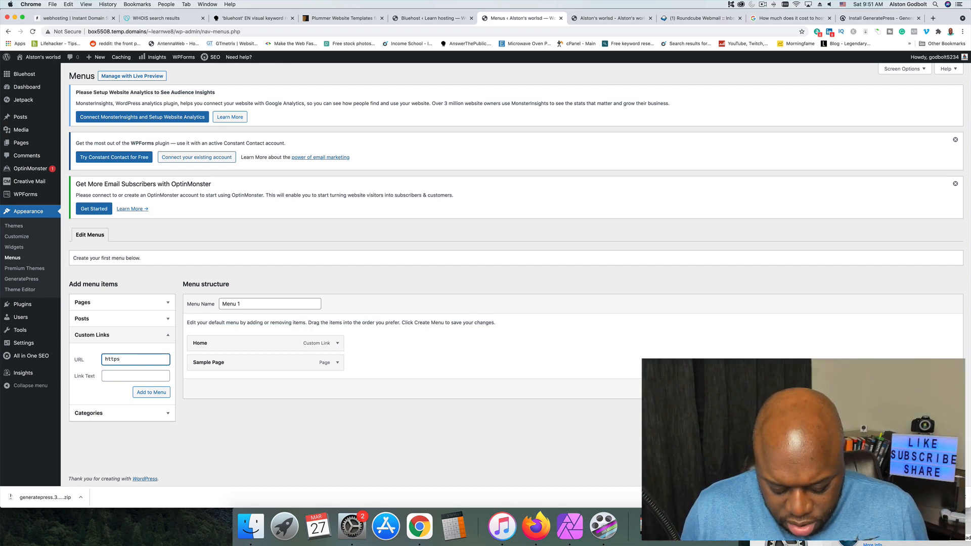
type(":///espn.com")
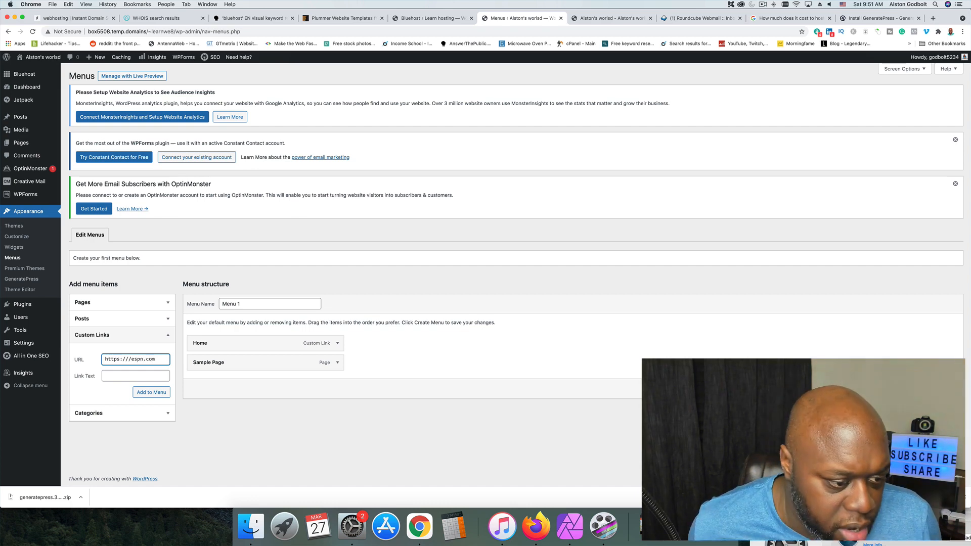
left_click(126, 377)
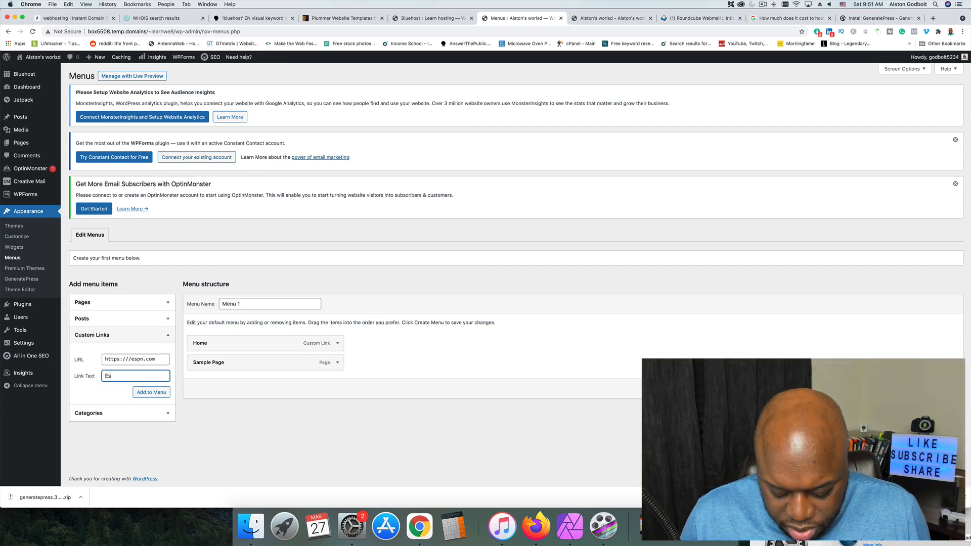
type("Espn")
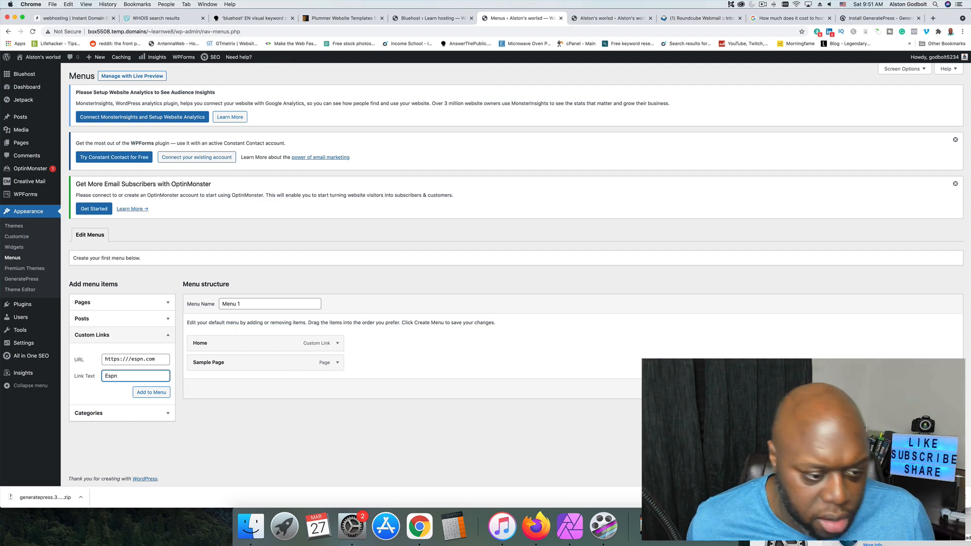
left_click(166, 395)
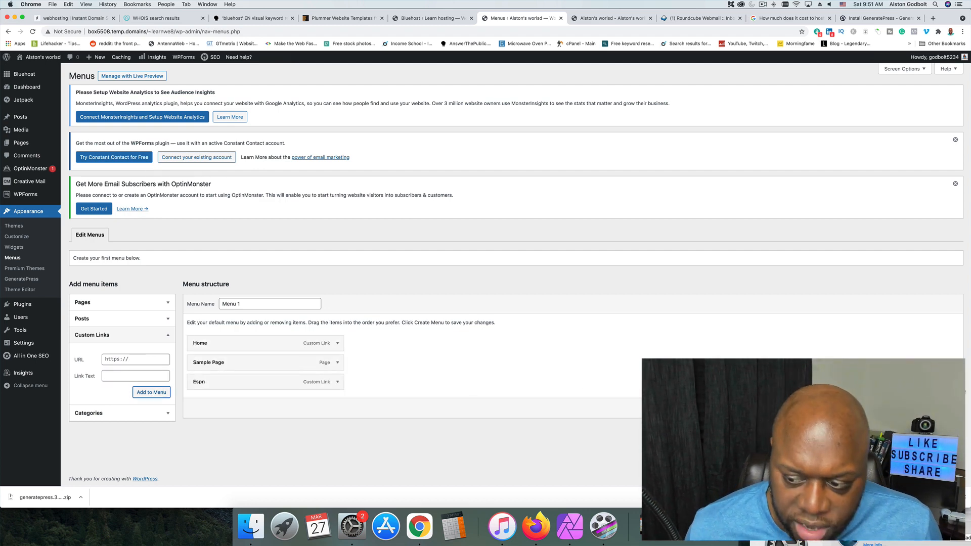
left_click(938, 408)
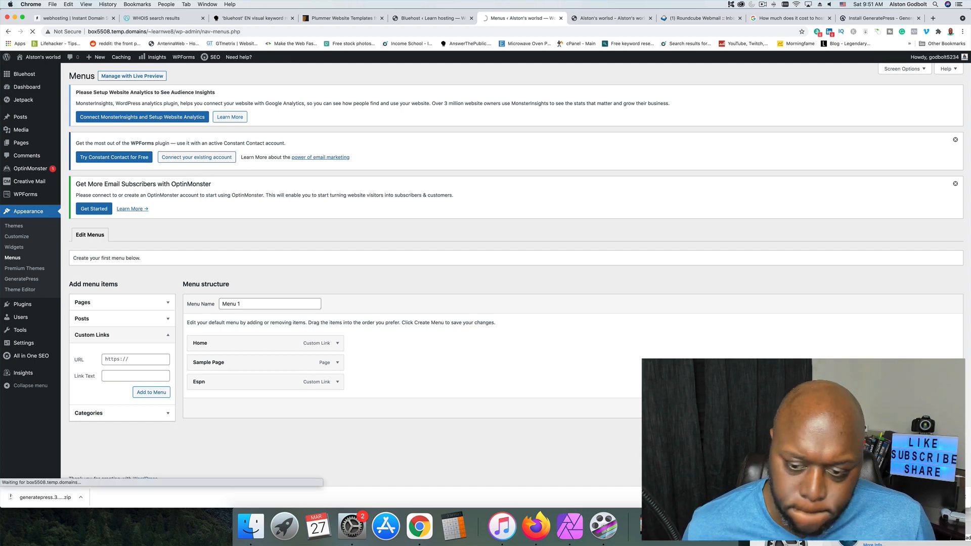
Reload the live site to check its header navigation for the new menu, and return to the menu editor.
left_click(601, 19)
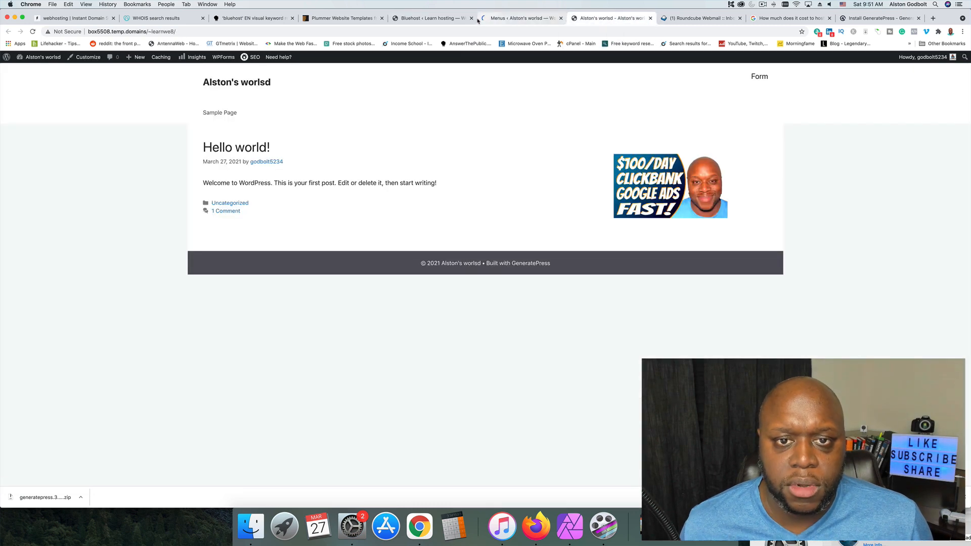
left_click(34, 33)
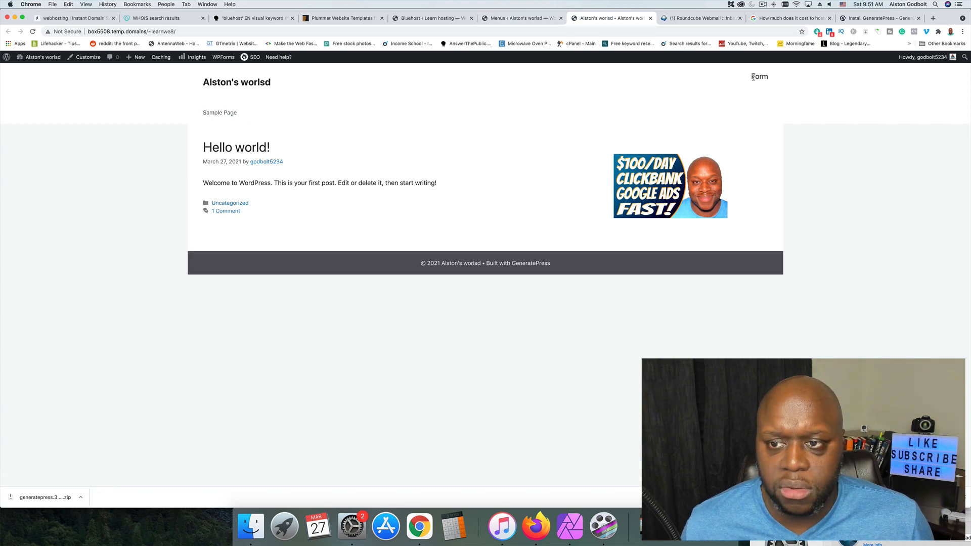
left_click(509, 18)
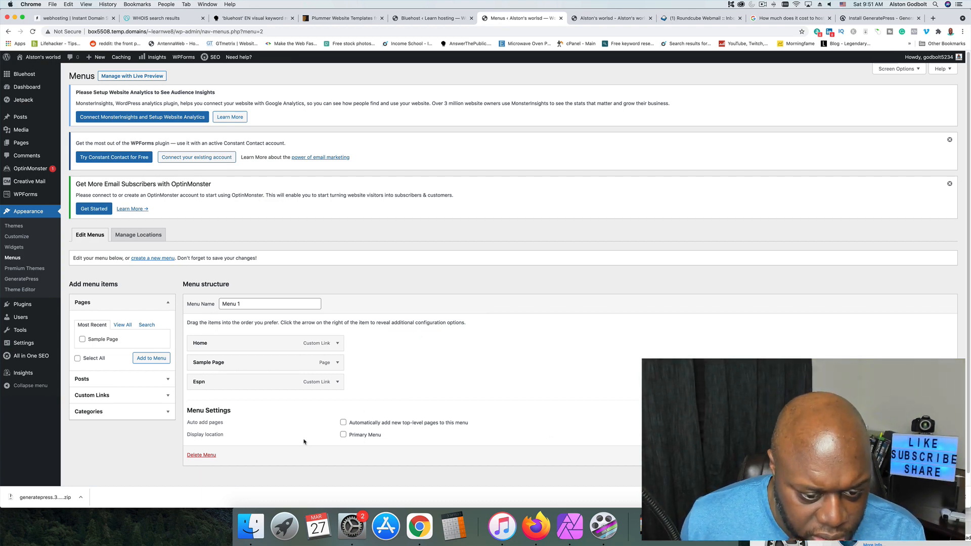
Assign "Menu 1" to the Primary Menu display location, save the menu, and reload the live site.
left_click(343, 435)
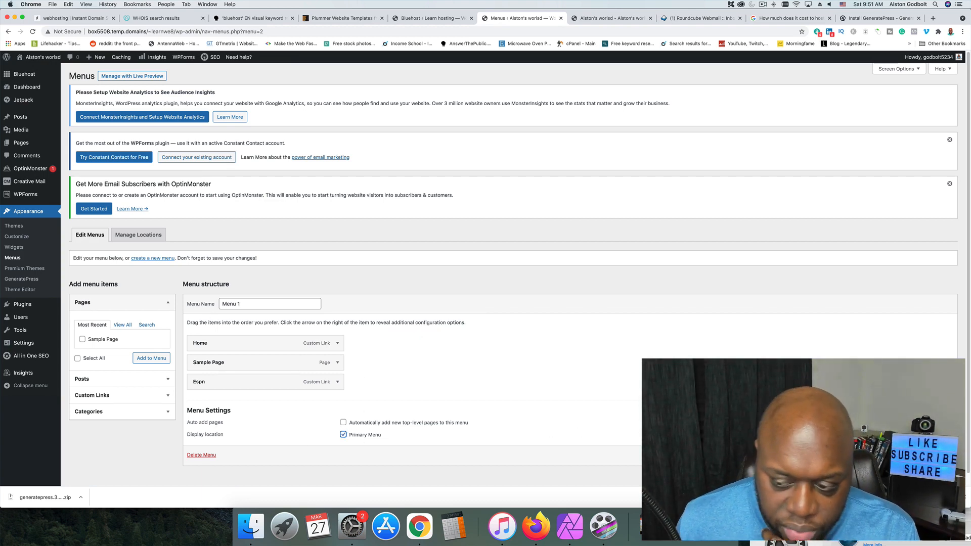
left_click(935, 455)
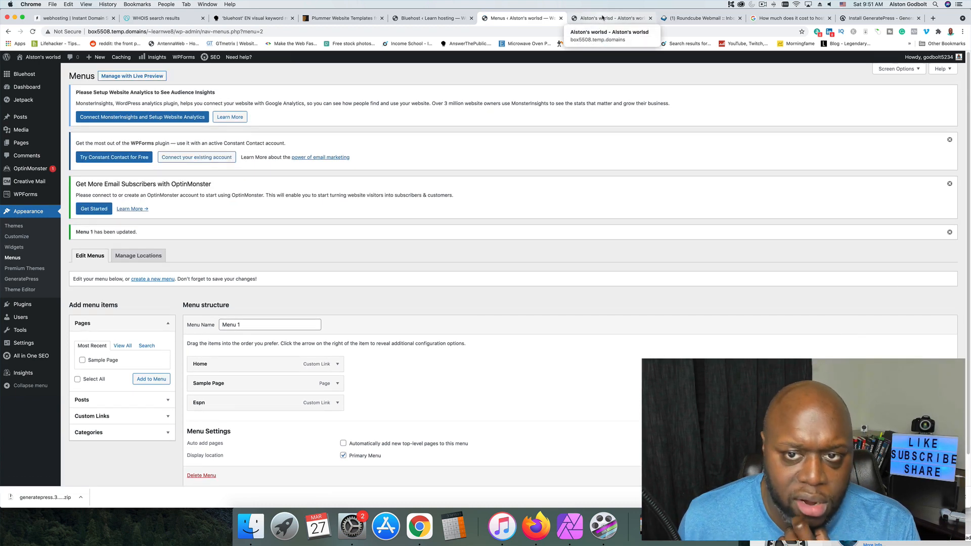
left_click(602, 18)
left_click(32, 31)
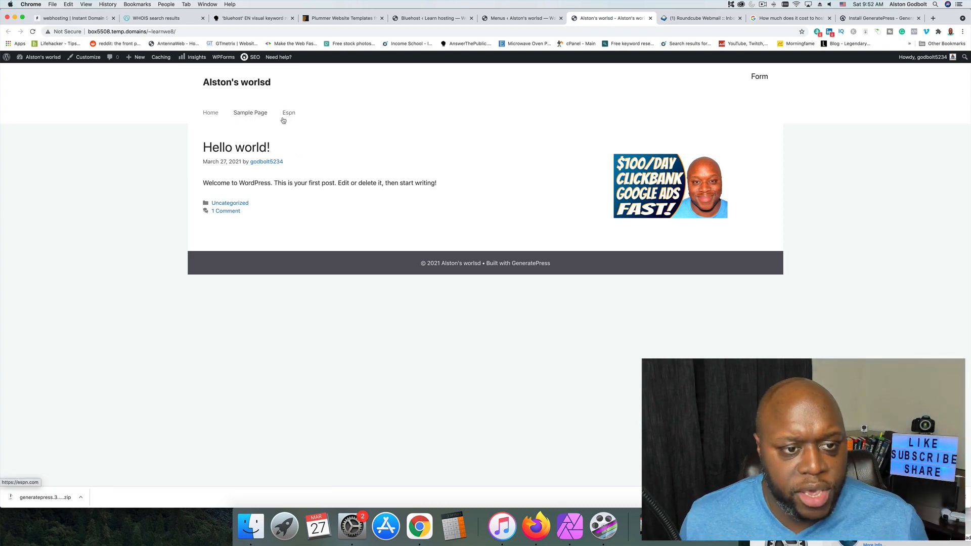
Test the Espn link in the live site's navigation and close that browser tab.
left_click(290, 114)
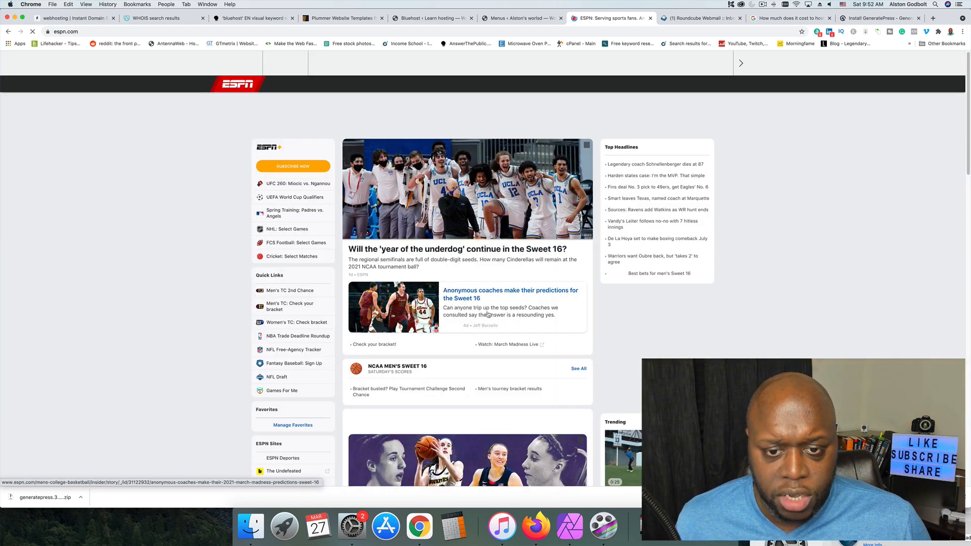
left_click(651, 19)
left_click(416, 20)
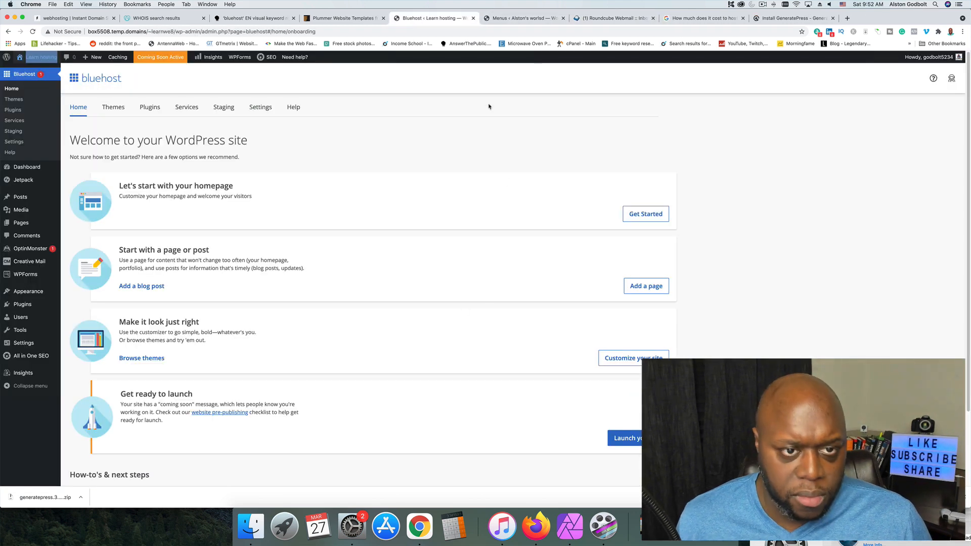
Nest the Espn link as a sub item under Sample Page in "Menu 1" and save the menu.
left_click(515, 18)
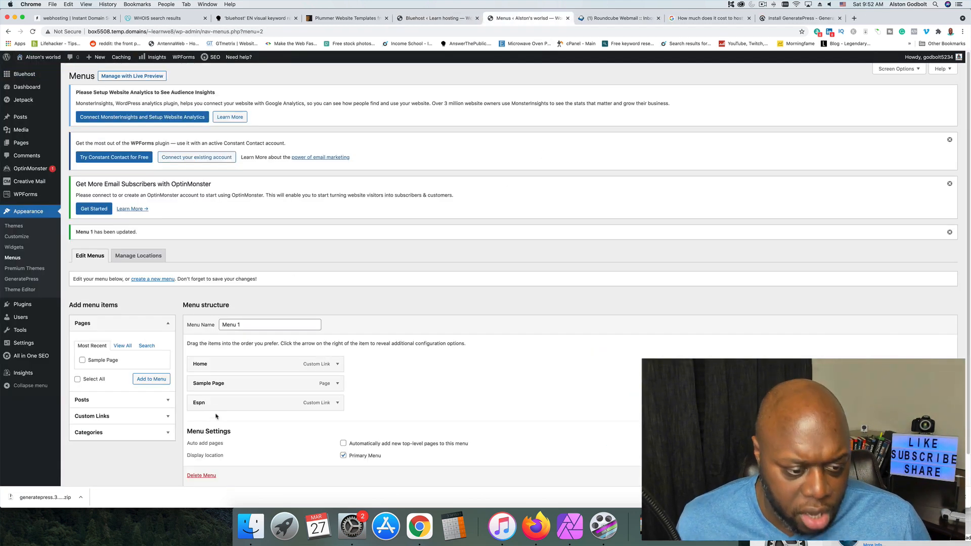
left_click_drag(201, 403, 211, 401)
left_click_drag(215, 401, 214, 401)
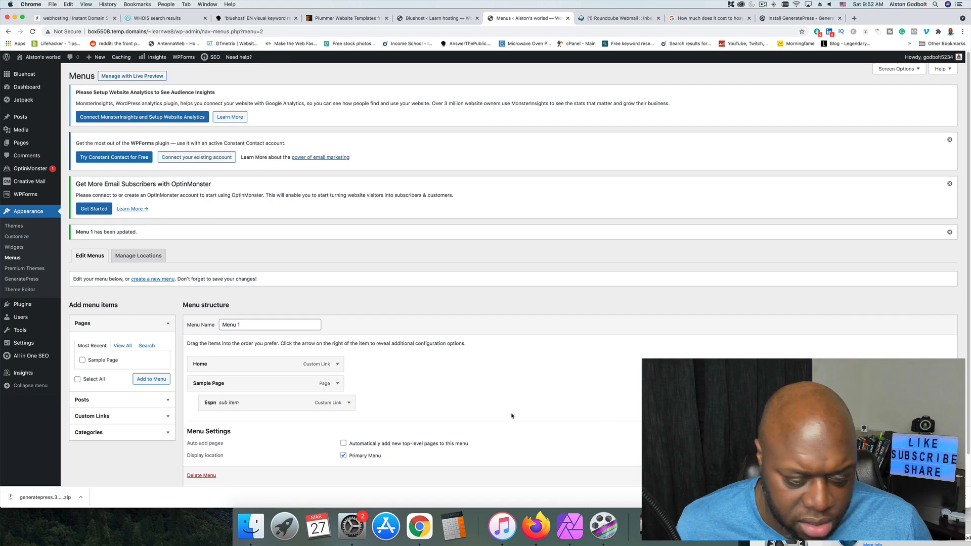
scroll(215, 384, "down", 1)
left_click(935, 453)
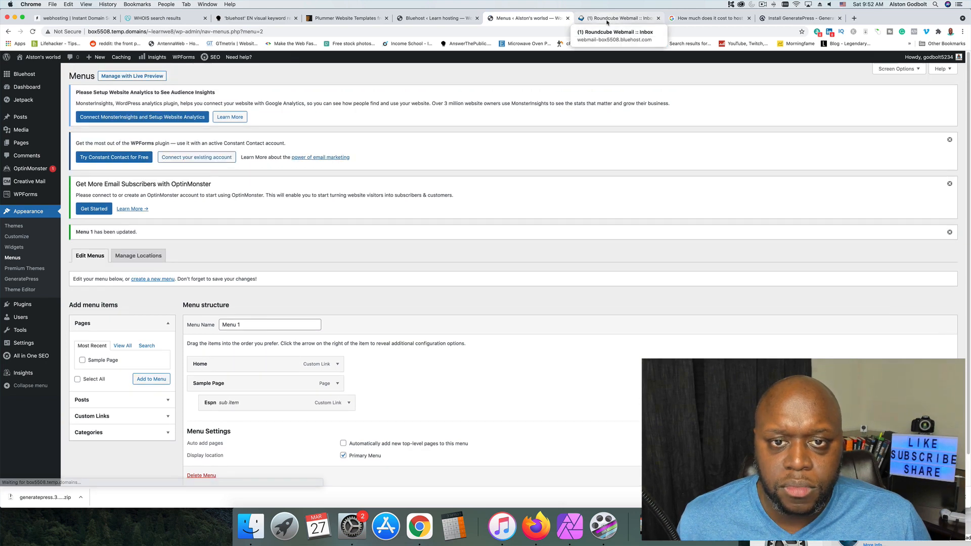
Open the live site in a new browser tab from the menu editor.
left_click(607, 18)
left_click(528, 18)
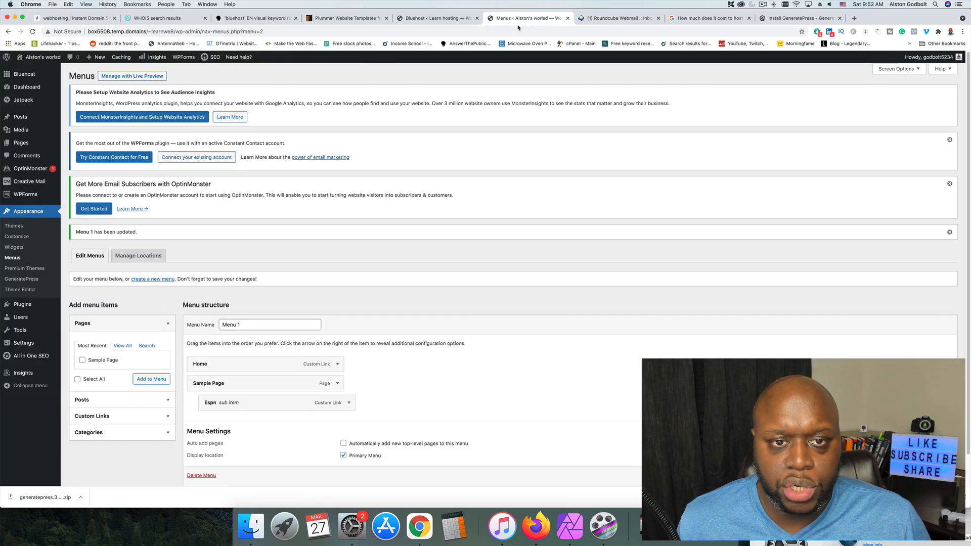
right_click(40, 56)
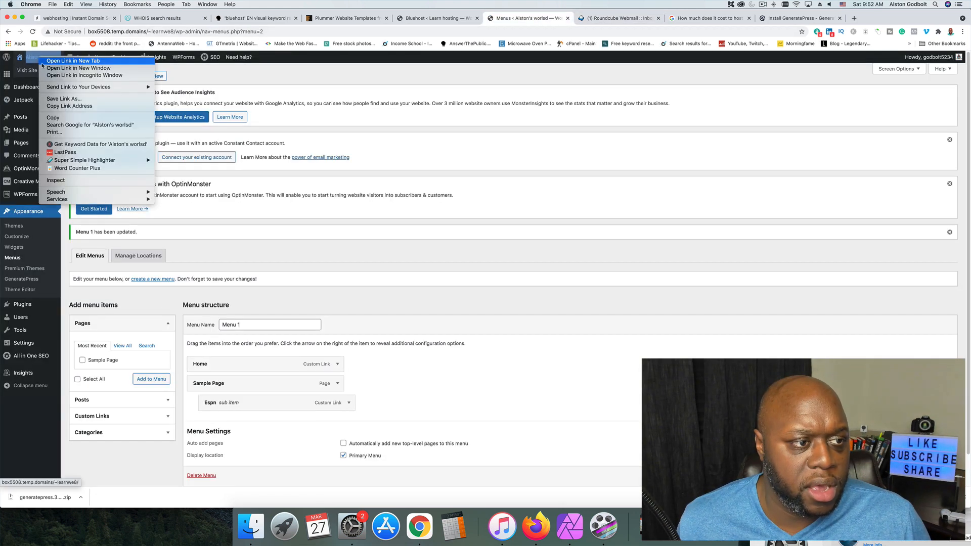
left_click(73, 60)
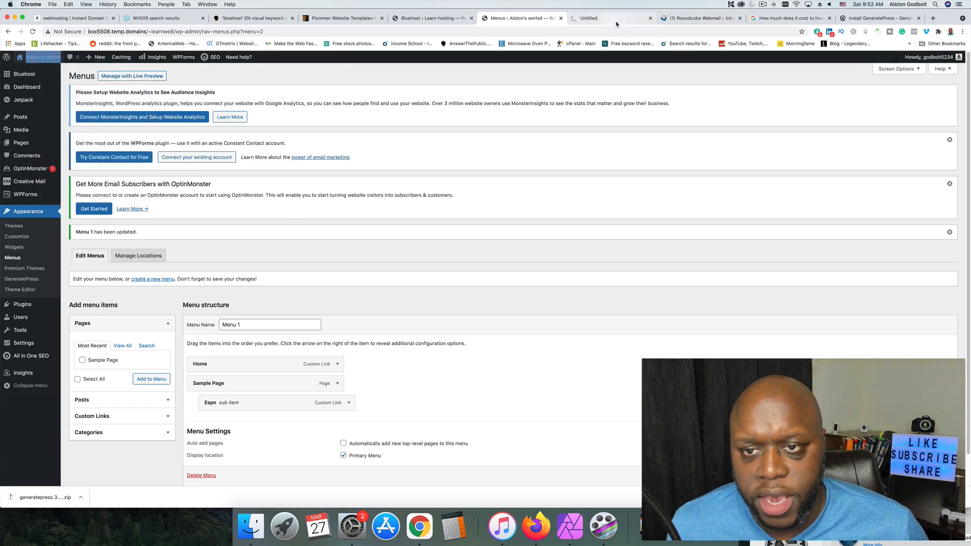
Close the Roundcube webmail, Google search and GeneratePress install tabs, and check the Sample Page submenu on the live site.
left_click(741, 18)
left_click(741, 18)
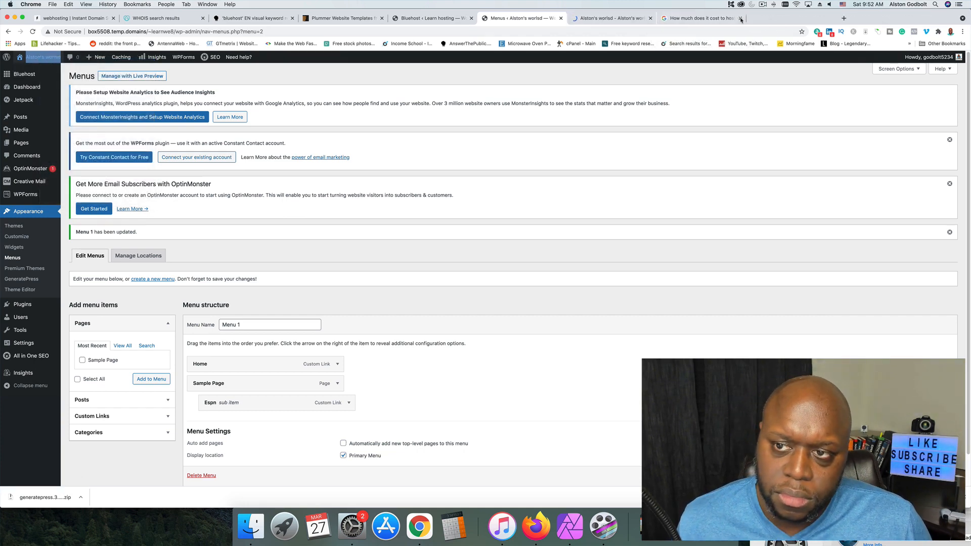
left_click(741, 18)
left_click(630, 19)
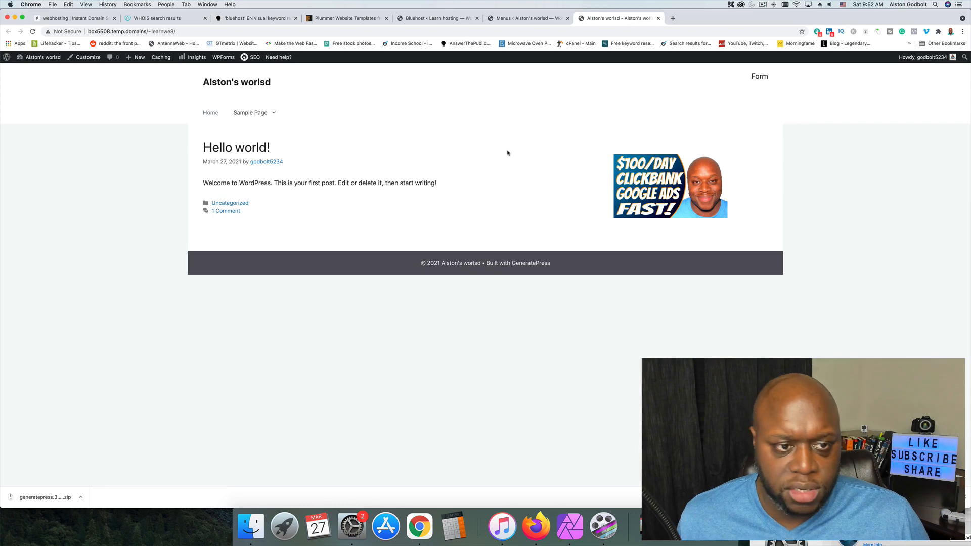
mouse_move(278, 115)
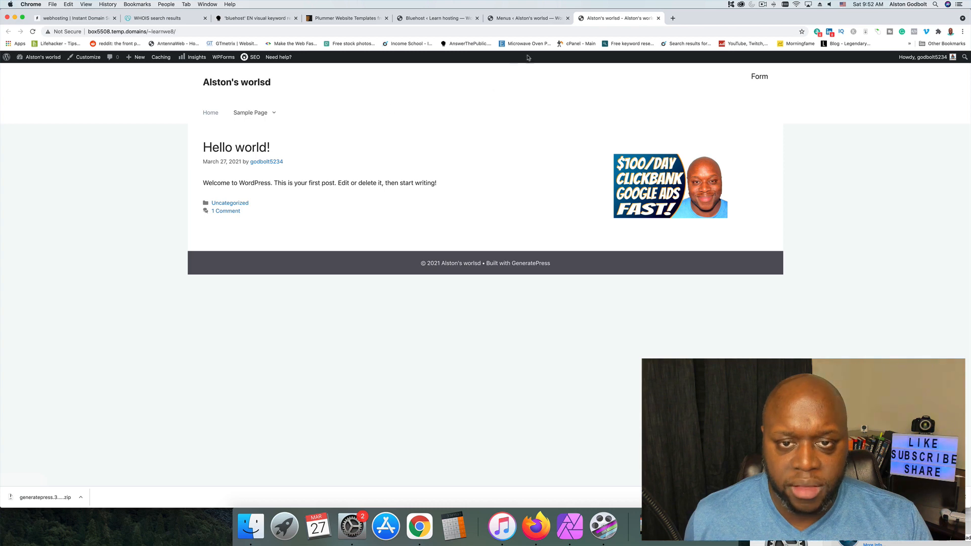
Return to the menu editor to review the menu structure, and open the Premium Themes page.
left_click(536, 19)
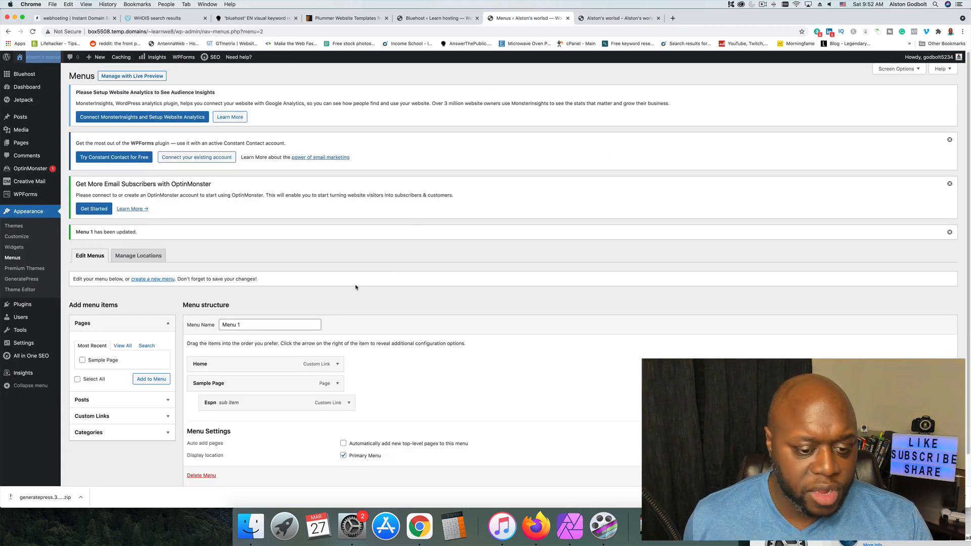
scroll(387, 386, "down", 1)
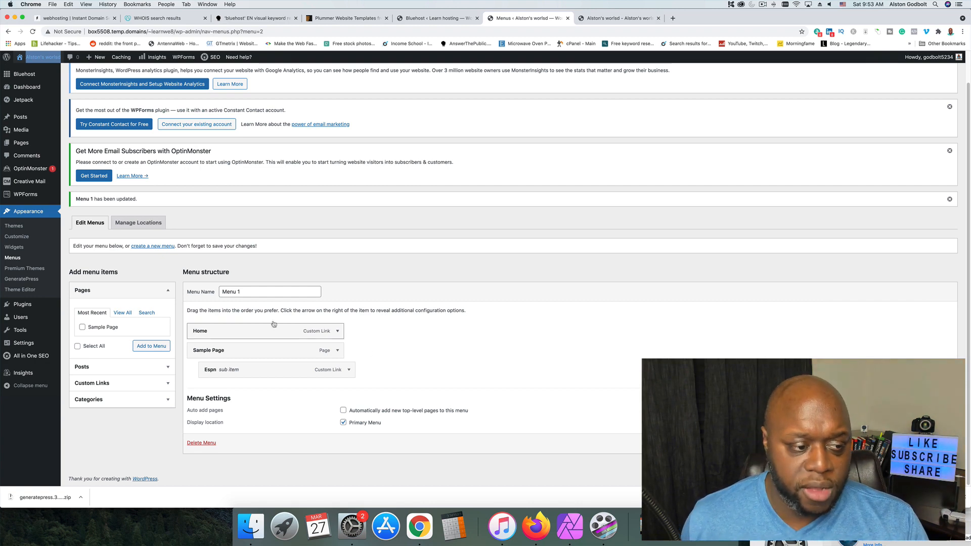
left_click(24, 268)
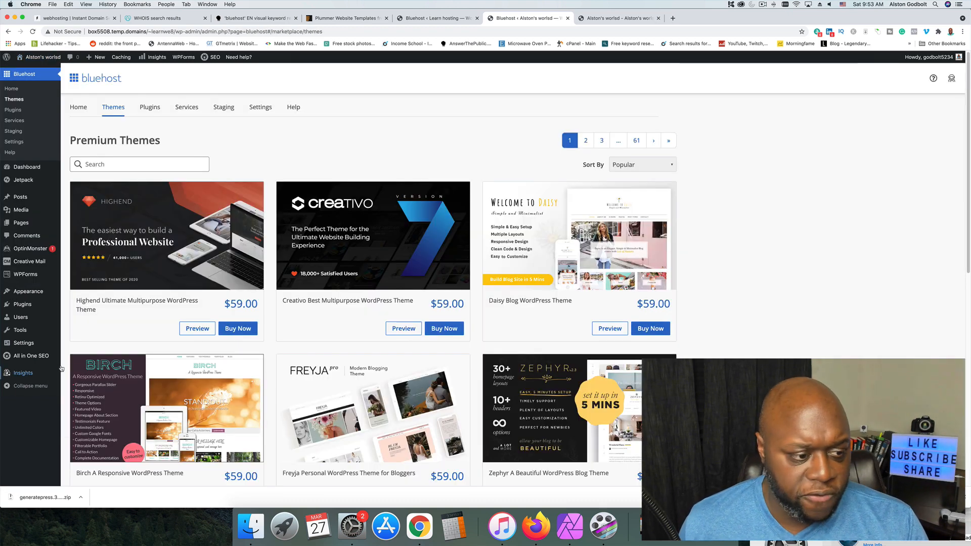
Open the GeneratePress options page and look through its Start Customizing links and Premium Modules list.
mouse_move(35, 295)
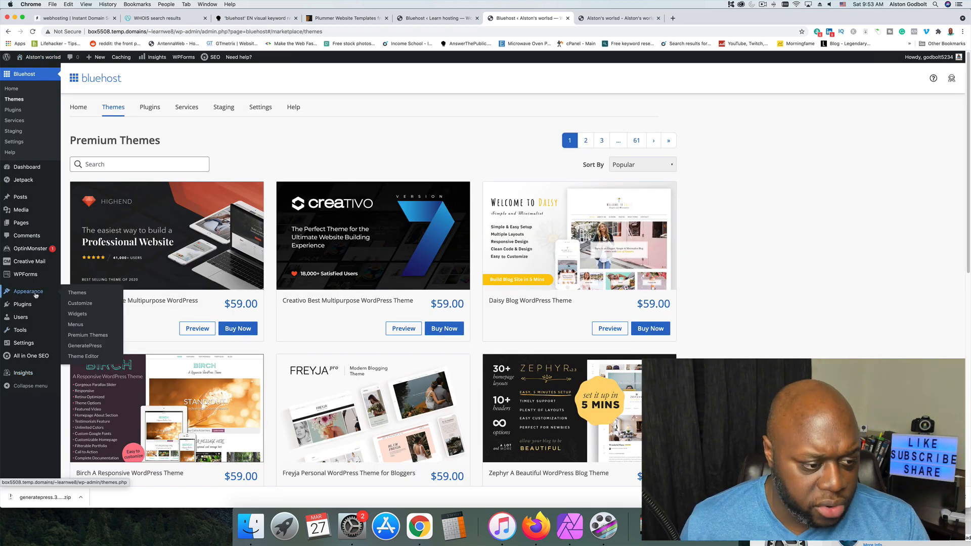
left_click(85, 346)
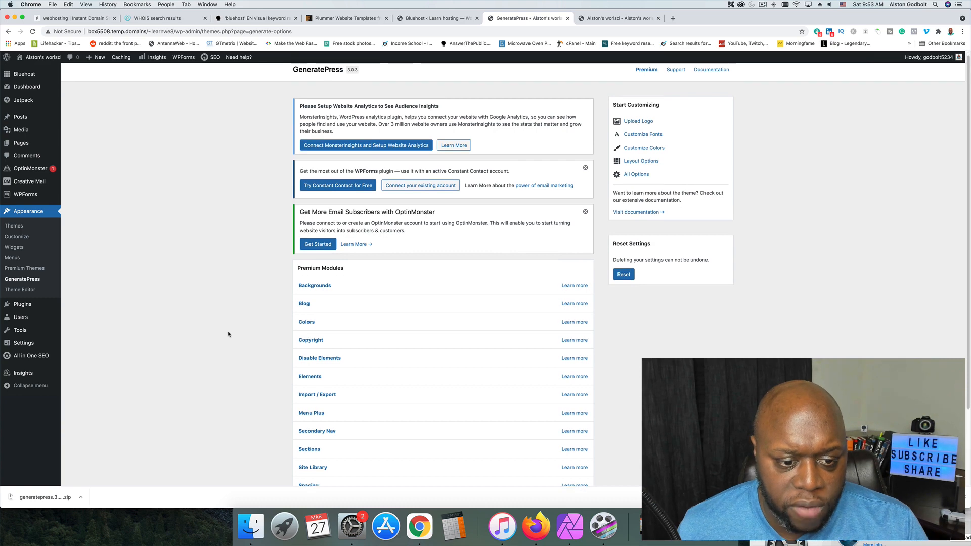
scroll(263, 319, "down", 2)
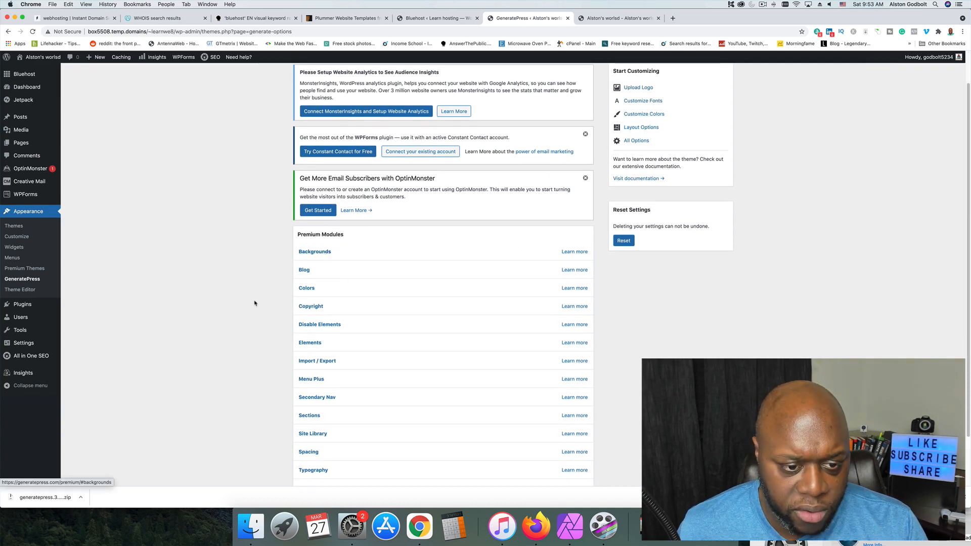
scroll(265, 304, "down", 3)
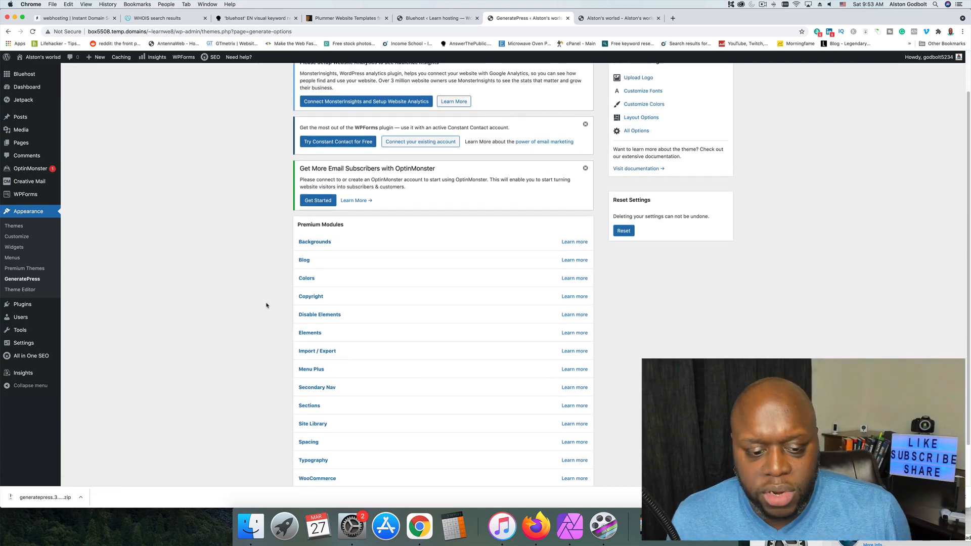
scroll(265, 302, "up", 5)
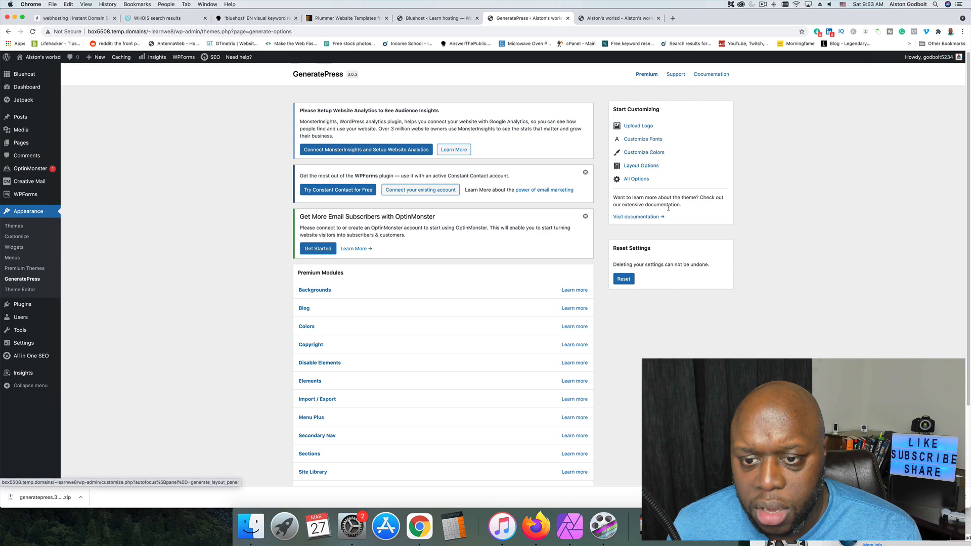
left_click(649, 167)
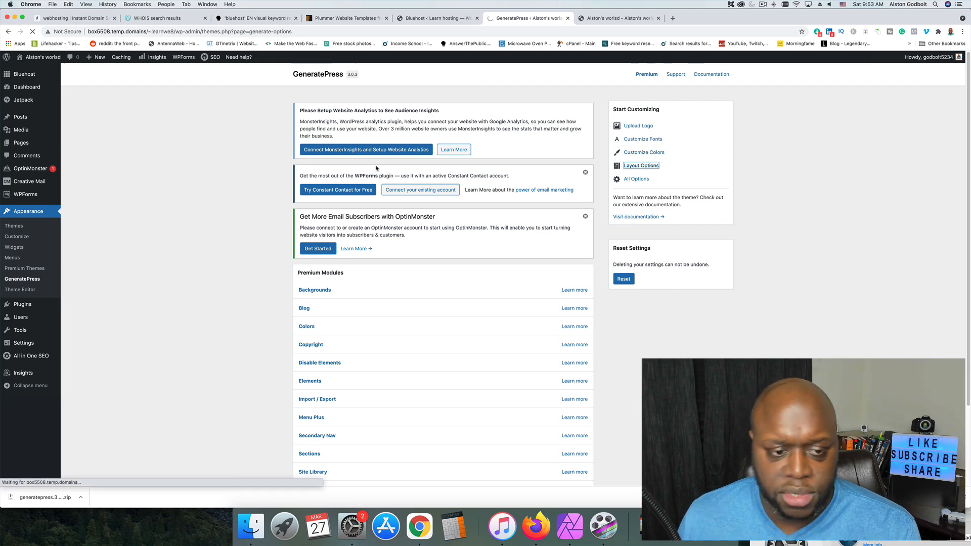
scroll(314, 372, "down", 3)
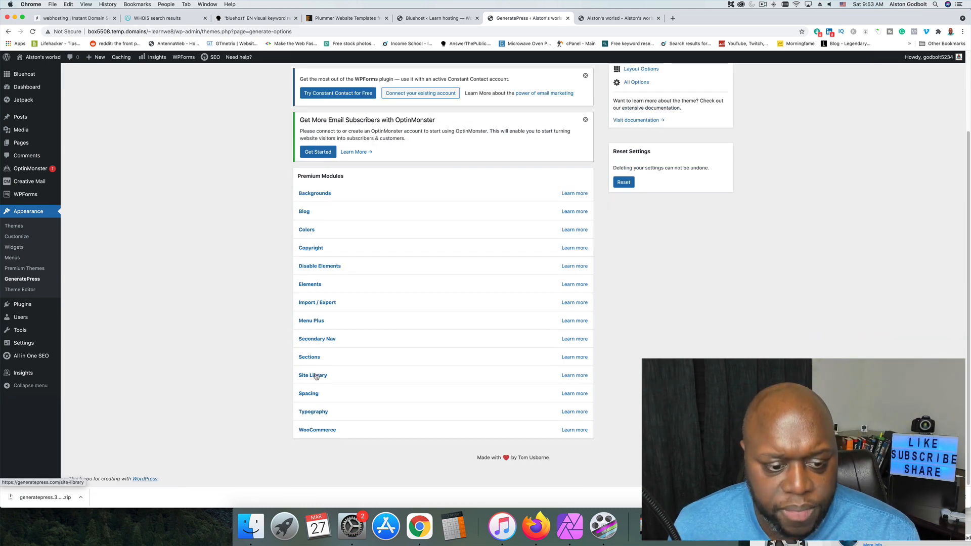
Browse the demo sites in the GeneratePress Site Library, including Shop, and return to the GeneratePress options page.
left_click(315, 376)
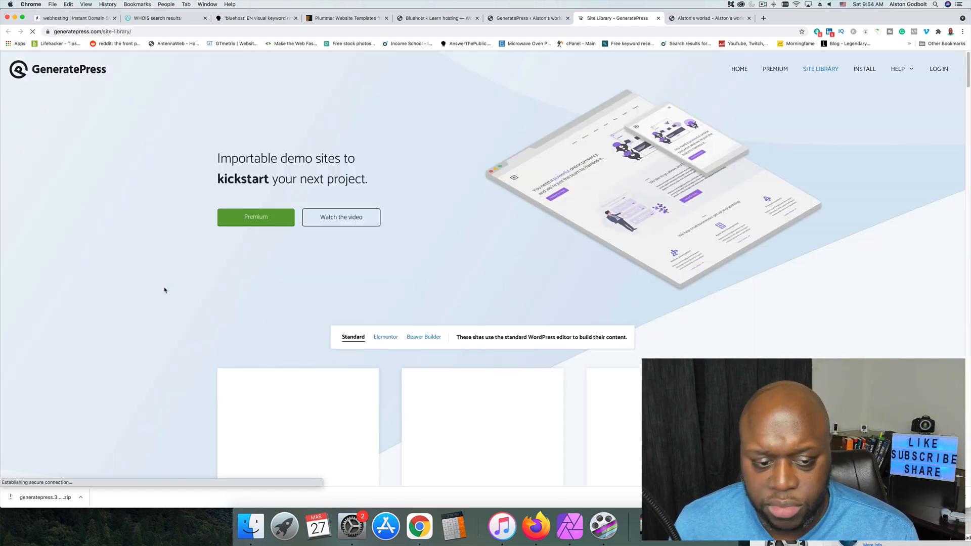
scroll(164, 292, "down", 5)
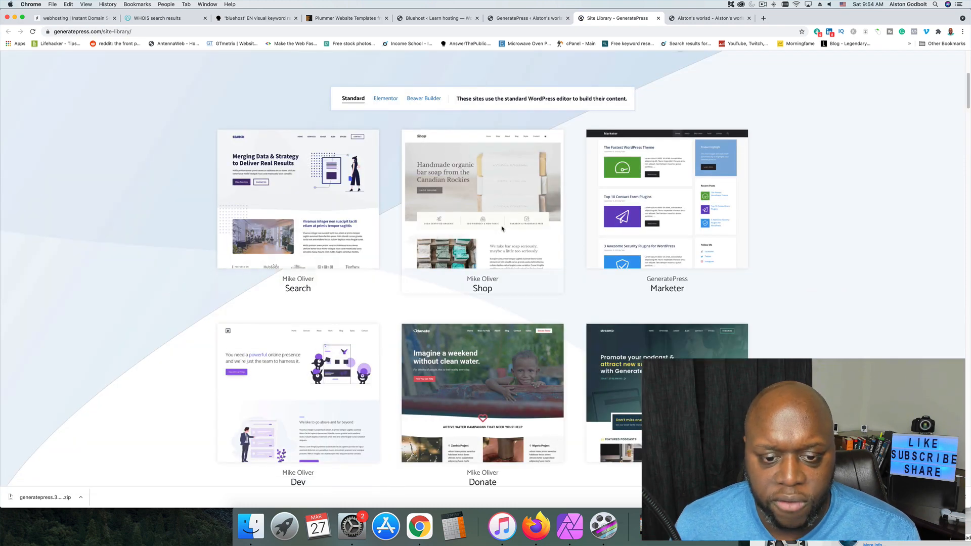
mouse_move(499, 222)
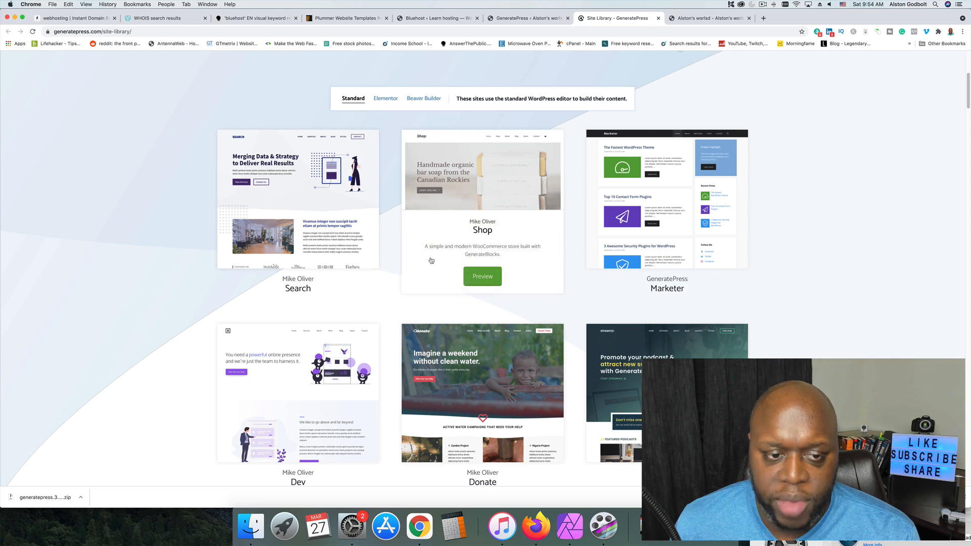
left_click(514, 19)
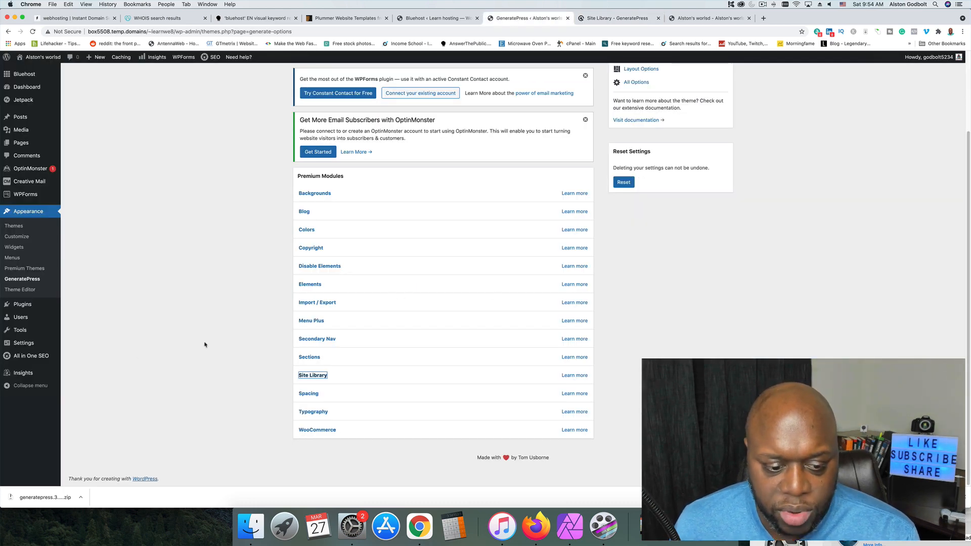
Open the Theme Editor, acknowledge the direct-editing warning, and look through GeneratePress's style.css and theme files.
left_click(29, 292)
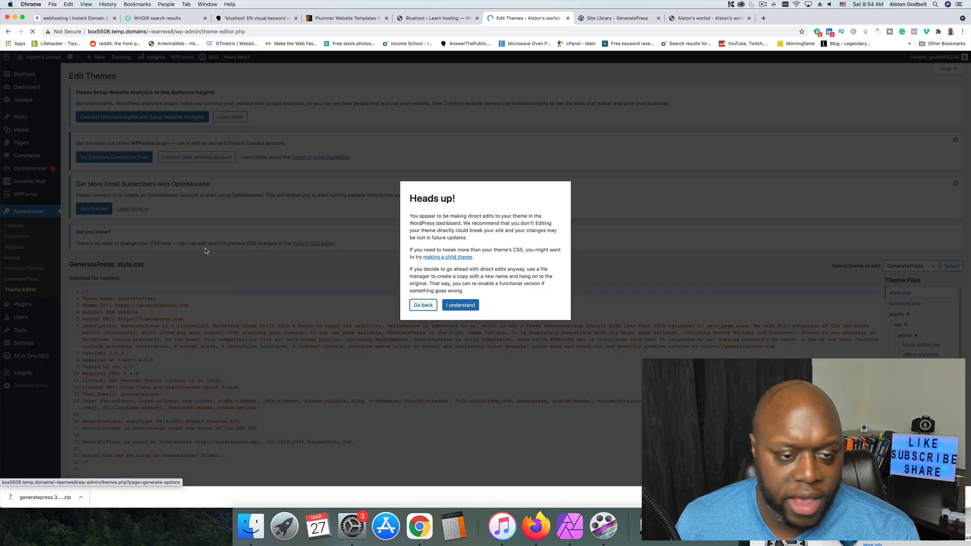
left_click(460, 306)
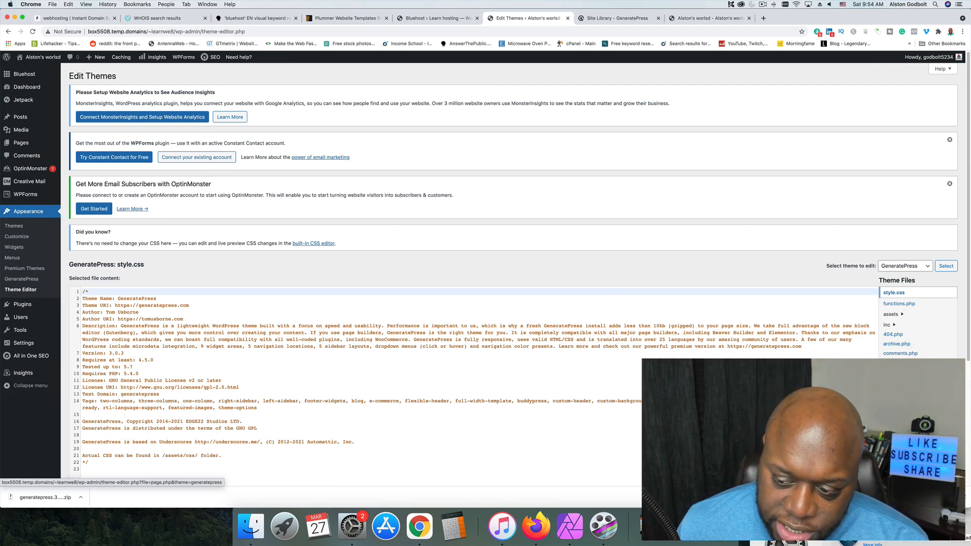
scroll(546, 377, "down", 1)
scroll(546, 370, "down", 5)
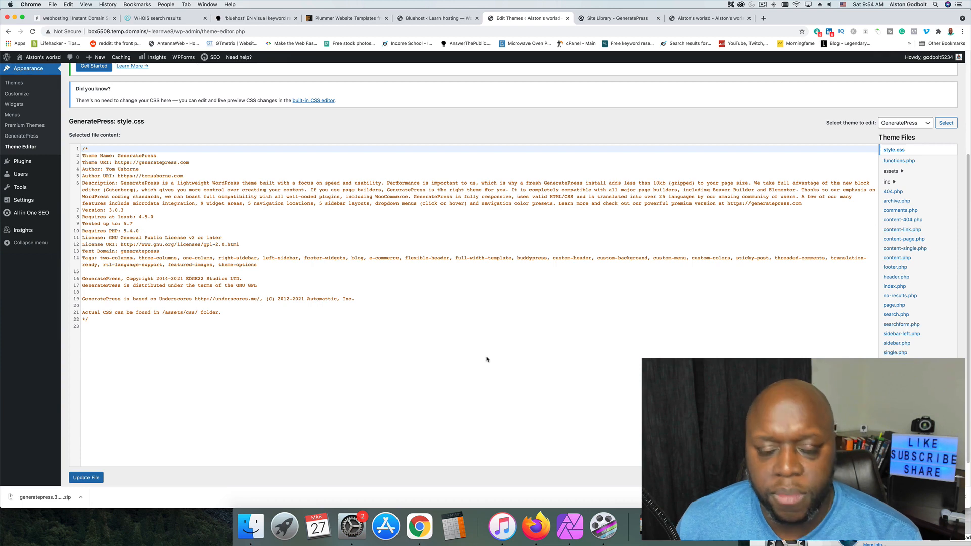
scroll(487, 362, "up", 5)
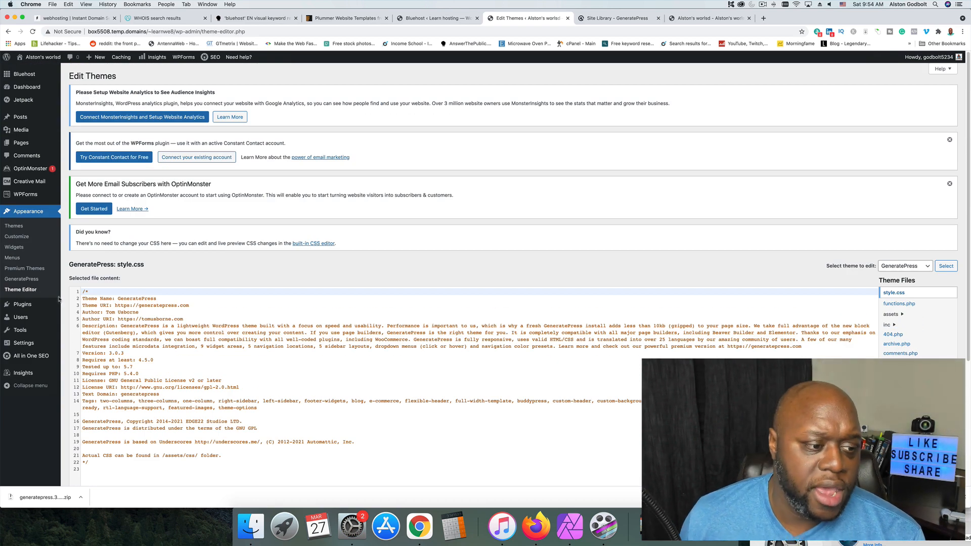
Open the installed plugins page and look through the plugin list.
left_click(18, 308)
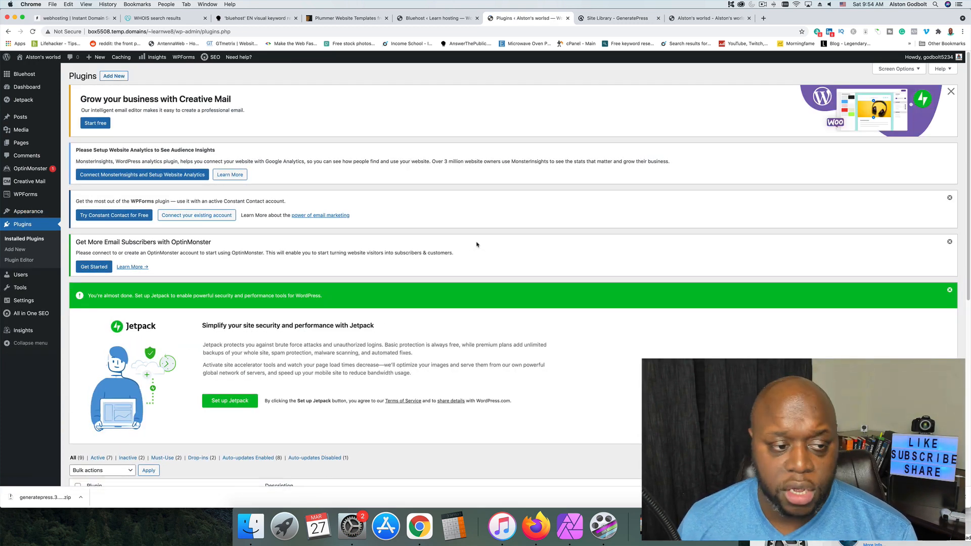
scroll(476, 245, "down", 5)
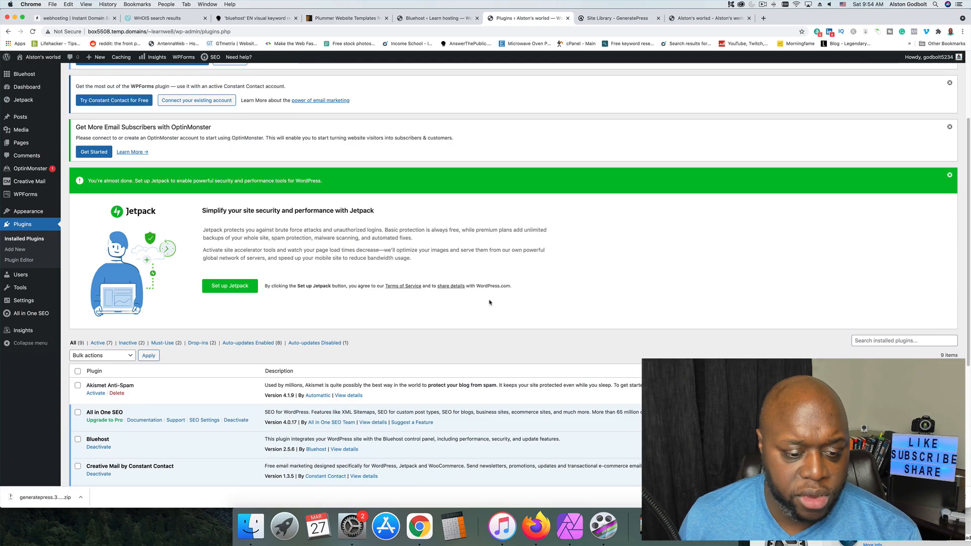
scroll(170, 333, "down", 1)
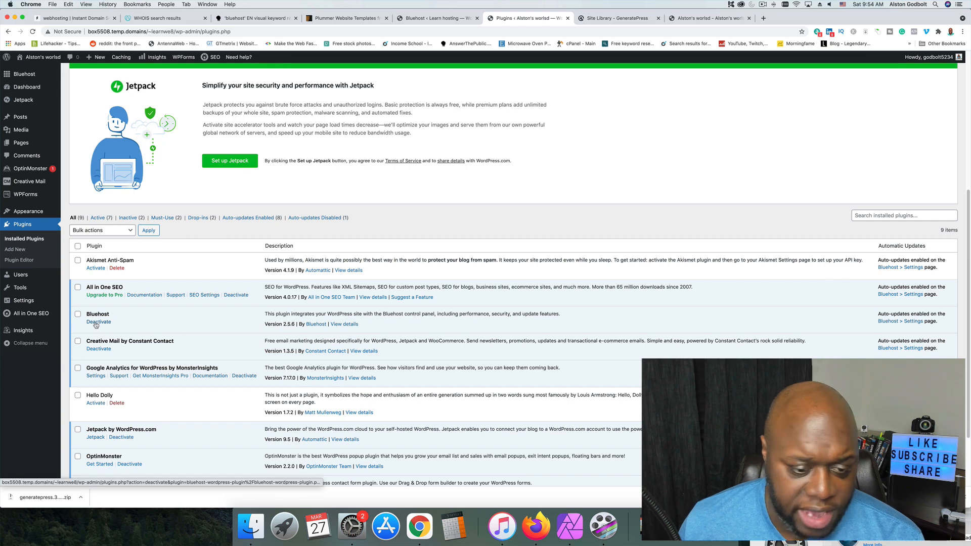
Search the plugin directory for "getresponse", then install and activate the GetResponse for WordPress plugin.
scroll(96, 325, "down", 2)
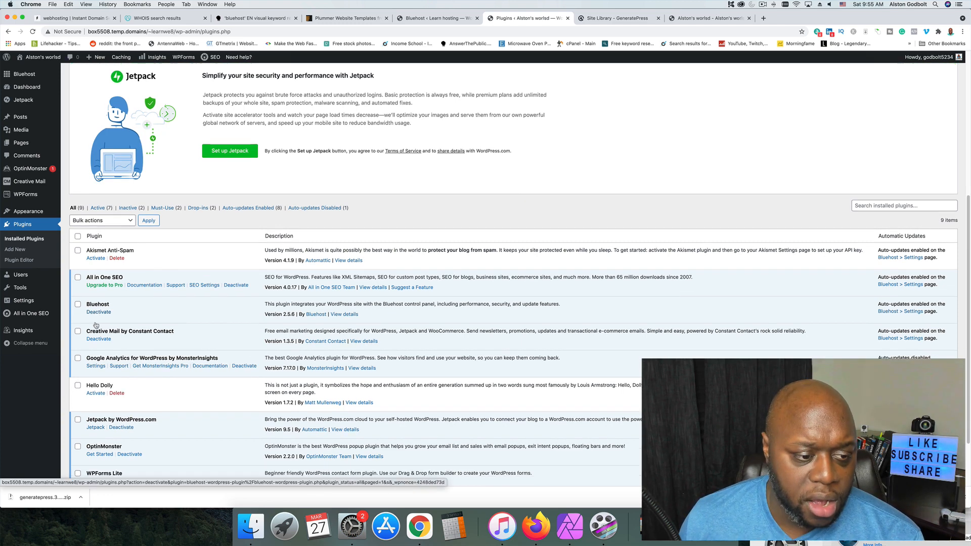
scroll(96, 326, "down", 3)
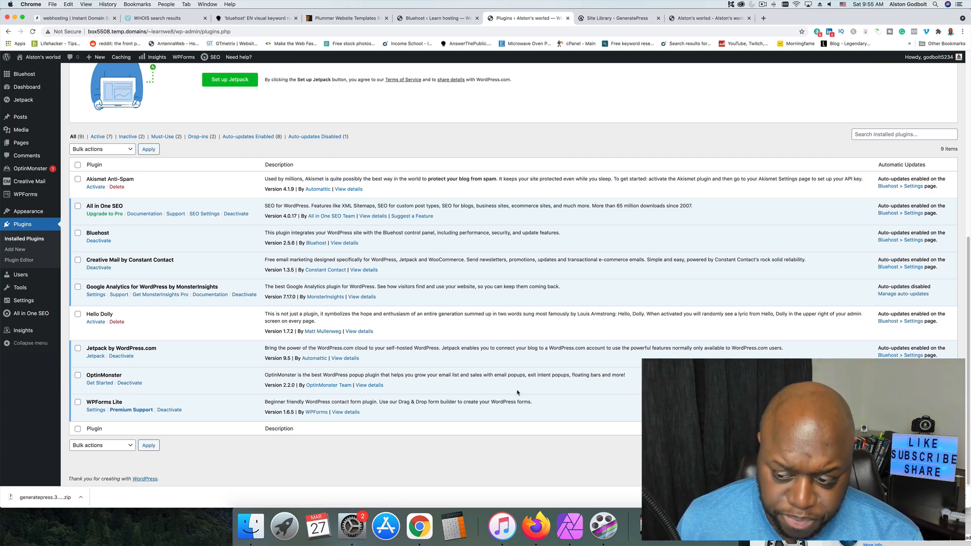
scroll(478, 413, "up", 7)
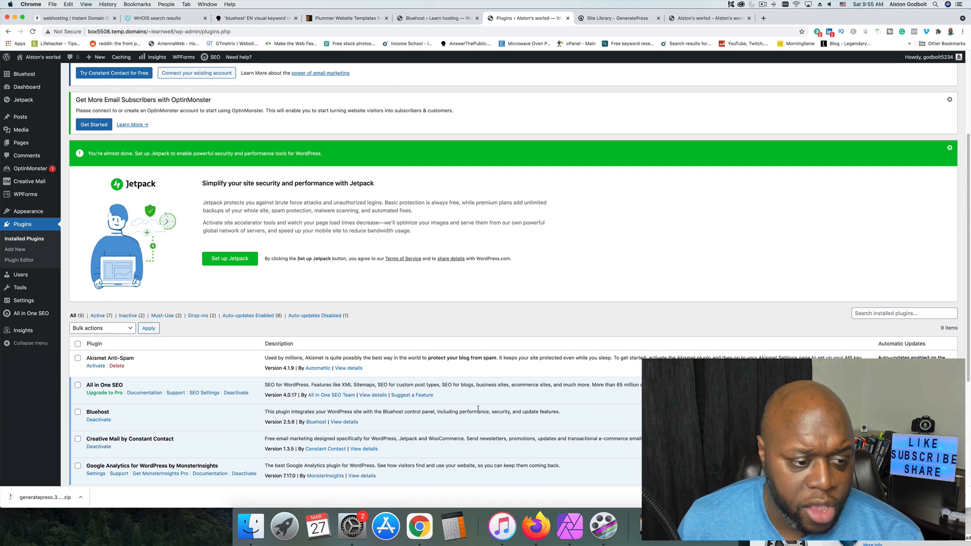
scroll(479, 409, "up", 4)
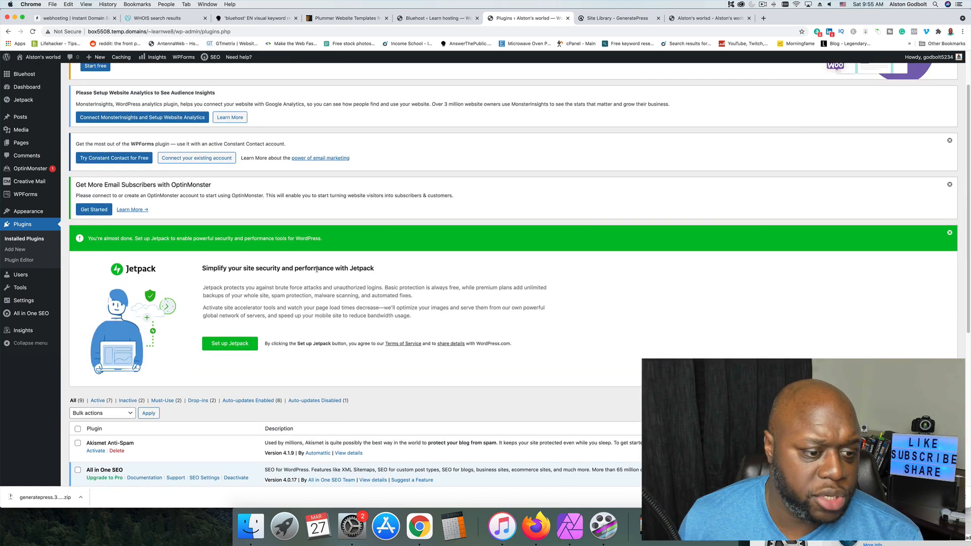
scroll(317, 270, "up", 3)
left_click(122, 78)
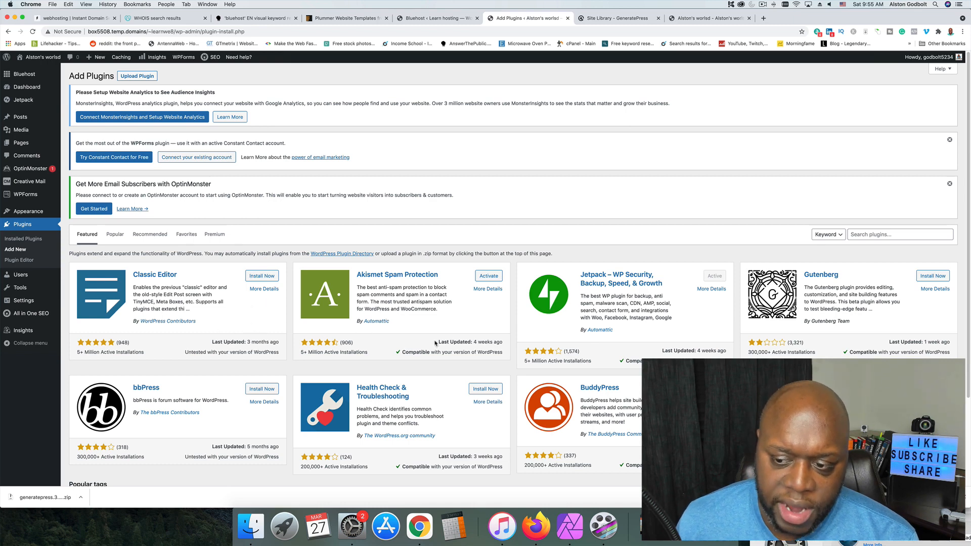
left_click(878, 235)
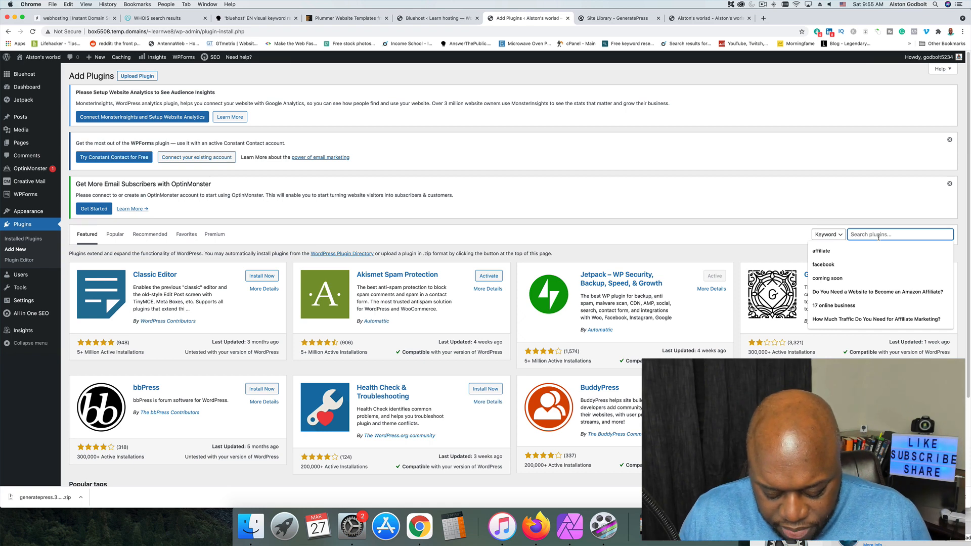
type("getresp")
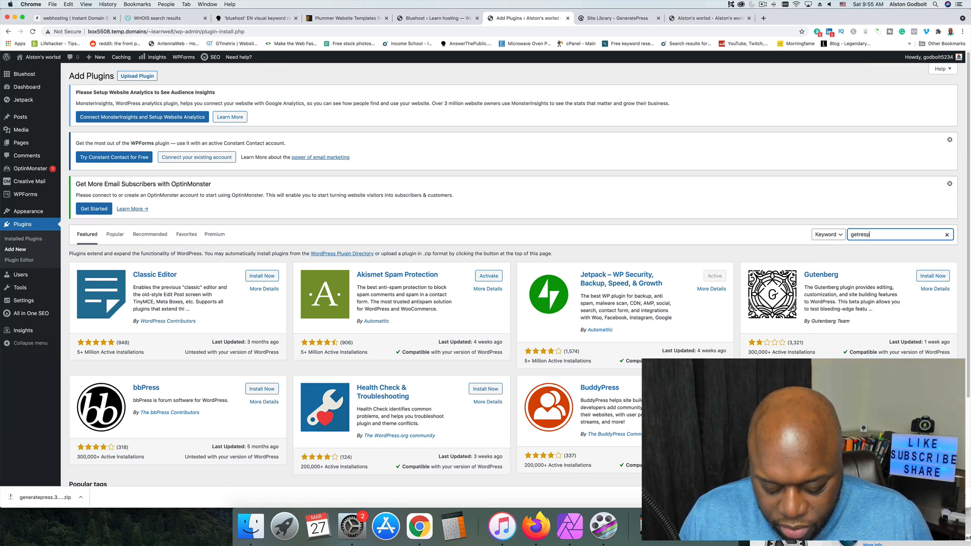
type("onse")
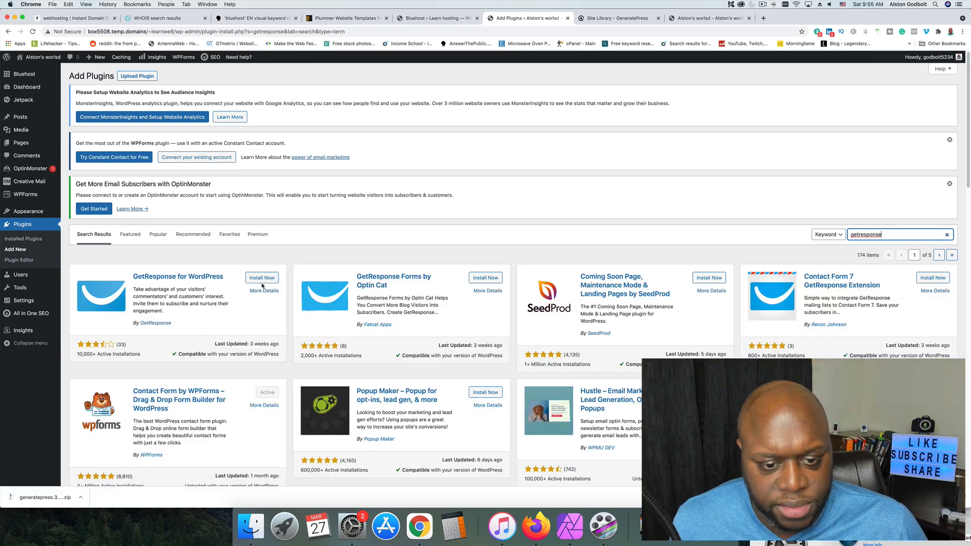
left_click(264, 282)
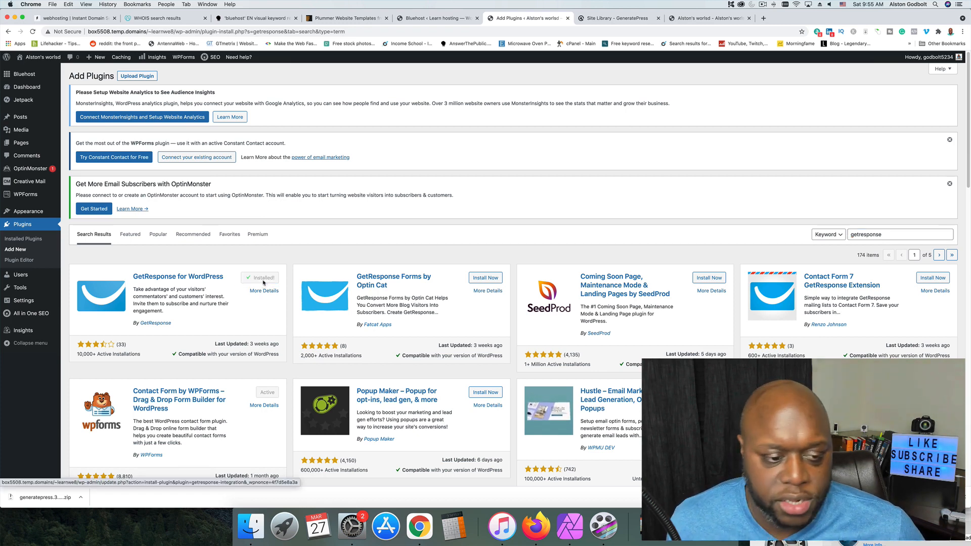
left_click(267, 282)
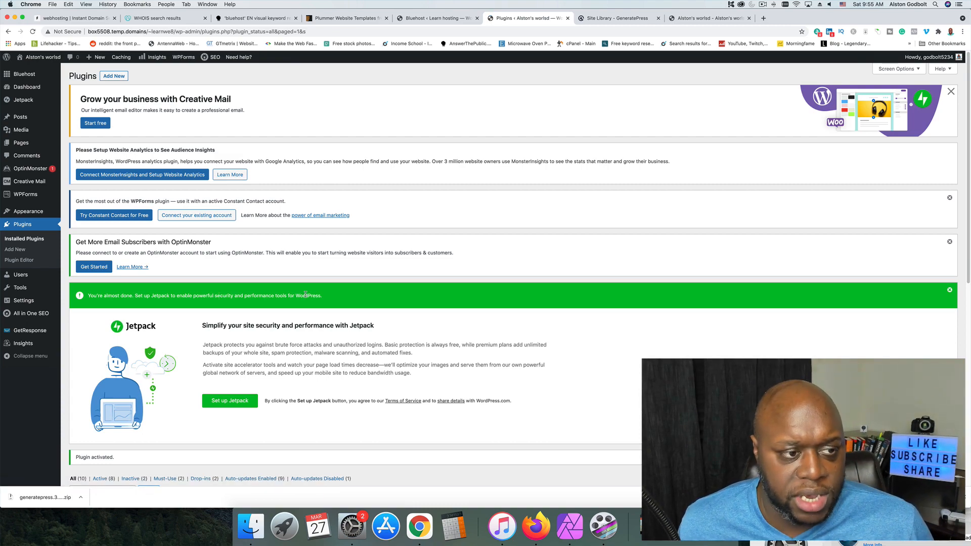
Open the settings of the GetResponse for WordPress plugin and place the cursor in the API Key field.
scroll(386, 319, "down", 6)
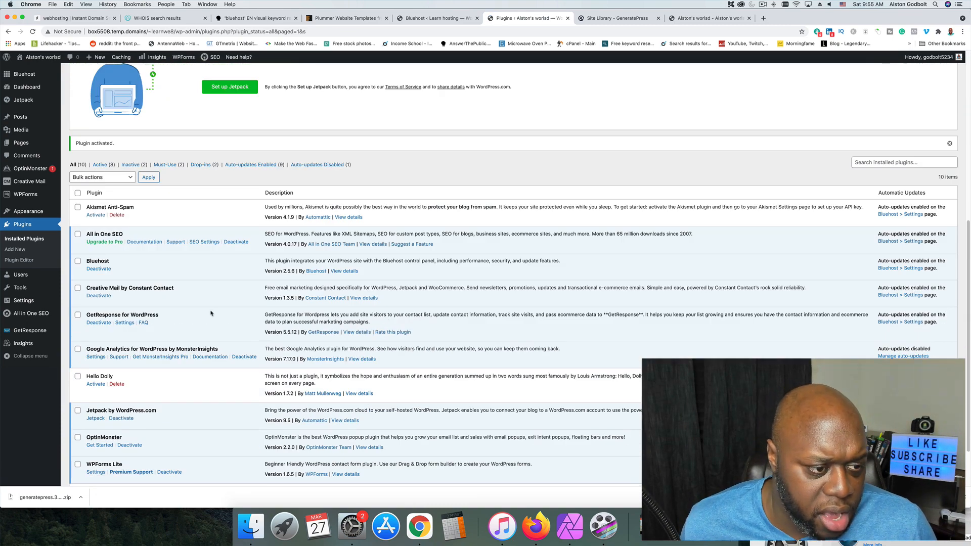
scroll(211, 314, "down", 2)
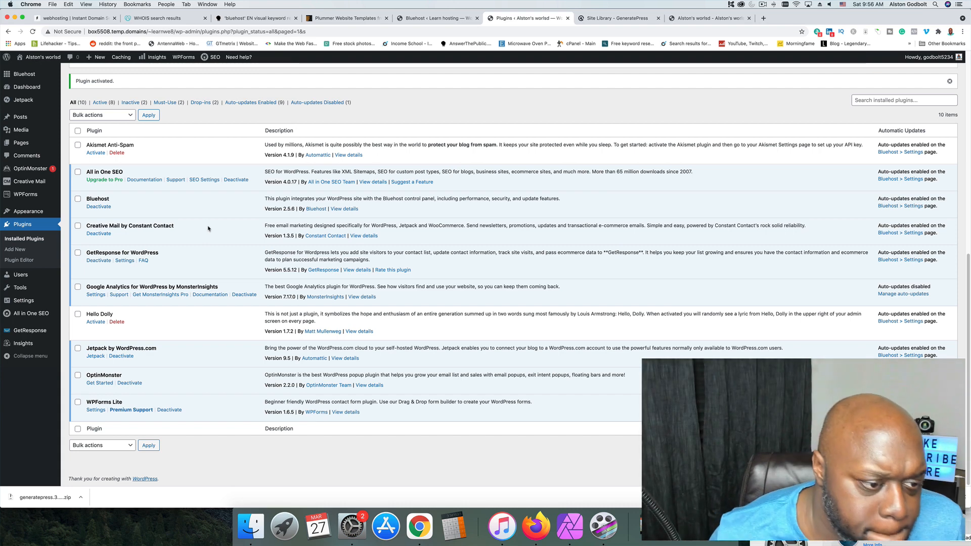
left_click(124, 260)
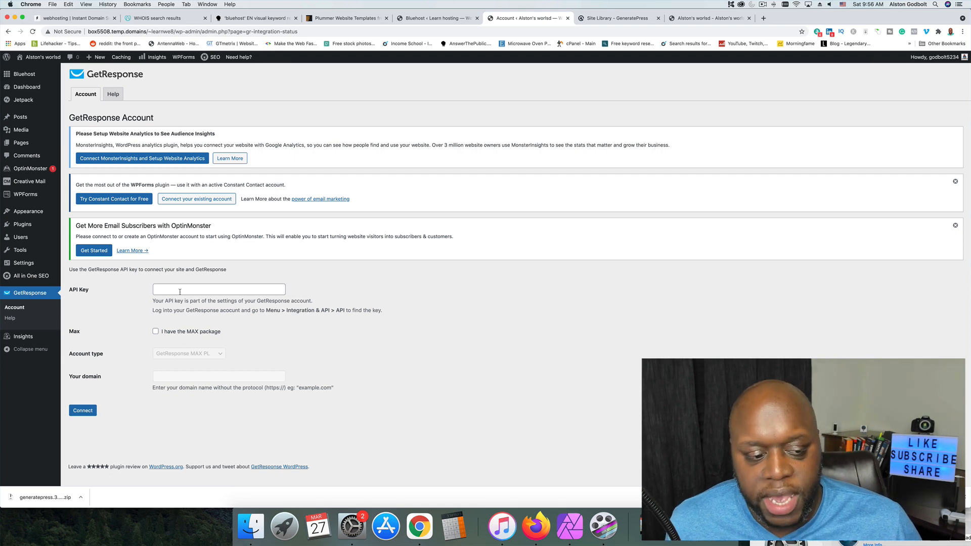
left_click(186, 292)
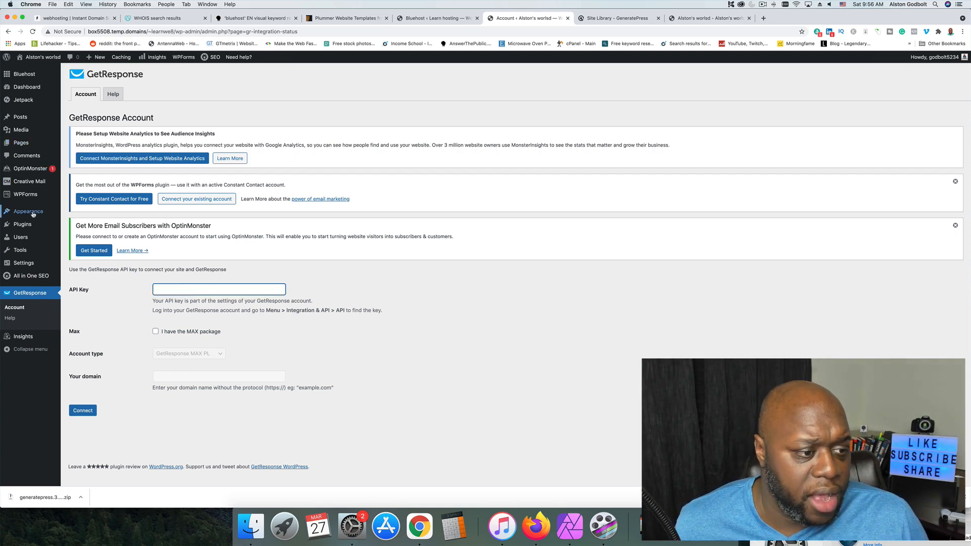
Open the form for adding a new user and choose Editor as the role.
mouse_move(26, 229)
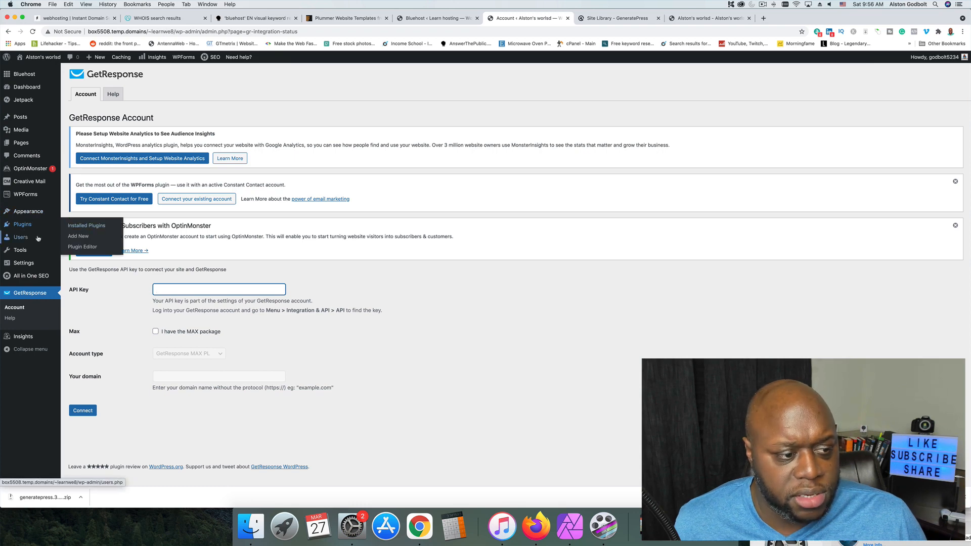
left_click(26, 238)
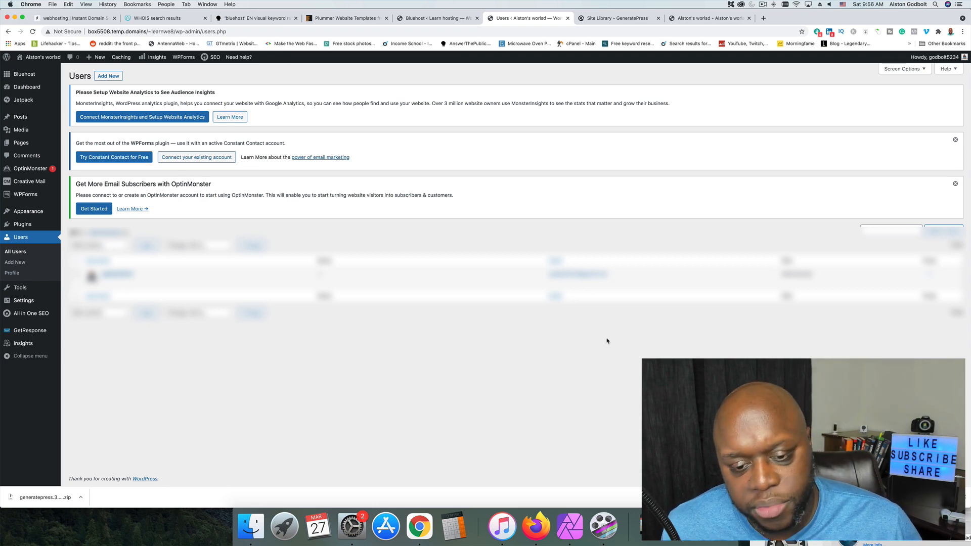
left_click(119, 77)
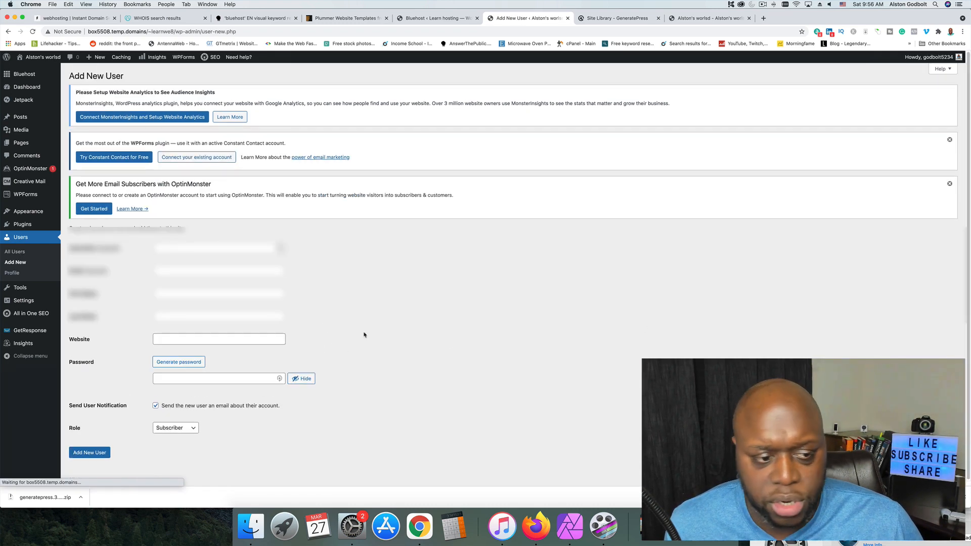
left_click(192, 438)
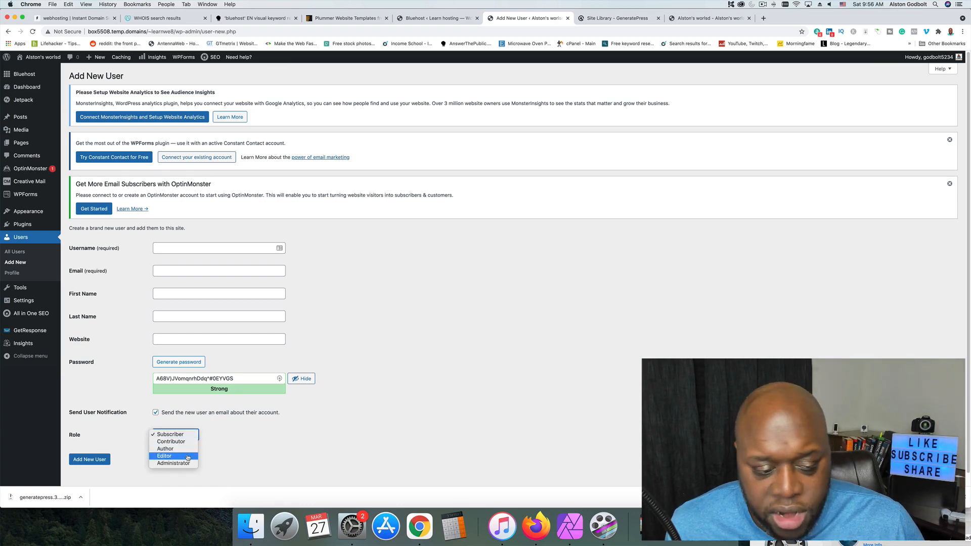
left_click(187, 457)
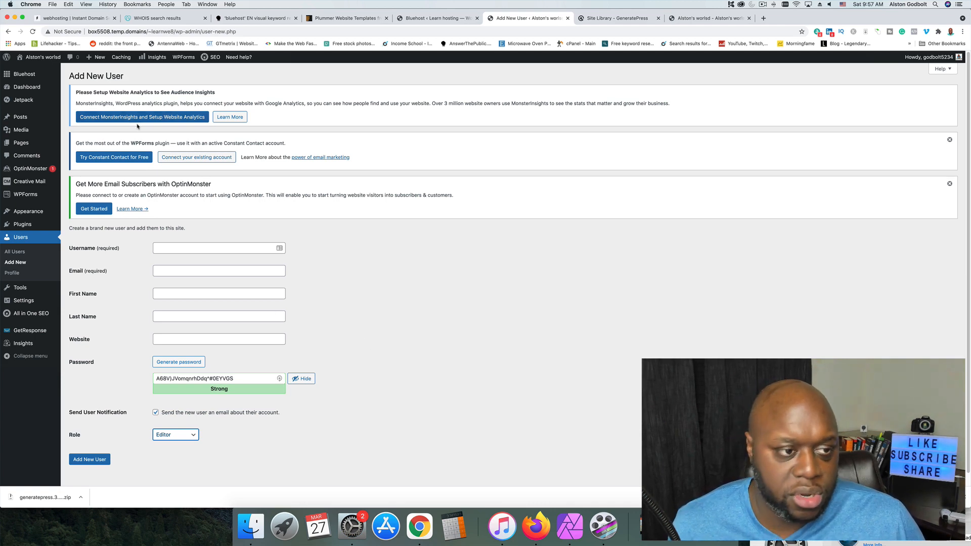
left_click(431, 327)
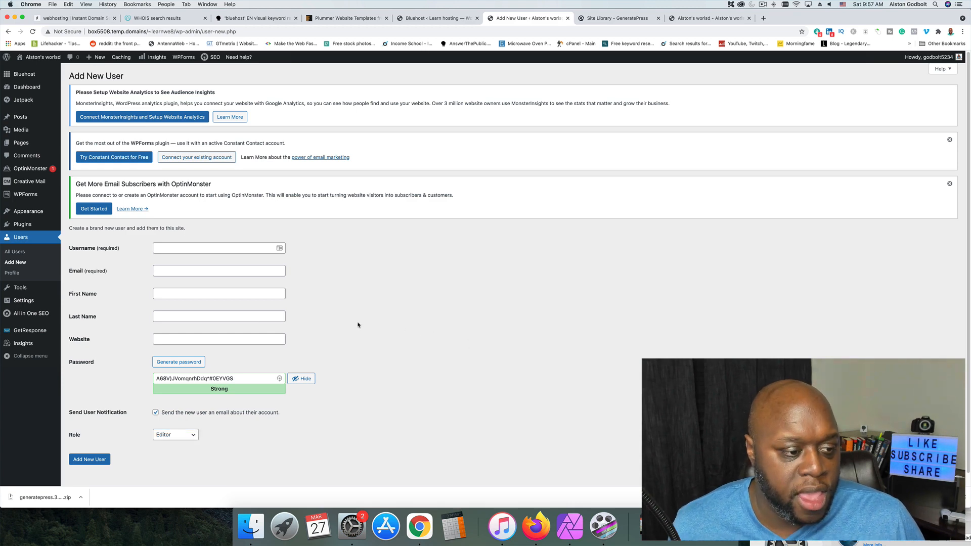
Look through the Available Tools, Import, Site Health and Export Personal Data pages.
left_click(24, 289)
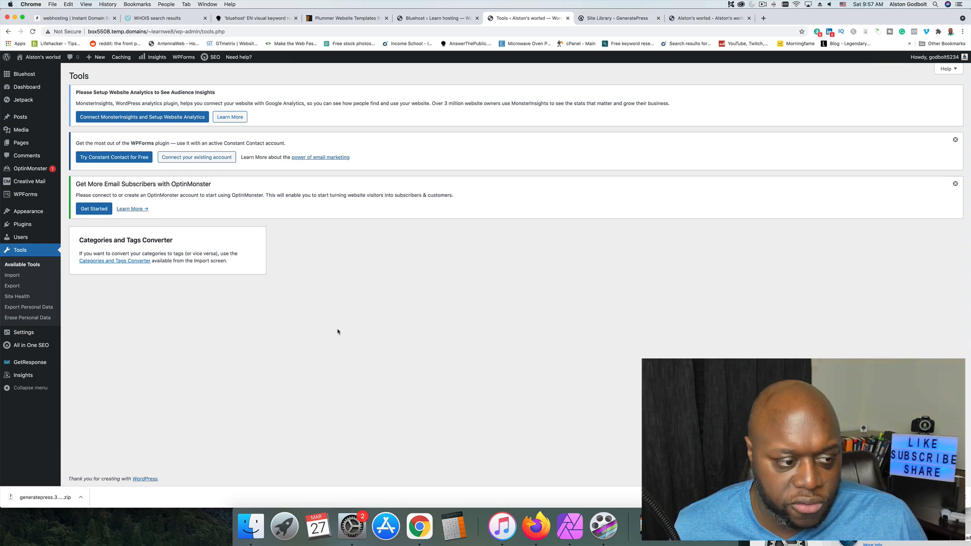
left_click(12, 276)
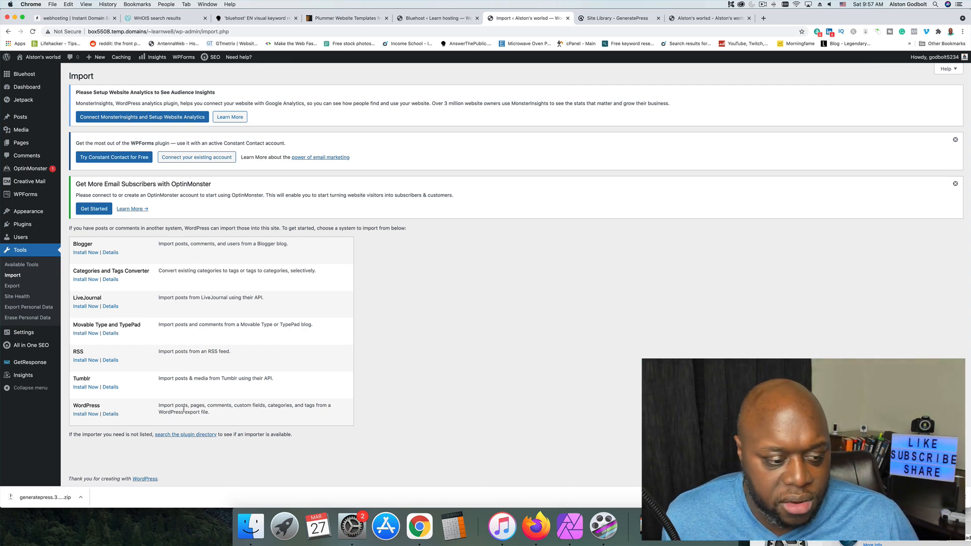
left_click(17, 296)
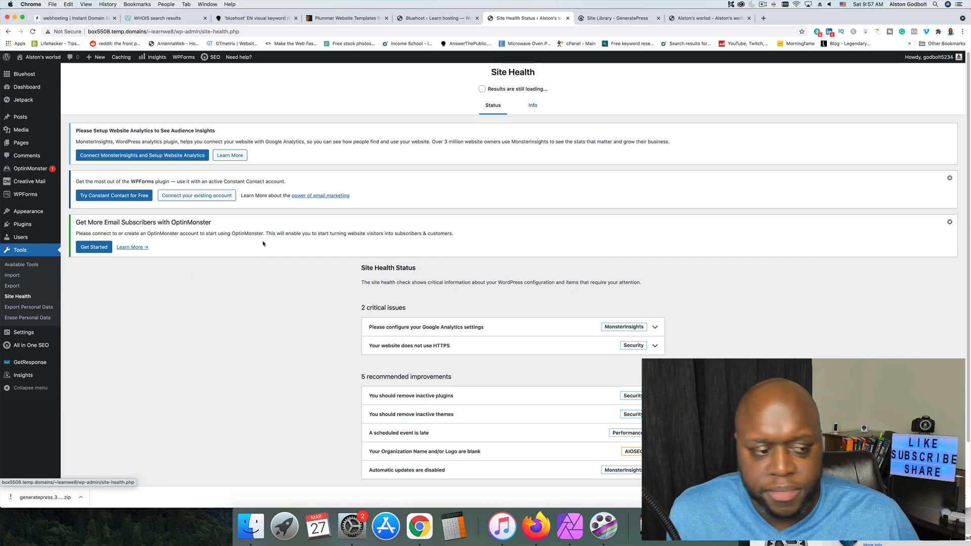
left_click(33, 308)
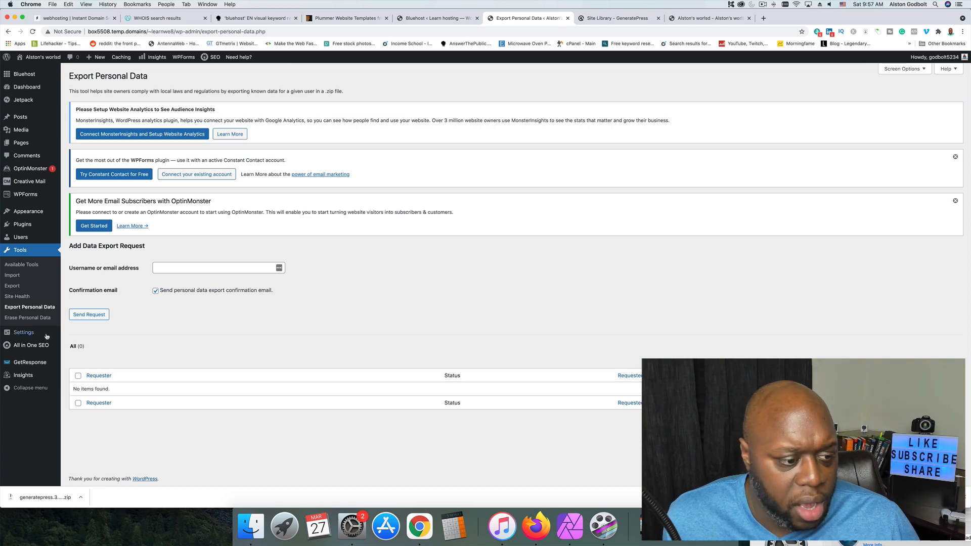
Open the General Settings and review them from the site title and default user role to the cache level.
mouse_move(30, 335)
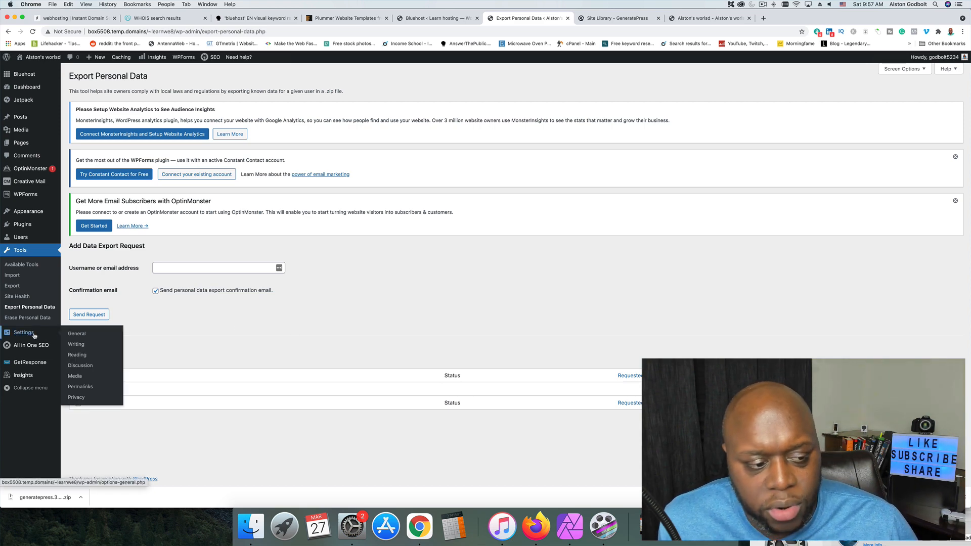
left_click(78, 335)
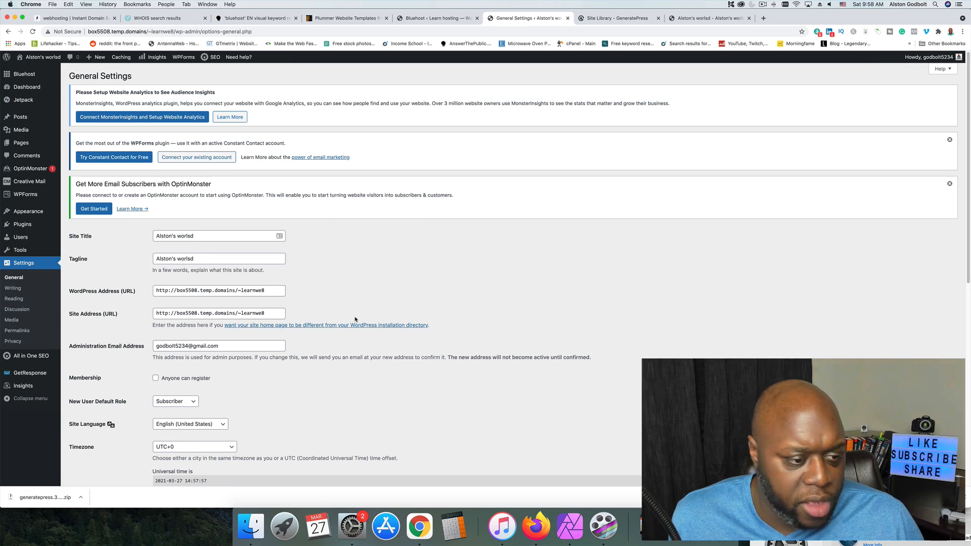
scroll(356, 320, "down", 1)
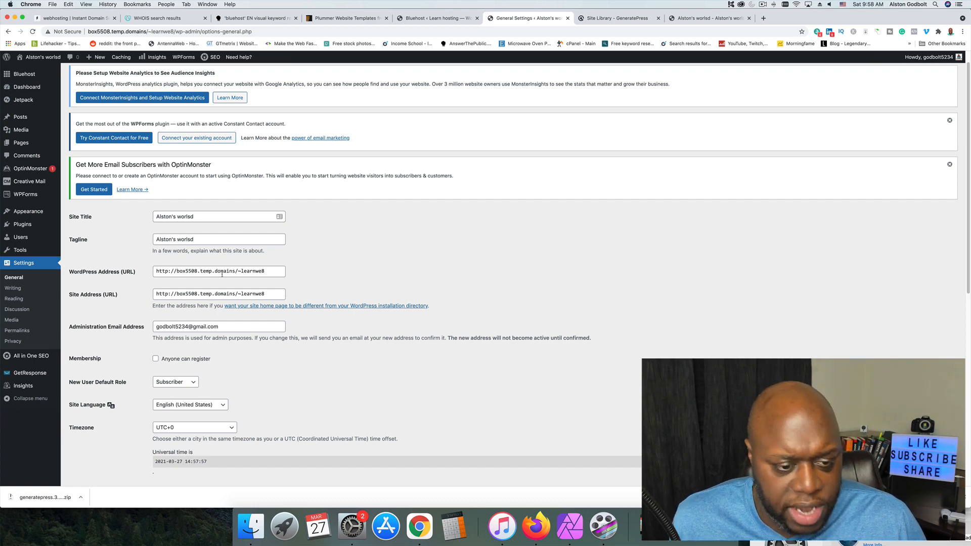
scroll(288, 362, "down", 3)
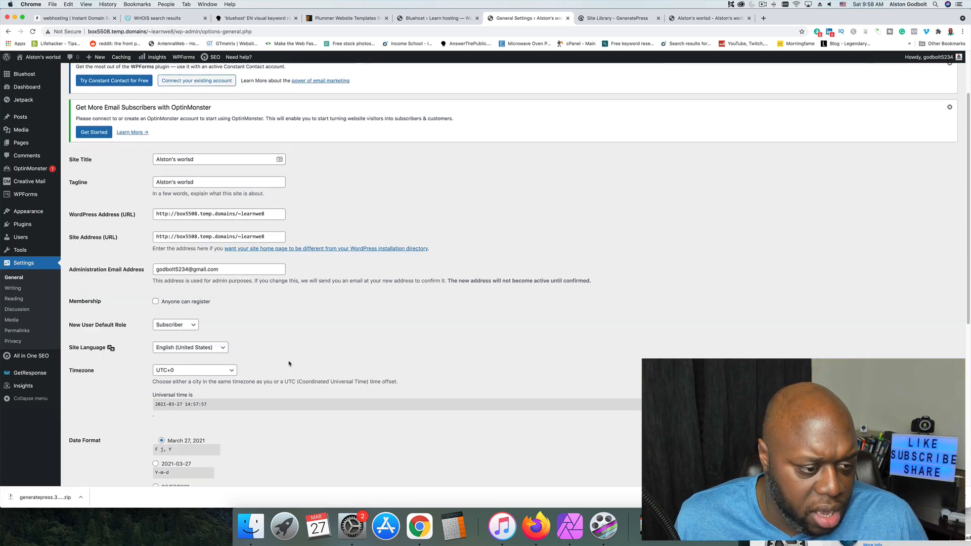
scroll(217, 315, "down", 1)
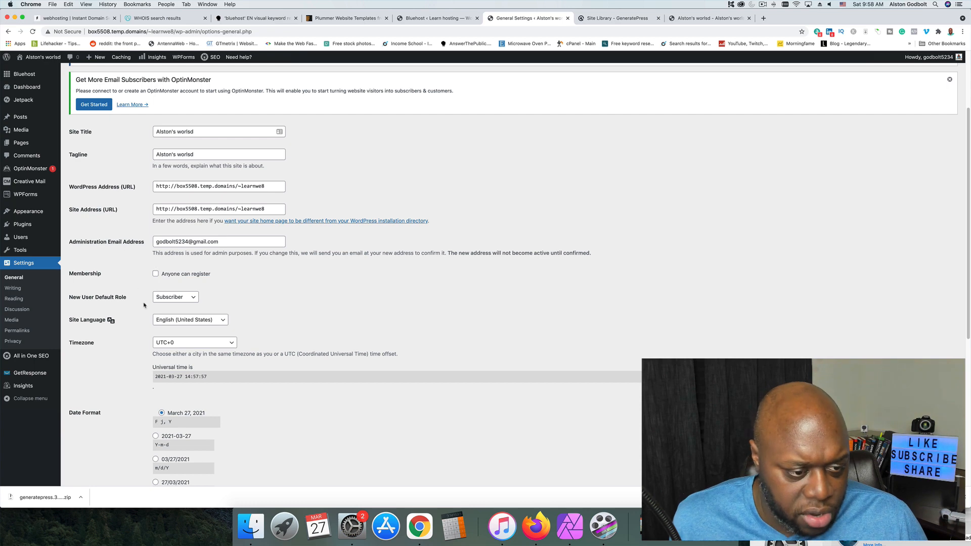
left_click(191, 301)
left_click(318, 294)
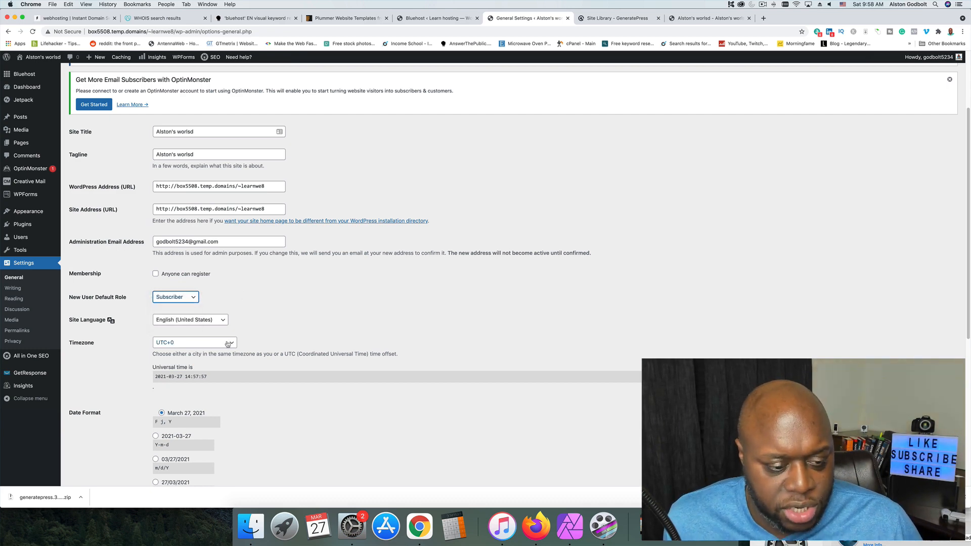
scroll(429, 347, "down", 4)
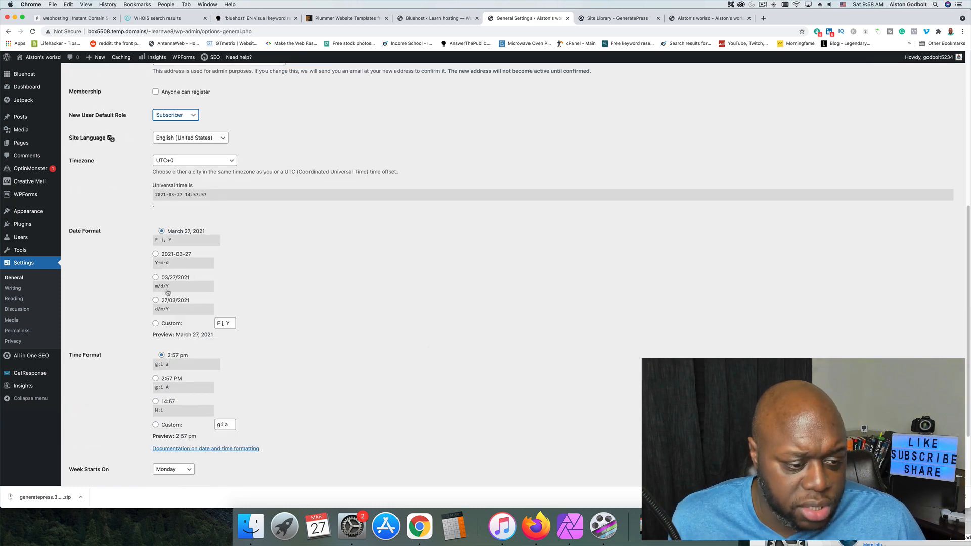
scroll(202, 323, "down", 2)
scroll(222, 354, "down", 3)
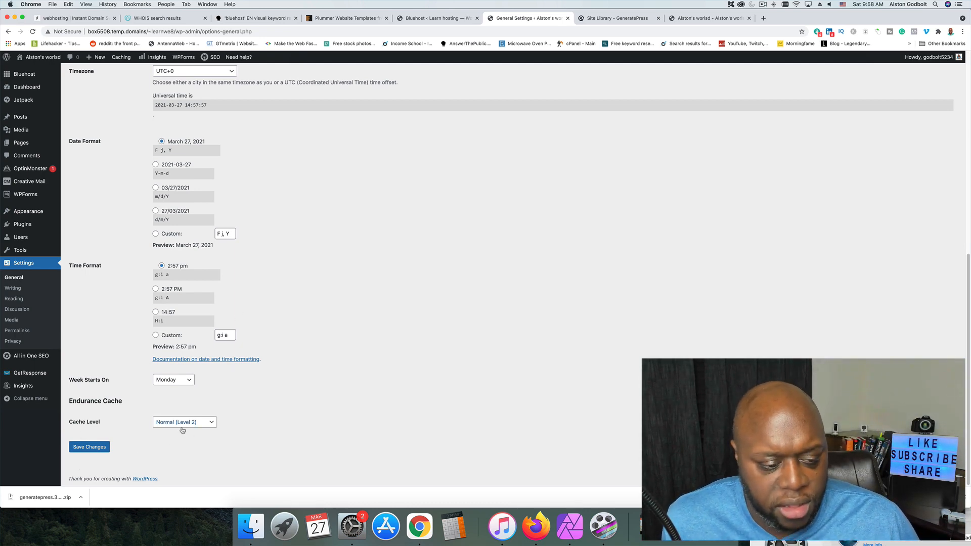
Open the Writing Settings and look over the default post category, post via email and update services options.
left_click(16, 291)
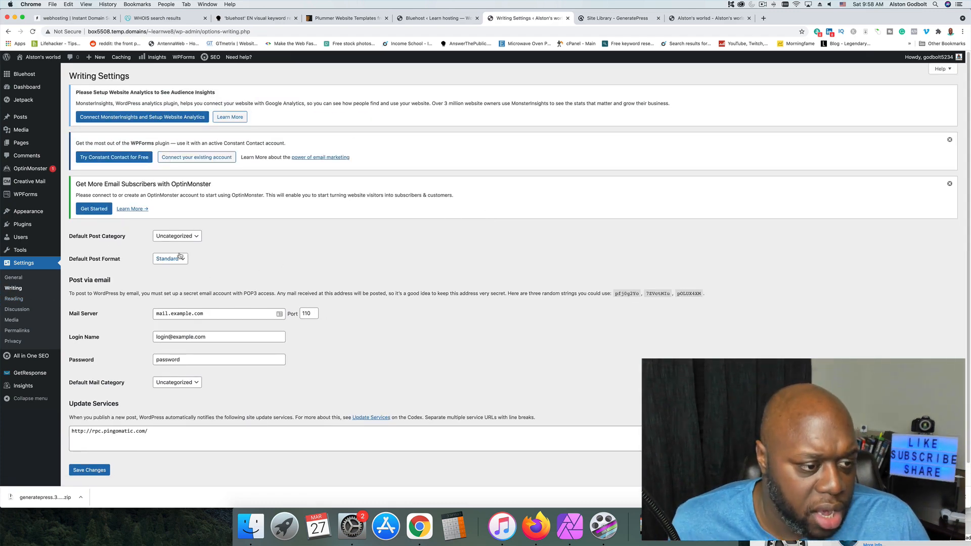
left_click(178, 237)
left_click(178, 236)
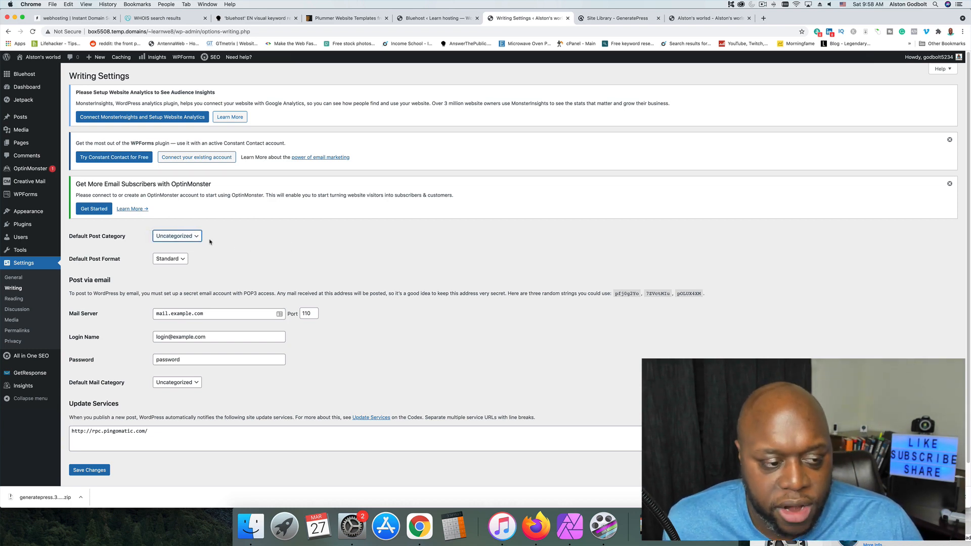
scroll(229, 275, "down", 2)
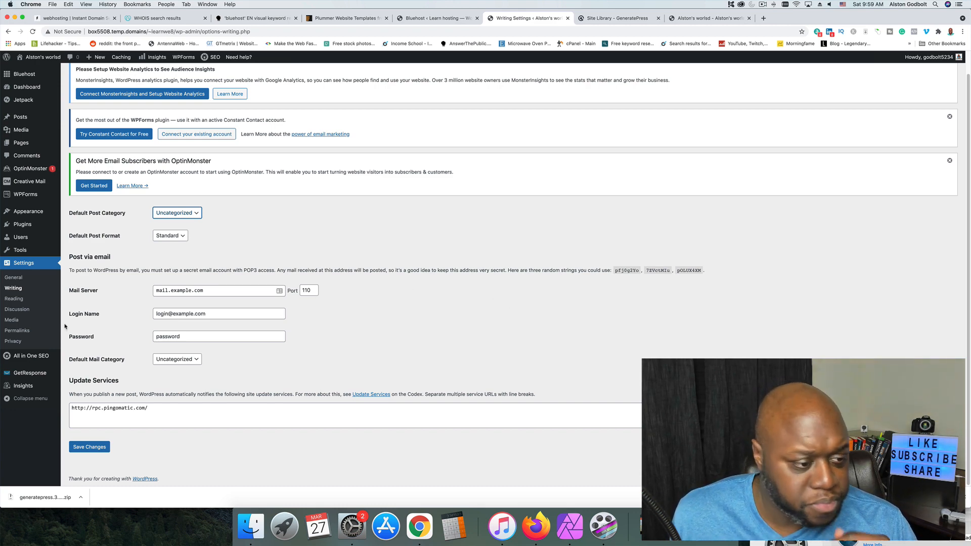
In the Reading Settings, make the homepage a static page using Sample Page and save the changes.
left_click(14, 299)
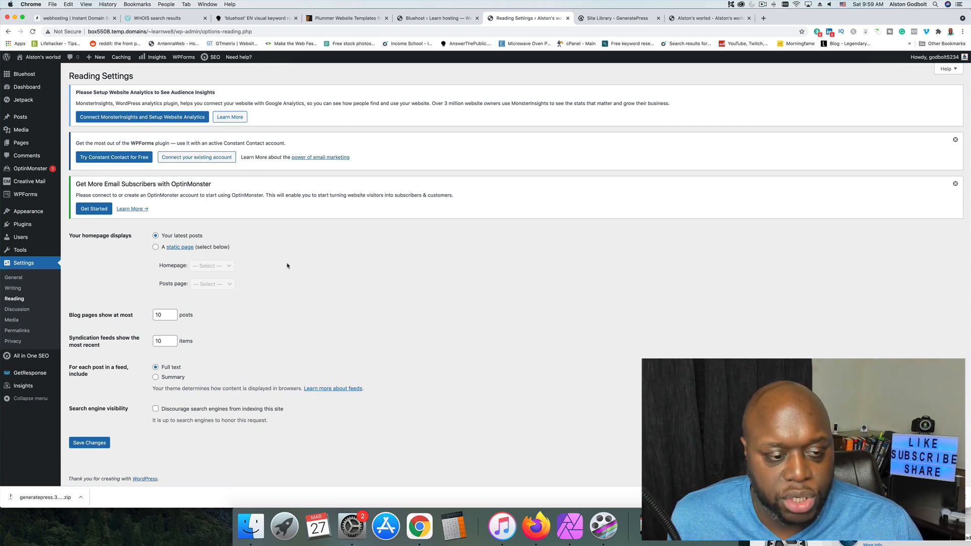
left_click(155, 247)
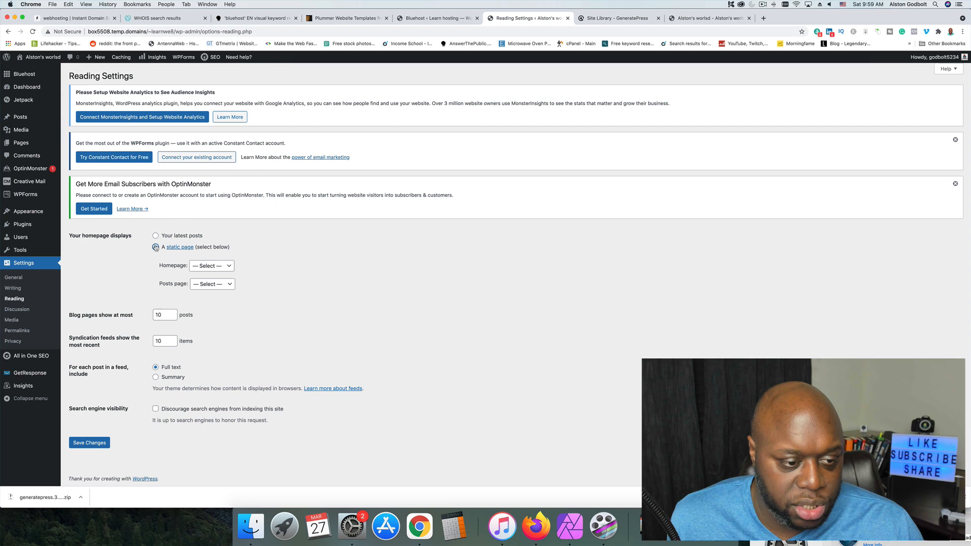
left_click(218, 273)
left_click(272, 276)
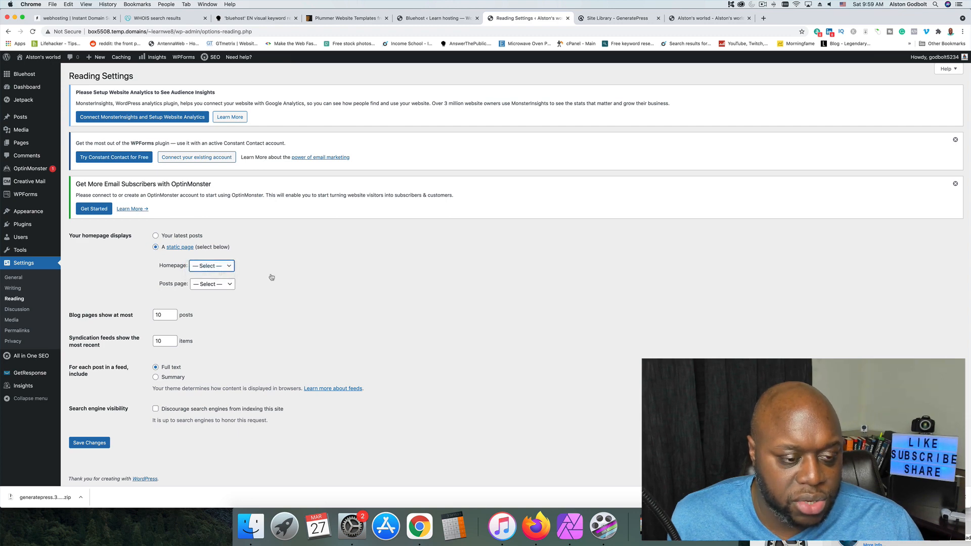
left_click(207, 267)
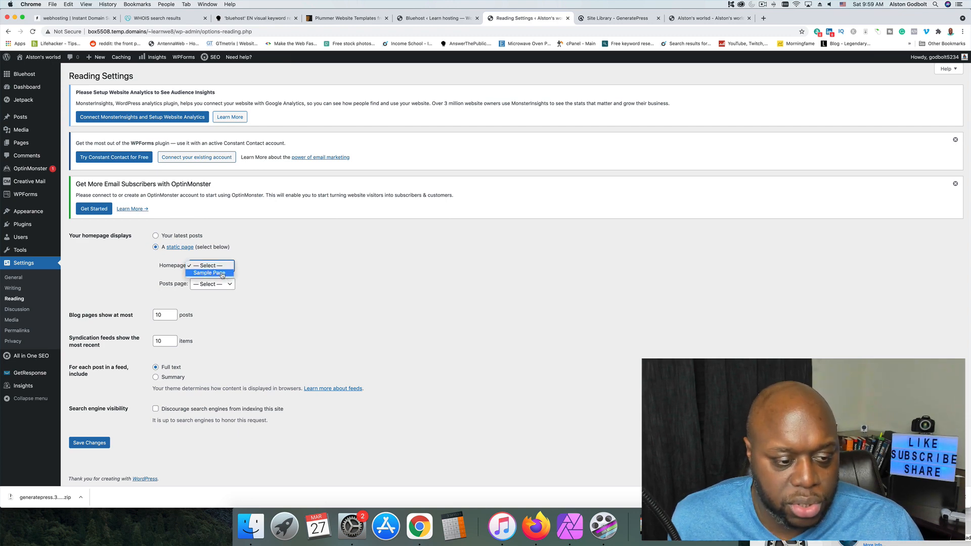
left_click(222, 273)
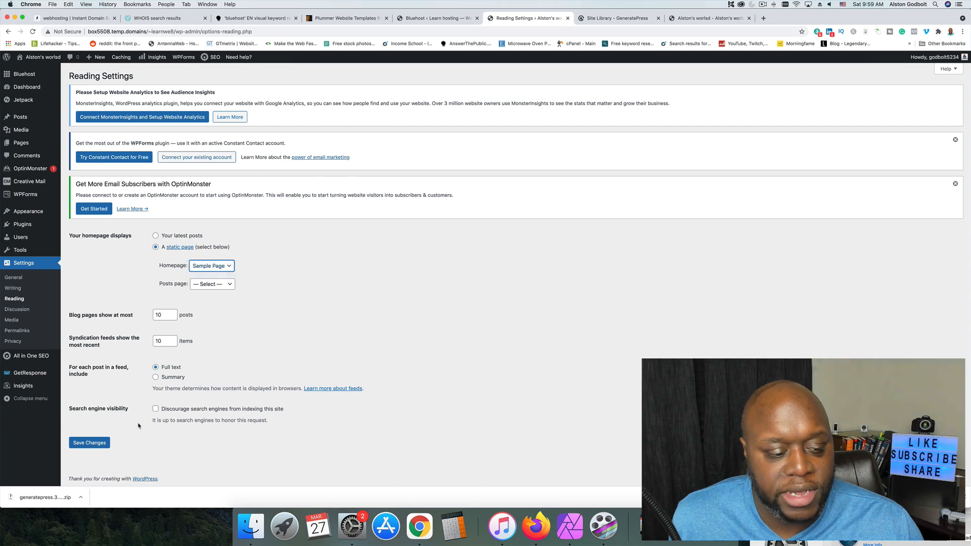
left_click(89, 442)
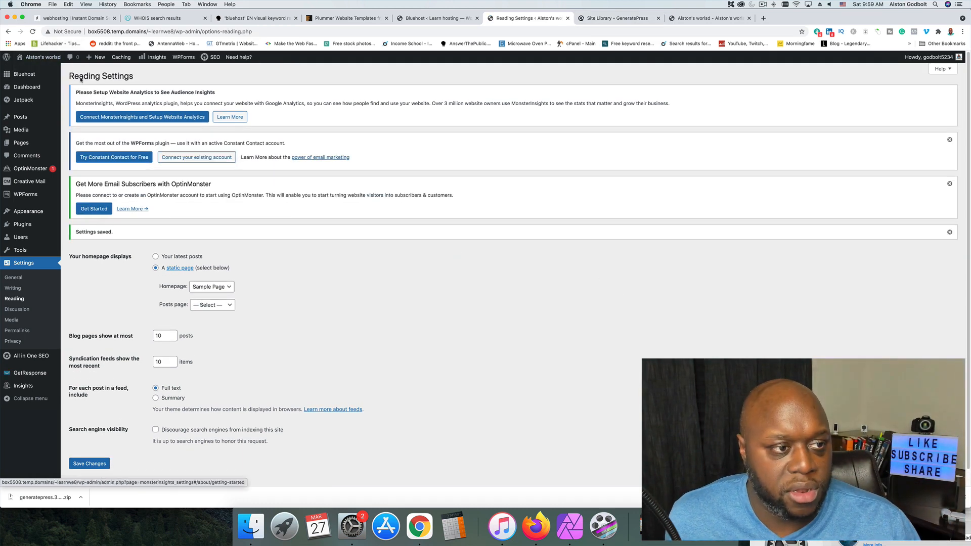
Open the live site in a new tab to view its homepage, and close the GeneratePress Site Library tab.
right_click(30, 67)
left_click(33, 72)
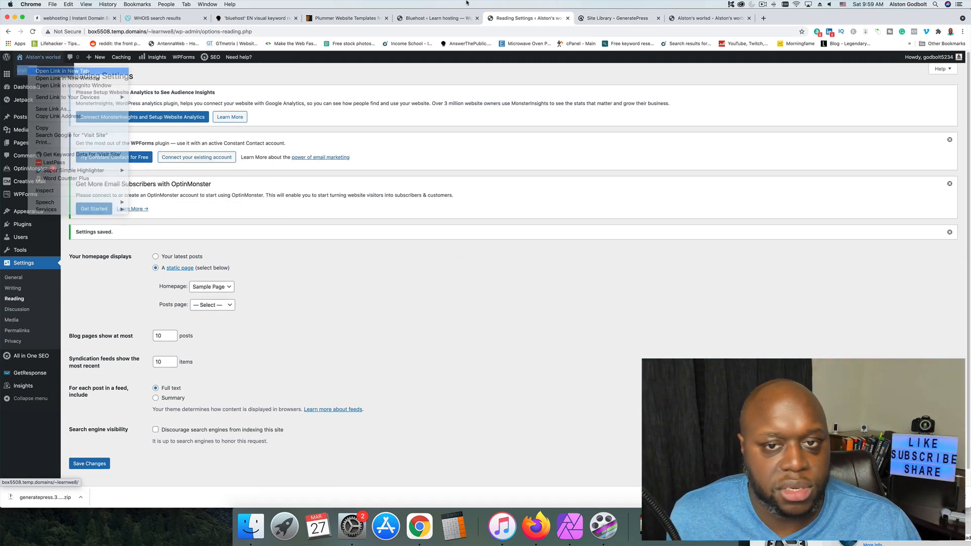
left_click(692, 18)
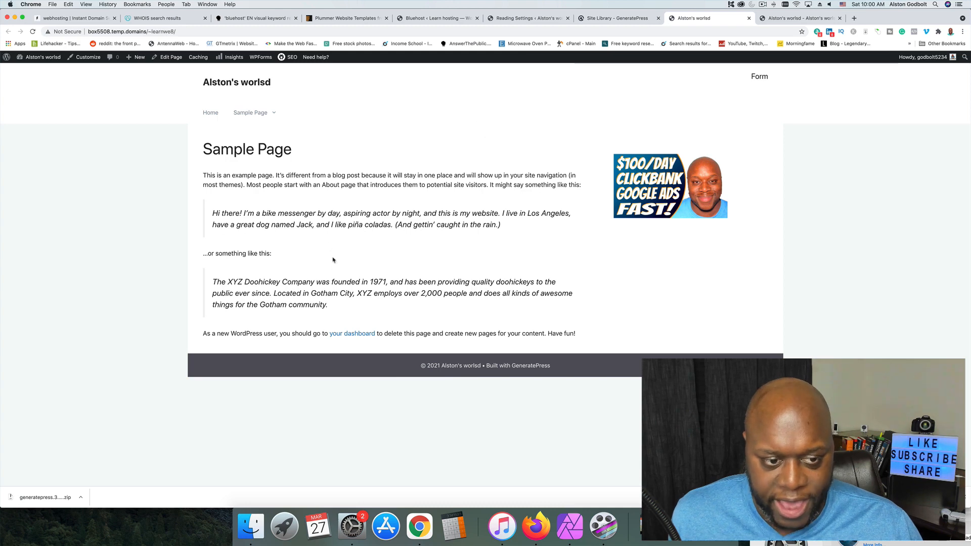
left_click(592, 17)
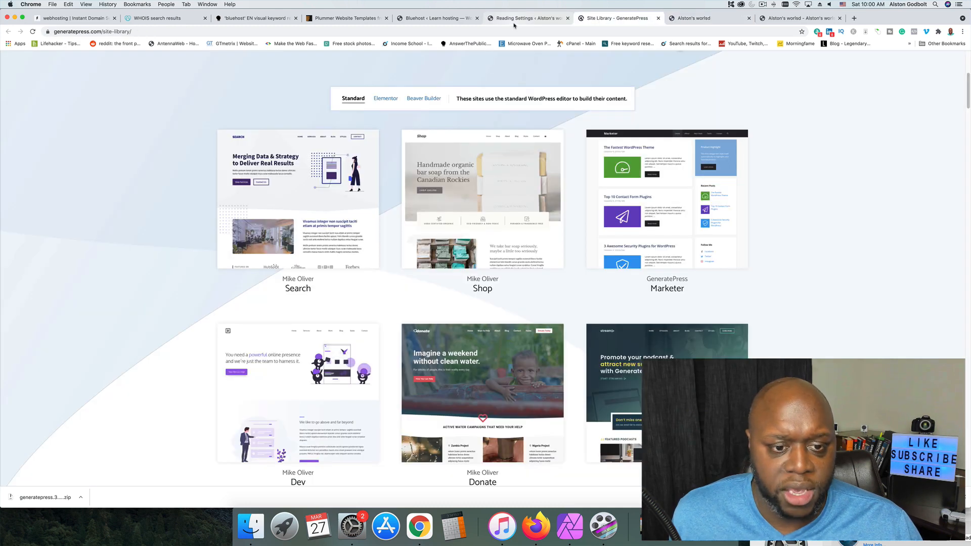
left_click(658, 18)
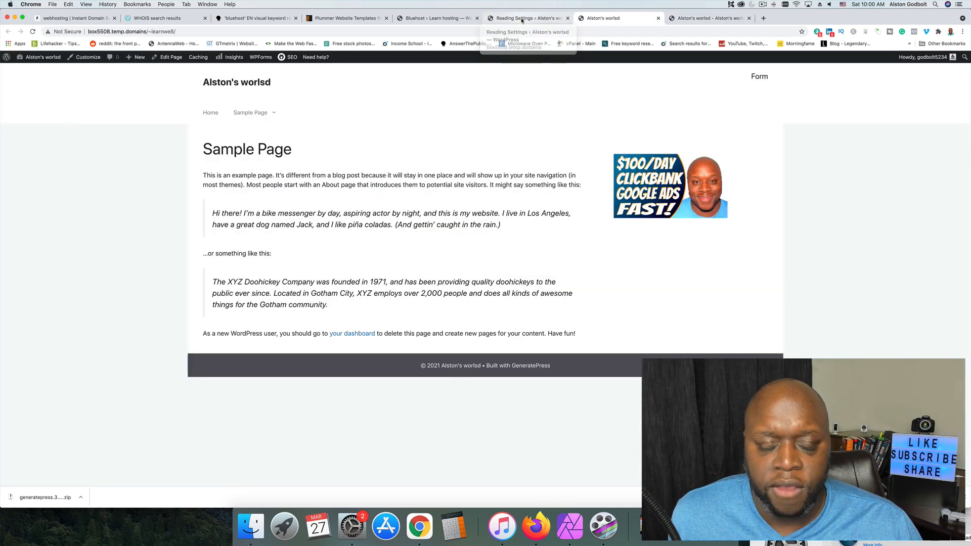
Set the homepage to display the latest posts in the Reading Settings, save, and reload the live site.
left_click(526, 18)
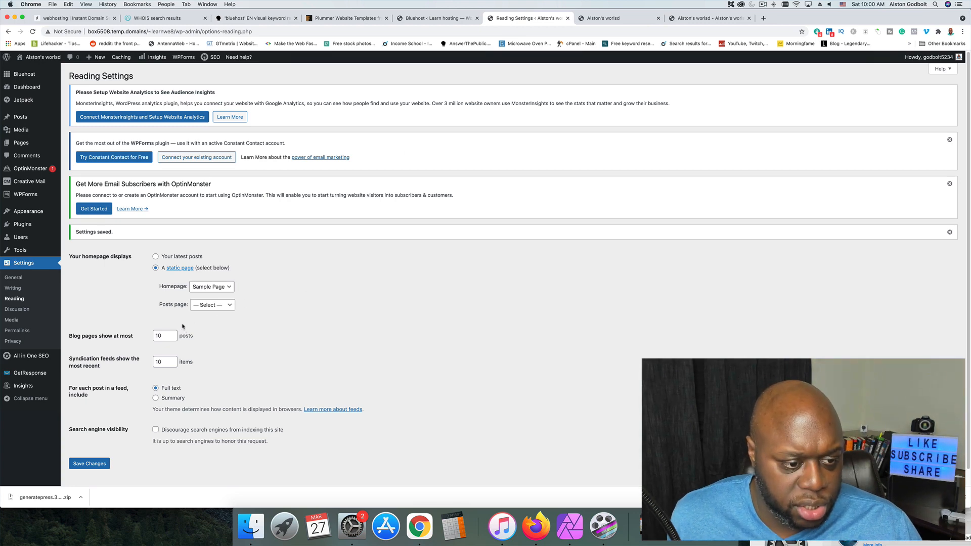
left_click(156, 256)
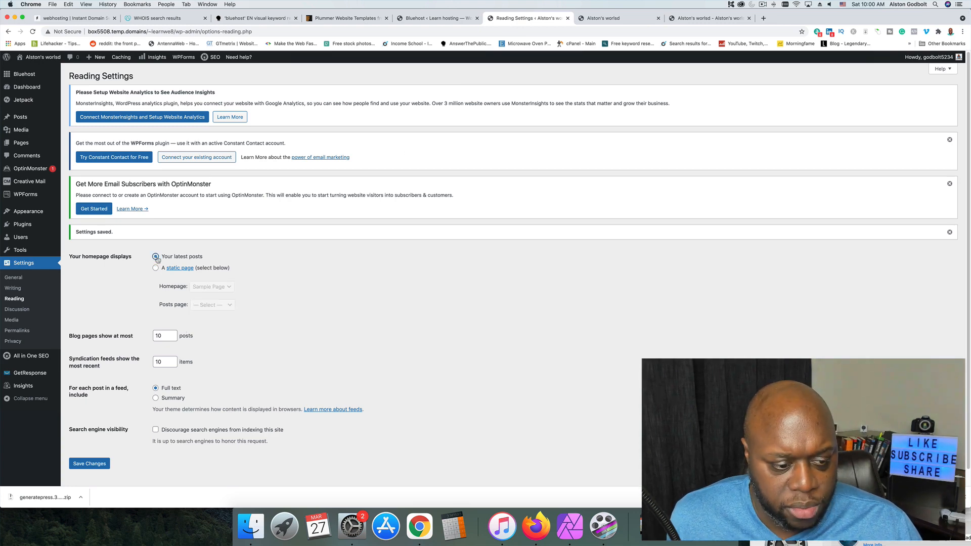
left_click(96, 466)
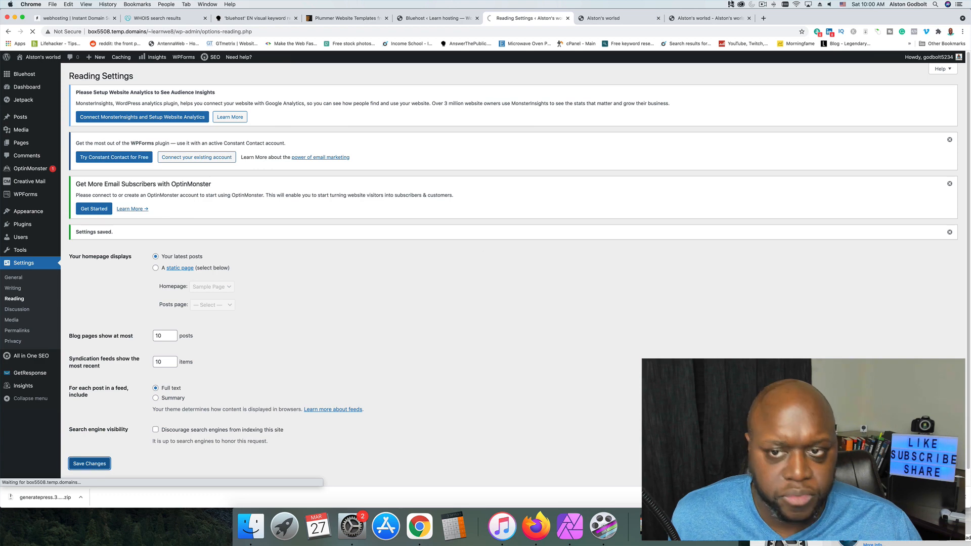
left_click(615, 18)
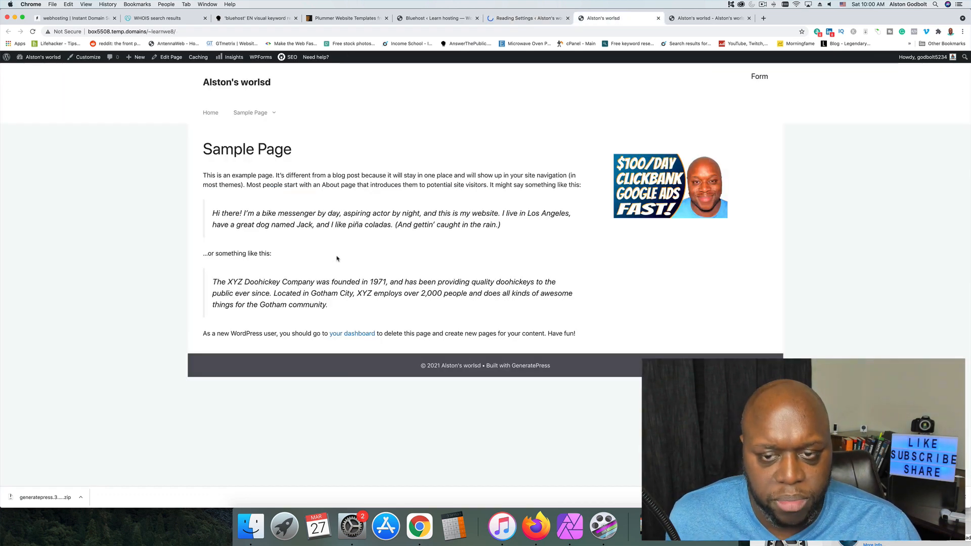
left_click(33, 32)
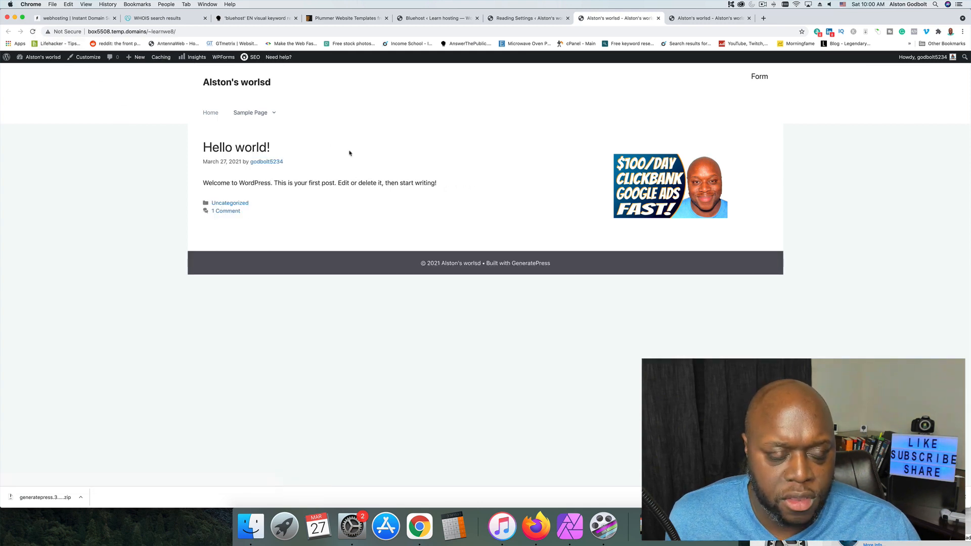
Look over the post limit and search engine visibility in the Reading Settings, plus the Discussion and Media Settings.
left_click(516, 18)
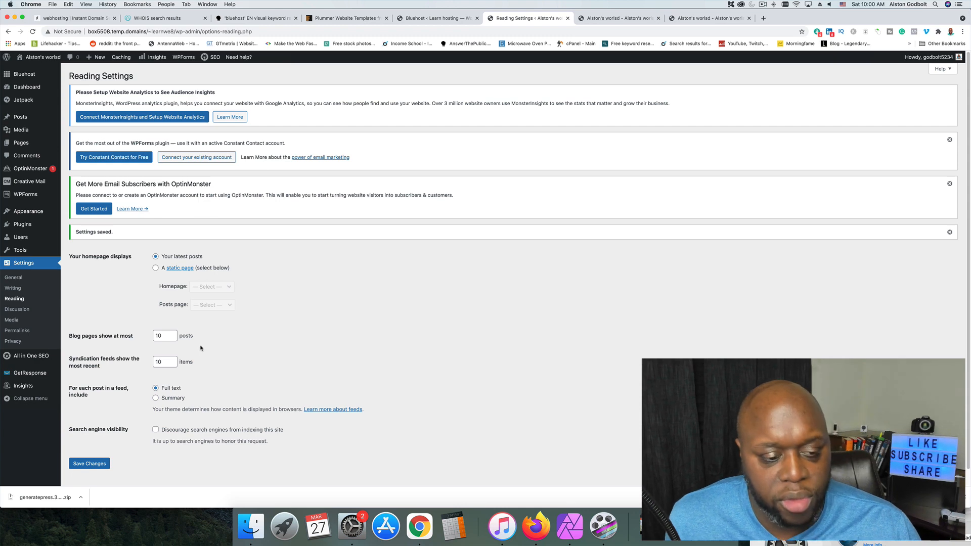
scroll(199, 370, "down", 1)
scroll(203, 374, "down", 2)
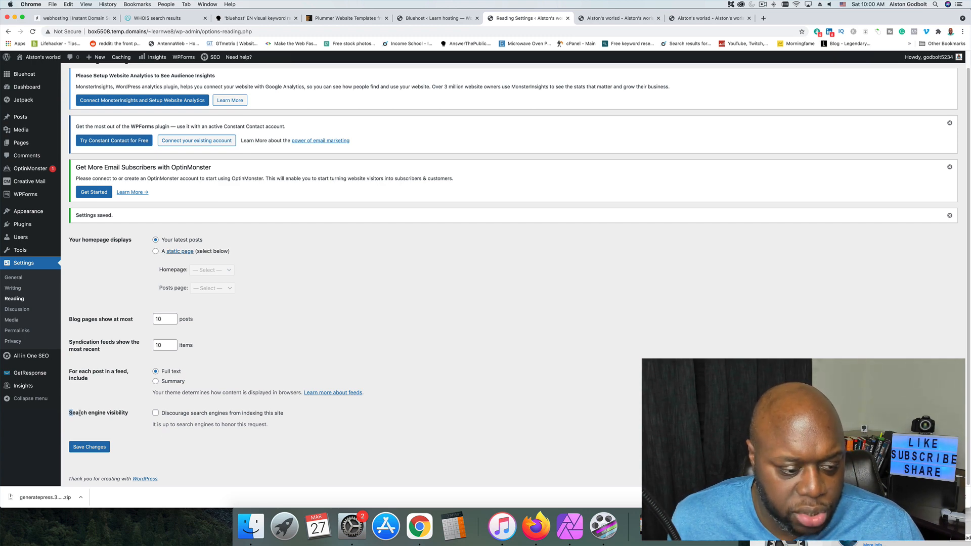
left_click_drag(79, 413, 131, 418)
left_click(200, 448)
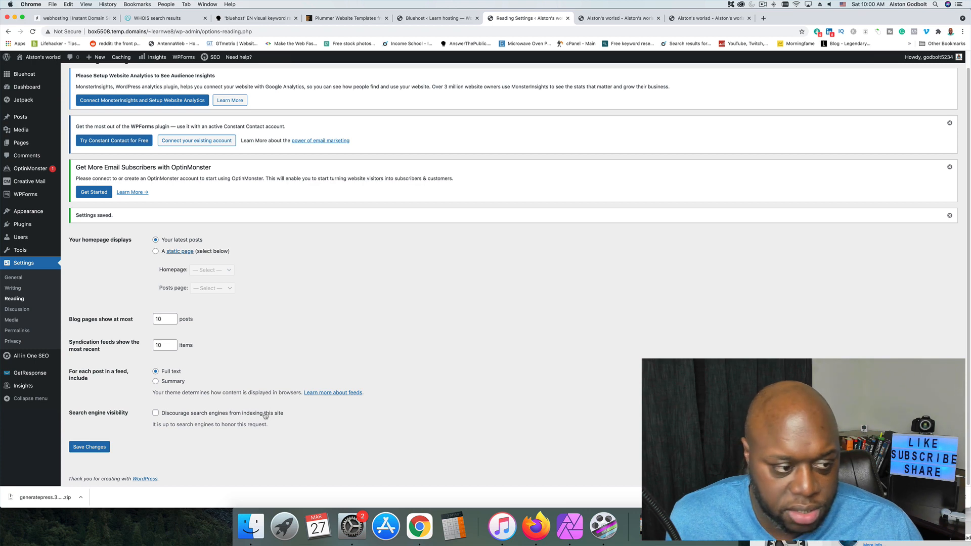
left_click(25, 310)
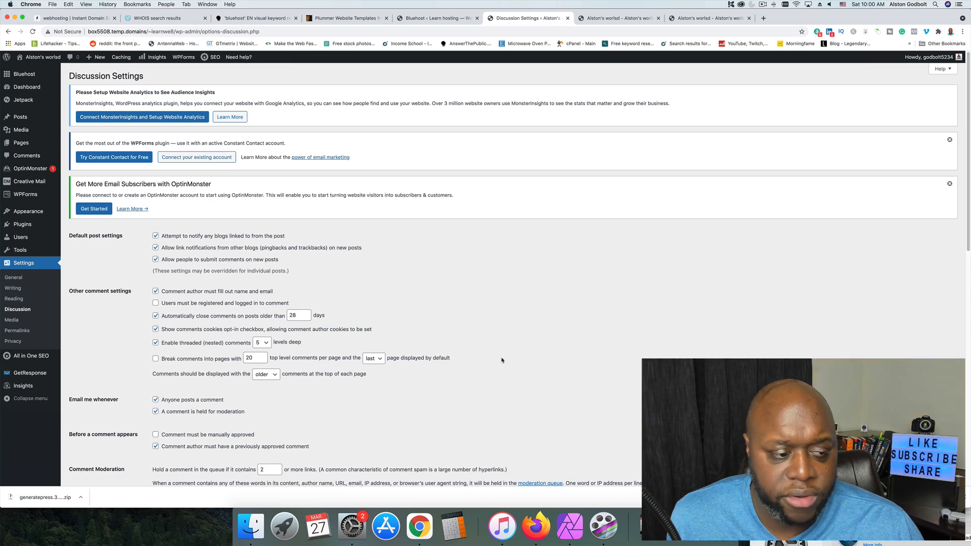
left_click(17, 321)
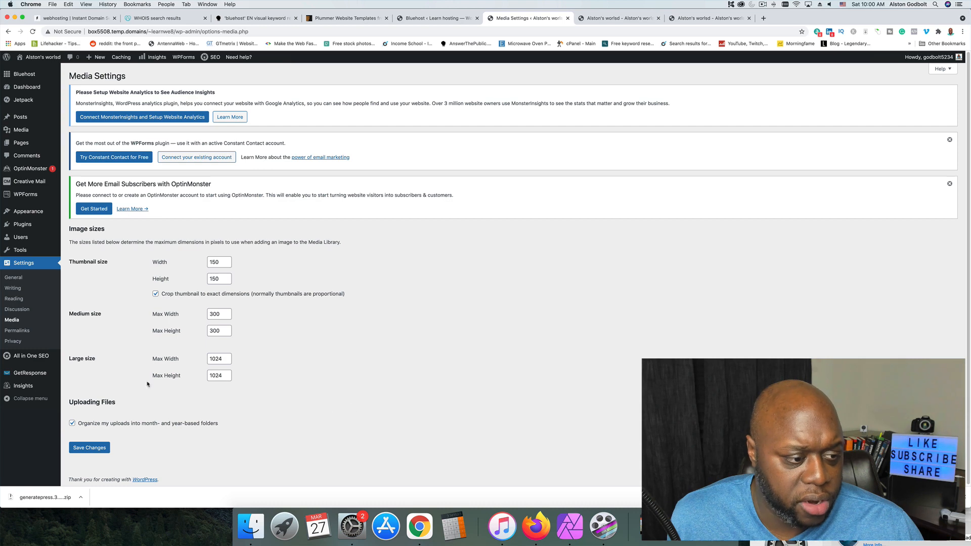
Compare the Plain and Post name URLs in the Permalink Settings, select Post name, and open the Privacy Settings.
left_click(17, 331)
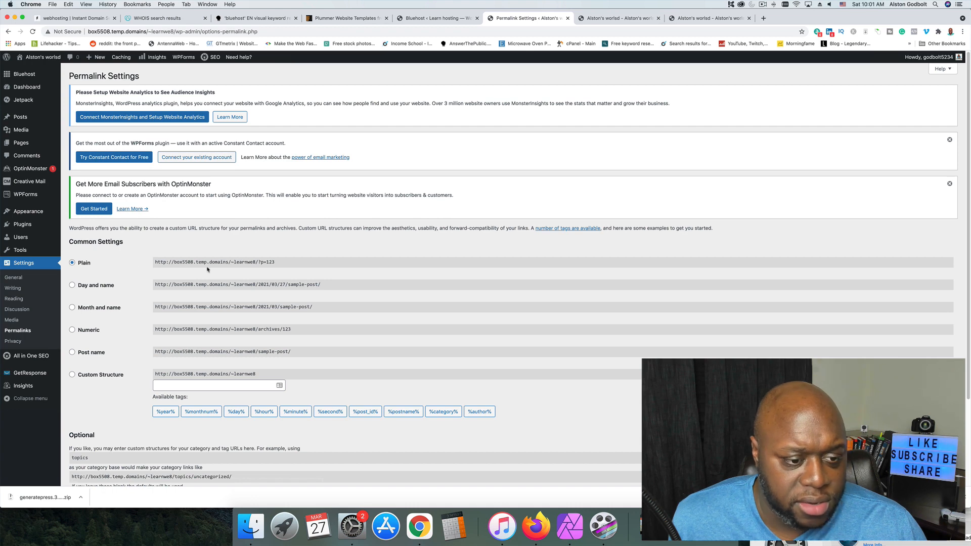
left_click_drag(211, 262, 260, 262)
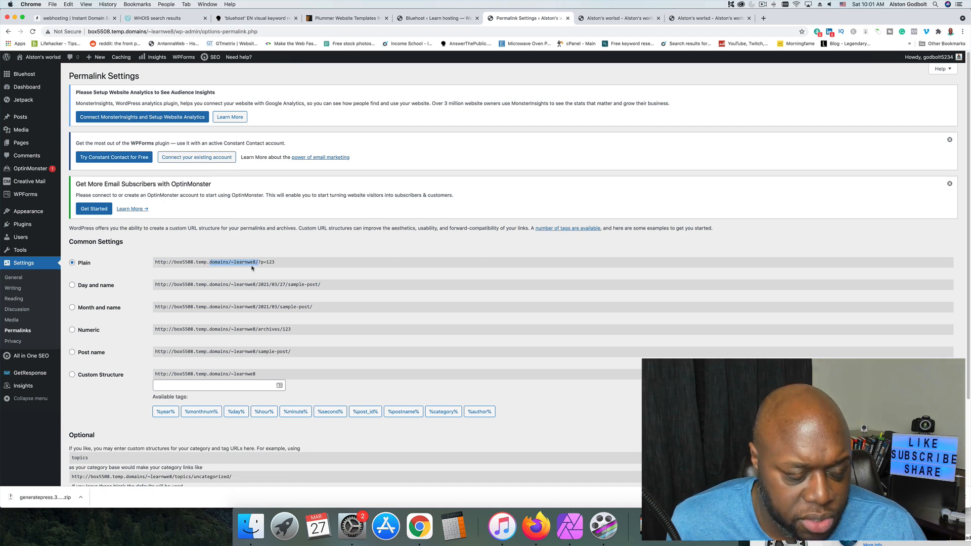
left_click(239, 263)
left_click_drag(170, 261, 275, 266)
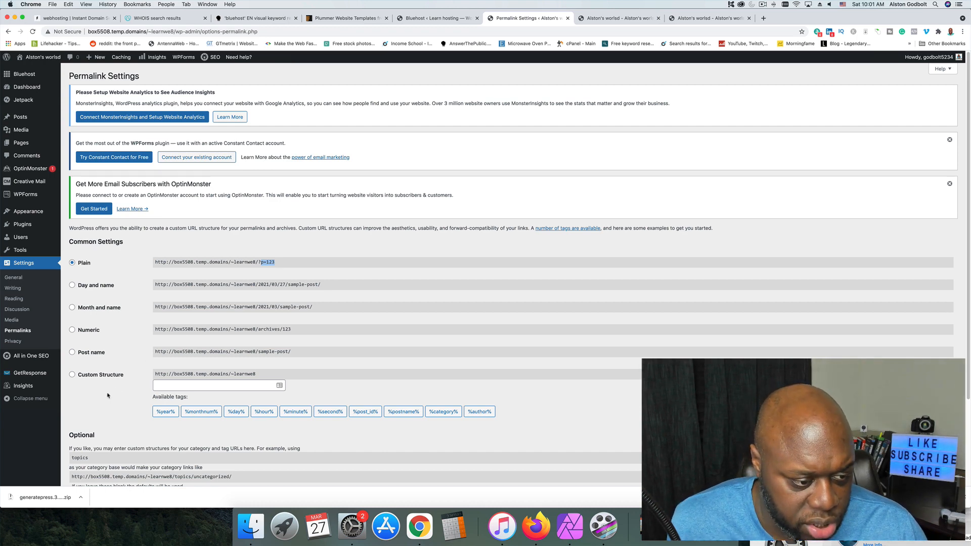
left_click(86, 354)
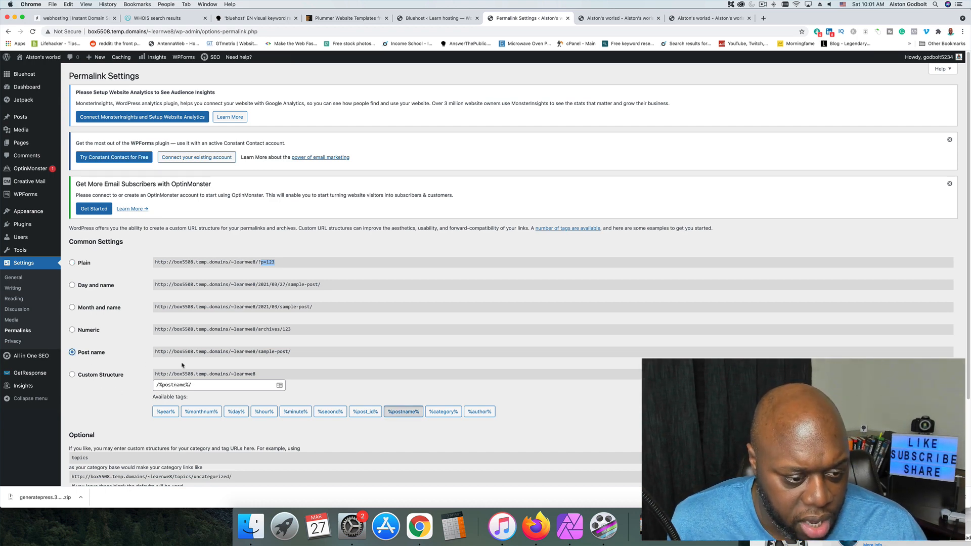
left_click_drag(174, 352, 289, 353)
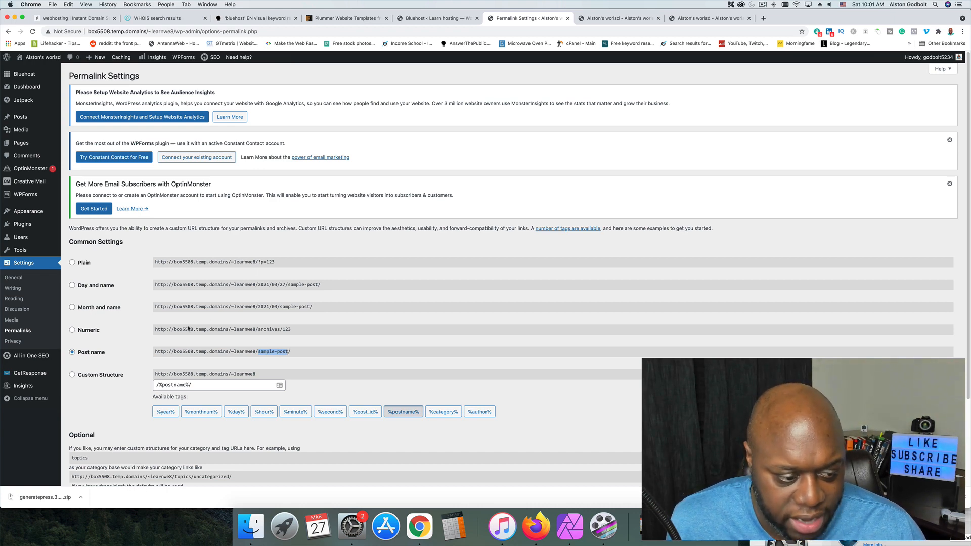
scroll(212, 385, "down", 3)
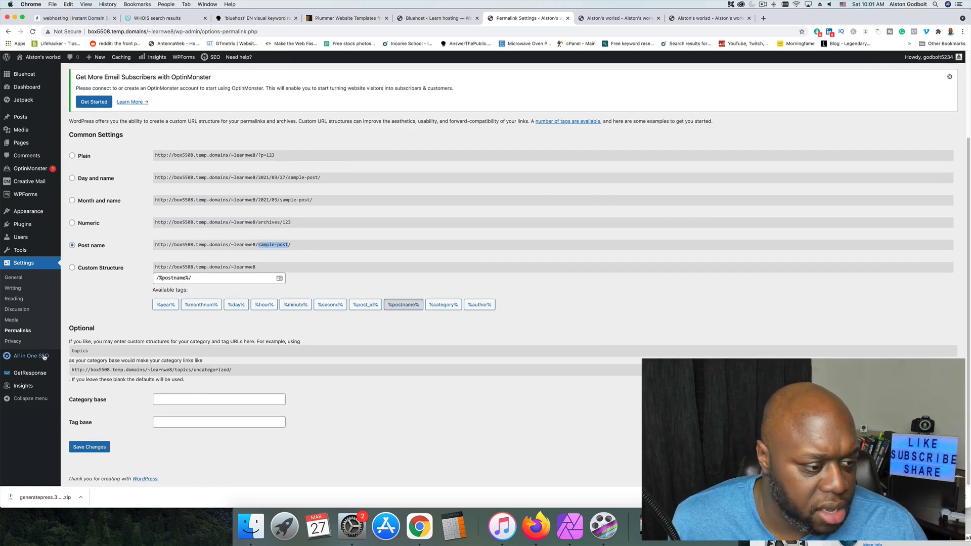
left_click(13, 342)
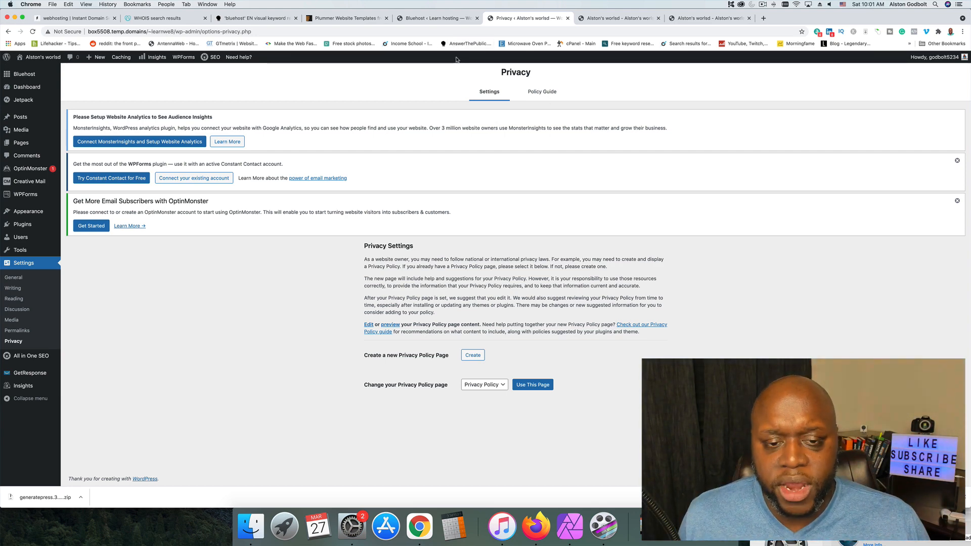
Open the Hello world! post for editing from the list of all posts.
left_click(435, 18)
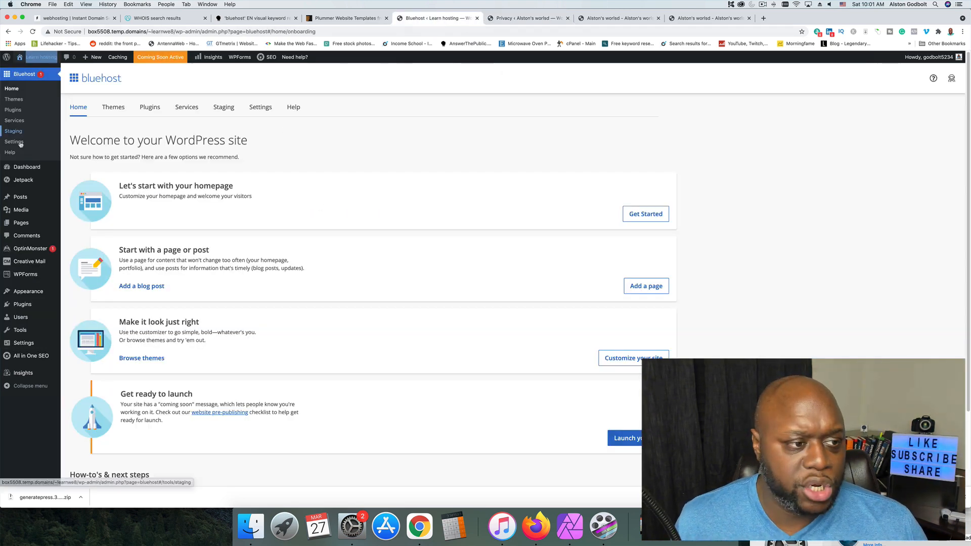
mouse_move(19, 350)
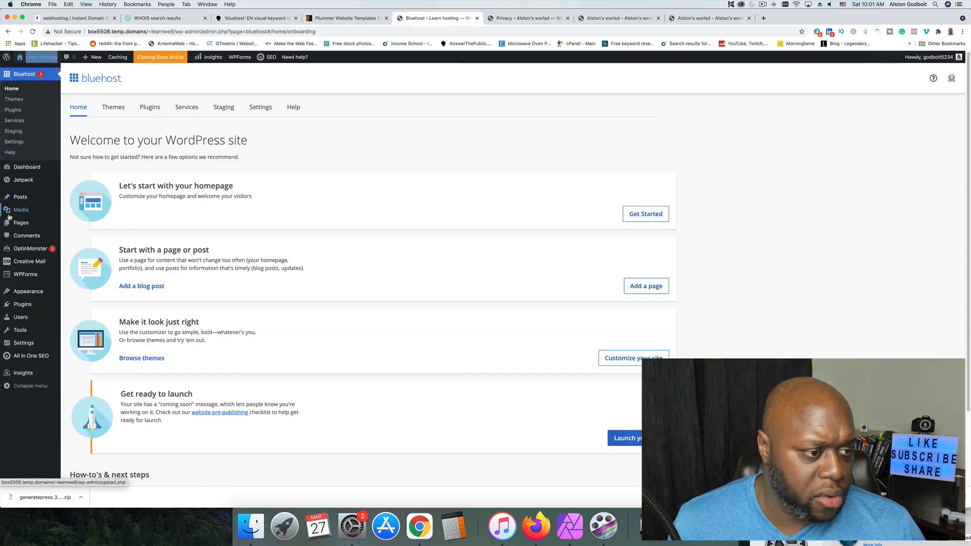
mouse_move(20, 197)
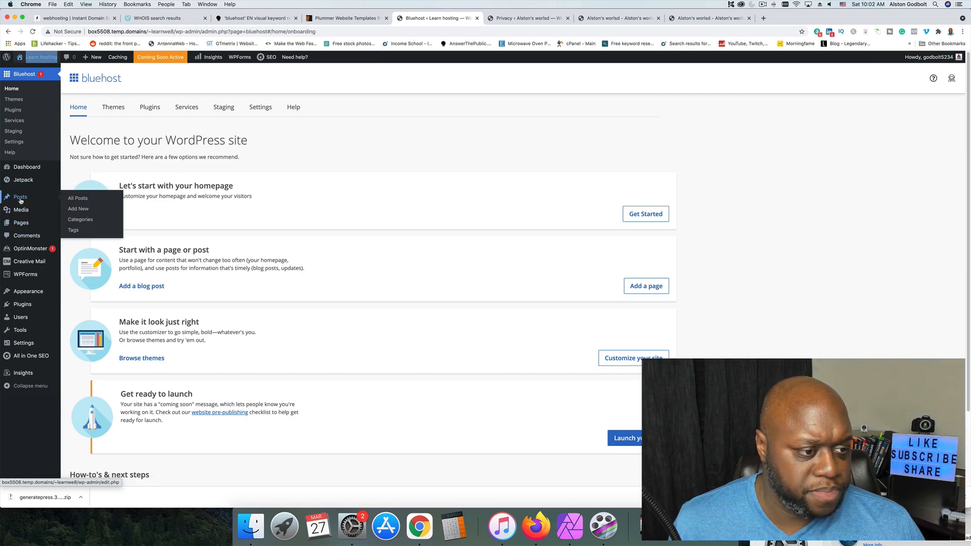
left_click(75, 199)
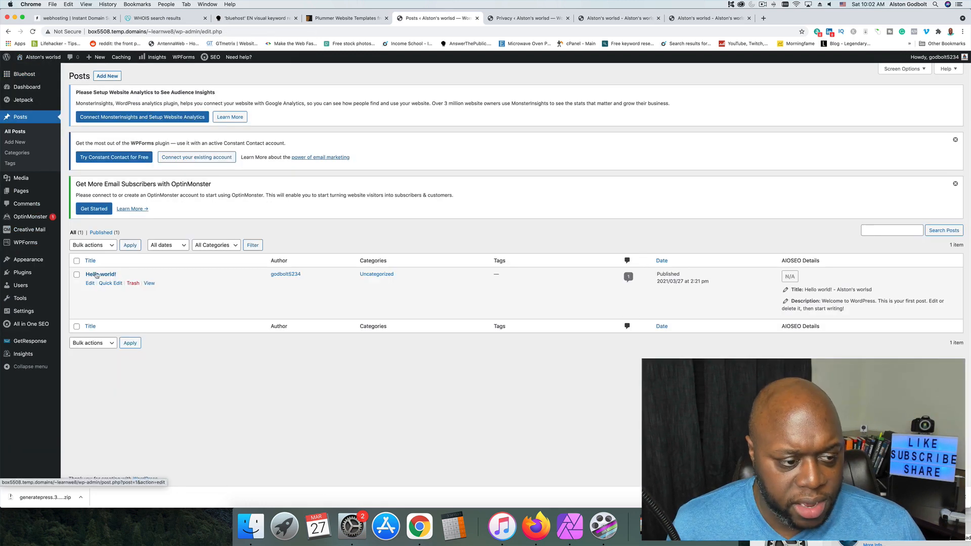
left_click(96, 275)
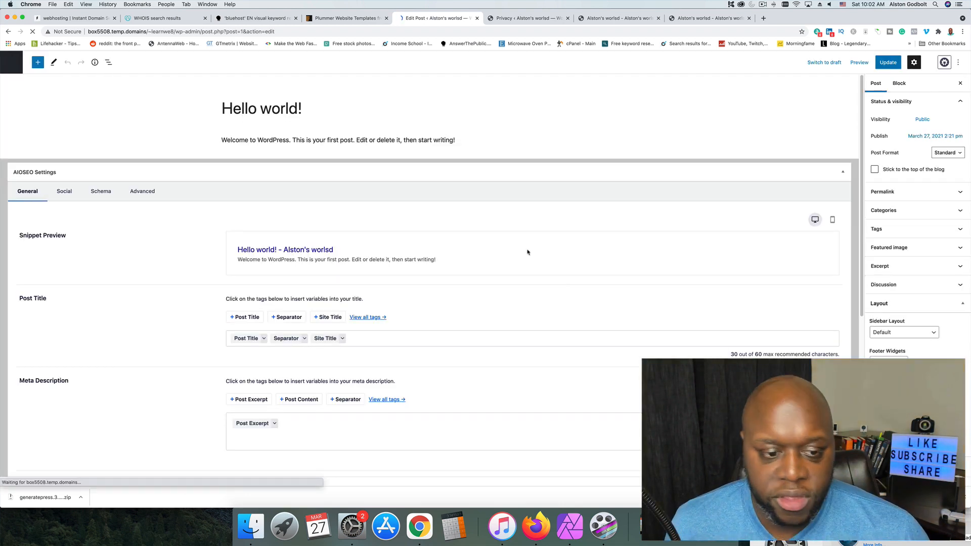
Add a new paragraph below the welcome text reading "Click here for my #1 recommended web hosting platform".
left_click(486, 140)
key("Return")
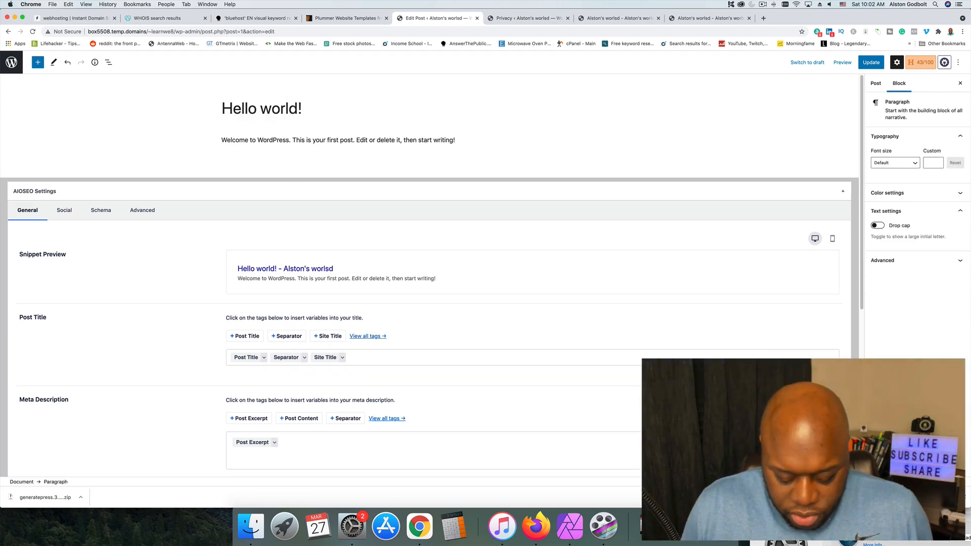
type("Click here")
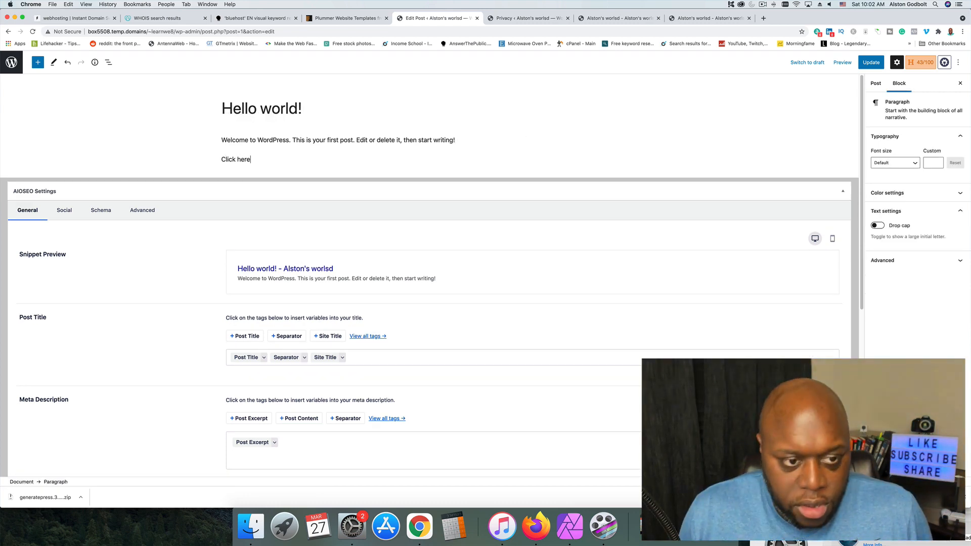
type(" for my ")
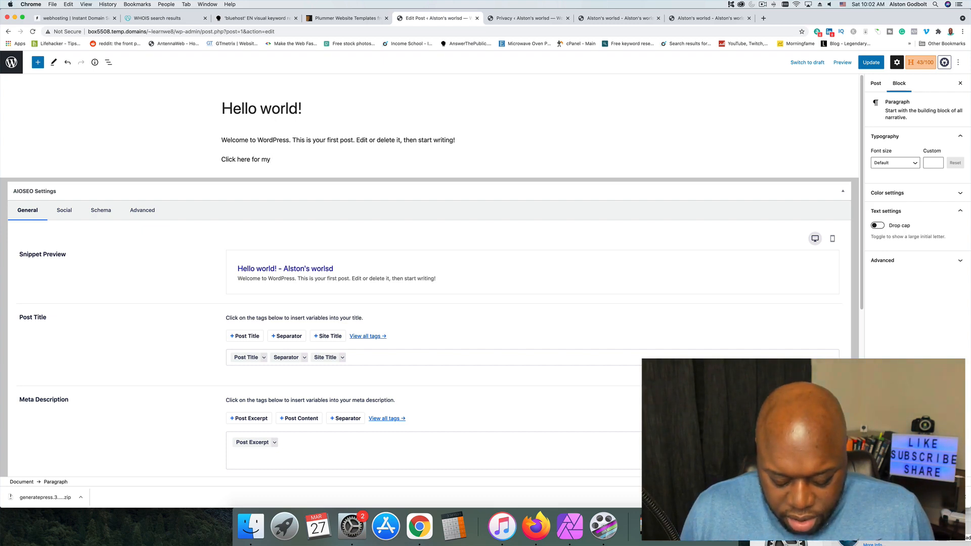
type("#1 recom")
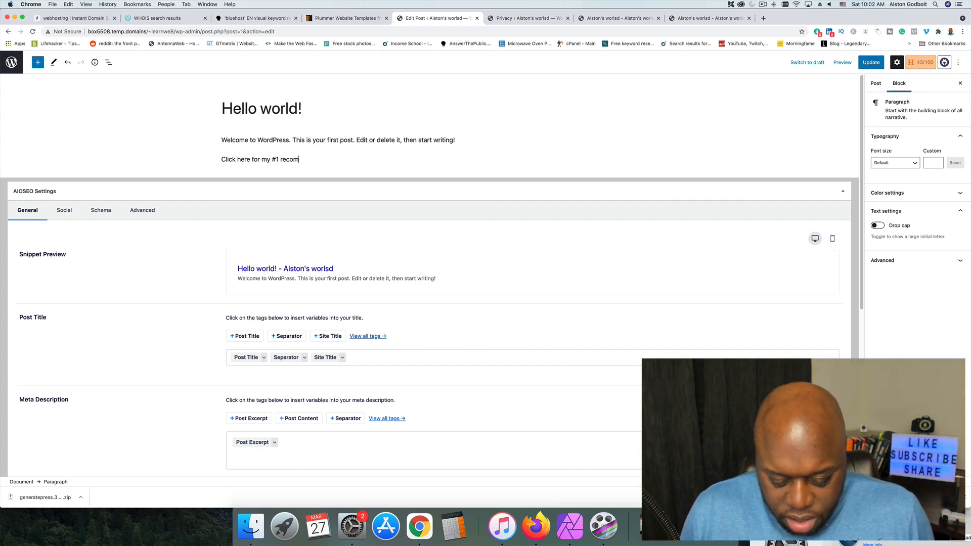
type("mended web hosting ")
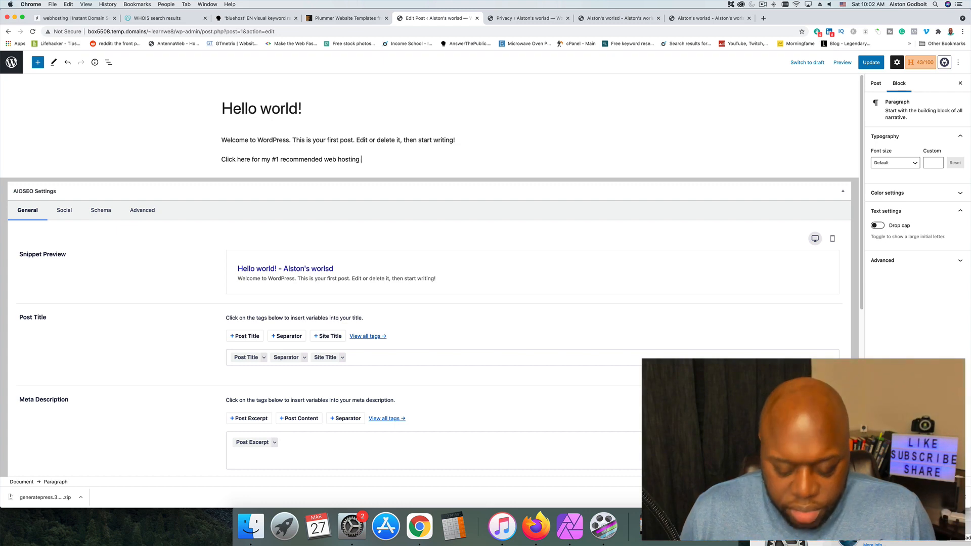
type("platform")
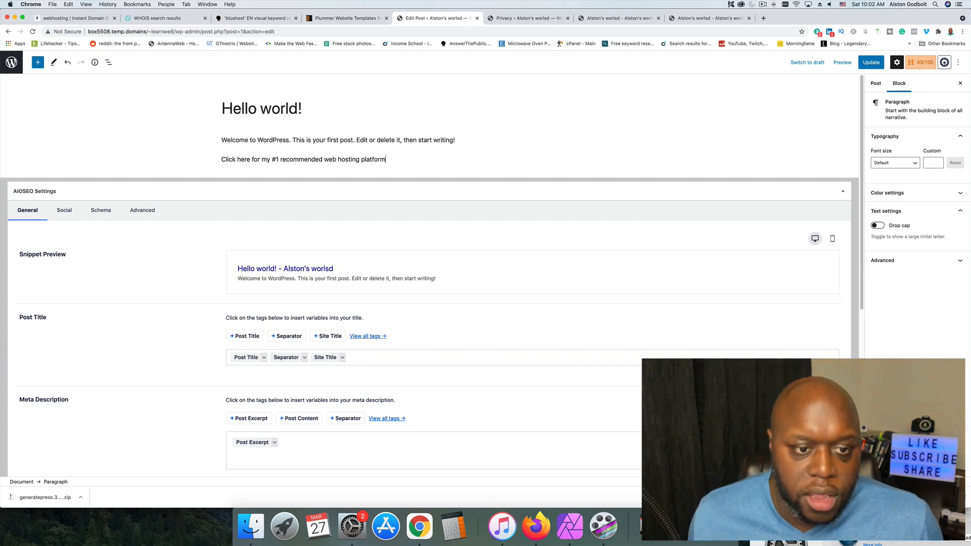
Start a link on the entire new paragraph and set it to open in a new tab.
double_click(324, 160)
triple_click(324, 160)
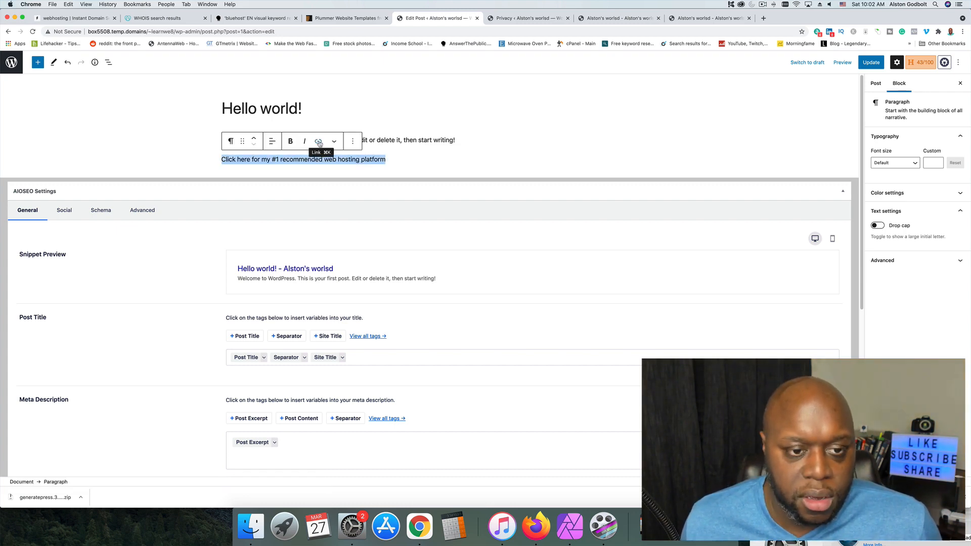
left_click(319, 143)
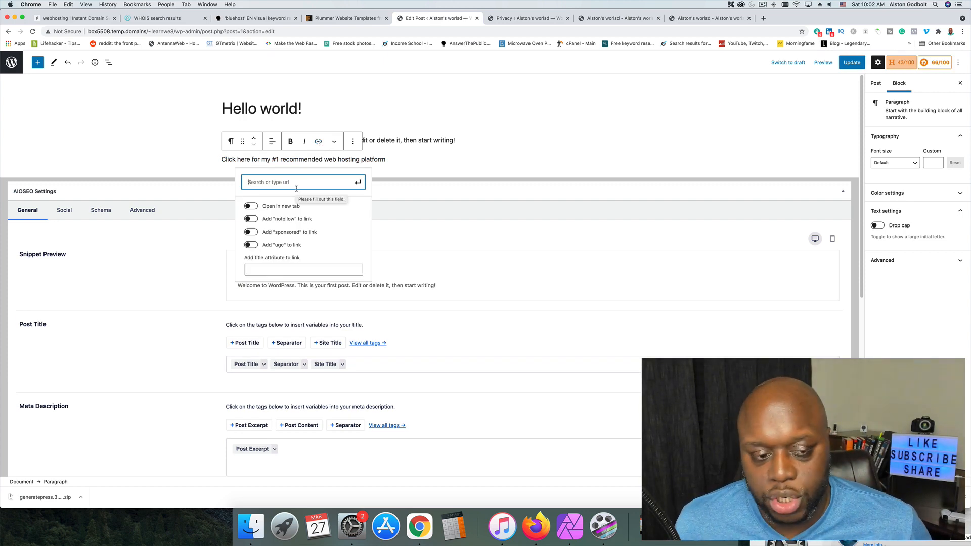
left_click(252, 207)
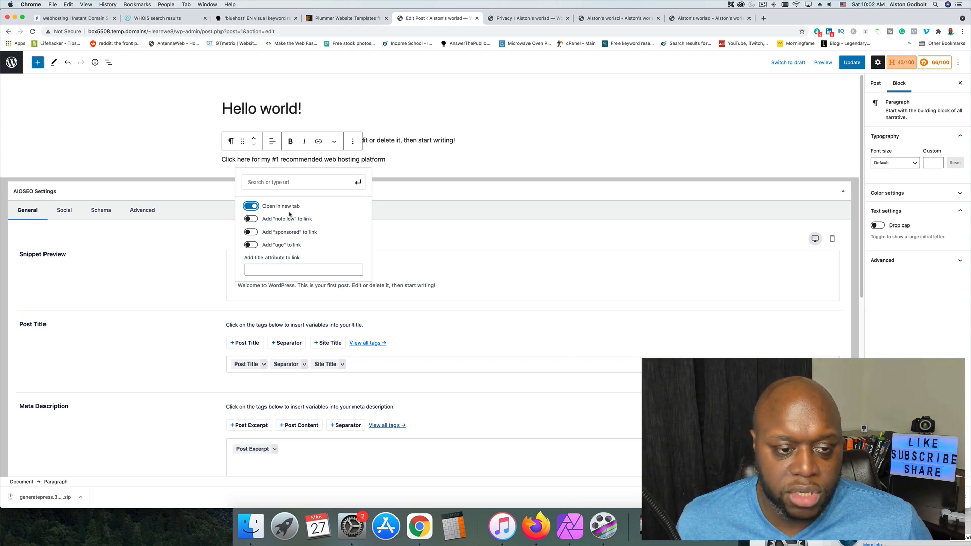
Enter the site owner's personal website domain as the link's address and apply it to the paragraph.
left_click(322, 180)
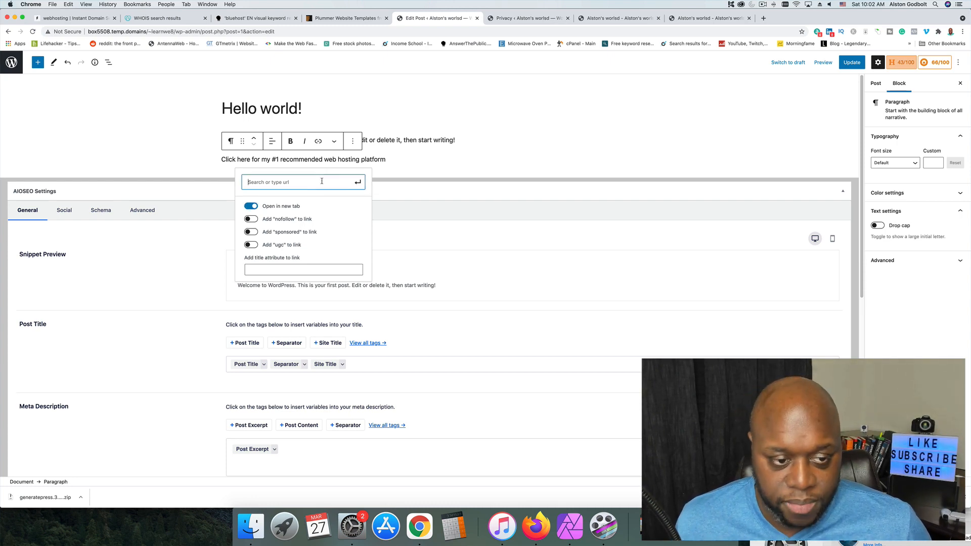
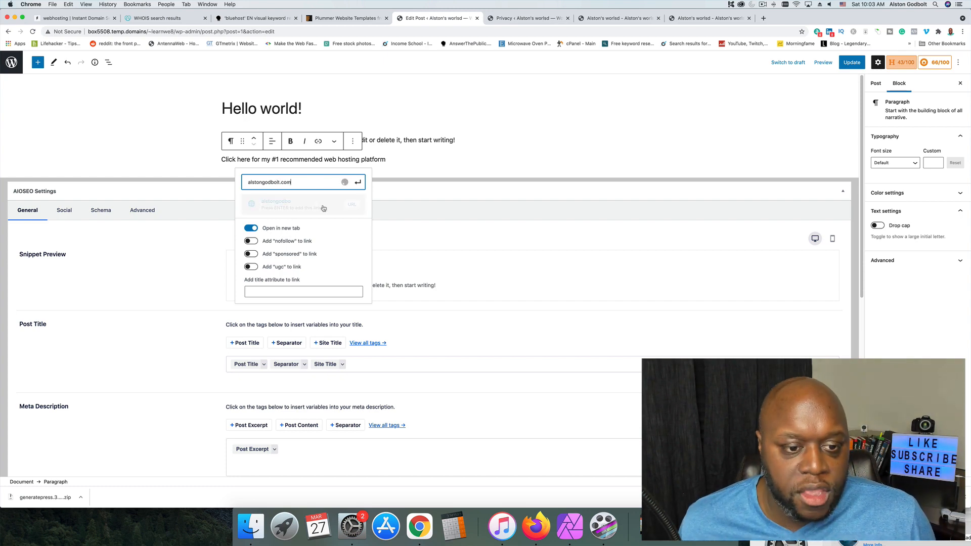
left_click(303, 206)
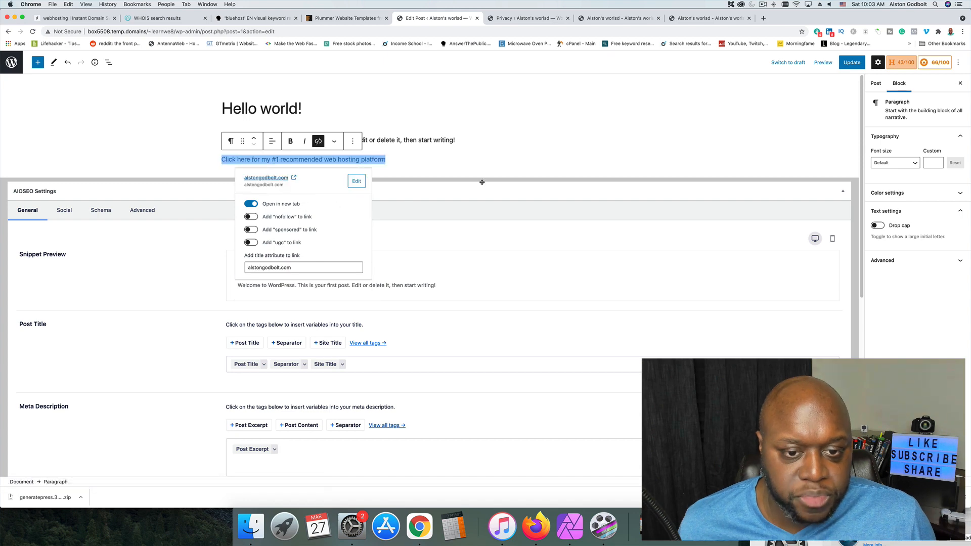
left_click(489, 165)
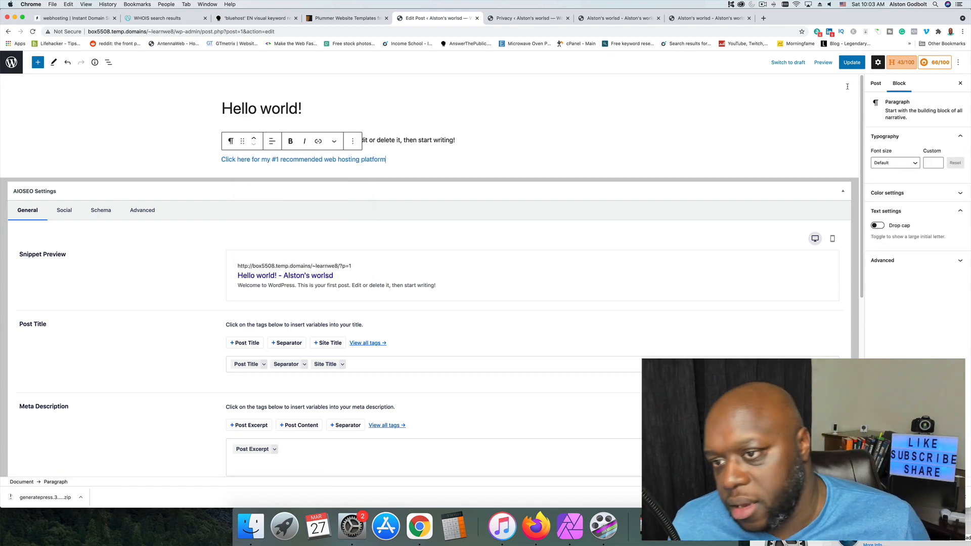
Update the Hello world! post and test the new link from the live site's homepage, closing the linked page after checking it.
left_click(852, 62)
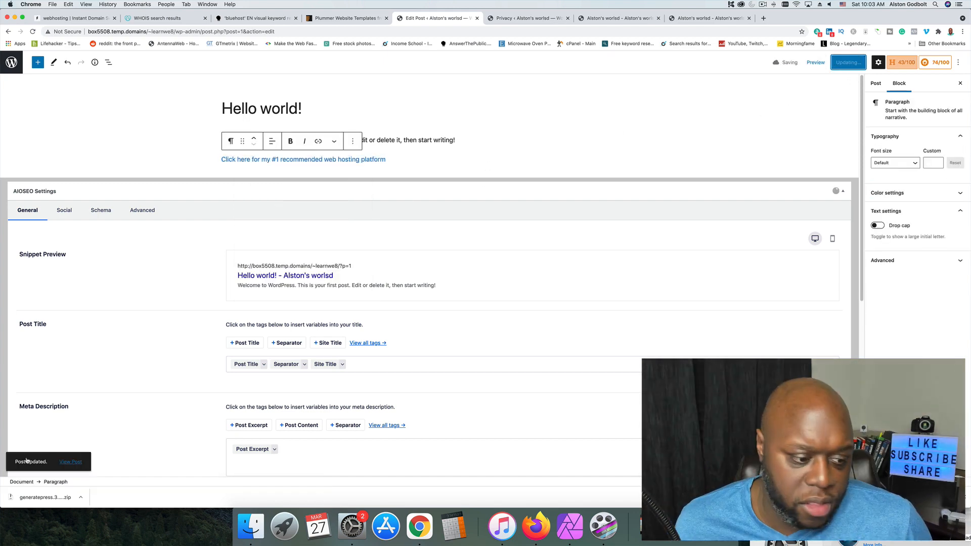
left_click(74, 463)
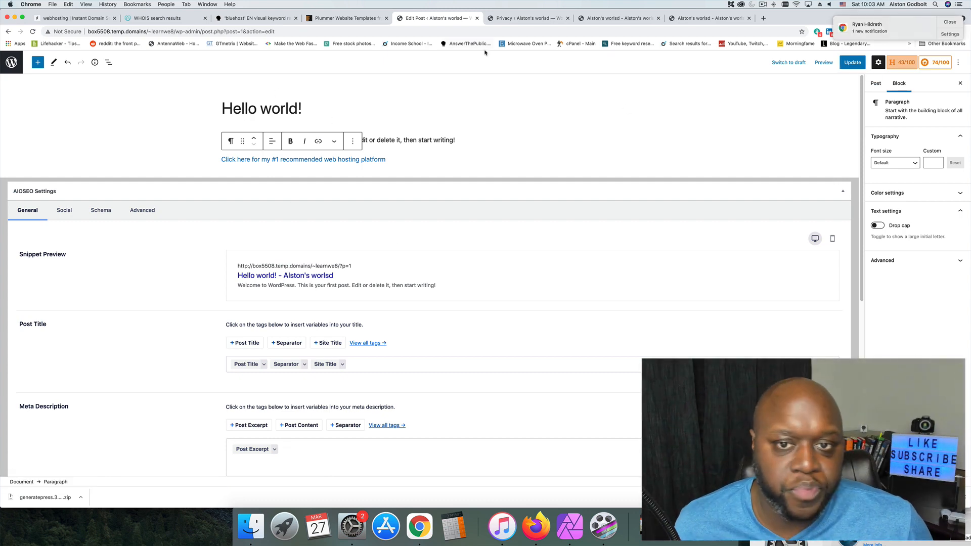
left_click(502, 19)
key("super+w")
left_click(256, 85)
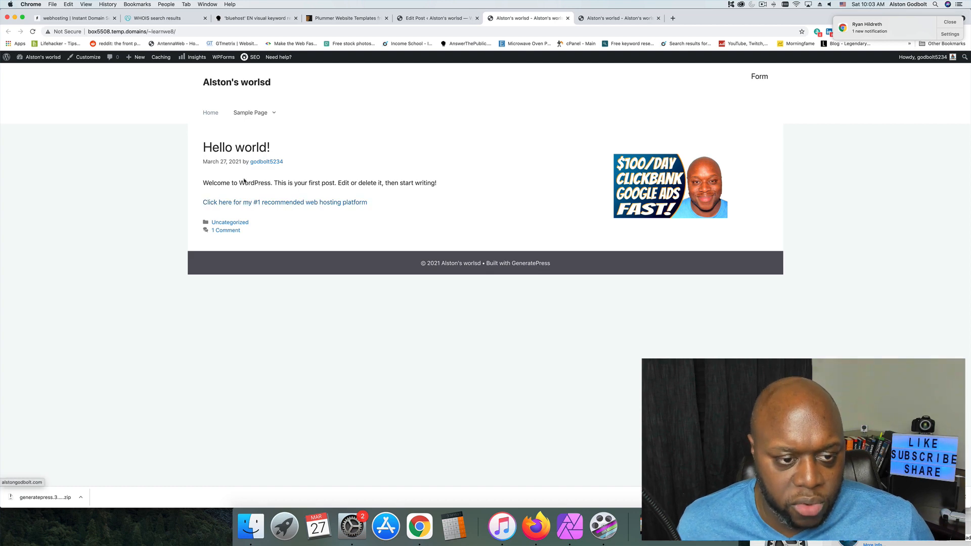
left_click(313, 204)
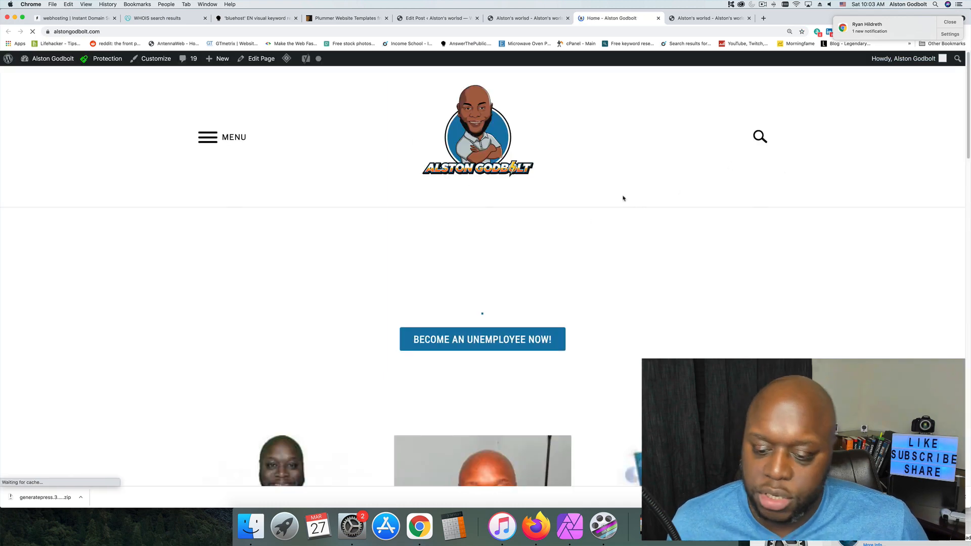
left_click(658, 19)
Return to the post editor and look over the AIOSEO meta description, focus keyphrase and page analysis sections.
left_click(435, 19)
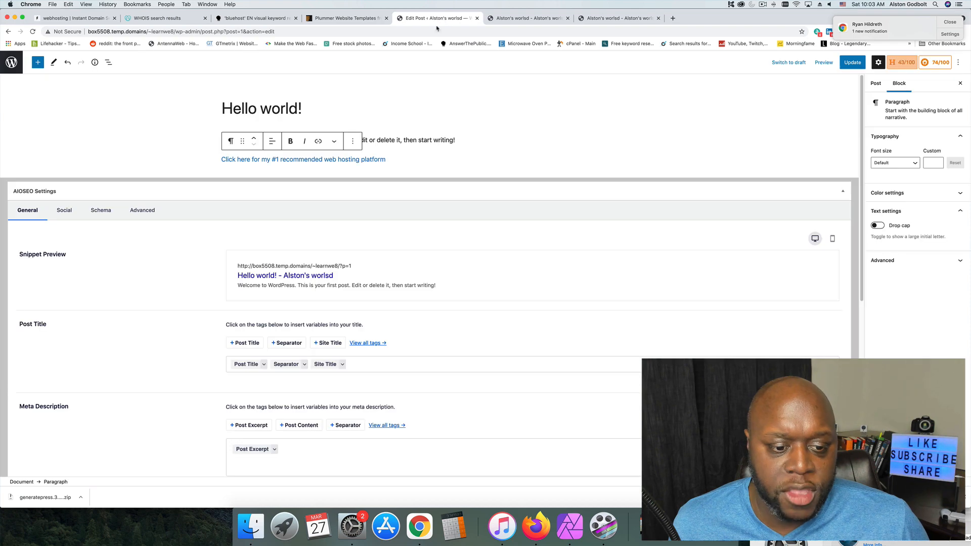
scroll(588, 417, "down", 5)
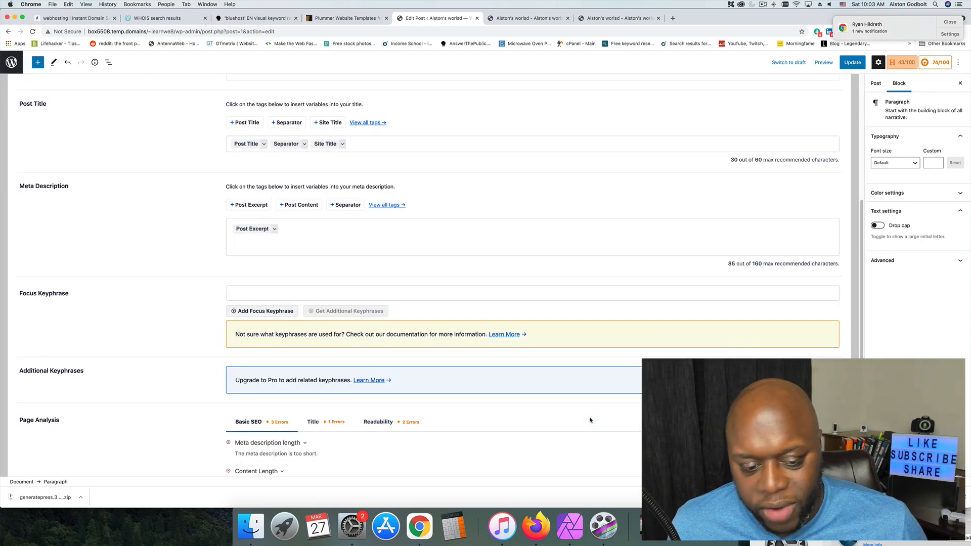
scroll(590, 419, "down", 2)
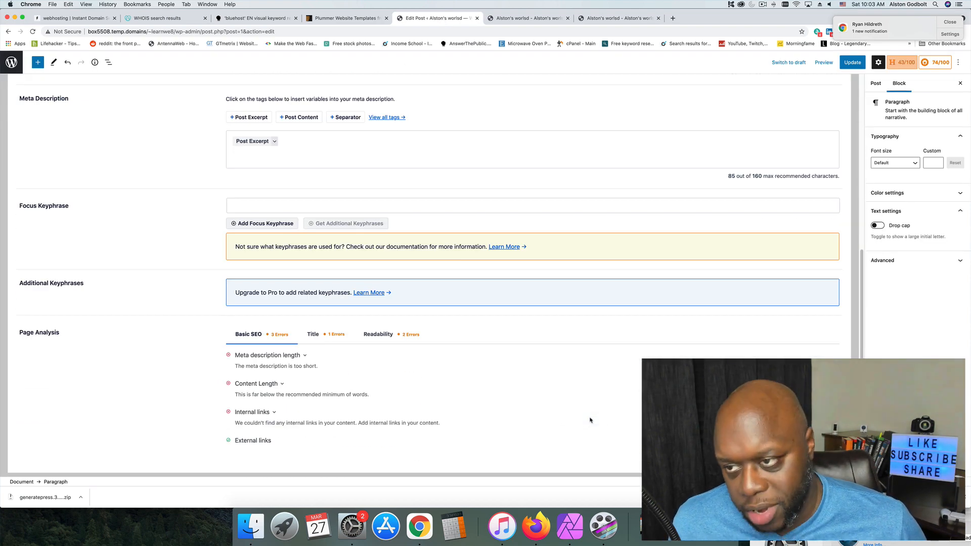